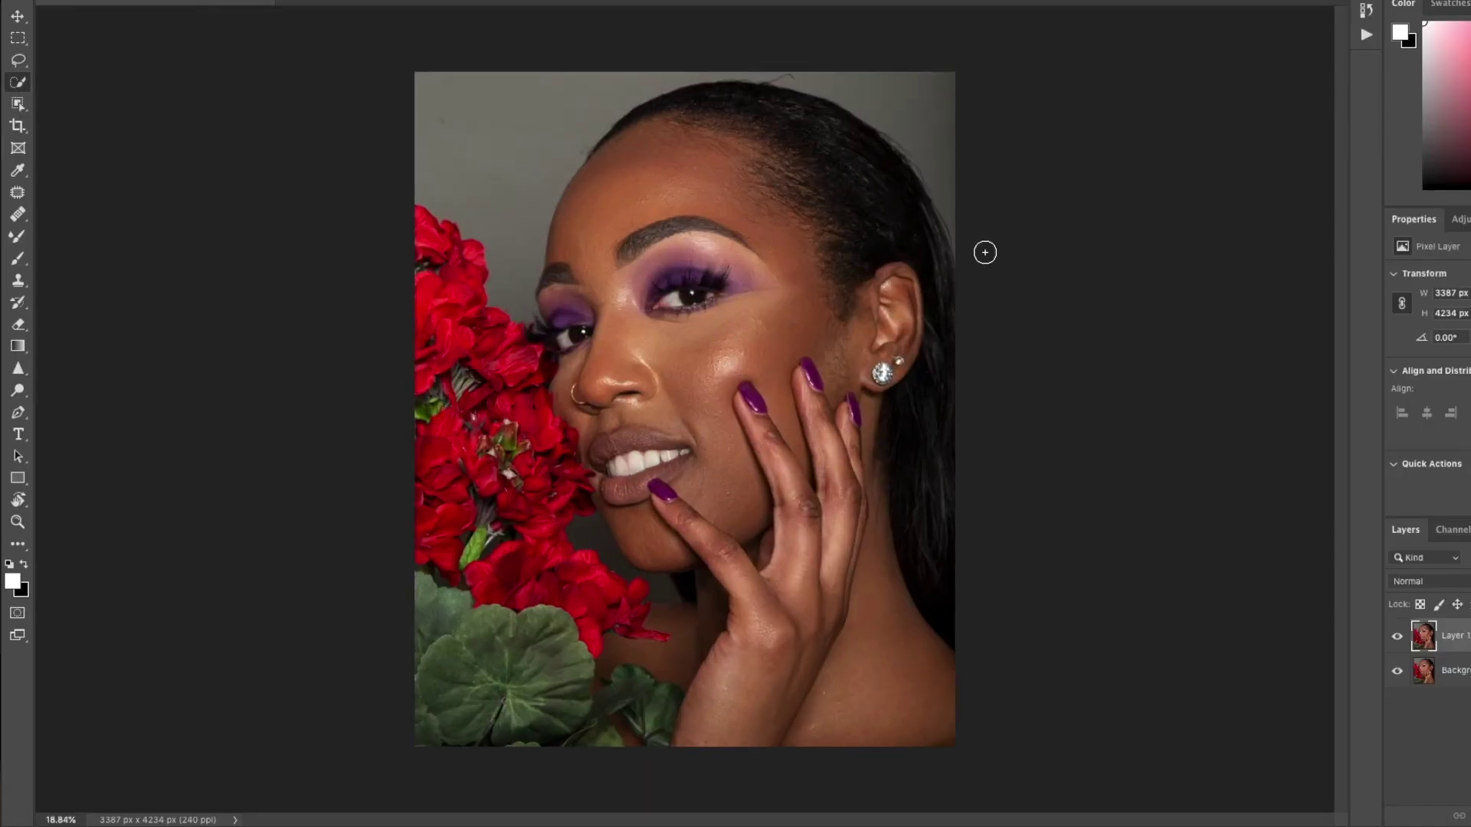
Run frequency separation on the retouched copy of the portrait to create a group with HF and LF layers.
drag(502, 129, 930, 126)
drag(592, 538, 674, 591)
click(349, 0)
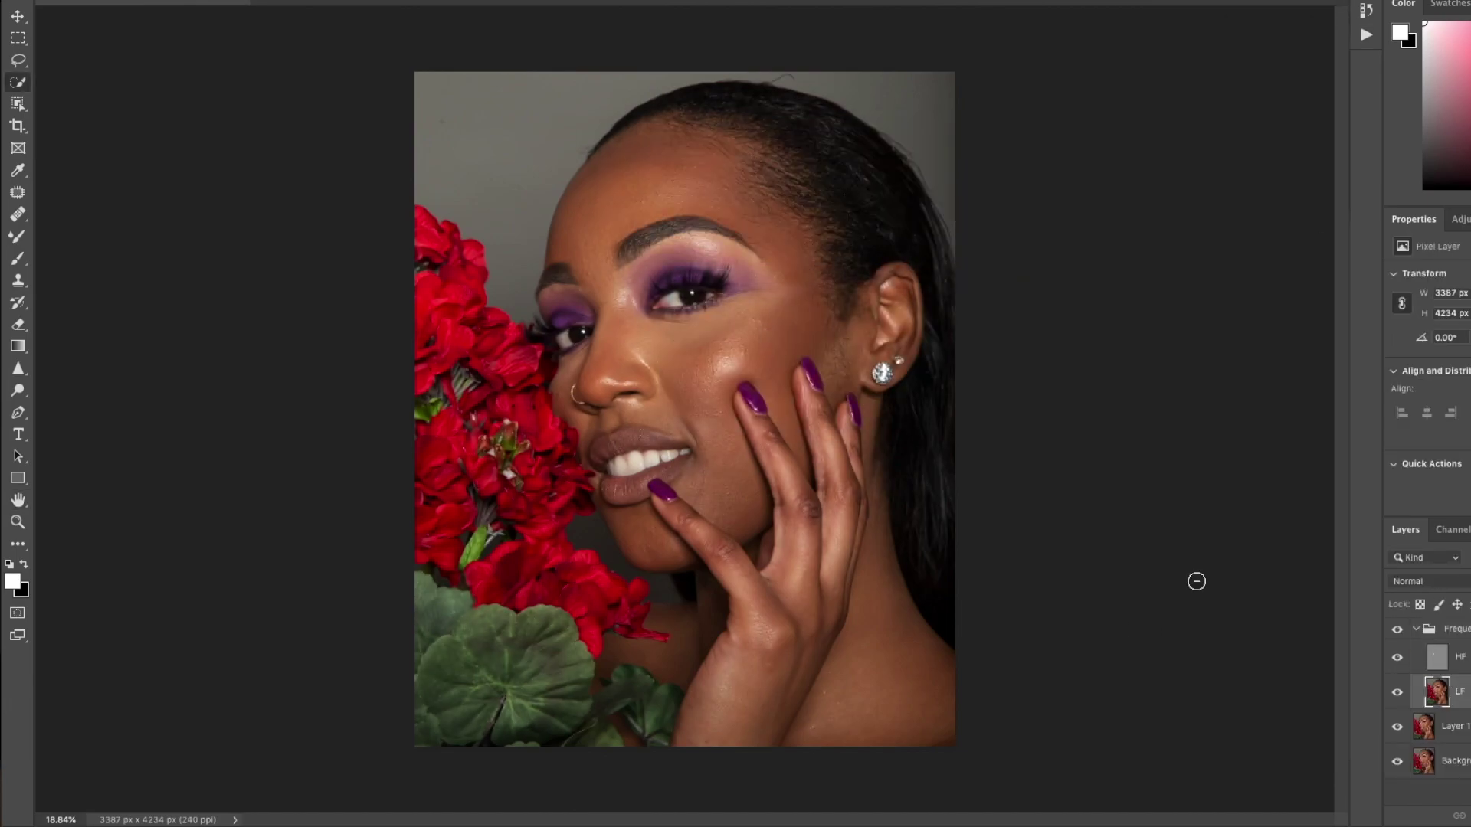
Blend the forehead skin tones on the LF layer with the Mixer Brush at about 166 px.
key(b)
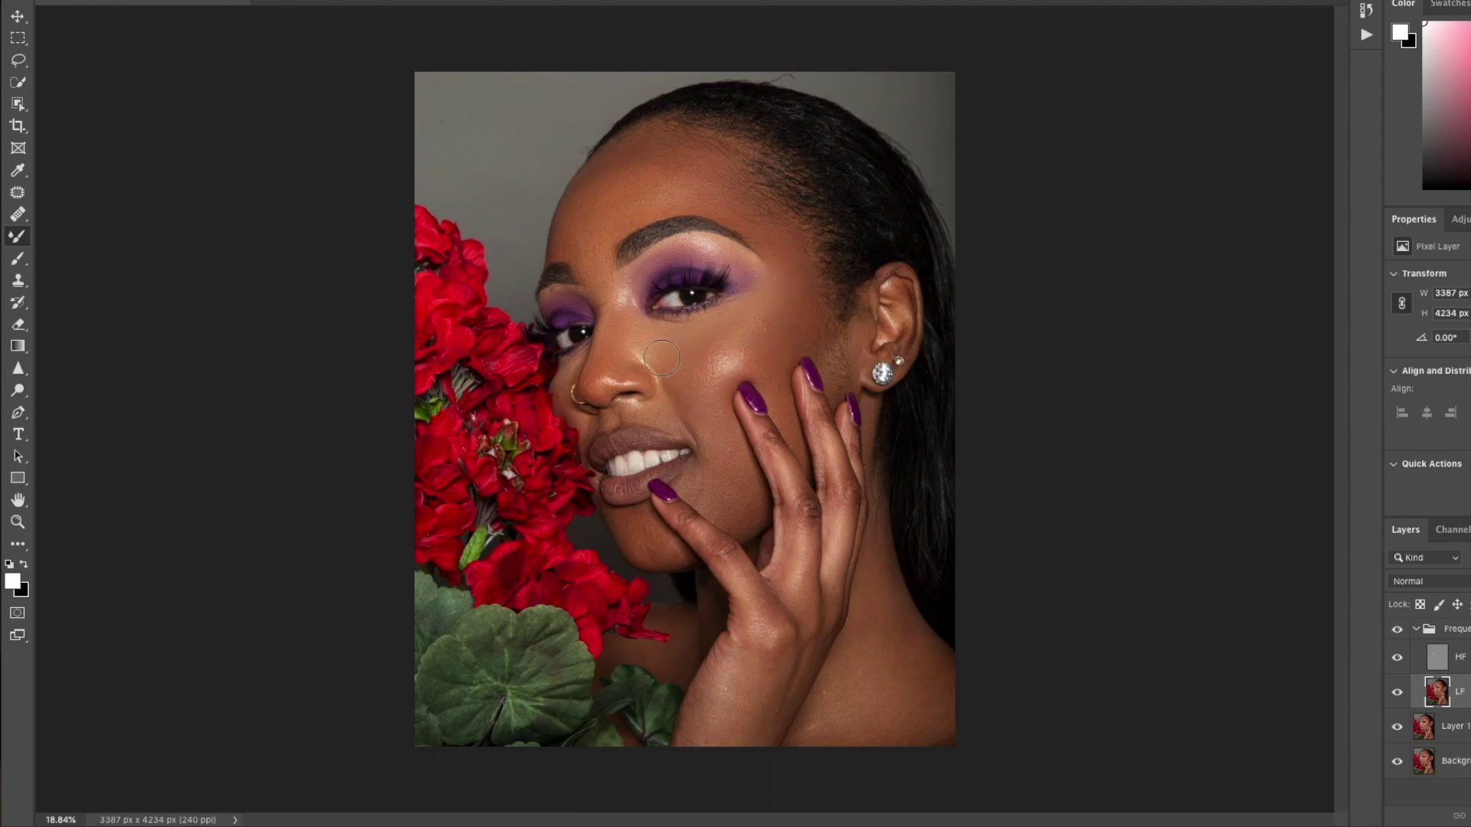
ctrl+alt+click(637, 151)
ctrl+alt+click(613, 174)
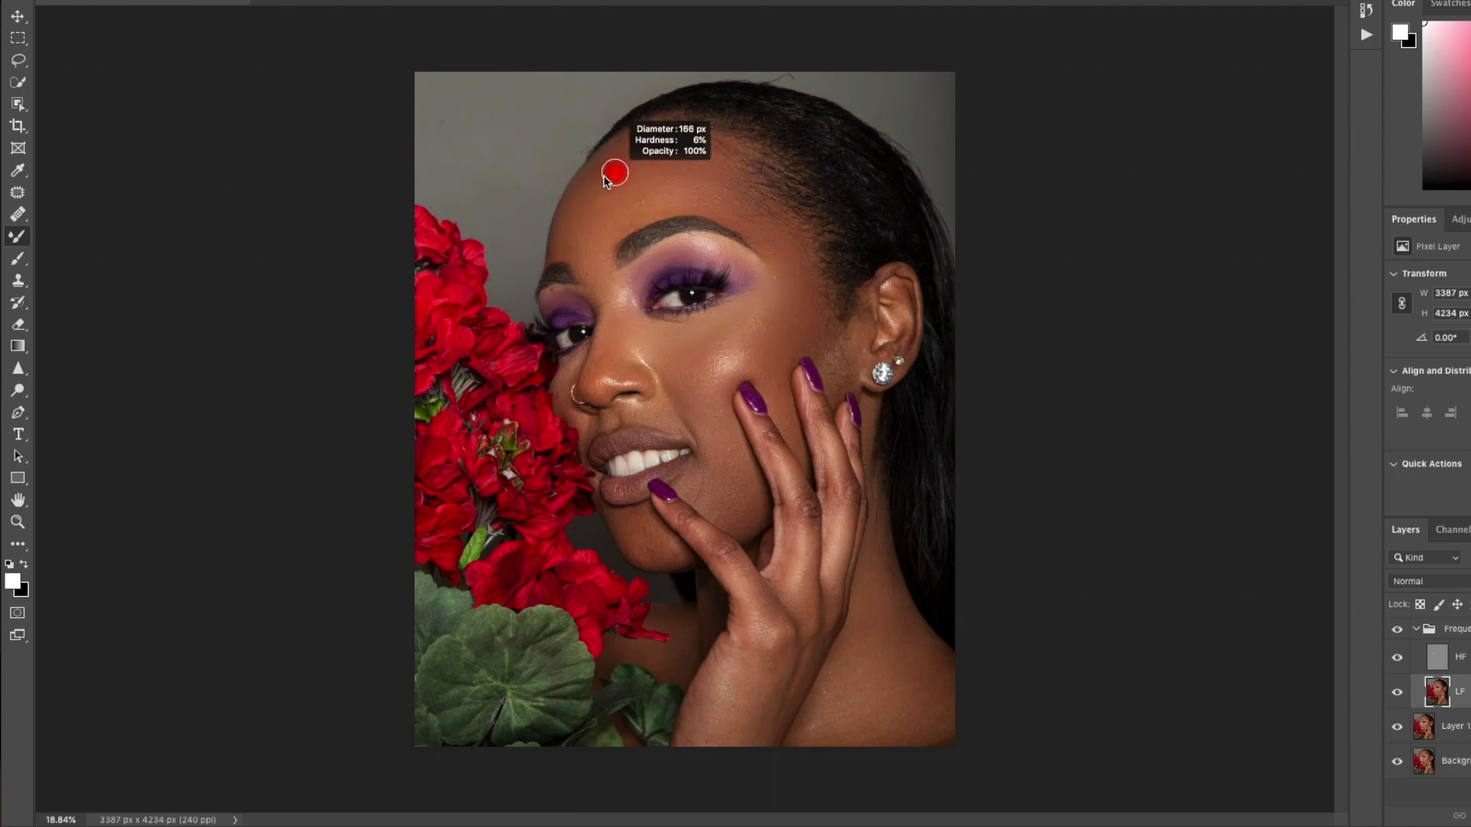
key(bracketleft)
key(bracketleft)
key(bracketleft)
key(bracketleft)
key(bracketleft)
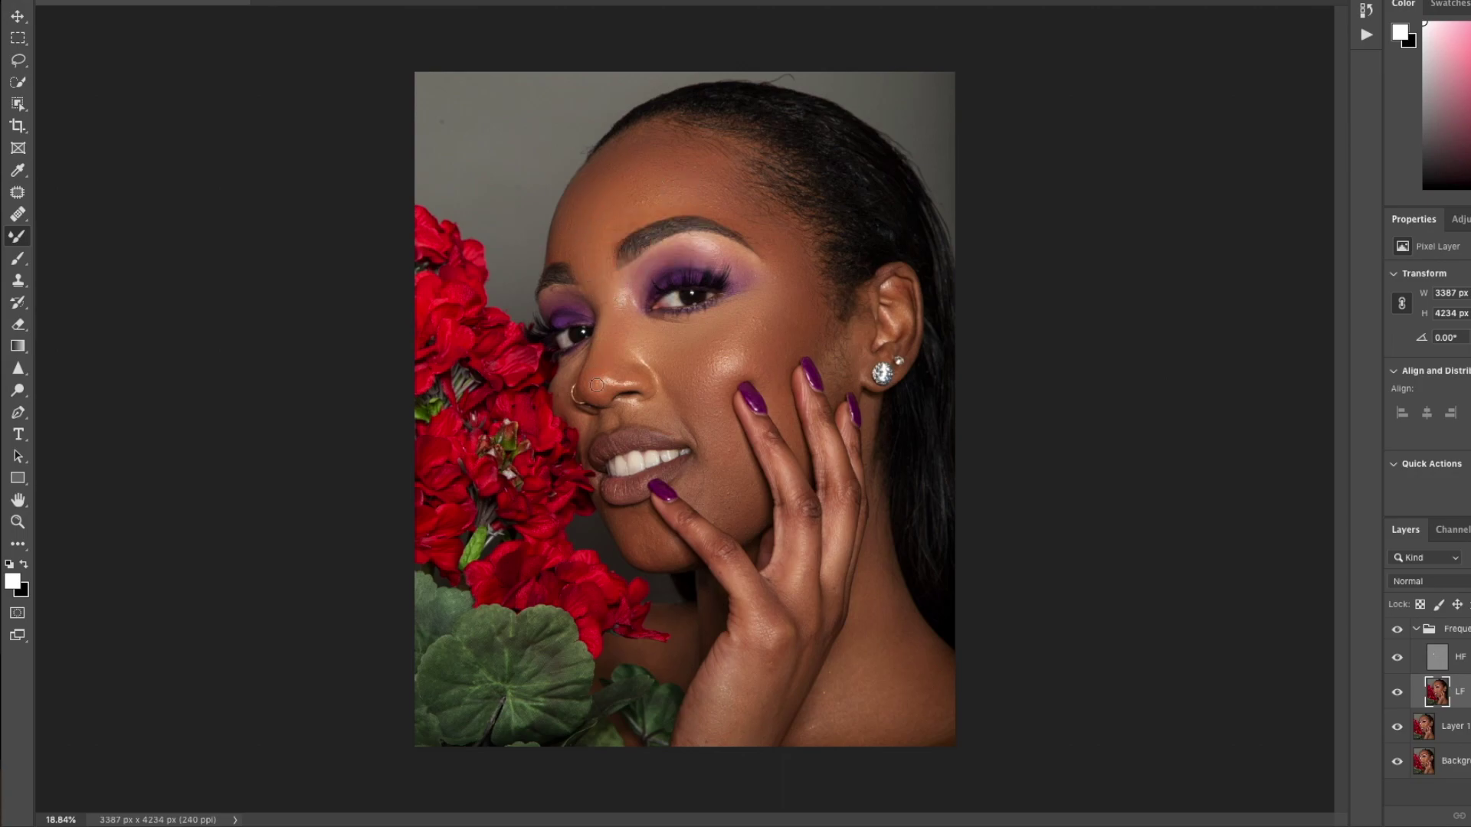
Smooth the cheek tones around the fingers and beside the mouth with the Mixer Brush at about 100 px.
drag(781, 391, 770, 391)
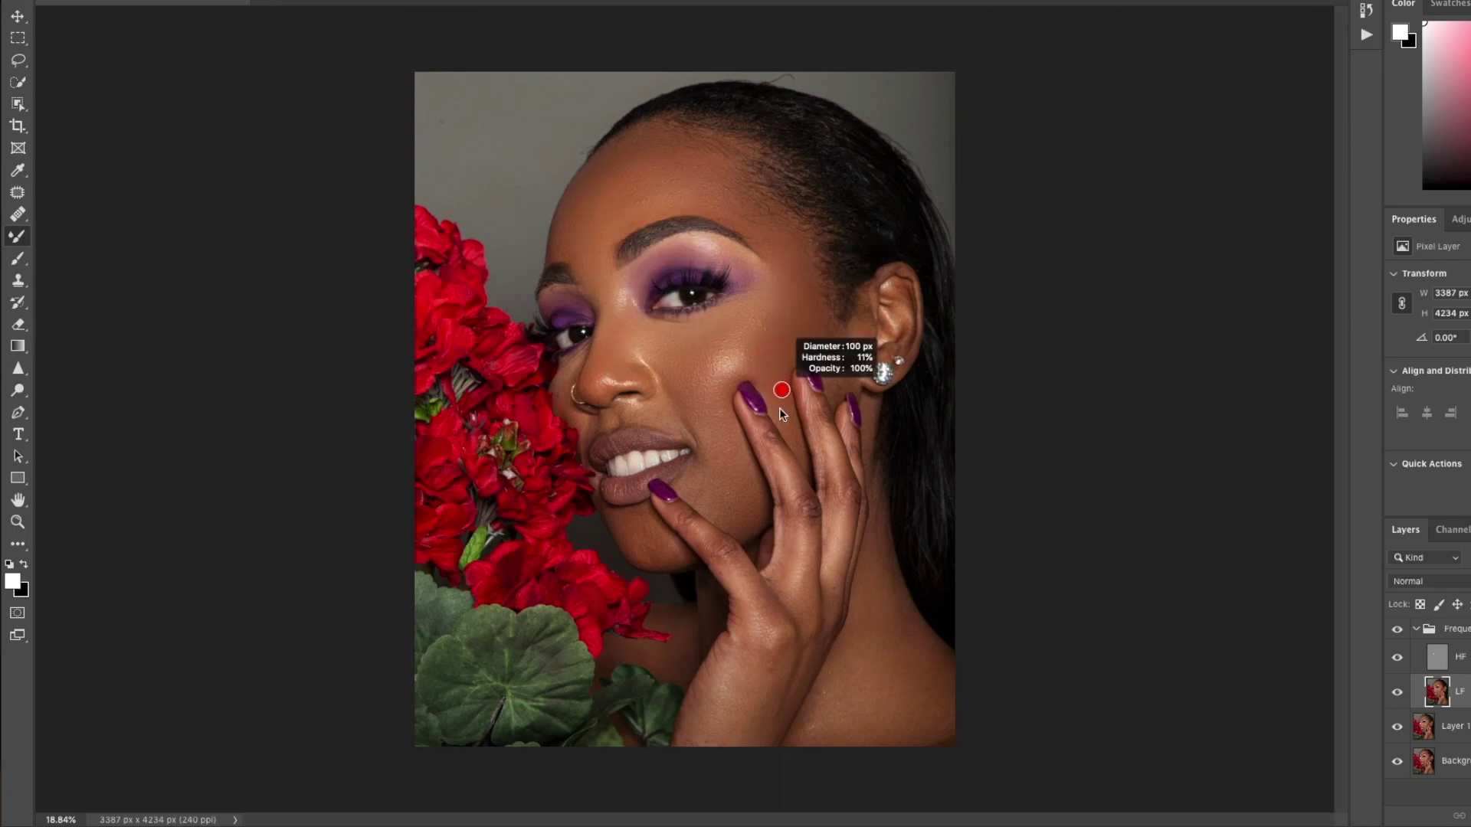
drag(842, 353, 857, 359)
key(bracketright)
key(bracketright)
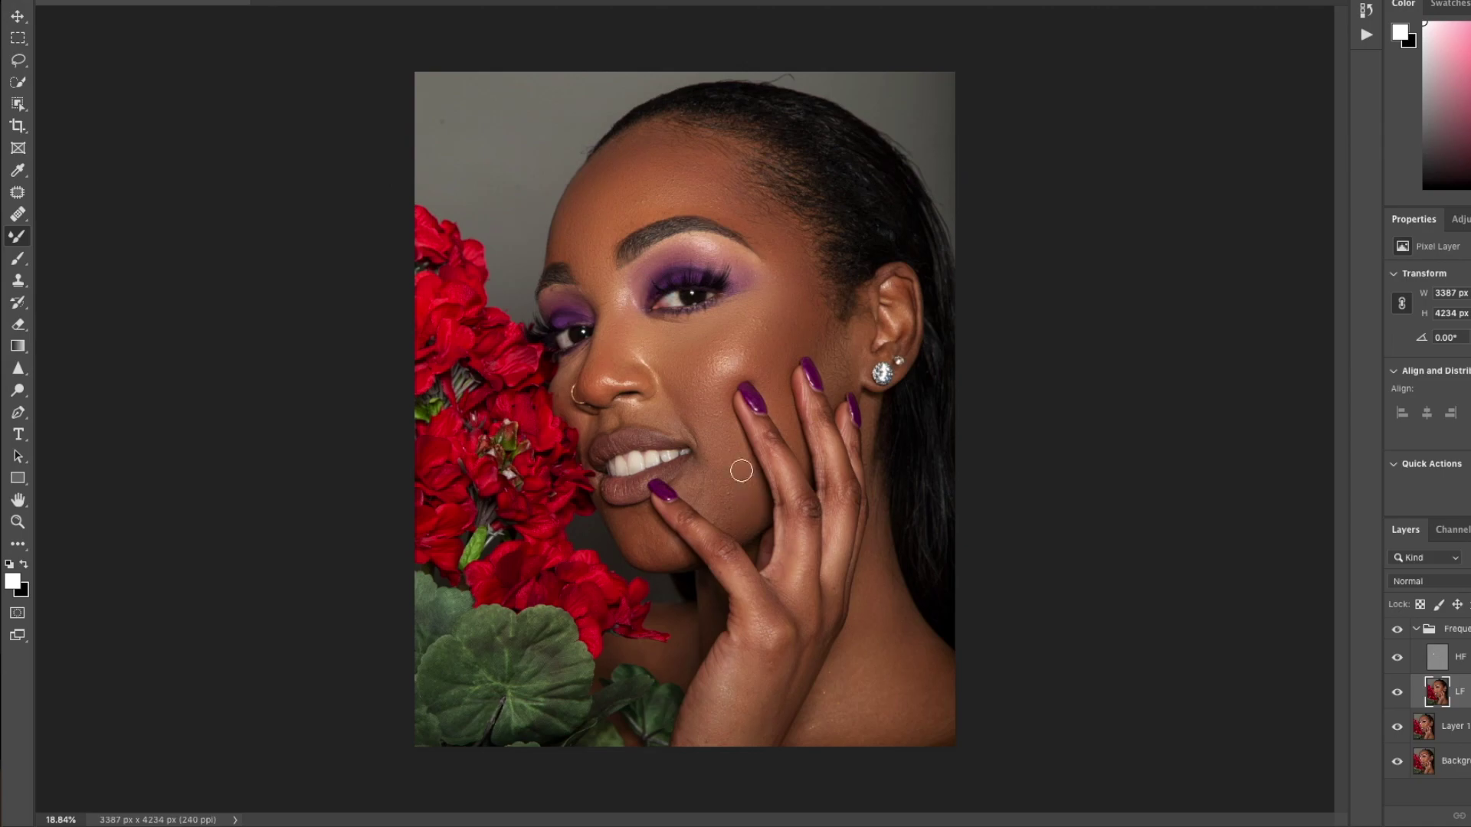
mouse_move(735, 492)
mouse_down()
mouse_move(768, 494)
mouse_move(766, 458)
mouse_up()
drag(739, 443, 754, 442)
drag(713, 489, 725, 502)
drag(653, 416, 645, 416)
Smooth the skin above the upper lip with the Mixer Brush, adjusting the brush size for the mouth area.
scroll(568, 375, up, 1)
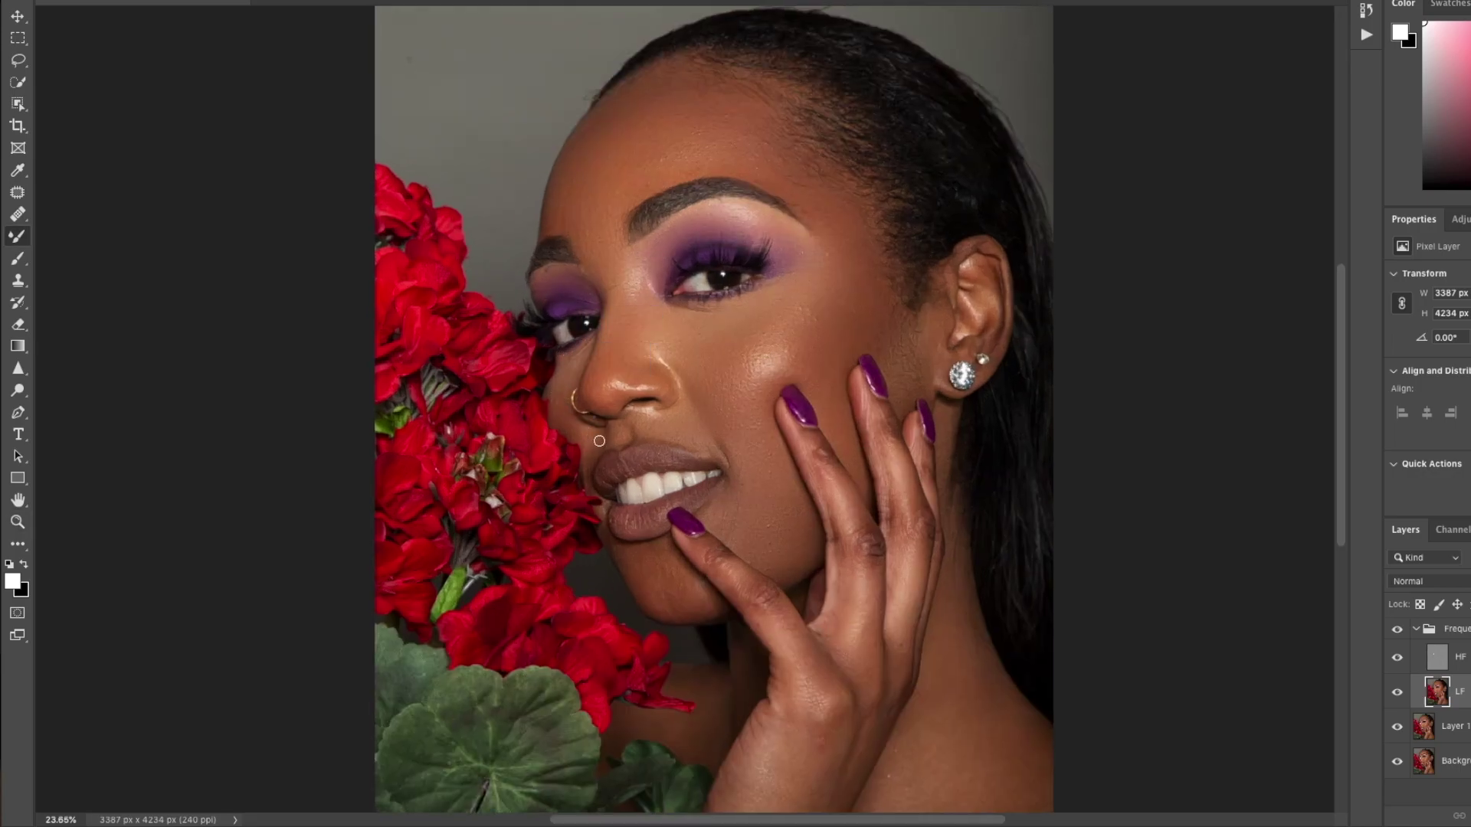
drag(590, 461, 584, 462)
alt+right_click(714, 512)
key(bracketright)
key(bracketright)
key(bracketright)
key(bracketright)
key(bracketright)
key(bracketright)
key(bracketright)
key(bracketright)
key(bracketleft)
key(bracketleft)
key(bracketleft)
key(bracketleft)
key(bracketleft)
key(bracketleft)
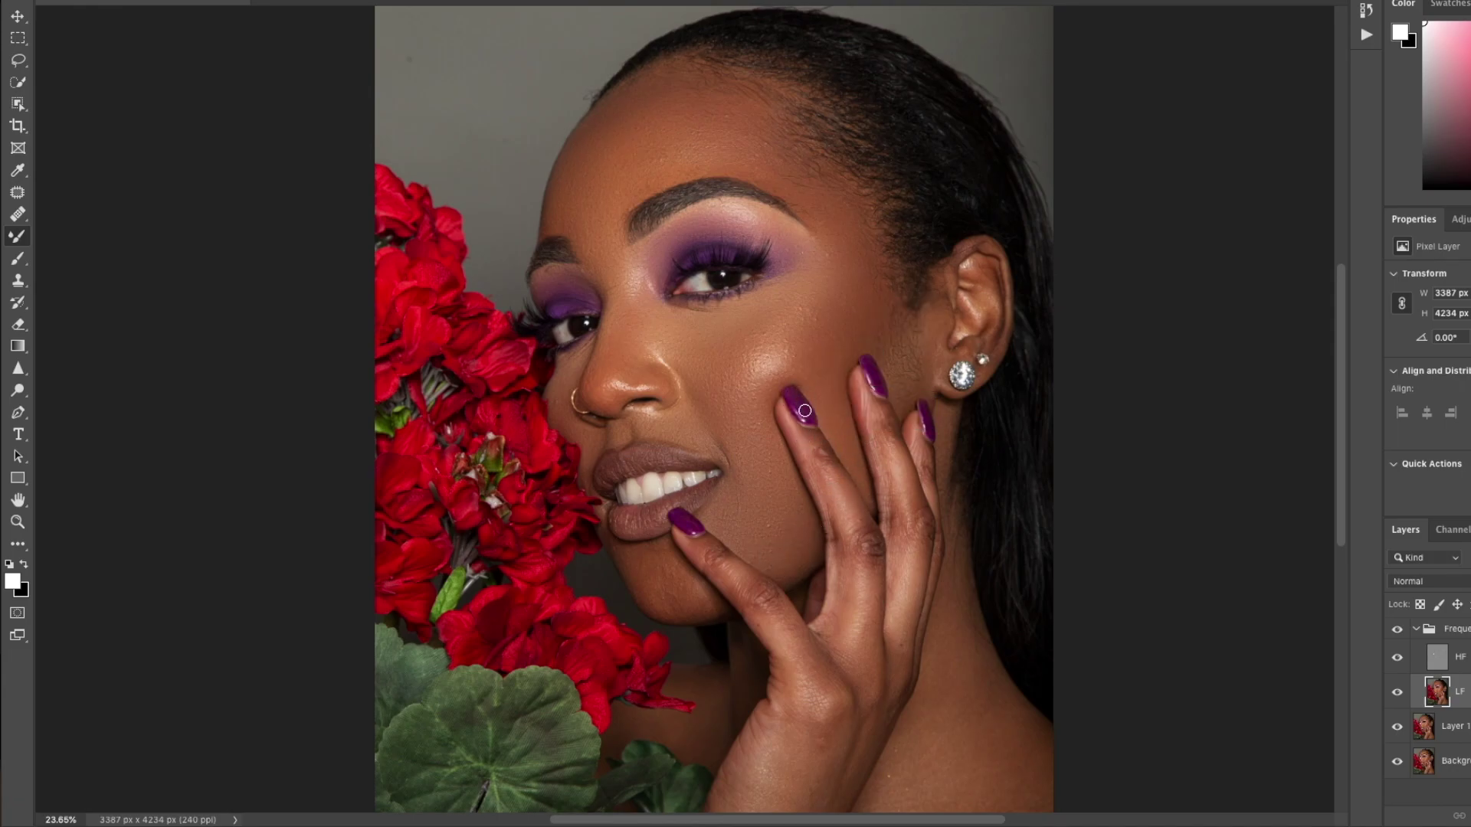
Blend the tones at the lip corner near the flowers and on the nose with a smaller Mixer Brush.
alt+right_click(605, 523)
key(bracketleft)
key(bracketleft)
key(bracketleft)
key(bracketleft)
alt+right_click(617, 371)
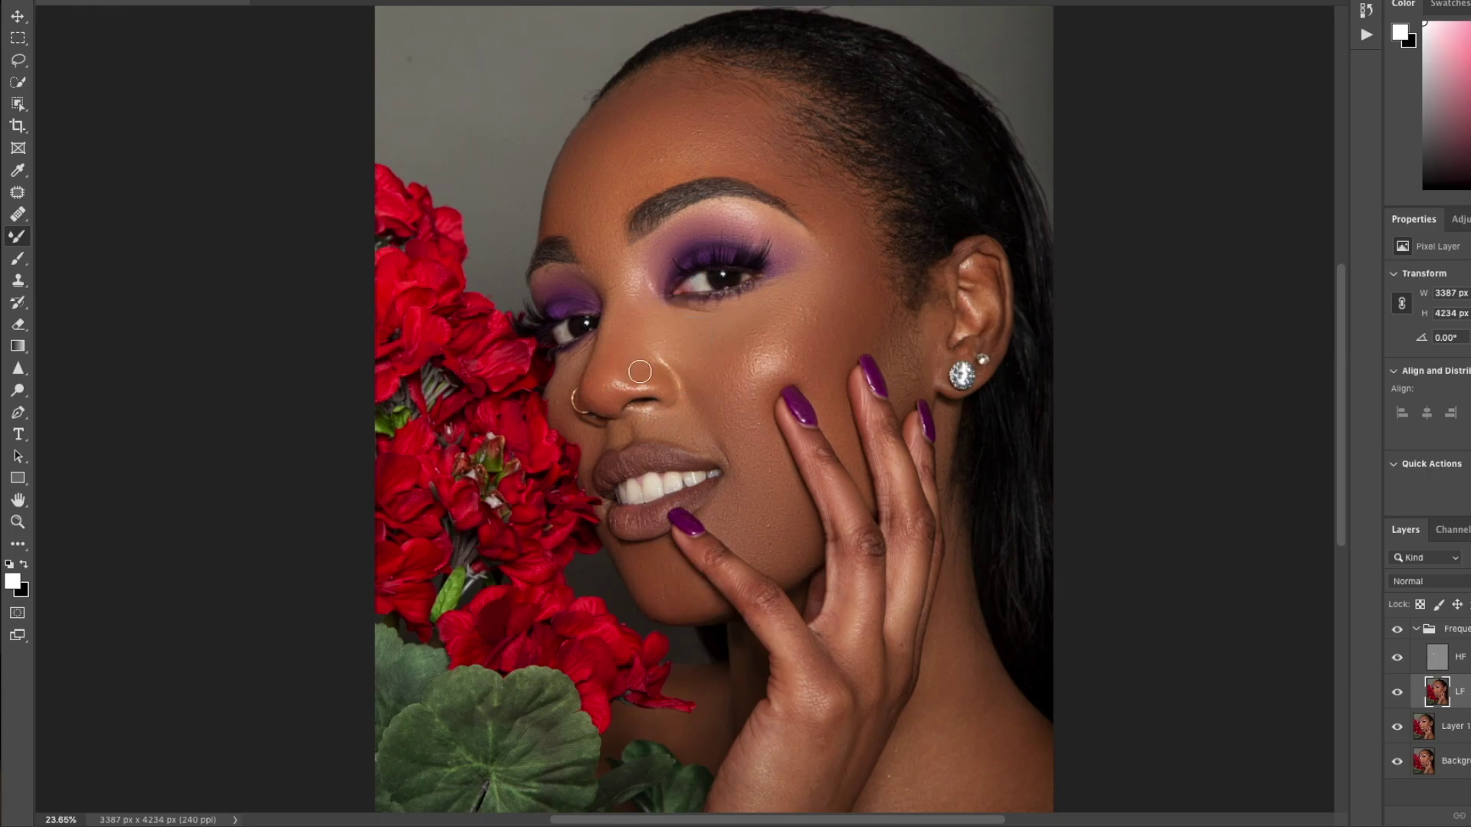
Adjust the Mixer Brush size and smooth the skin between the eyebrows.
click(60, 2)
click(297, 106)
alt+right_click(600, 263)
key(bracketright)
key(bracketleft)
key(bracketleft)
key(bracketright)
key(bracketright)
Even out the tones on the fingers and the back of the hand on the LF layer.
mouse_move(857, 632)
mouse_down()
mouse_move(853, 674)
mouse_move(894, 658)
mouse_up()
ctrl+alt+click(909, 494)
drag(895, 452, 882, 422)
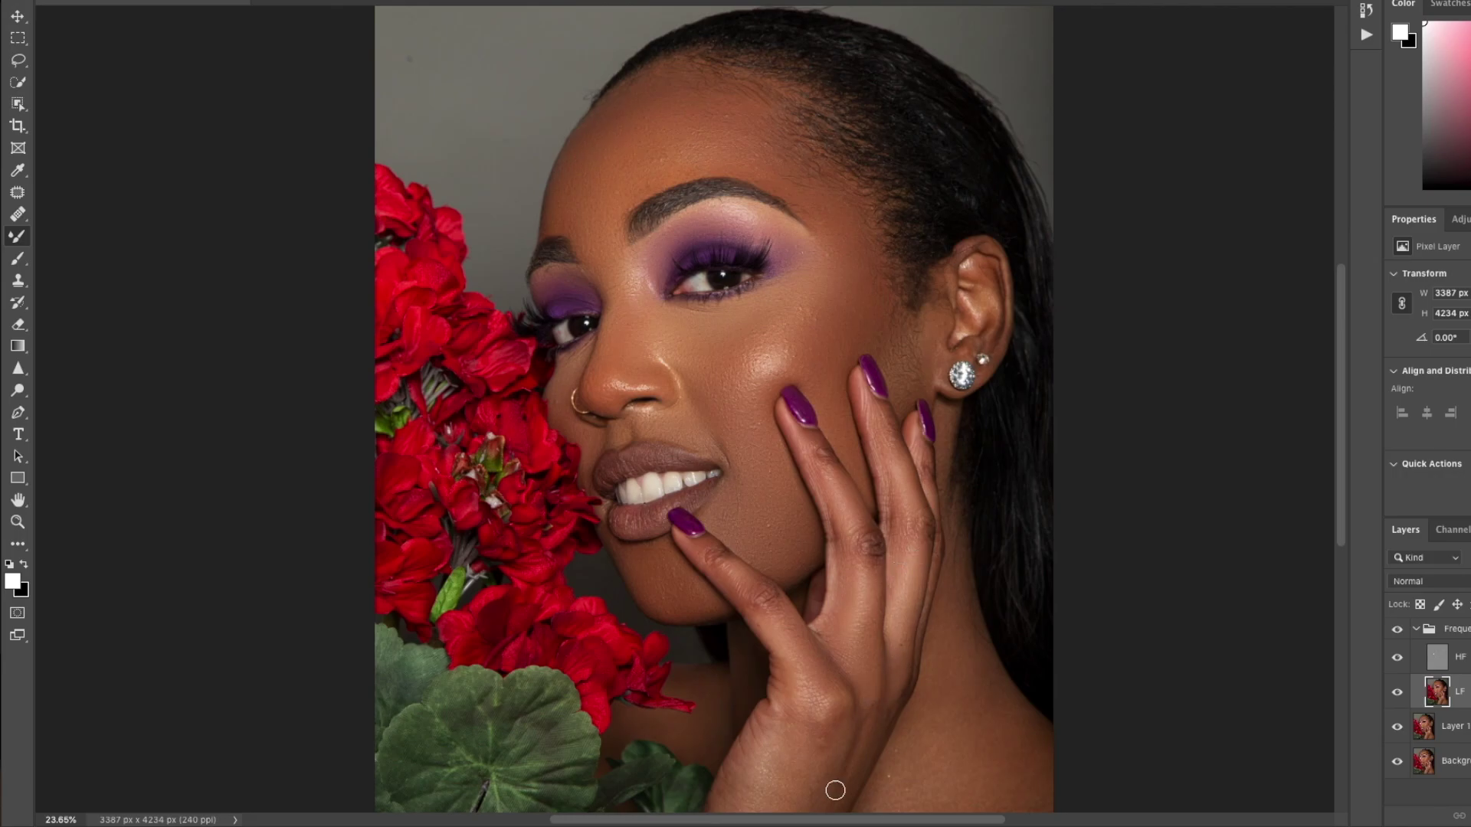
drag(742, 757, 732, 757)
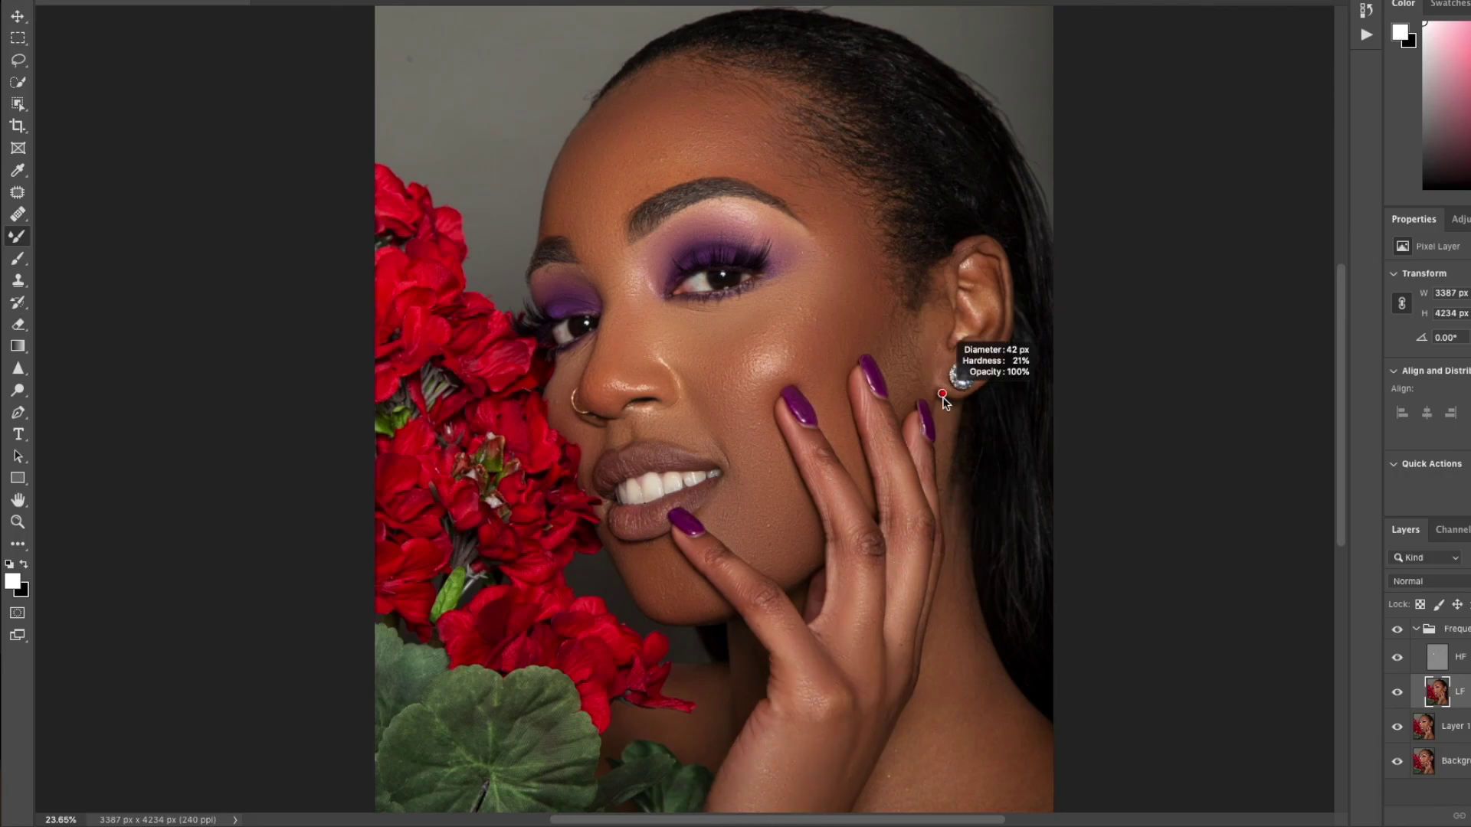
Smooth the tones of the shoulder, ear, cheek and upper forehead with the Mixer Brush.
drag(971, 674, 990, 674)
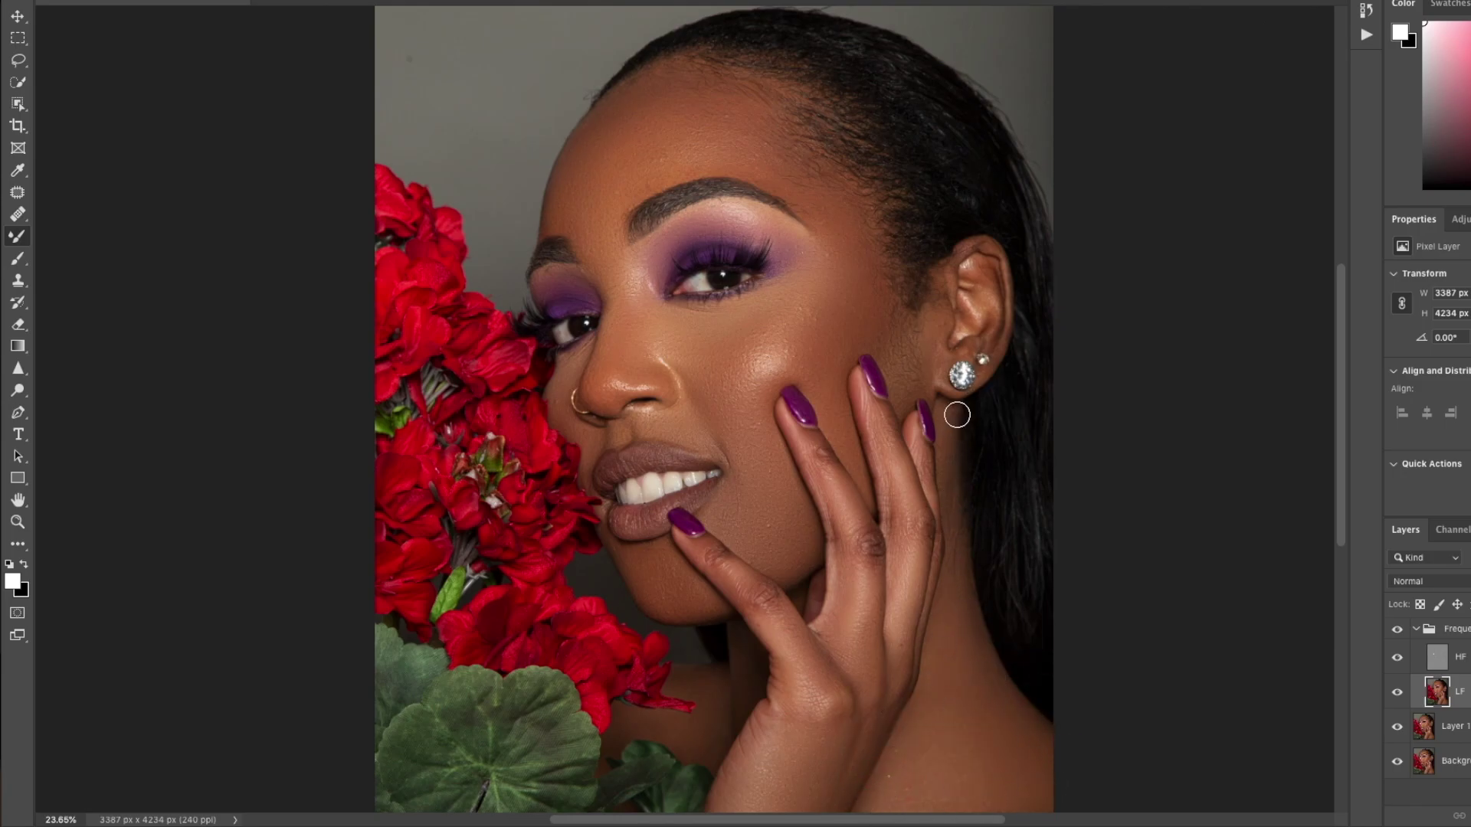
drag(983, 305, 961, 306)
drag(776, 258, 749, 371)
key(bracketright)
key(bracketright)
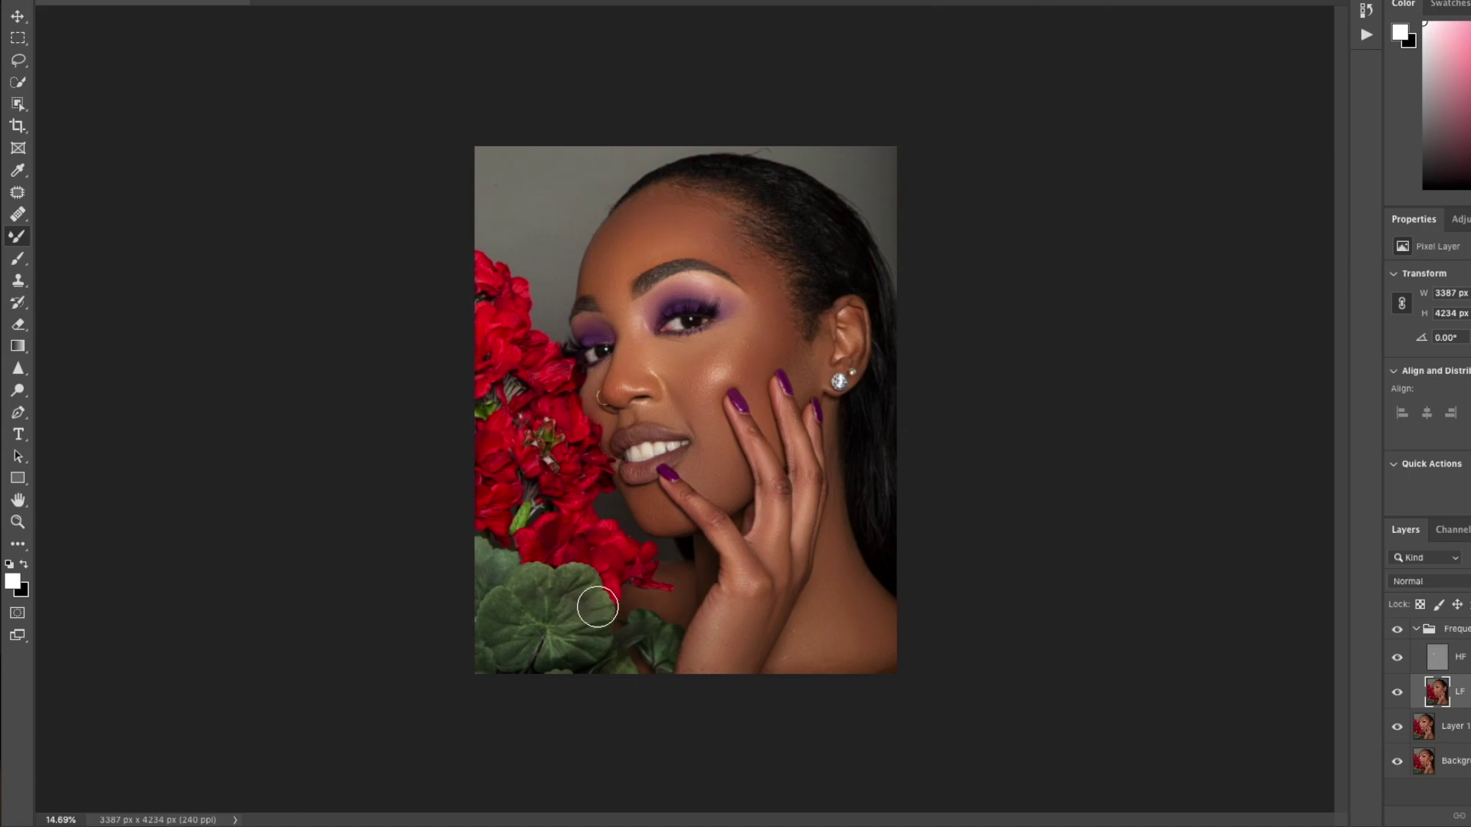
drag(726, 237, 720, 240)
Refine the transitions around the upper lip, lower lip and outer eyebrow with a smaller Mixer Brush.
key([)
key([)
key([)
key(z)
drag(645, 434, 682, 429)
key(b)
drag(613, 469, 647, 459)
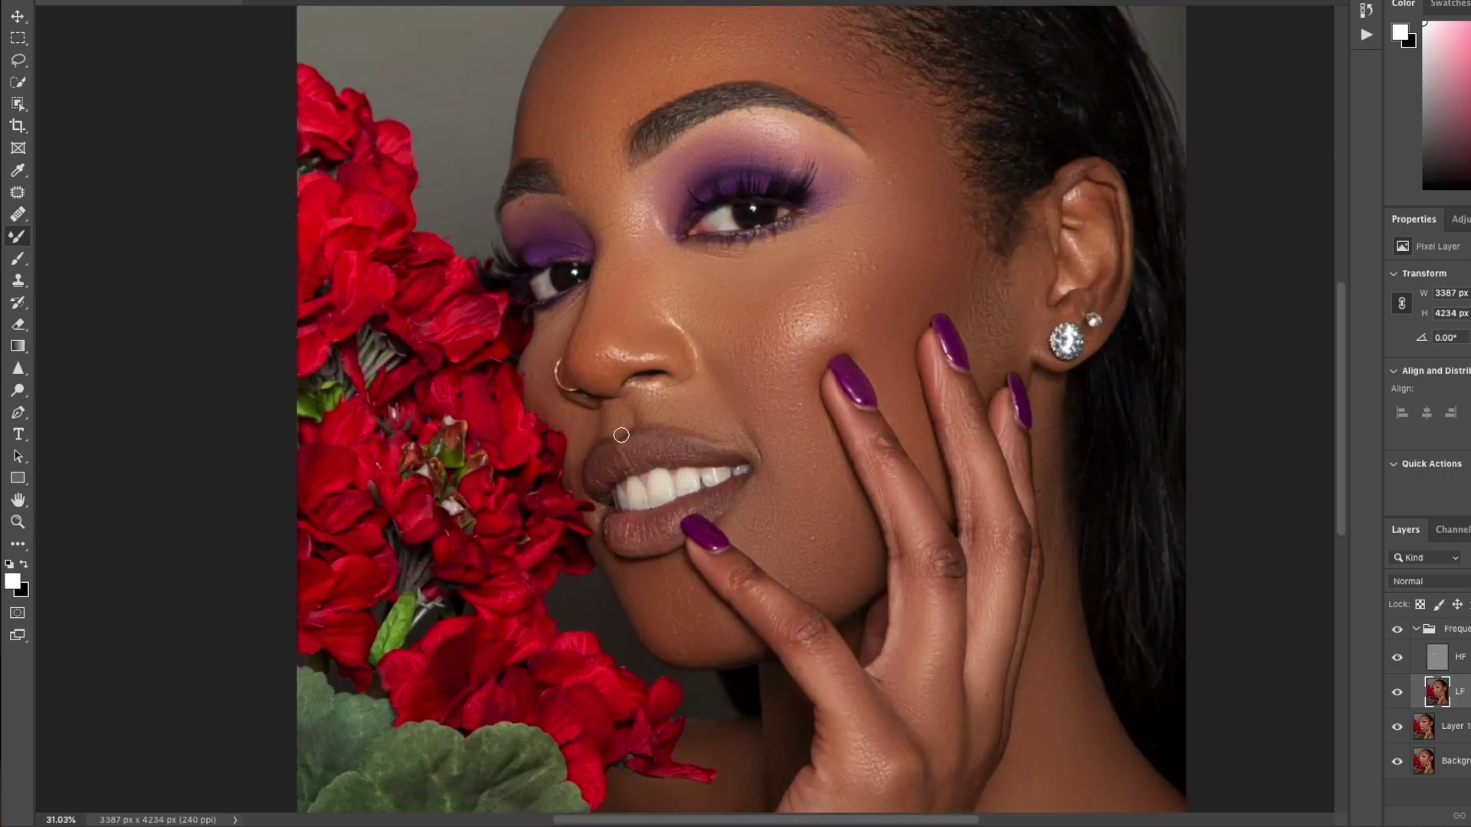
drag(683, 511, 676, 510)
drag(843, 172, 852, 176)
Blend the broad skin tones across the cheek and up toward the temple on the LF layer.
key(z)
mouse_move(750, 333)
mouse_down()
mouse_move(695, 335)
mouse_move(711, 335)
mouse_up()
key(b)
drag(710, 334, 732, 341)
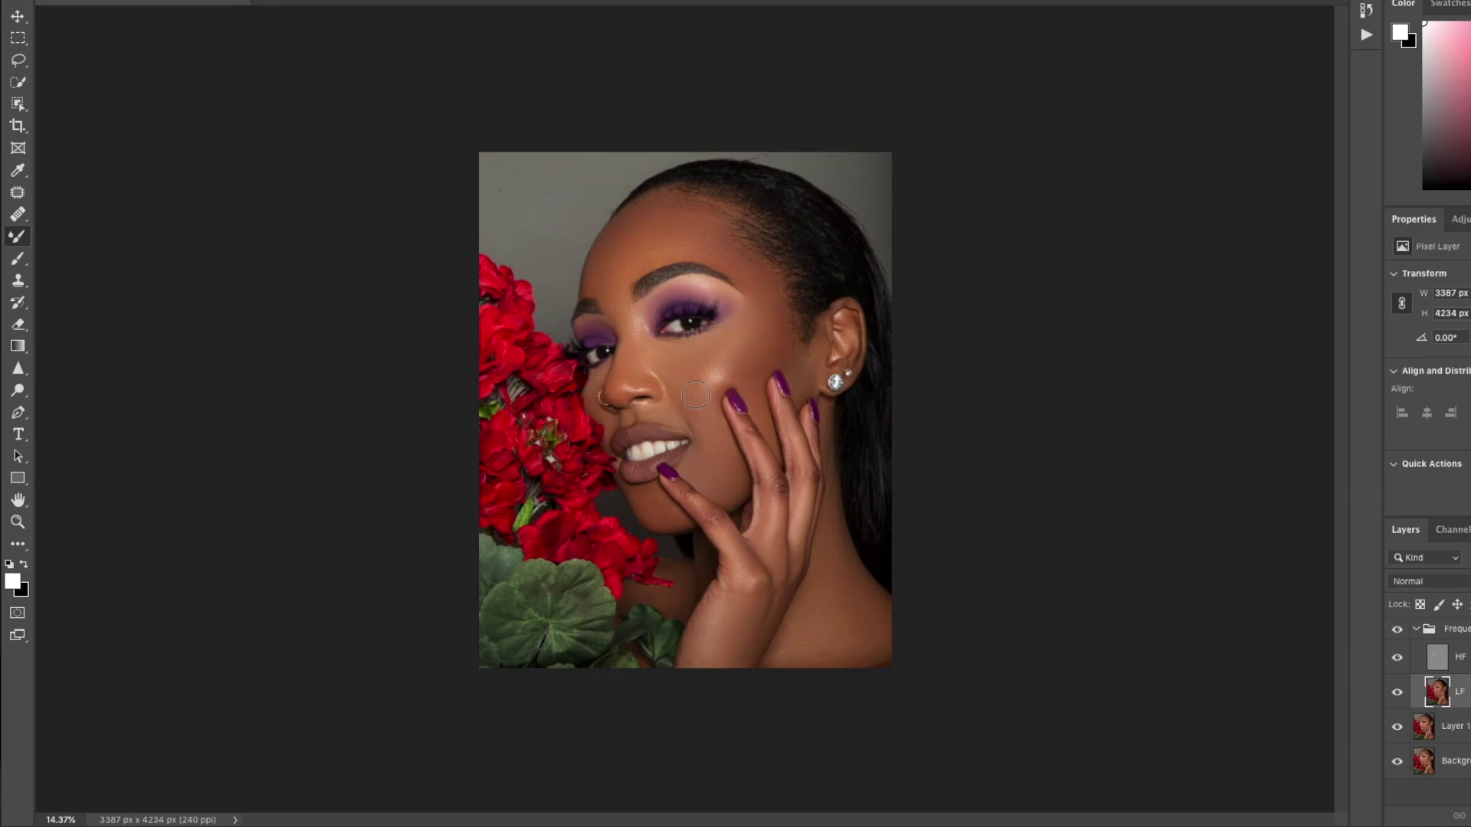
drag(751, 354, 744, 375)
Clone clean skin texture over the stray hairs between the cheek and ear on the HF layer.
key([)
key([)
key([)
key([)
key(z)
mouse_move(744, 527)
mouse_down()
mouse_move(713, 527)
mouse_move(762, 527)
mouse_up()
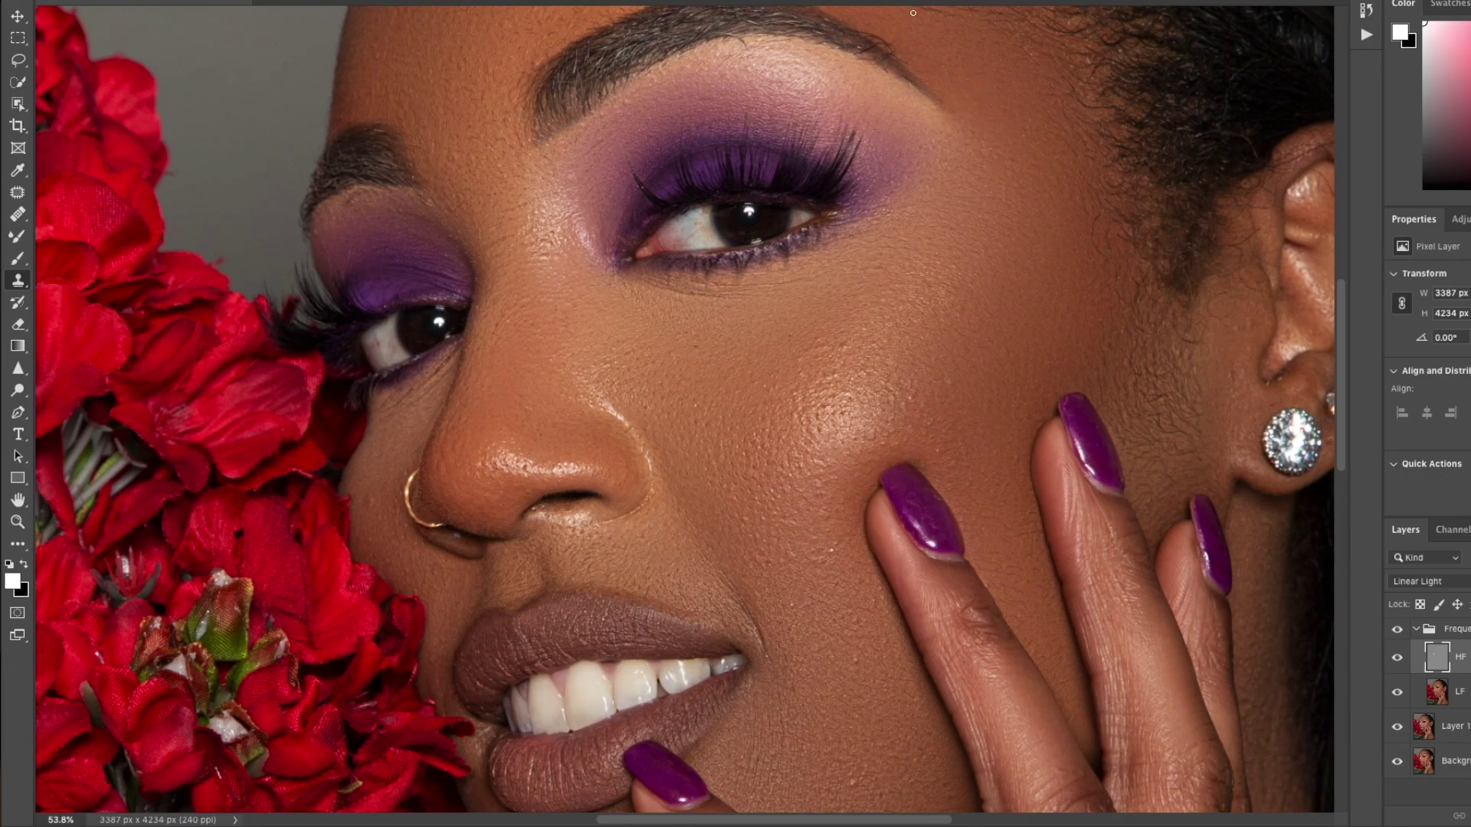
ctrl+alt+click(1093, 342)
drag(1080, 317, 1030, 325)
drag(1148, 360, 1180, 439)
alt+click(1116, 420)
mouse_move(1223, 348)
mouse_down()
mouse_move(981, 348)
mouse_move(1016, 334)
mouse_up()
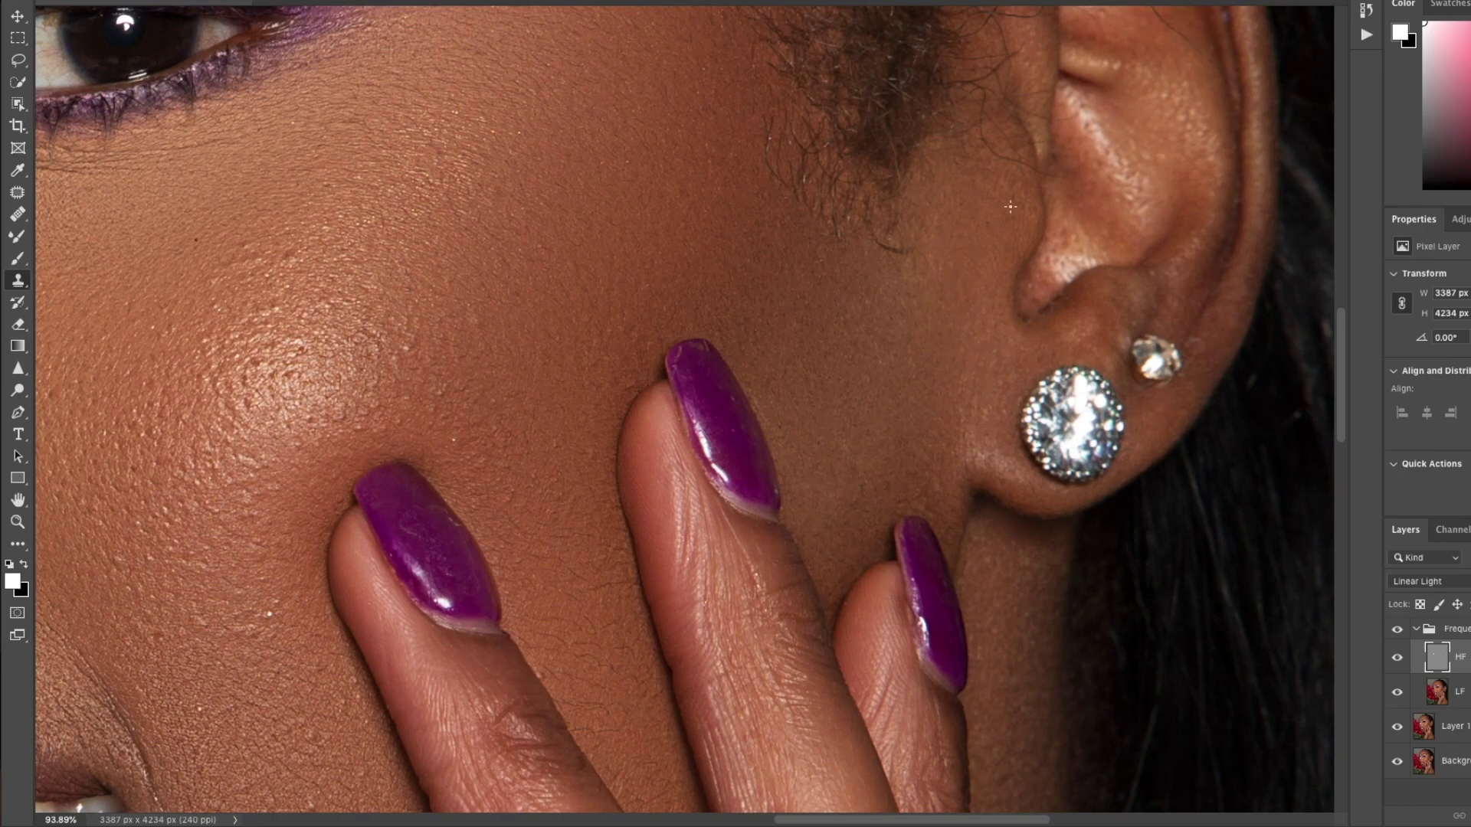
Blend the skin tones beside the earlobe on the LF layer with the Mixer Brush.
scroll(984, 434, down, 10)
click(1457, 691)
click(17, 237)
mouse_move(954, 402)
mouse_down()
mouse_move(967, 428)
mouse_move(996, 424)
mouse_up()
Clone smoother skin texture under the larger eye on the HF layer with the Clone Stamp.
key(z)
click(1457, 658)
click(17, 280)
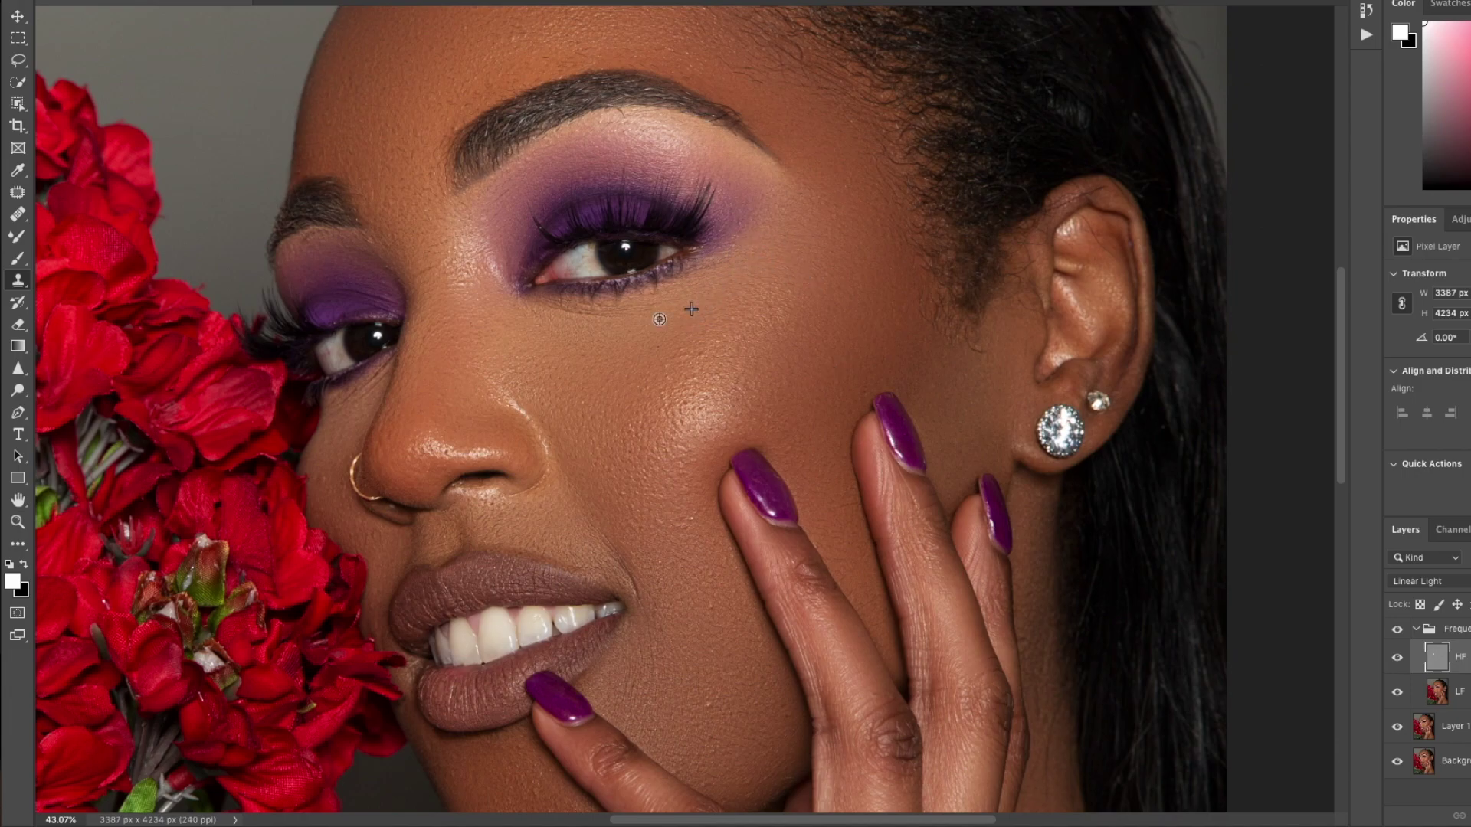
mouse_move(648, 292)
mouse_down()
mouse_move(578, 319)
mouse_move(597, 316)
mouse_up()
Clone clean texture over the brow bone and upper eyelid beneath the arched eyebrow.
key(z)
drag(579, 343, 114, 317)
key(s)
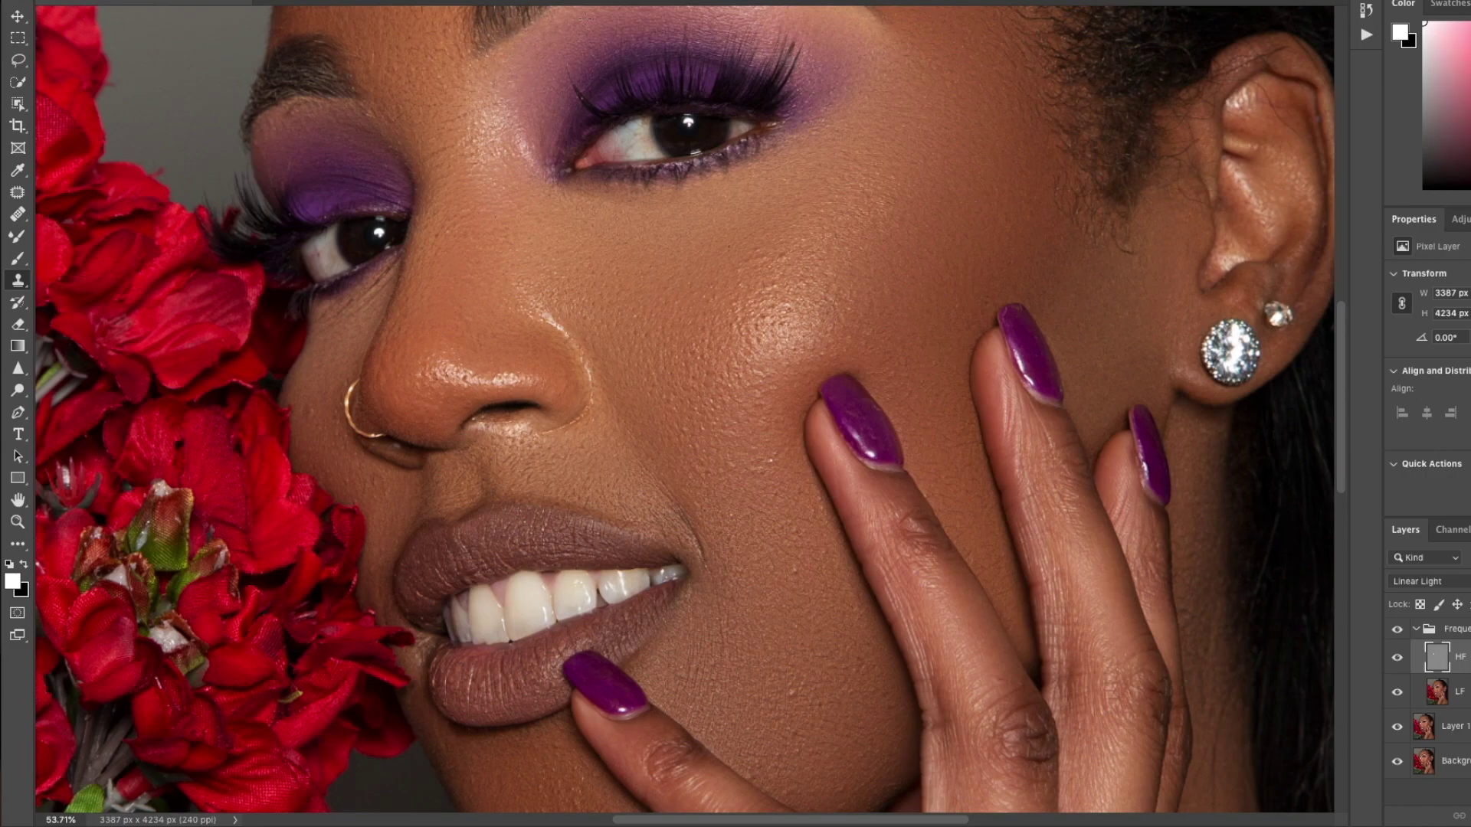
scroll(641, 266, up, 5)
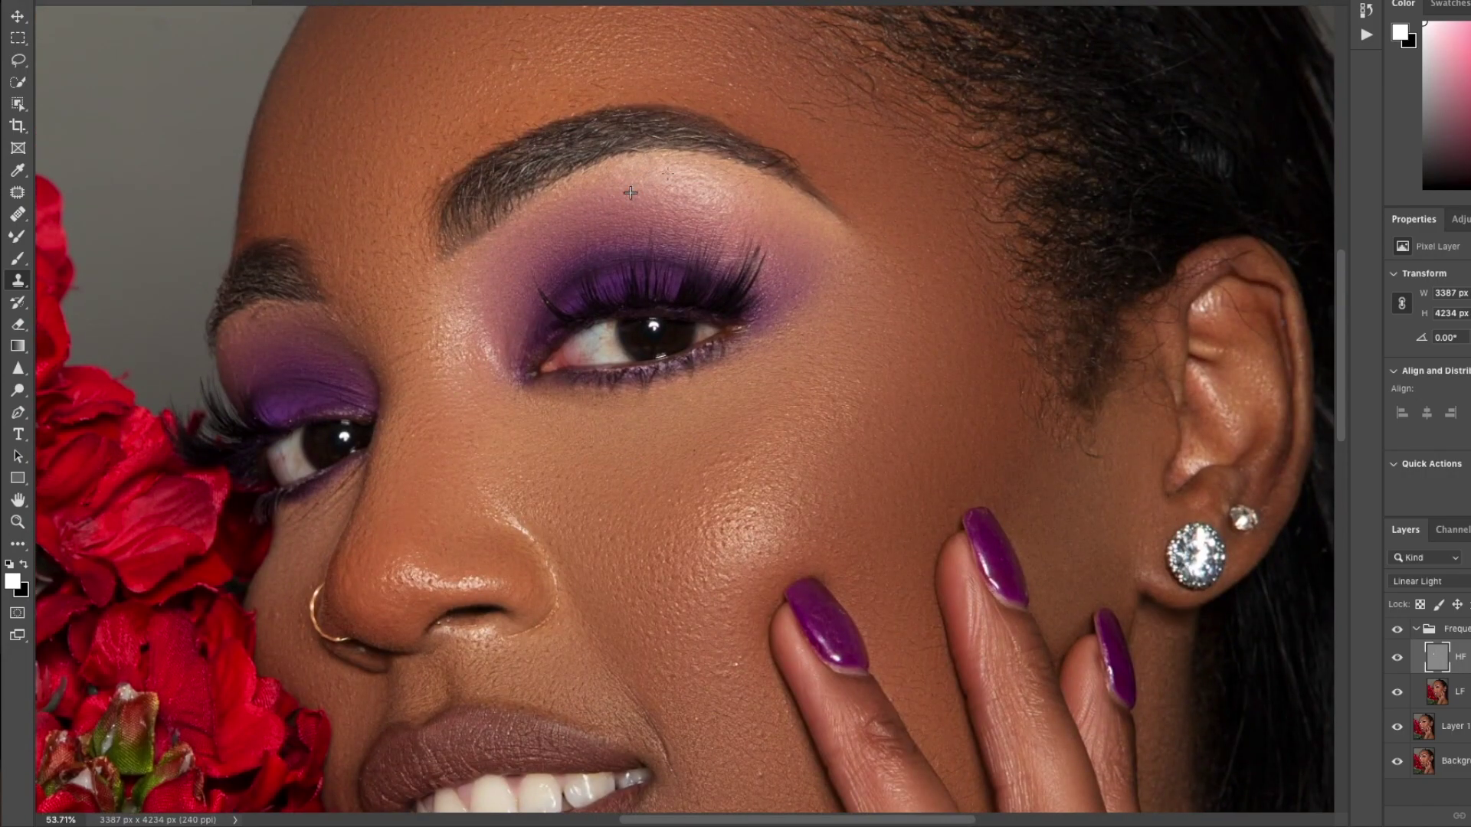
drag(668, 187, 664, 215)
alt+click(799, 212)
click(774, 209)
alt+click(746, 203)
alt+click(590, 196)
drag(544, 243, 550, 245)
Compare the whole portrait with and without the frequency separation group.
key(z)
drag(976, 405, 858, 407)
click(1395, 629)
click(1395, 629)
scroll(712, 388, down, 3)
scroll(713, 389, up, 6)
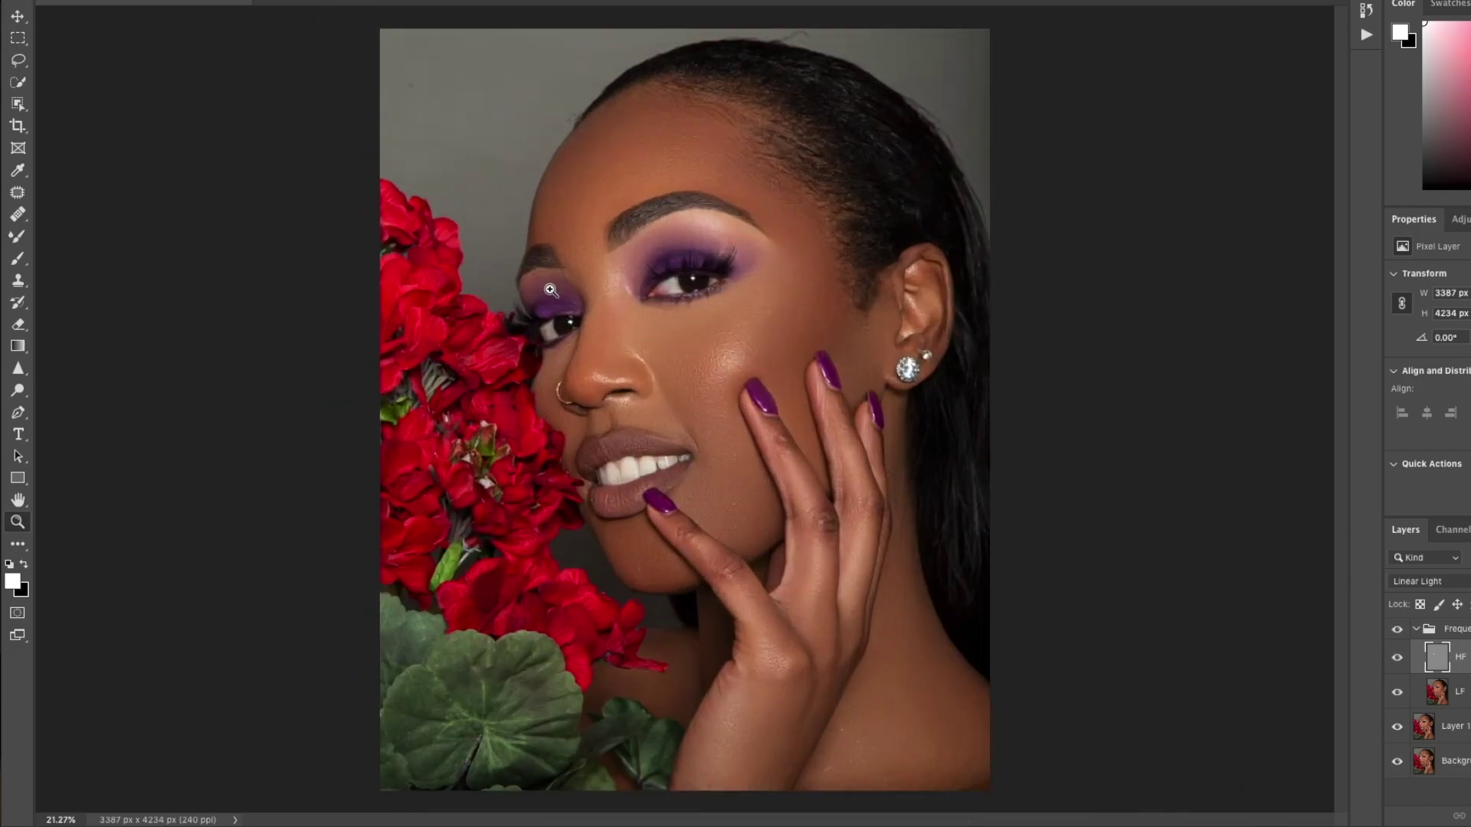
Clone smooth skin texture over the bumps on the highlighted cheek beside the nose.
key(s)
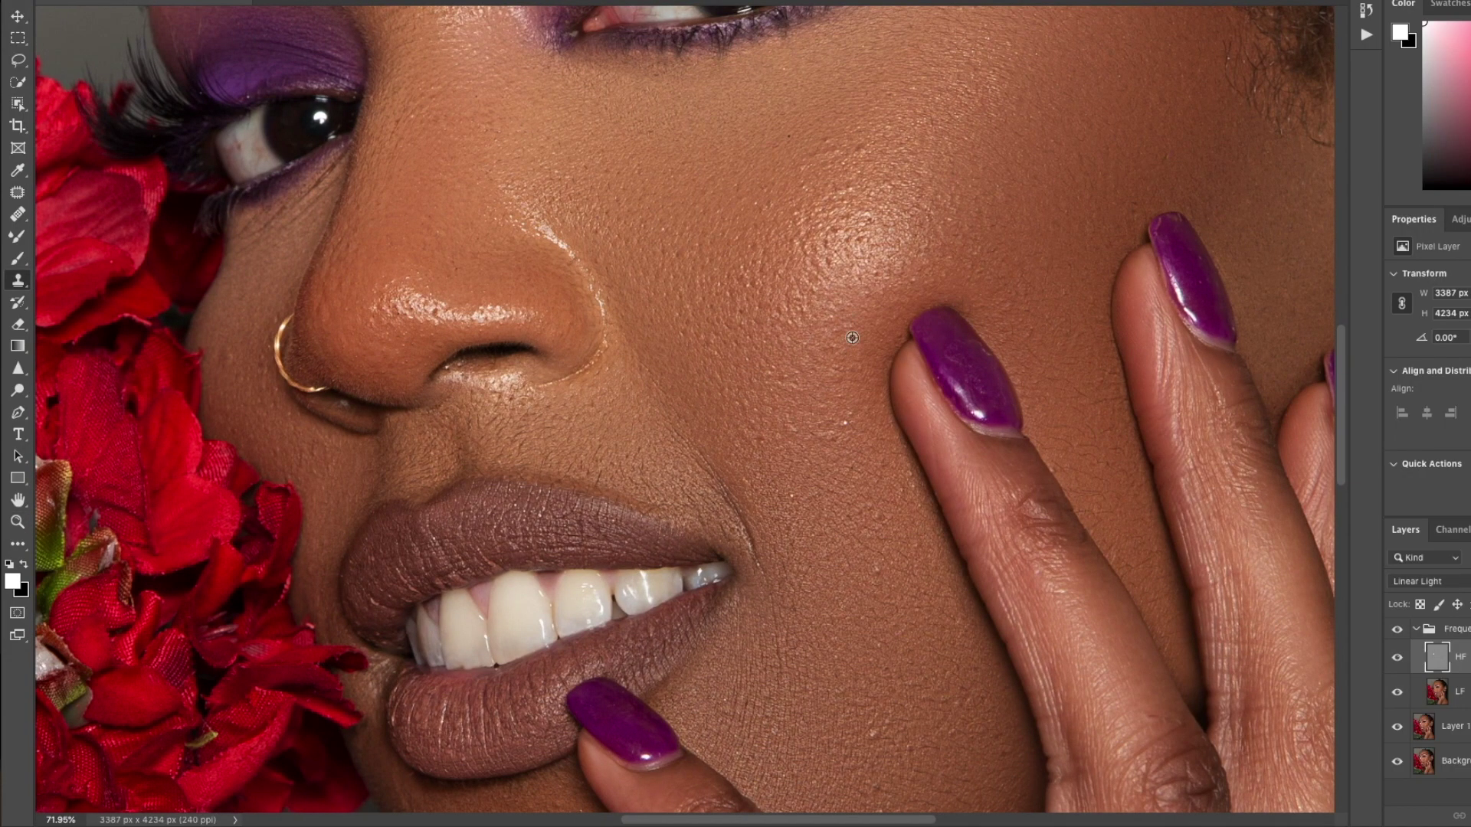
alt+click(863, 237)
drag(826, 228, 836, 227)
mouse_move(816, 425)
mouse_down()
mouse_move(679, 434)
mouse_move(816, 437)
mouse_up()
drag(679, 240, 798, 267)
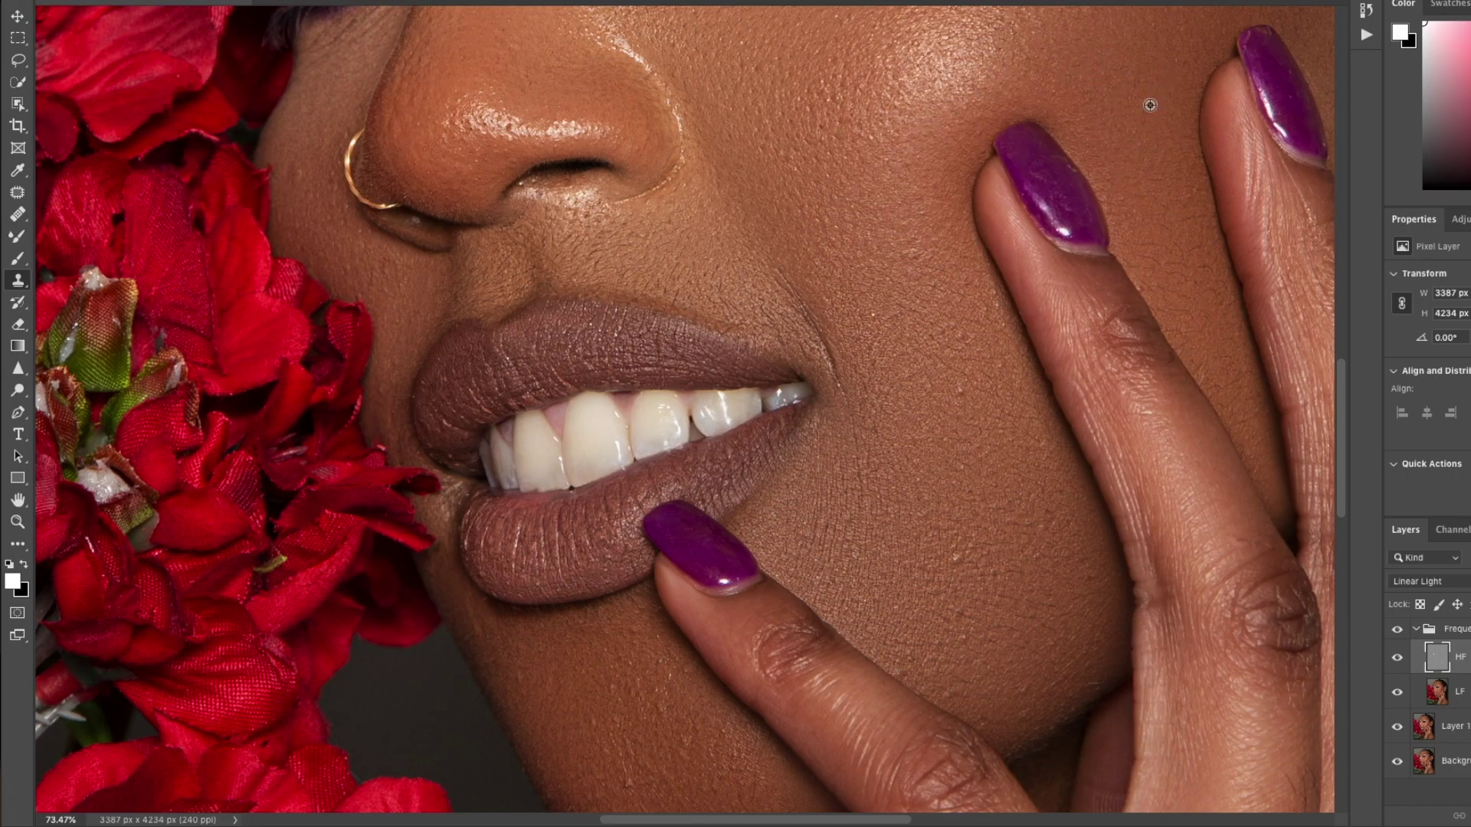
Clone sampled skin texture over the rough spots on the cheek between the fingers.
alt+click(1146, 222)
alt+click(1182, 220)
mouse_move(1135, 81)
mouse_down()
mouse_move(1131, 170)
mouse_move(1071, 309)
mouse_up()
drag(703, 486, 797, 486)
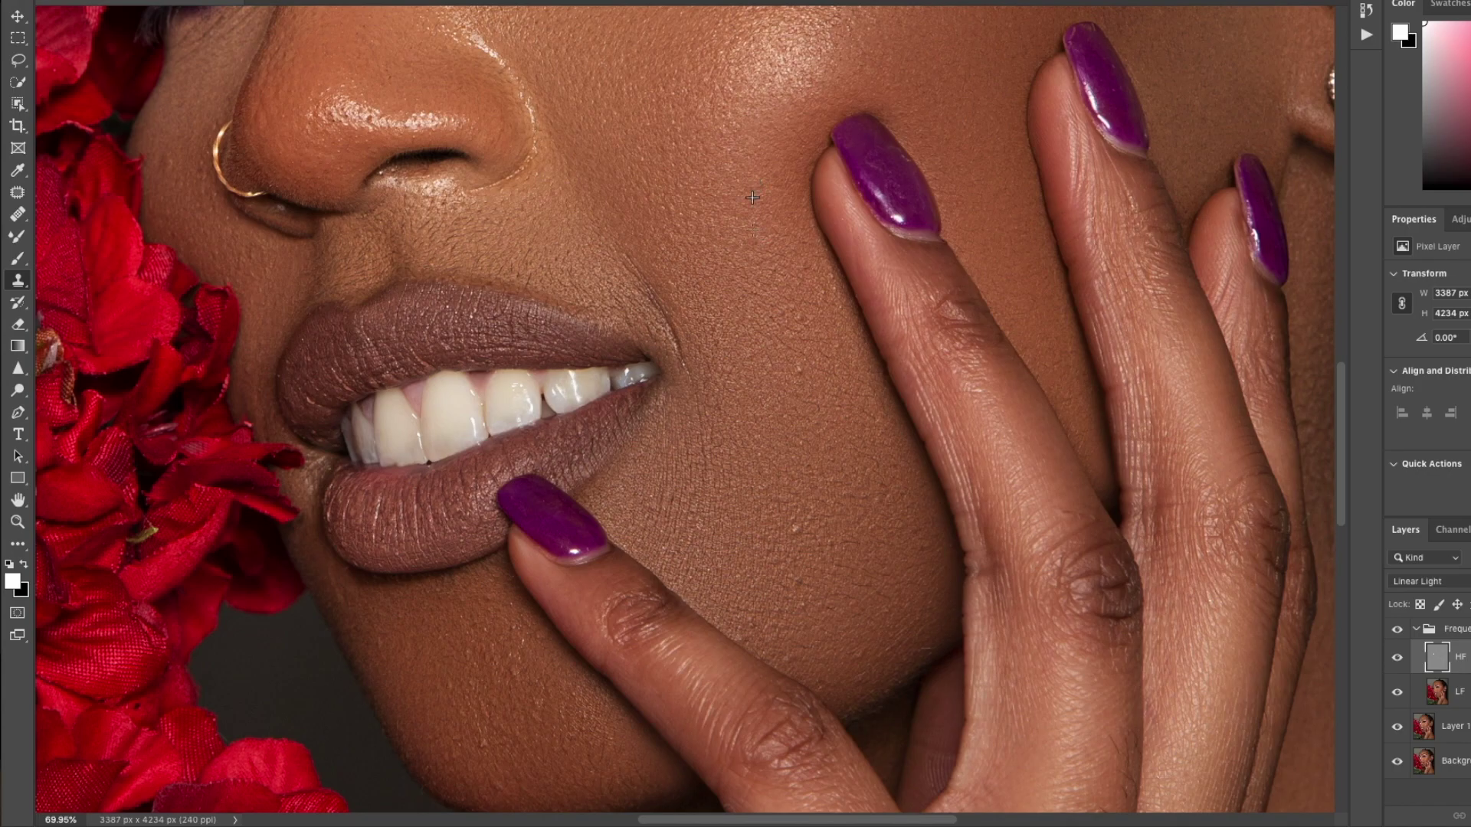
Clone clean texture over the smile crease and the skin around the mouth corner.
mouse_move(712, 566)
mouse_down()
mouse_move(598, 579)
mouse_move(718, 604)
mouse_move(743, 509)
mouse_up()
alt+click(645, 291)
mouse_move(616, 265)
mouse_down()
mouse_move(562, 157)
mouse_move(608, 254)
mouse_move(583, 205)
mouse_move(631, 269)
mouse_move(596, 236)
mouse_up()
alt+click(548, 185)
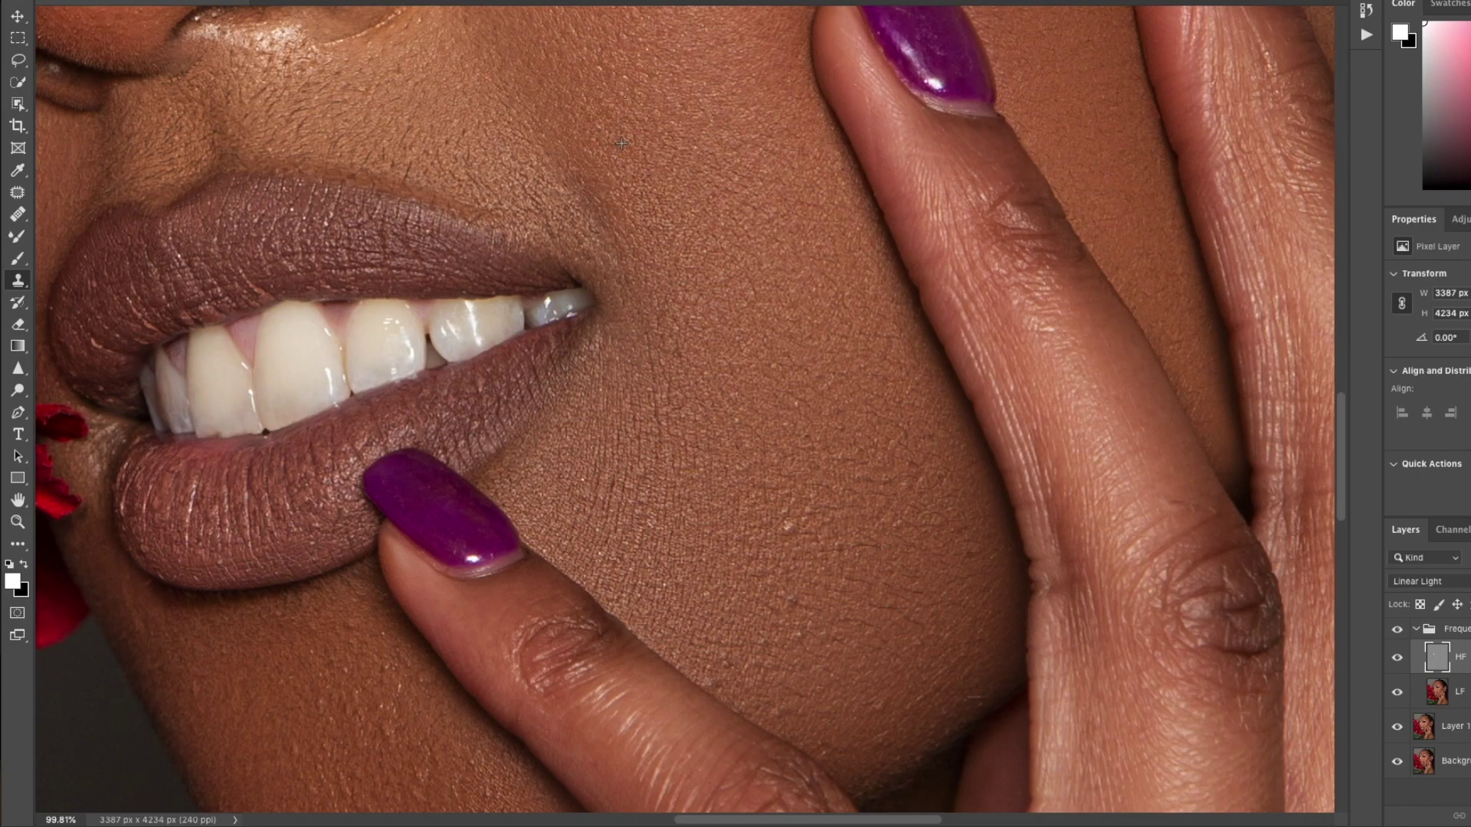
Compare the mouth and cheek area with and without the frequency separation group.
key(z)
drag(797, 230, 719, 233)
drag(689, 464, 722, 480)
click(1397, 632)
click(1397, 632)
click(1397, 632)
click(1398, 632)
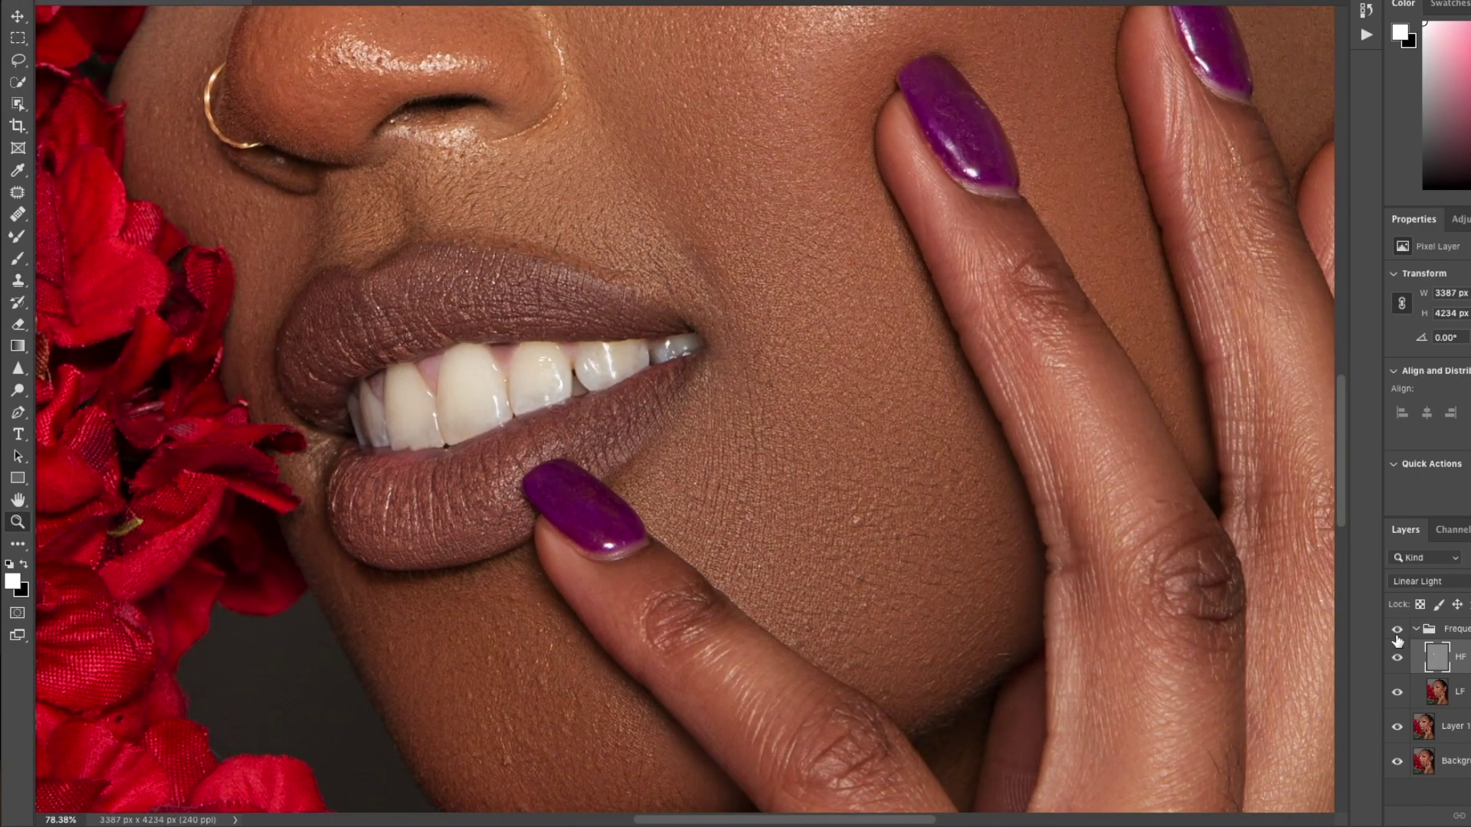
Stamp out the small texture spots on the lower cheek between the mouth and the fingers.
drag(1168, 563, 797, 506)
drag(409, 349, 738, 282)
drag(805, 393, 851, 383)
key(s)
click(776, 209)
click(687, 254)
click(682, 192)
click(699, 121)
click(687, 79)
click(783, 111)
click(826, 72)
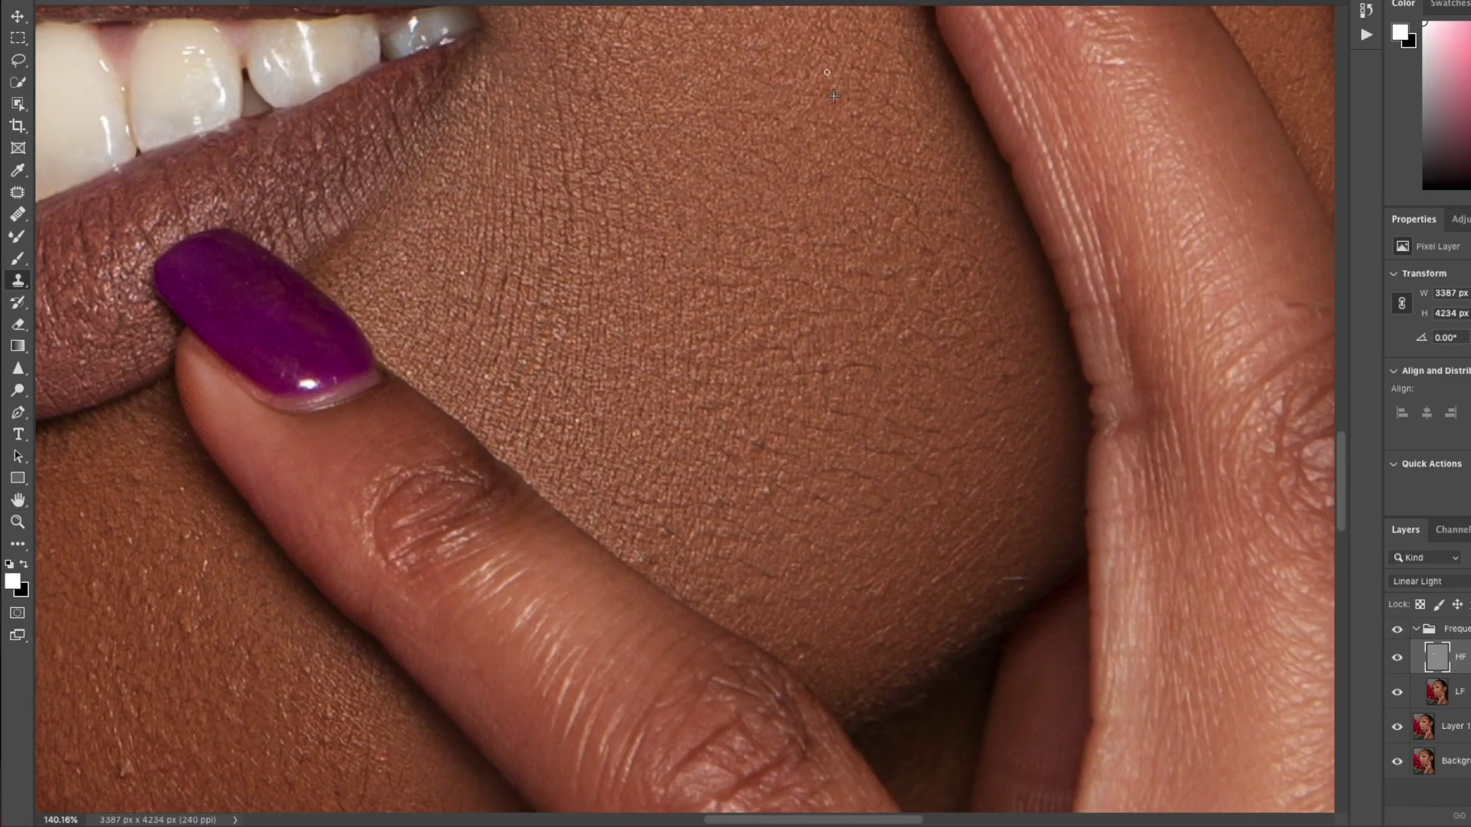
drag(557, 111, 558, 93)
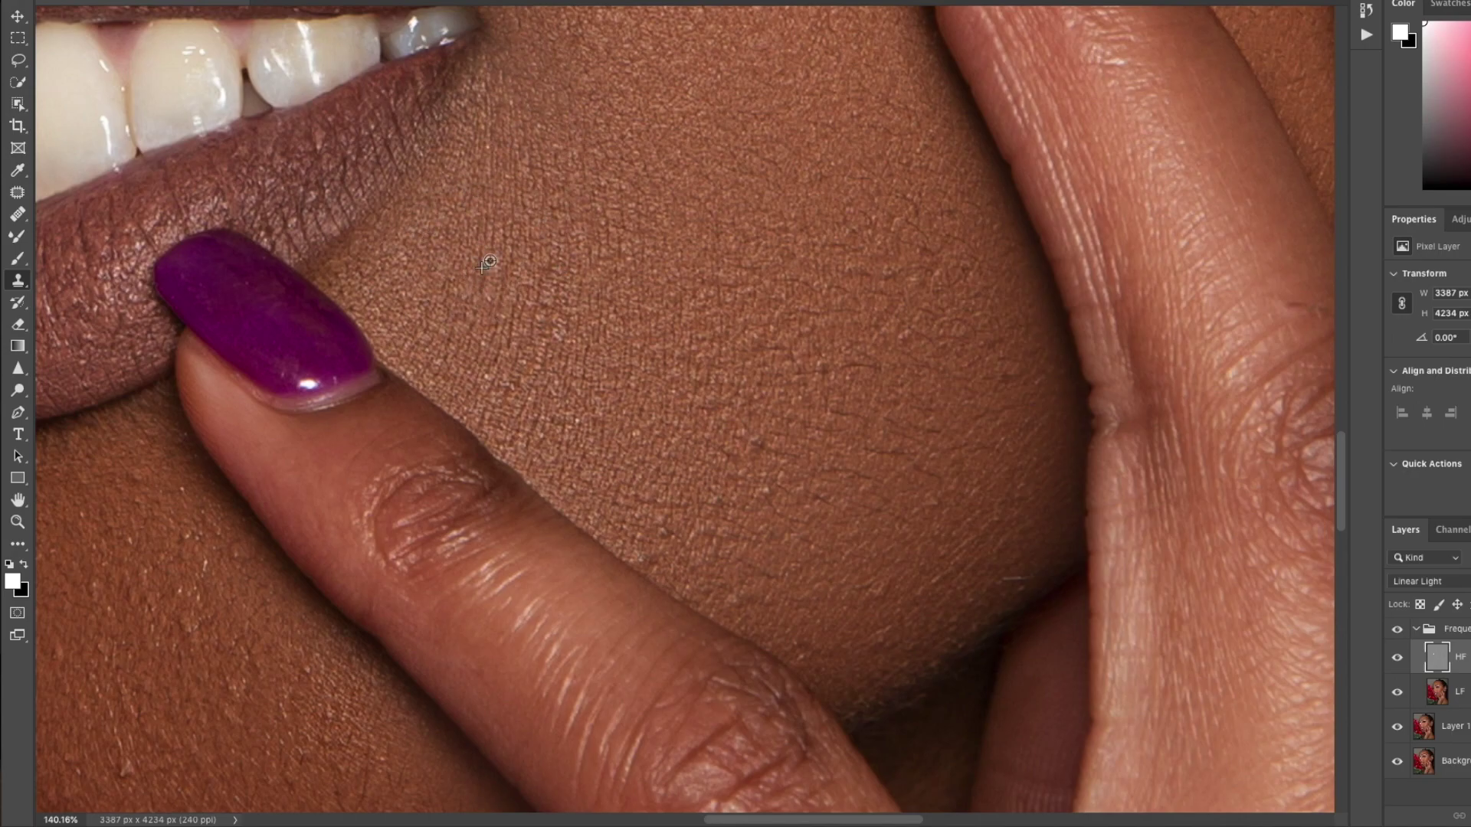
Clone sampled texture over the remaining uneven patches on the lower cheek beside the lips.
scroll(669, 351, down, 2)
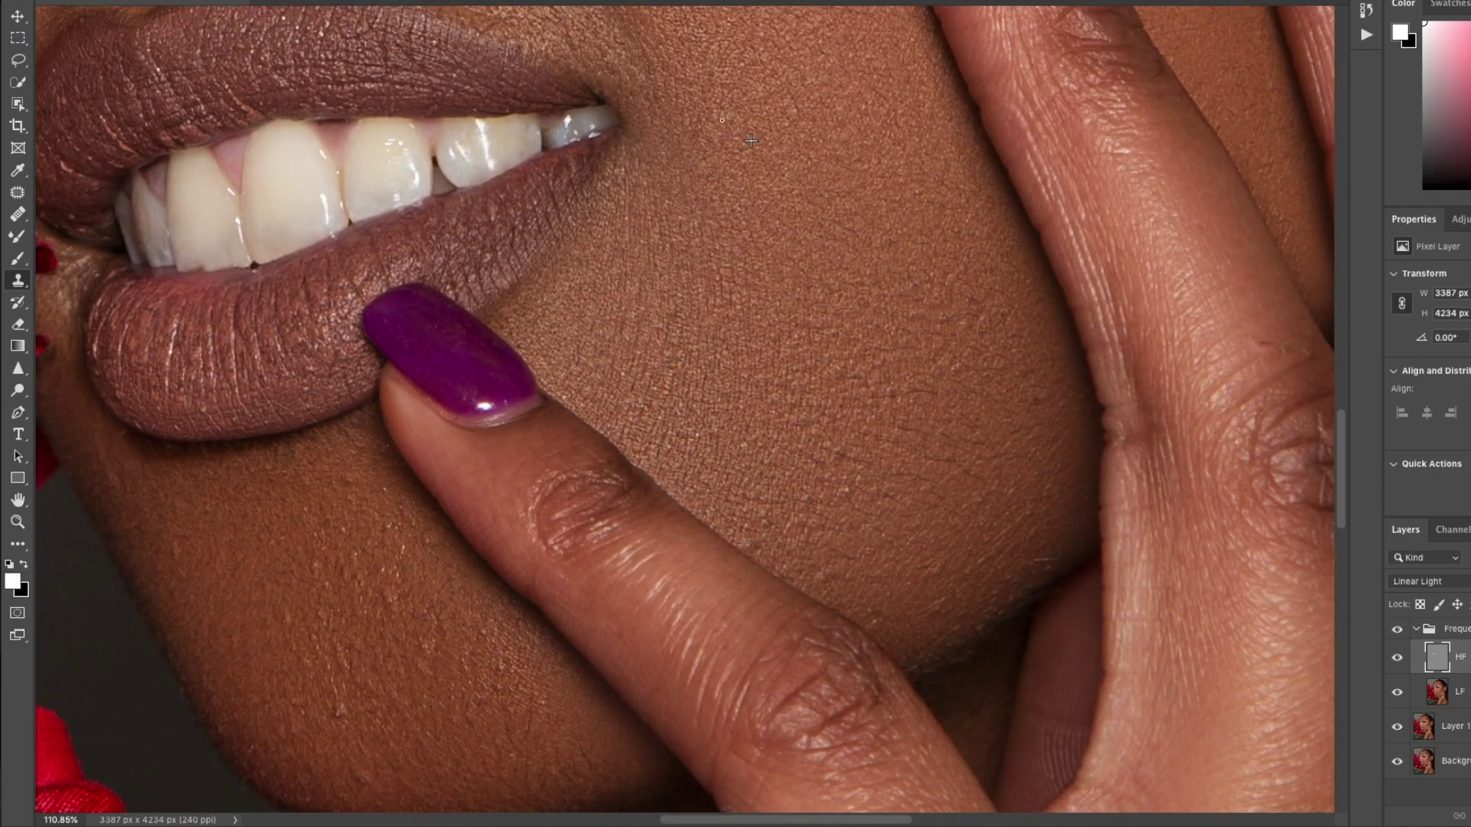
alt+click(631, 56)
alt+click(881, 368)
drag(835, 384, 867, 344)
Clone smooth texture along the jawline between the index finger and the neighbouring finger.
scroll(958, 283, down, 3)
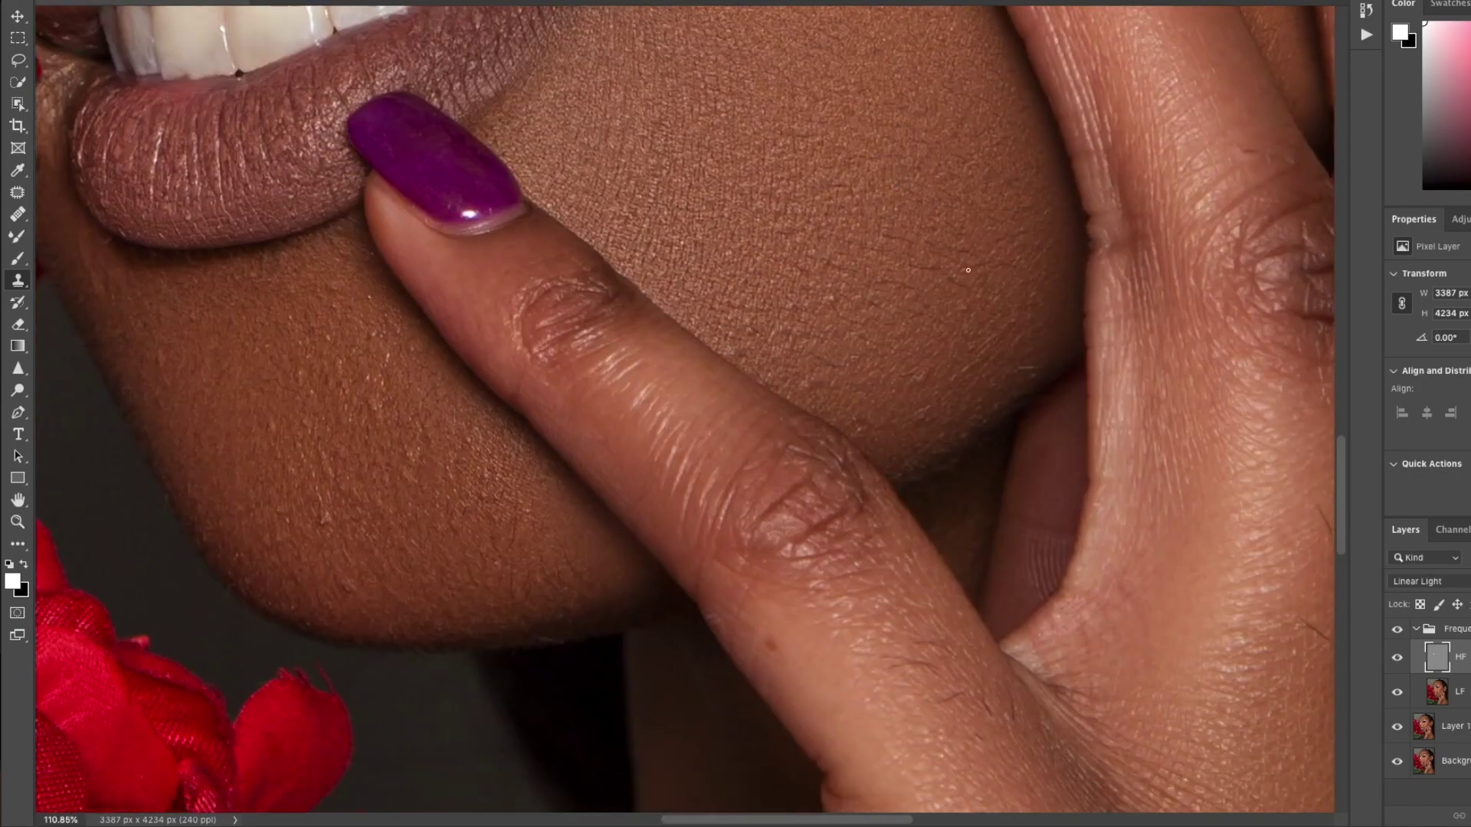
alt+click(935, 368)
drag(962, 321, 1041, 237)
alt+click(785, 359)
drag(758, 386, 713, 308)
Clone clean skin texture over the bumps on the chin below the lower lip.
mouse_move(628, 223)
mouse_down()
mouse_move(1396, 636)
mouse_move(726, 485)
mouse_move(1445, 648)
mouse_up()
scroll(613, 429, up, 2)
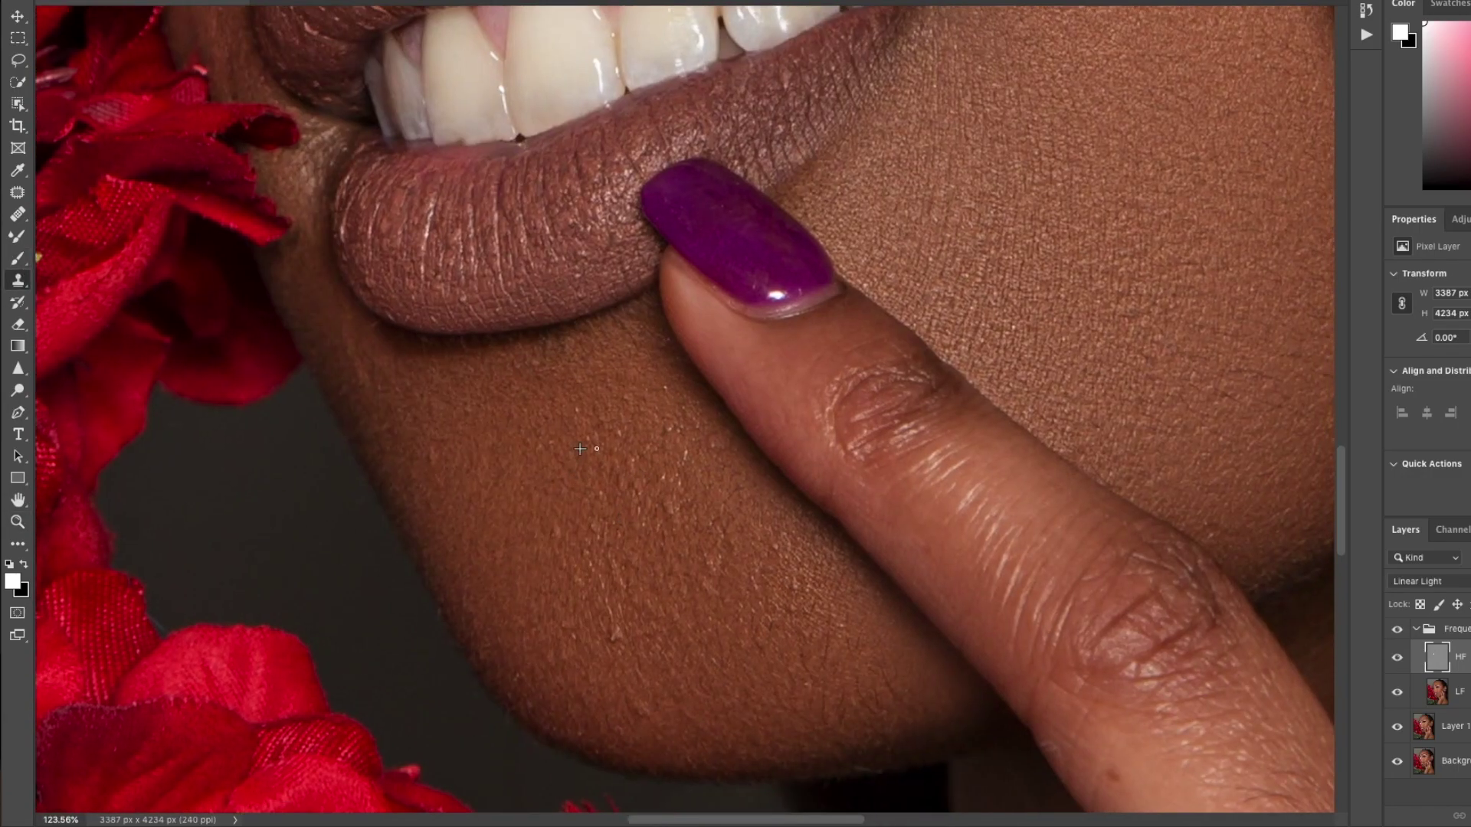
click(506, 366)
scroll(570, 505, down, 2)
scroll(569, 505, right, 2)
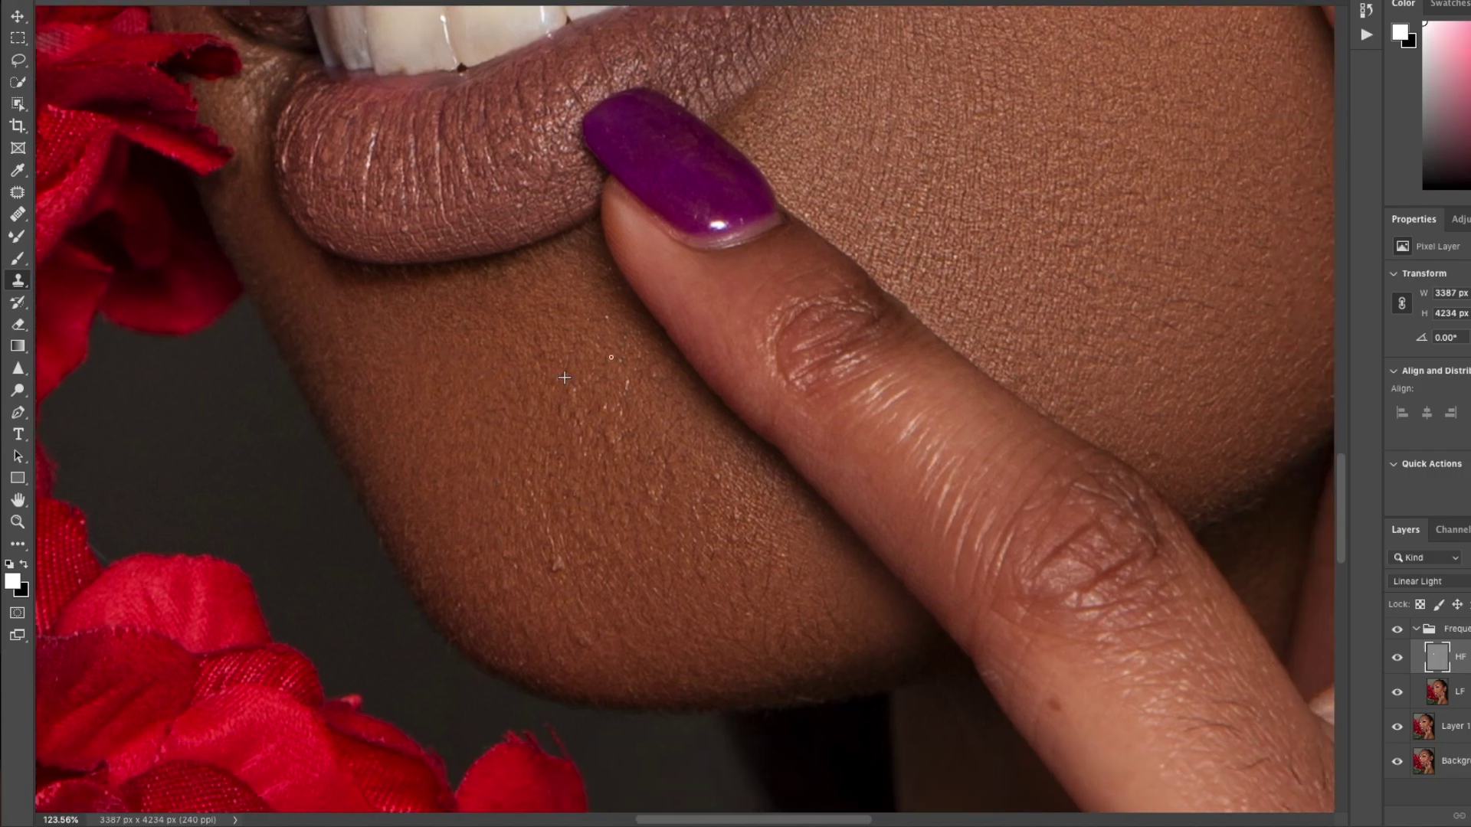
scroll(608, 359, down, 2)
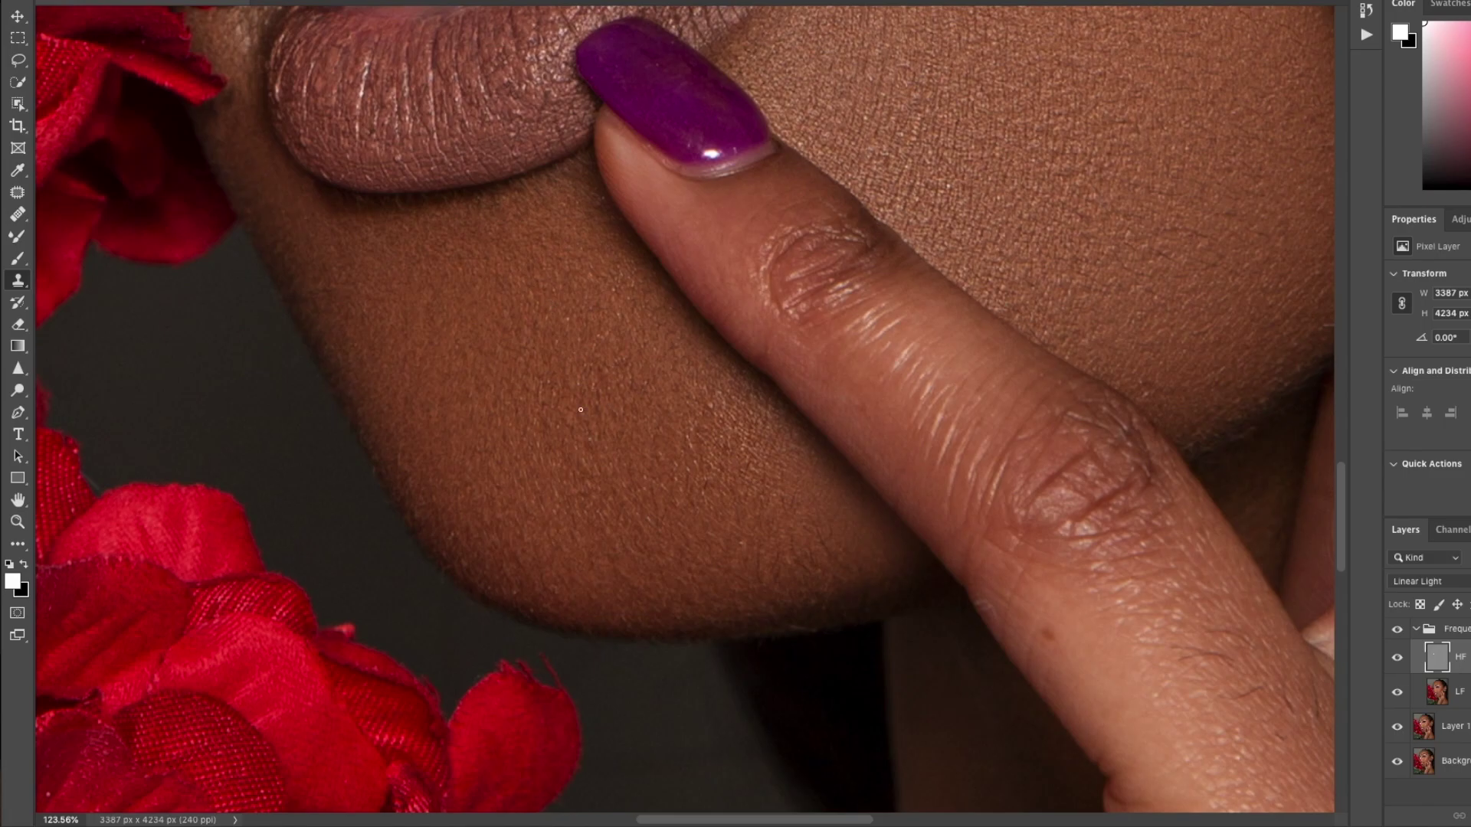
Clone clean skin texture over the remaining uneven spots along the lower edge of the chin.
alt+click(458, 478)
drag(503, 478, 504, 469)
alt+click(756, 527)
drag(787, 549, 787, 542)
Clone smoother lip texture over the deep vertical creases and bright flecks across the lower lip.
scroll(651, 277, up, 3)
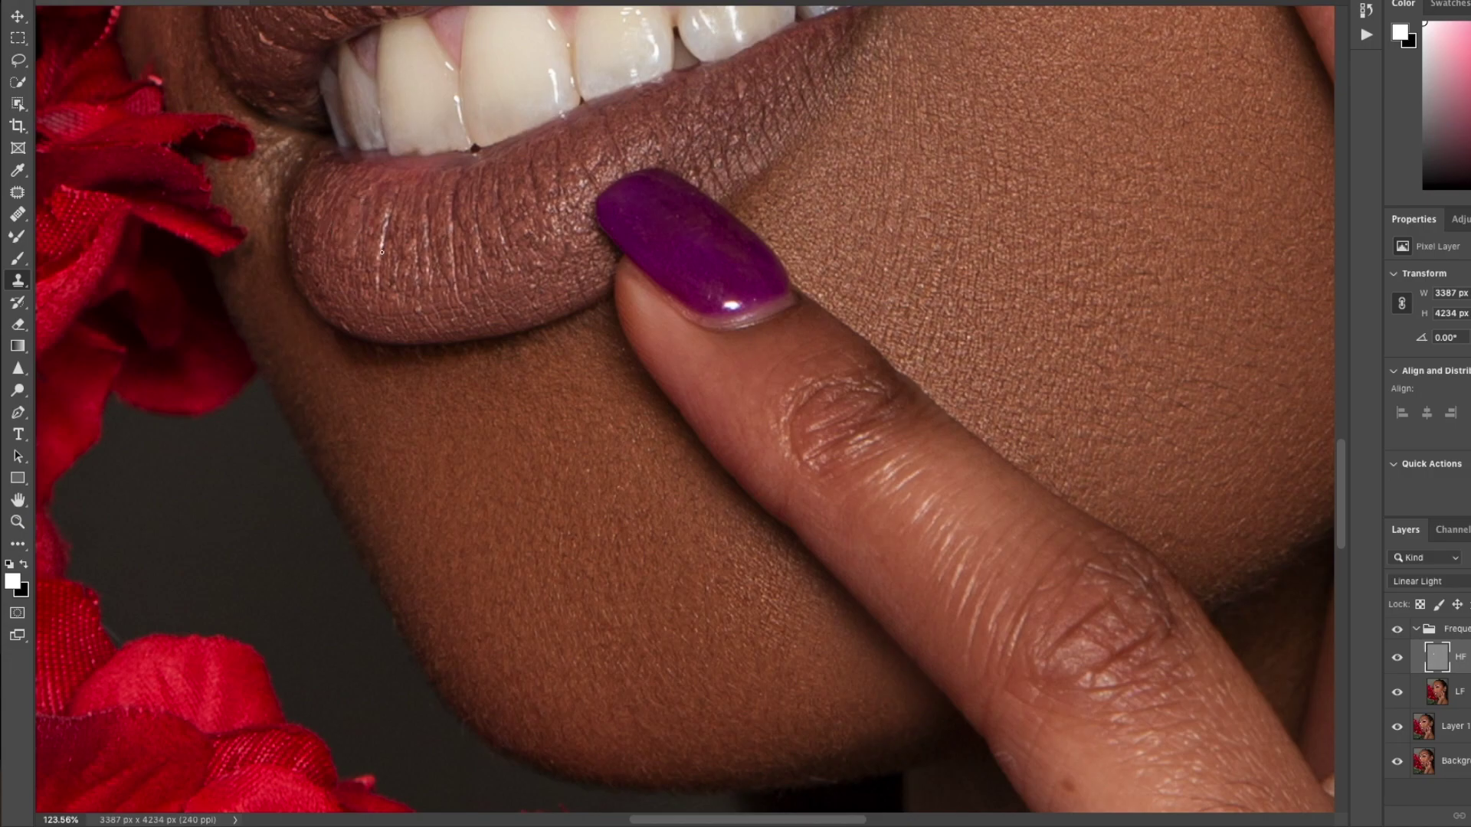
alt+click(412, 217)
drag(427, 216, 429, 247)
mouse_move(450, 192)
mouse_down()
mouse_move(462, 316)
mouse_move(393, 268)
mouse_move(452, 243)
mouse_up()
drag(479, 236, 479, 263)
drag(500, 180, 499, 229)
click(330, 313)
drag(369, 190, 378, 218)
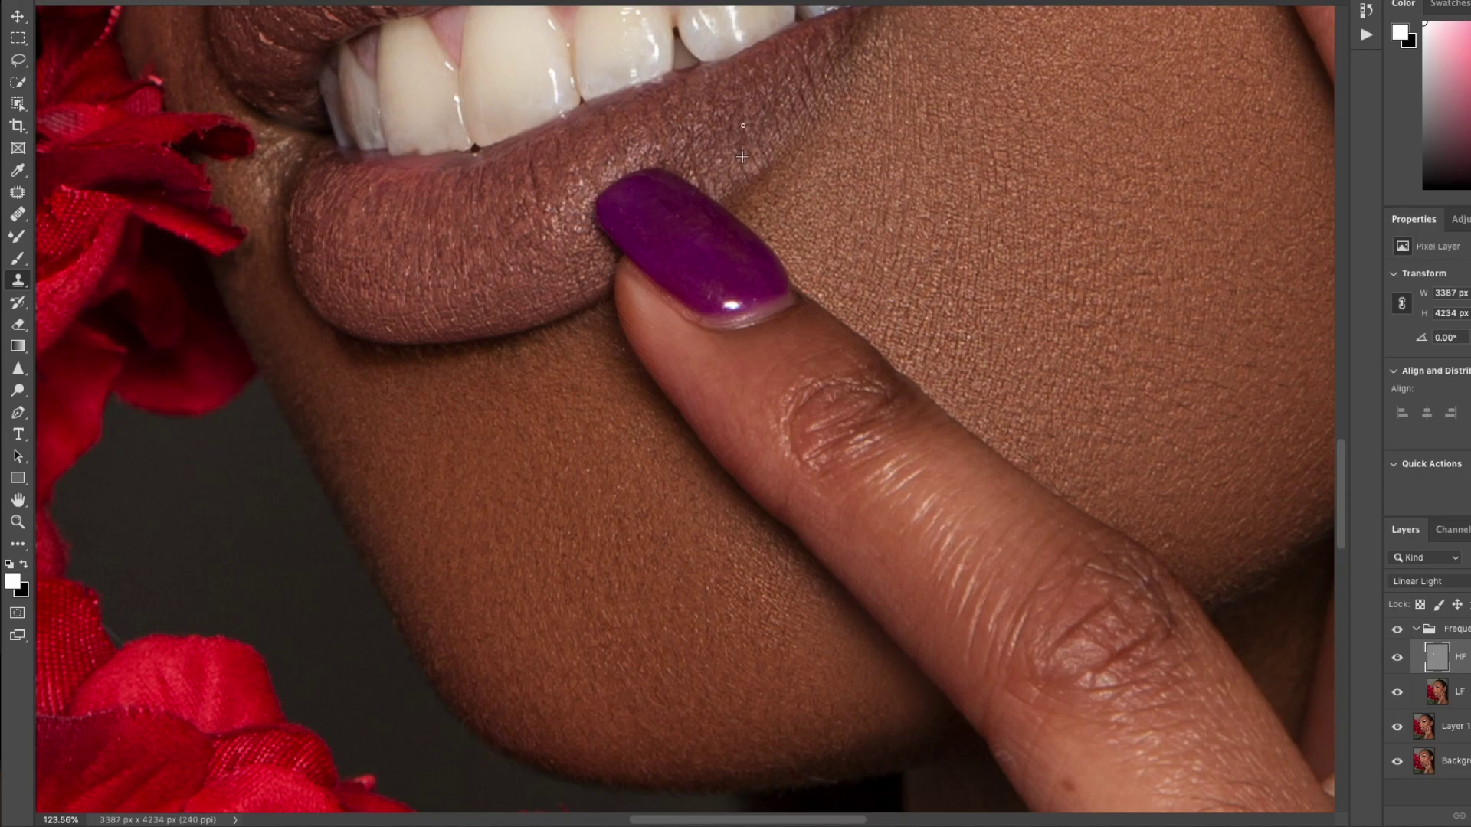
drag(633, 158, 766, 180)
Clone clean texture over the fine lines and bumps under the eye next to the flowers, adjusting the brush size.
drag(594, 379, 209, 315)
scroll(583, 335, up, 3)
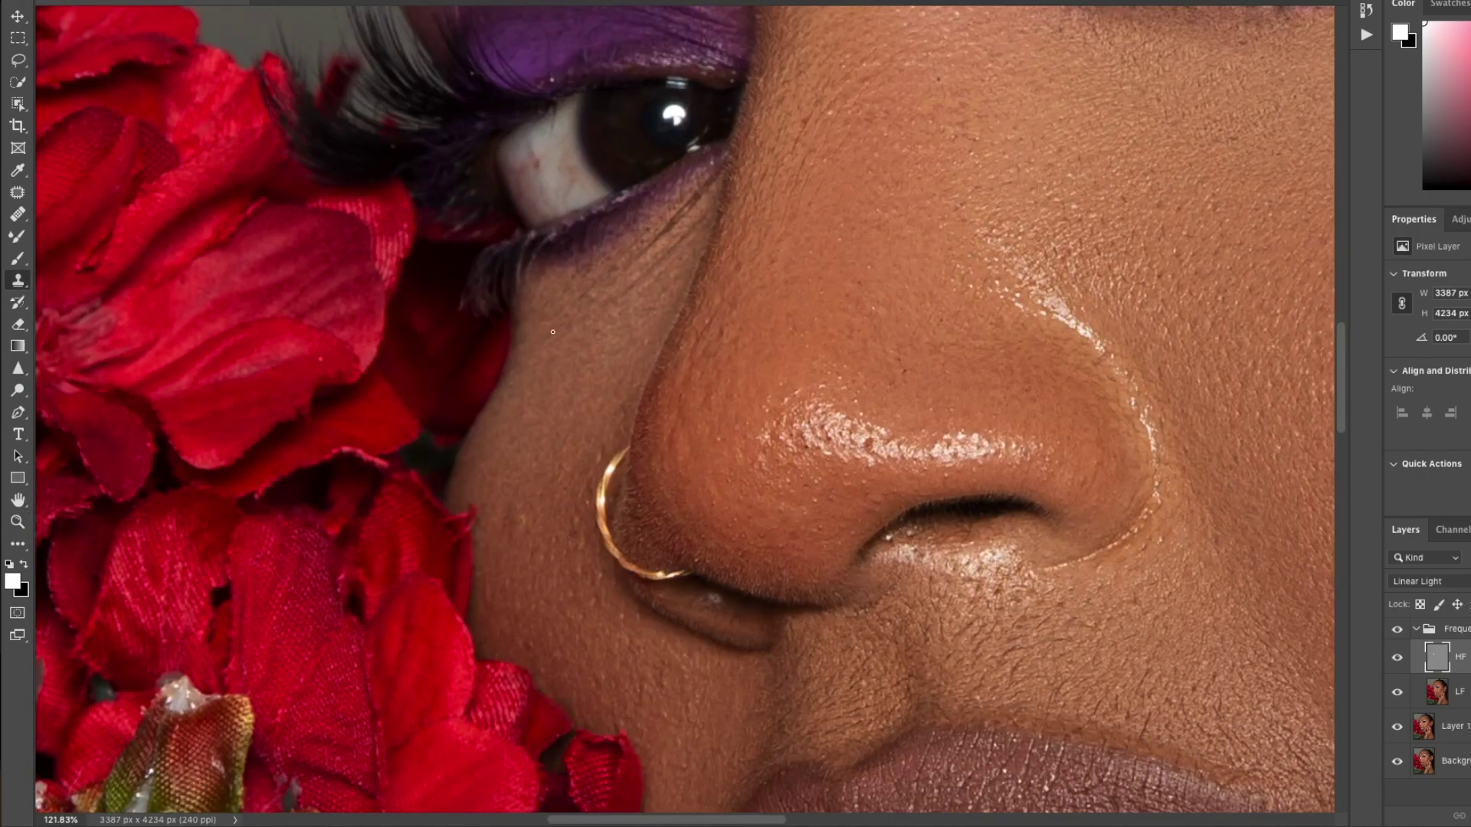
drag(621, 312, 690, 232)
key(])
key(])
key(])
key([)
key([)
key([)
alt+click(528, 550)
click(508, 527)
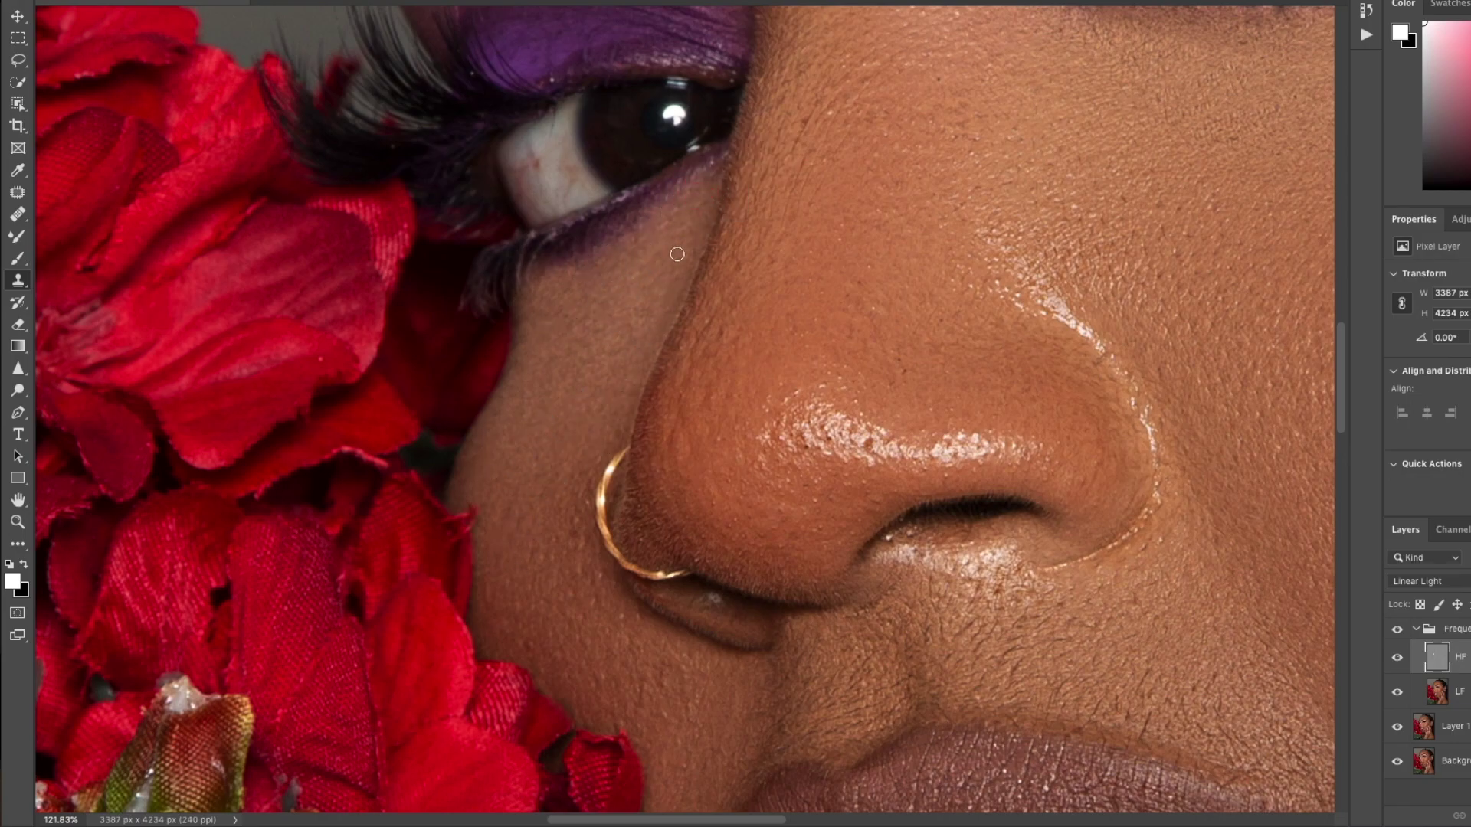
Clone smooth skin texture over the bumps on the cheek beside the nose ring.
scroll(569, 329, down, 3)
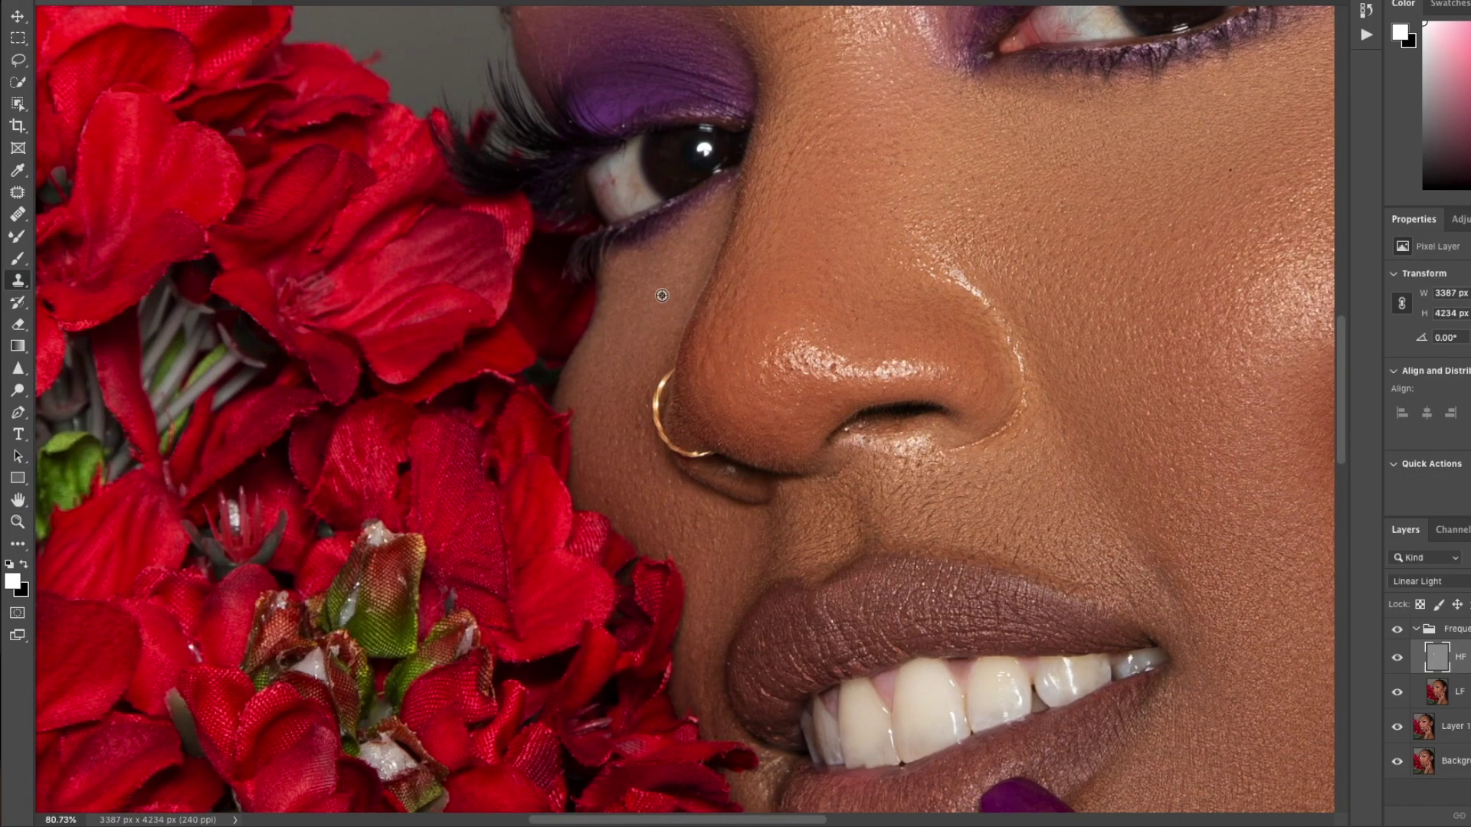
scroll(658, 319, up, 3)
alt+click(615, 341)
drag(624, 434, 630, 446)
alt+click(601, 470)
click(590, 432)
drag(634, 544, 637, 560)
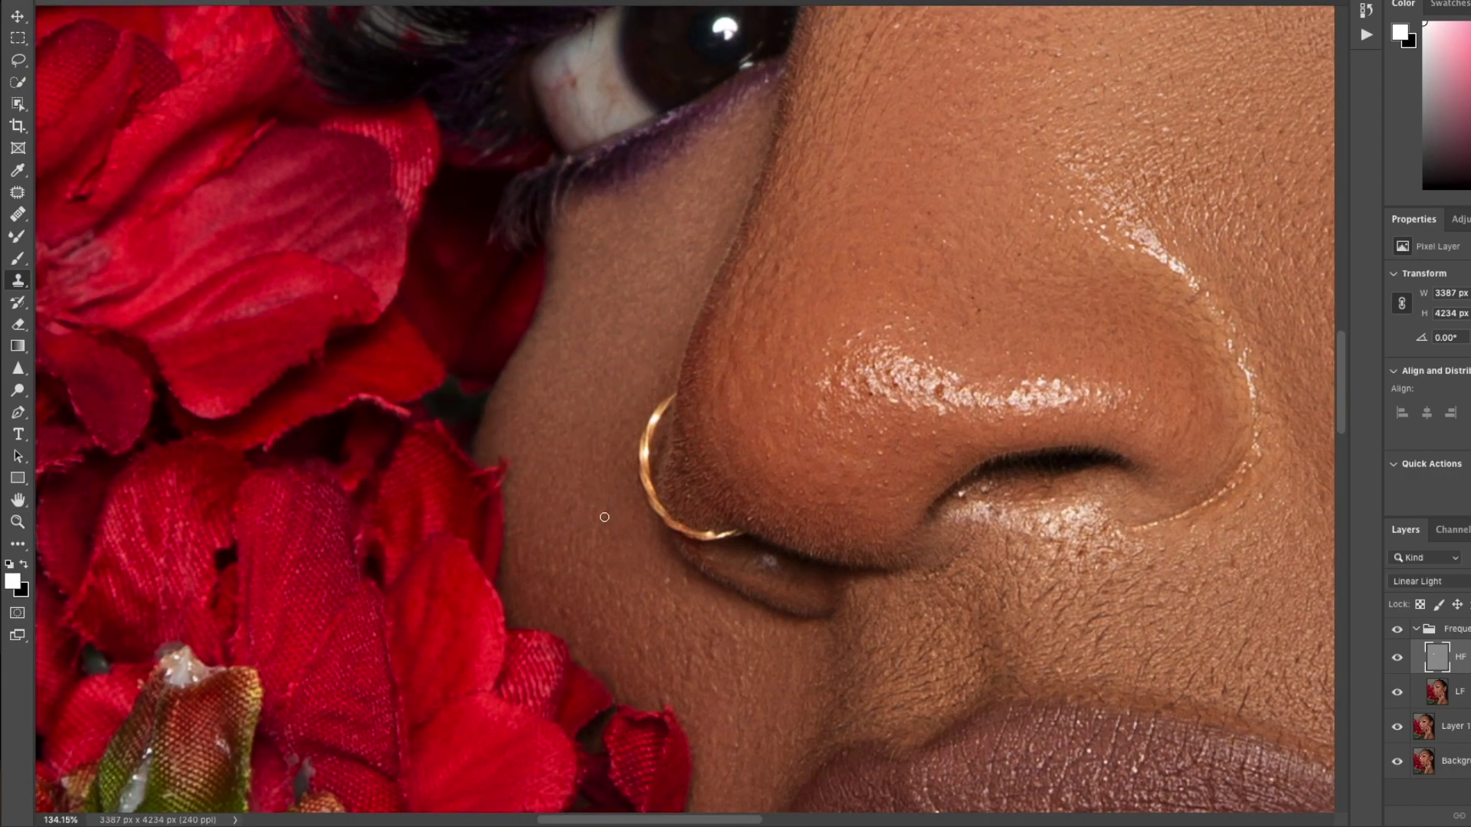
alt+click(526, 591)
click(671, 576)
alt+click(563, 531)
click(552, 603)
Clone sampled texture over the raised bumps on the cheek just below the nose ring.
drag(659, 657, 679, 453)
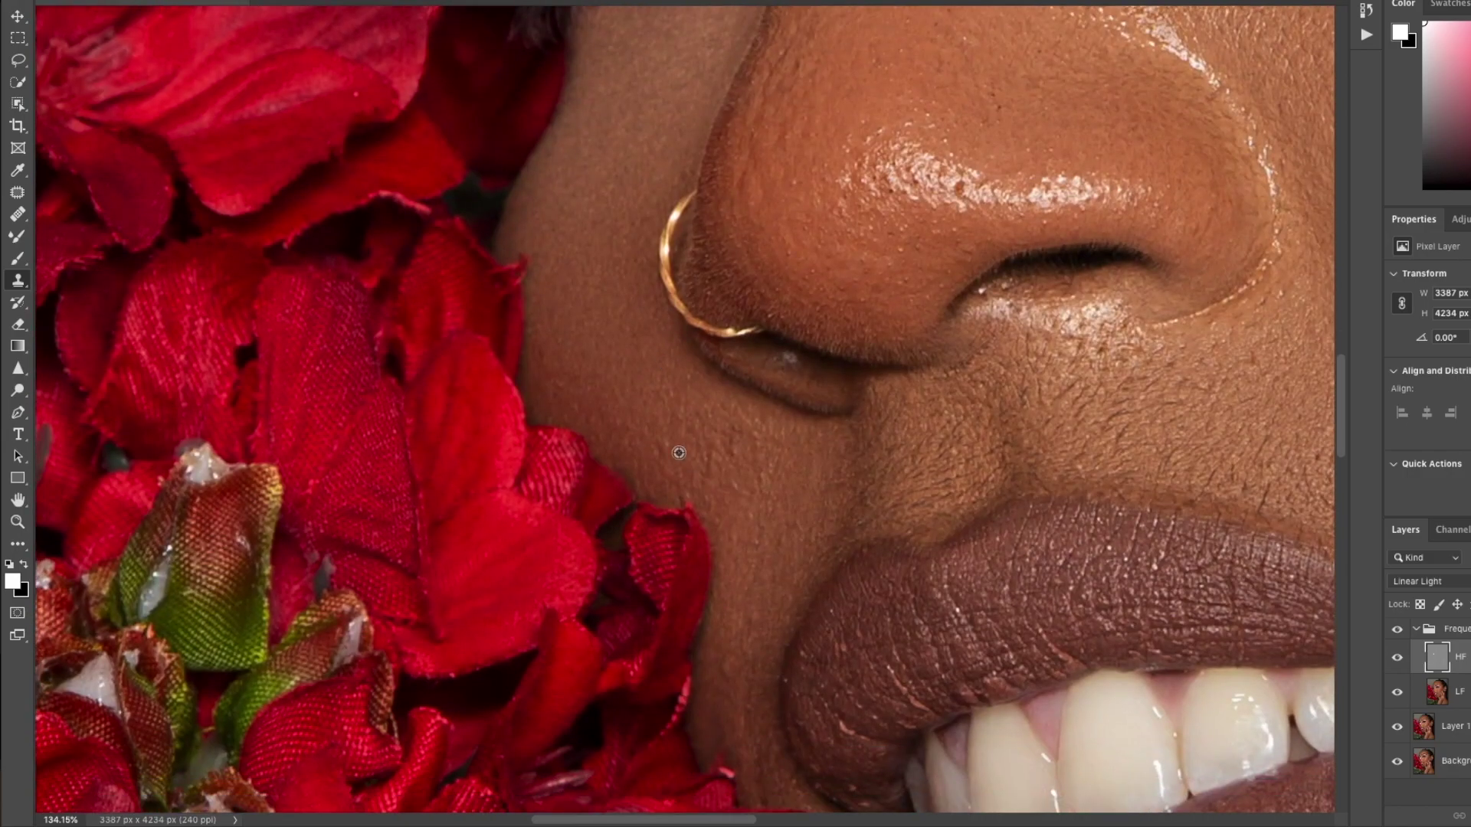
alt+click(627, 371)
click(637, 422)
alt+click(682, 456)
scroll(737, 419, down, 2)
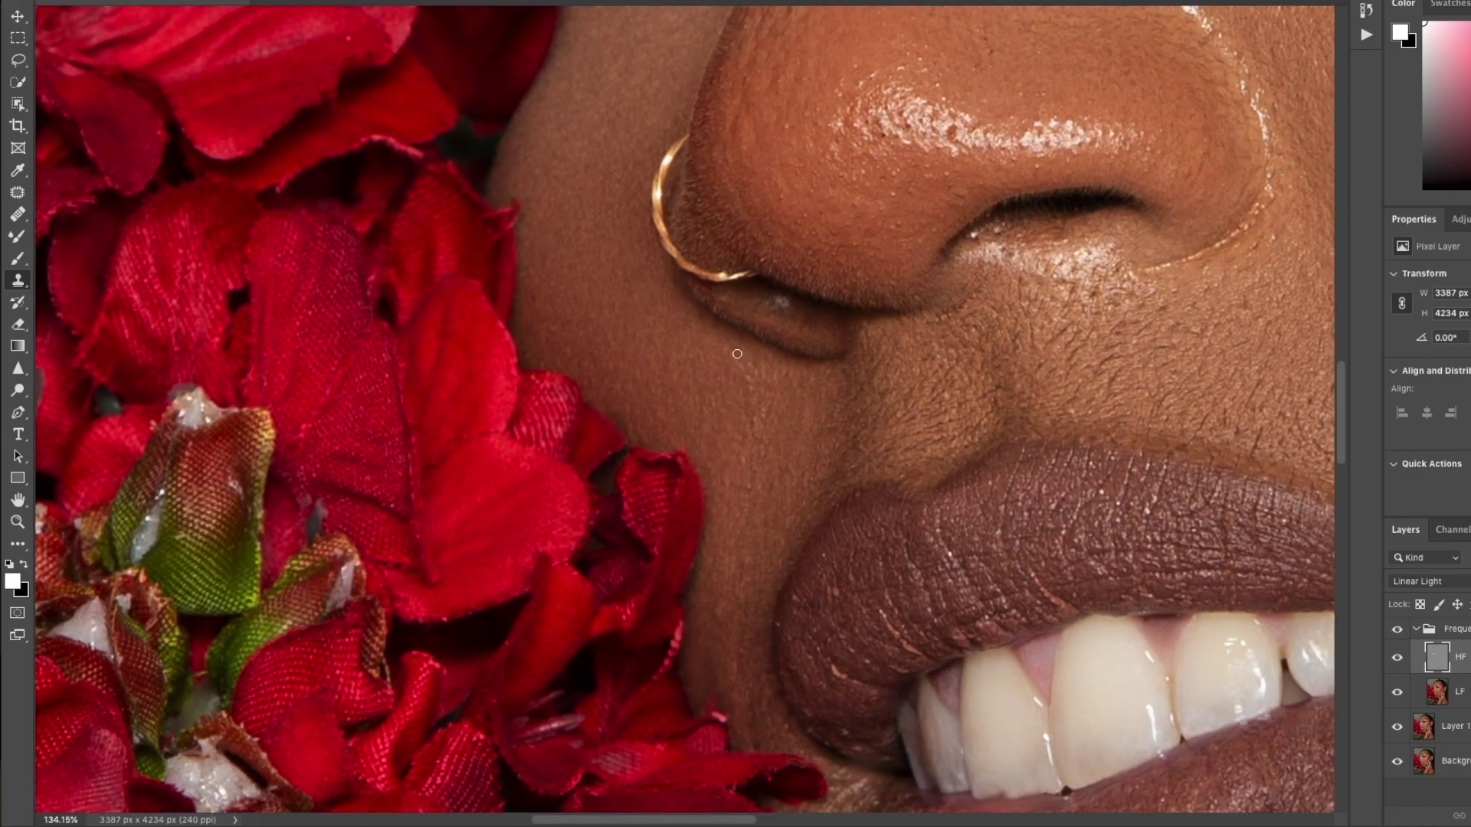
scroll(733, 393, down, 1)
alt+click(745, 405)
click(698, 370)
alt+click(709, 427)
mouse_move(743, 272)
mouse_down()
mouse_move(605, 272)
mouse_move(747, 272)
mouse_up()
Clone clean texture over the strip of skin between the red flowers and the upper lip.
drag(732, 561, 580, 353)
drag(579, 353, 582, 360)
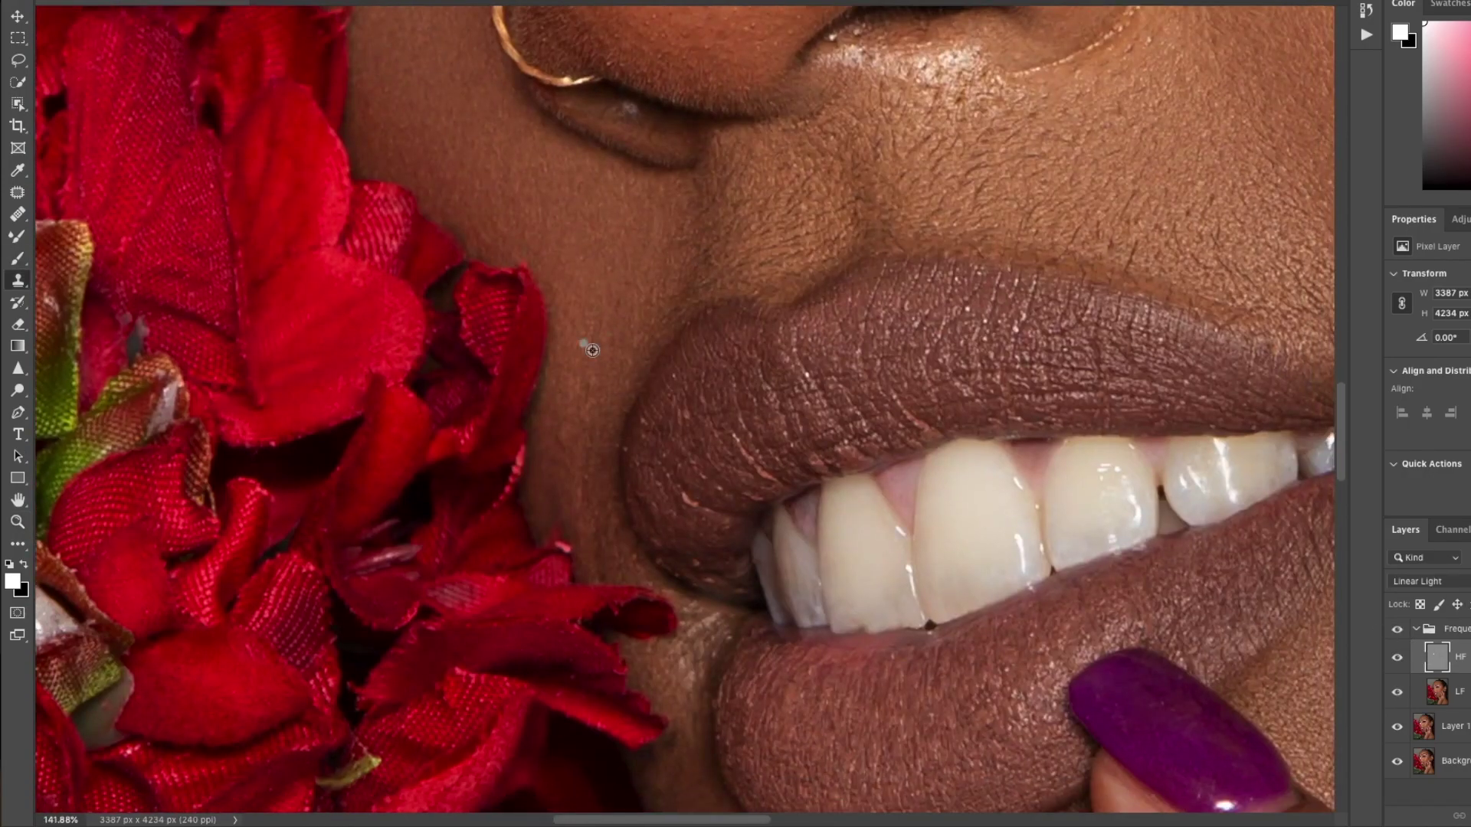
alt+click(593, 314)
click(563, 429)
Blend the tone beside the upper lip on the LF layer, and return to the HF layer with the Clone Stamp.
scroll(596, 225, down, 5)
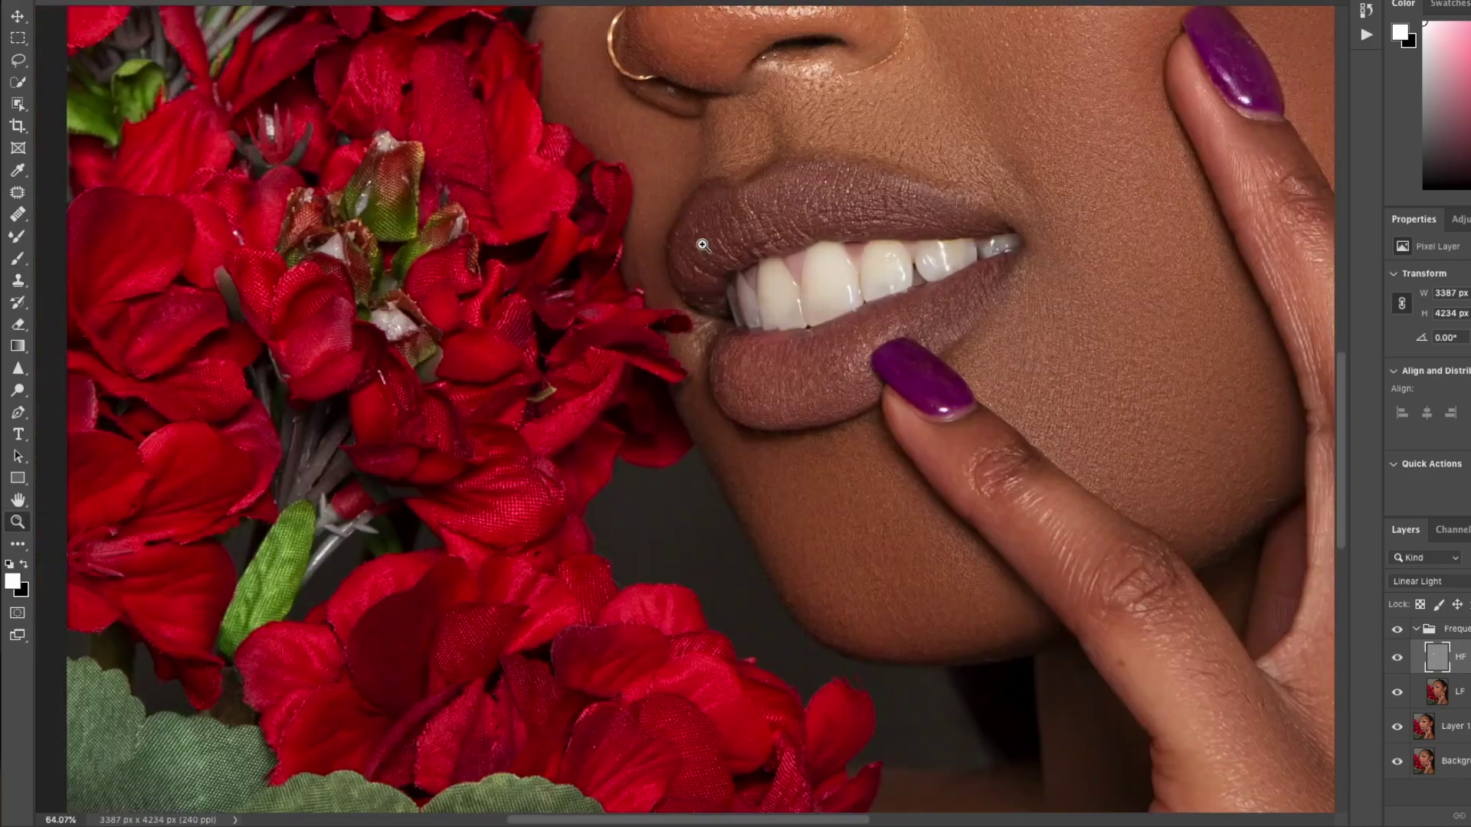
key(alt+bracketleft)
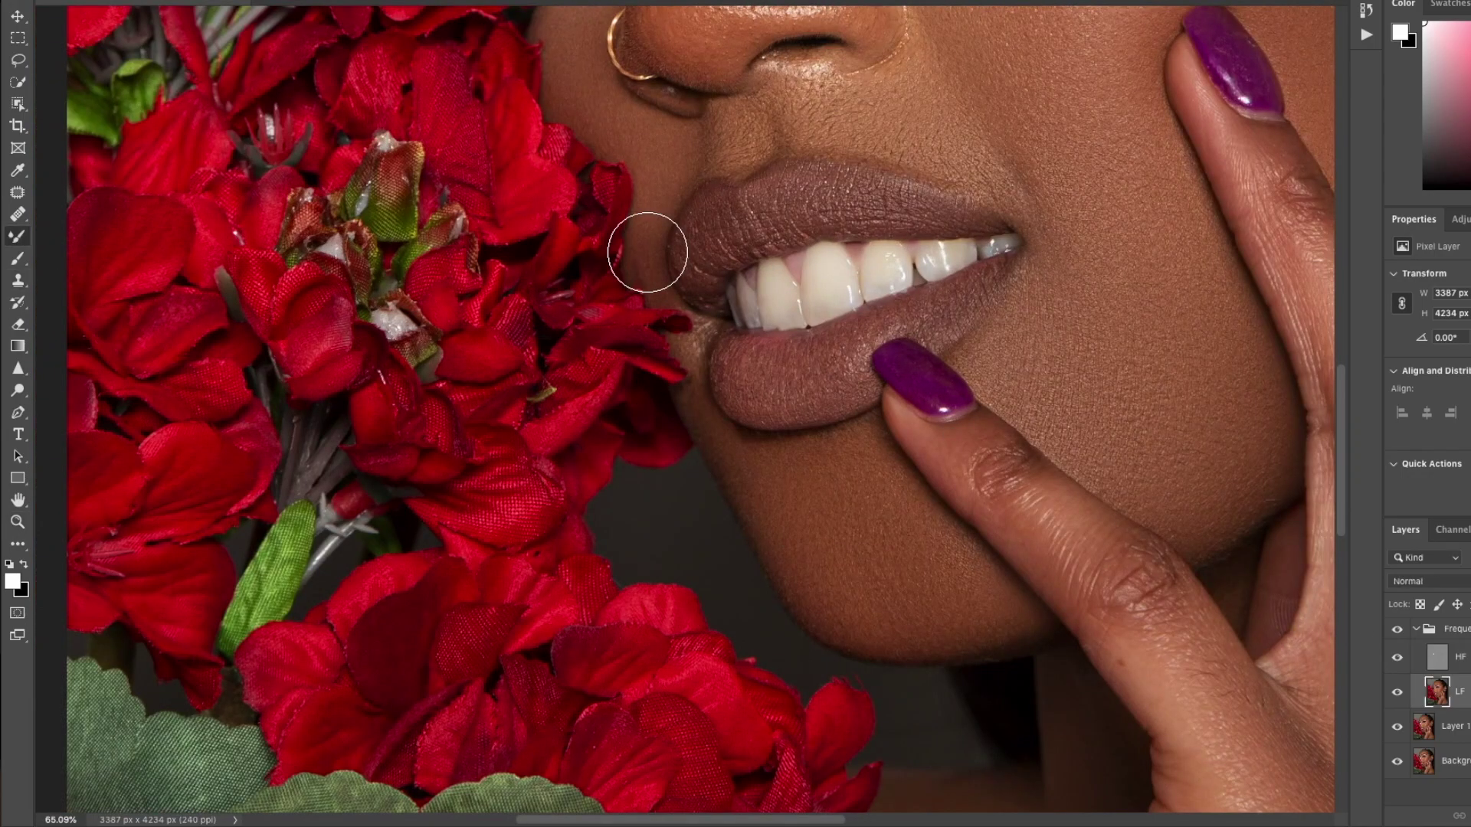
scroll(530, 304, up, 5)
drag(639, 171, 641, 171)
key(z)
key(ctrl+0)
drag(544, 325, 598, 325)
key(s)
key(alt+bracketright)
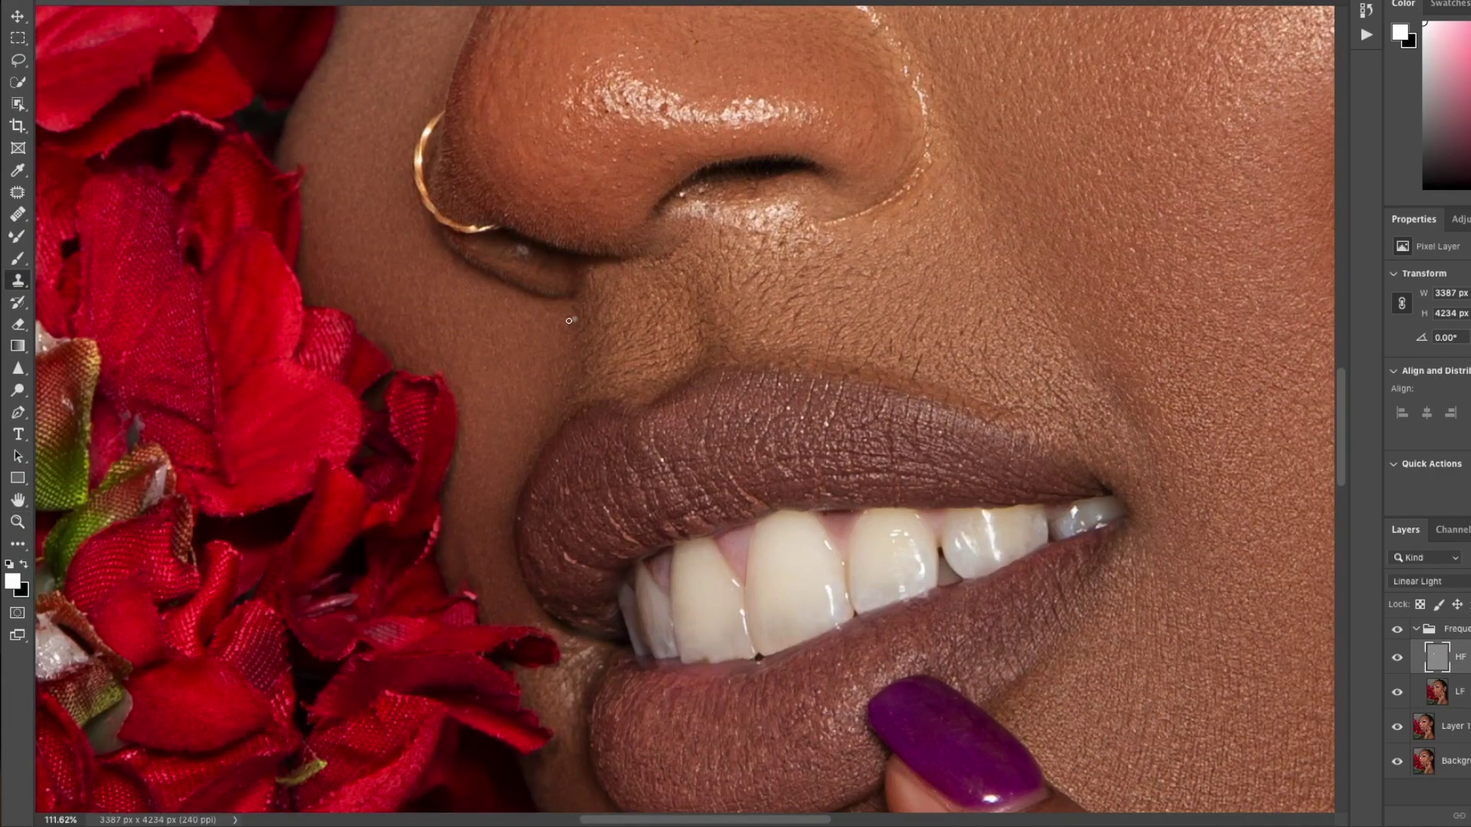
Clone even texture over the rough skin between the nose and upper lip and the crease beside the nostril.
alt+click(576, 365)
drag(652, 327, 659, 305)
alt+click(639, 260)
alt+click(950, 201)
drag(929, 150, 929, 163)
alt+click(929, 264)
drag(914, 240, 924, 235)
alt+click(883, 295)
mouse_move(846, 325)
mouse_down()
mouse_move(840, 337)
mouse_move(870, 351)
mouse_up()
alt+click(890, 318)
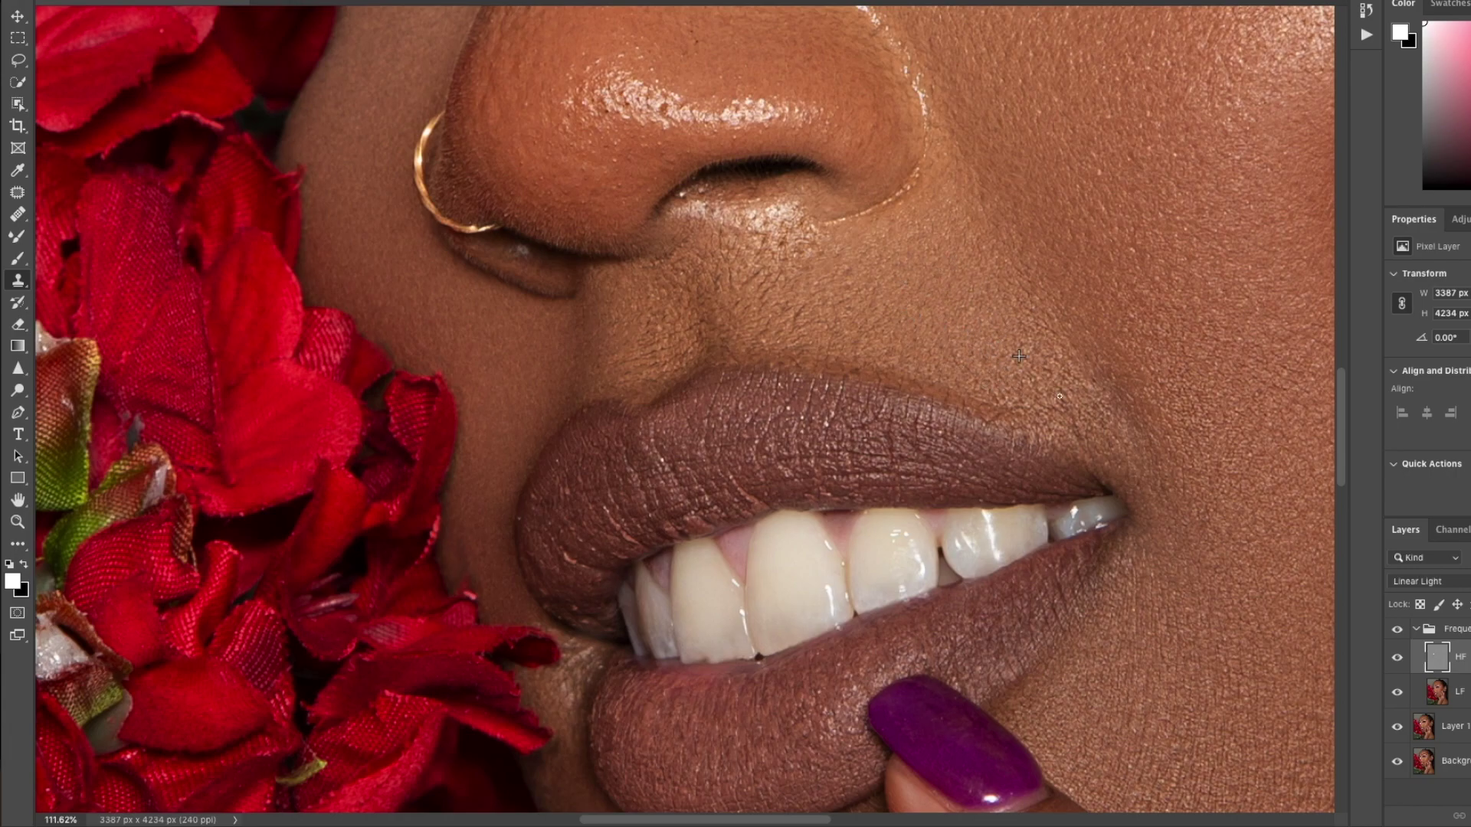
Clone skin texture over the bright, bumpy crease curving around the outer side of the nostril.
mouse_move(852, 121)
mouse_down()
mouse_move(826, 71)
mouse_move(882, 122)
mouse_up()
drag(868, 60, 885, 82)
alt+click(945, 192)
drag(912, 185, 832, 222)
Clone finer texture over the shiny bumps directly below the nostril.
scroll(766, 475, up, 6)
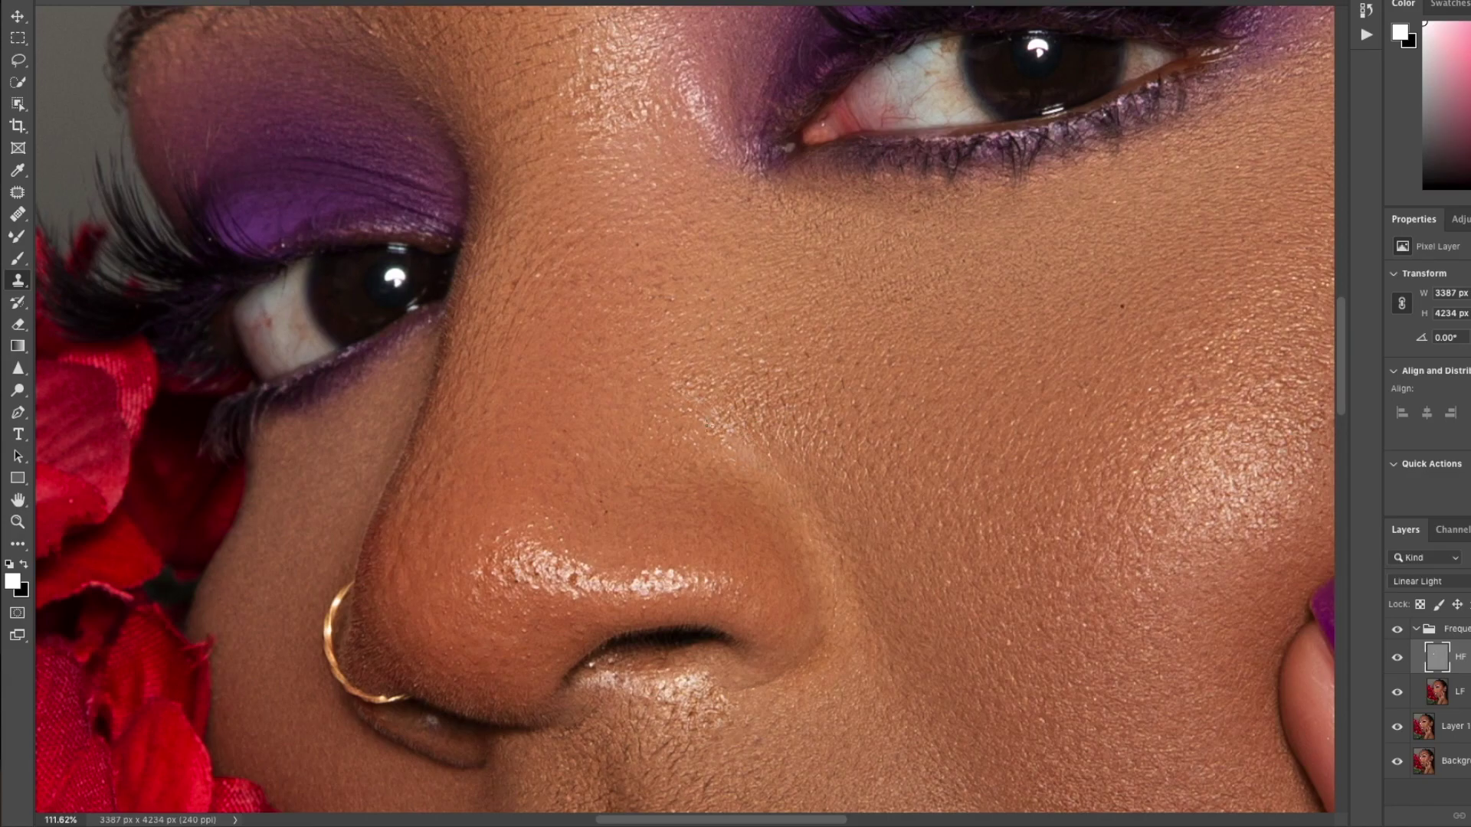
drag(725, 463, 567, 460)
drag(667, 402, 807, 391)
drag(613, 468, 794, 460)
drag(794, 309, 821, 215)
alt+click(709, 157)
drag(691, 155, 679, 158)
click(703, 65)
alt+click(938, 183)
alt+click(835, 92)
mouse_move(856, 105)
mouse_down()
mouse_move(876, 105)
mouse_move(806, 125)
mouse_move(837, 157)
mouse_move(858, 110)
mouse_up()
alt+click(901, 151)
alt+click(858, 88)
Clone sampled texture over the coarse patches from the nostril base down toward the upper lip.
mouse_move(810, 58)
mouse_down()
mouse_move(733, 61)
mouse_move(729, 47)
mouse_up()
alt+click(704, 70)
drag(821, 81, 865, 82)
alt+click(958, 77)
alt+click(722, 120)
drag(772, 175, 772, 195)
mouse_move(739, 175)
mouse_down()
mouse_move(724, 151)
mouse_move(769, 151)
mouse_up()
drag(789, 102, 782, 116)
drag(782, 116, 760, 141)
click(826, 127)
alt+click(854, 208)
drag(854, 228, 875, 237)
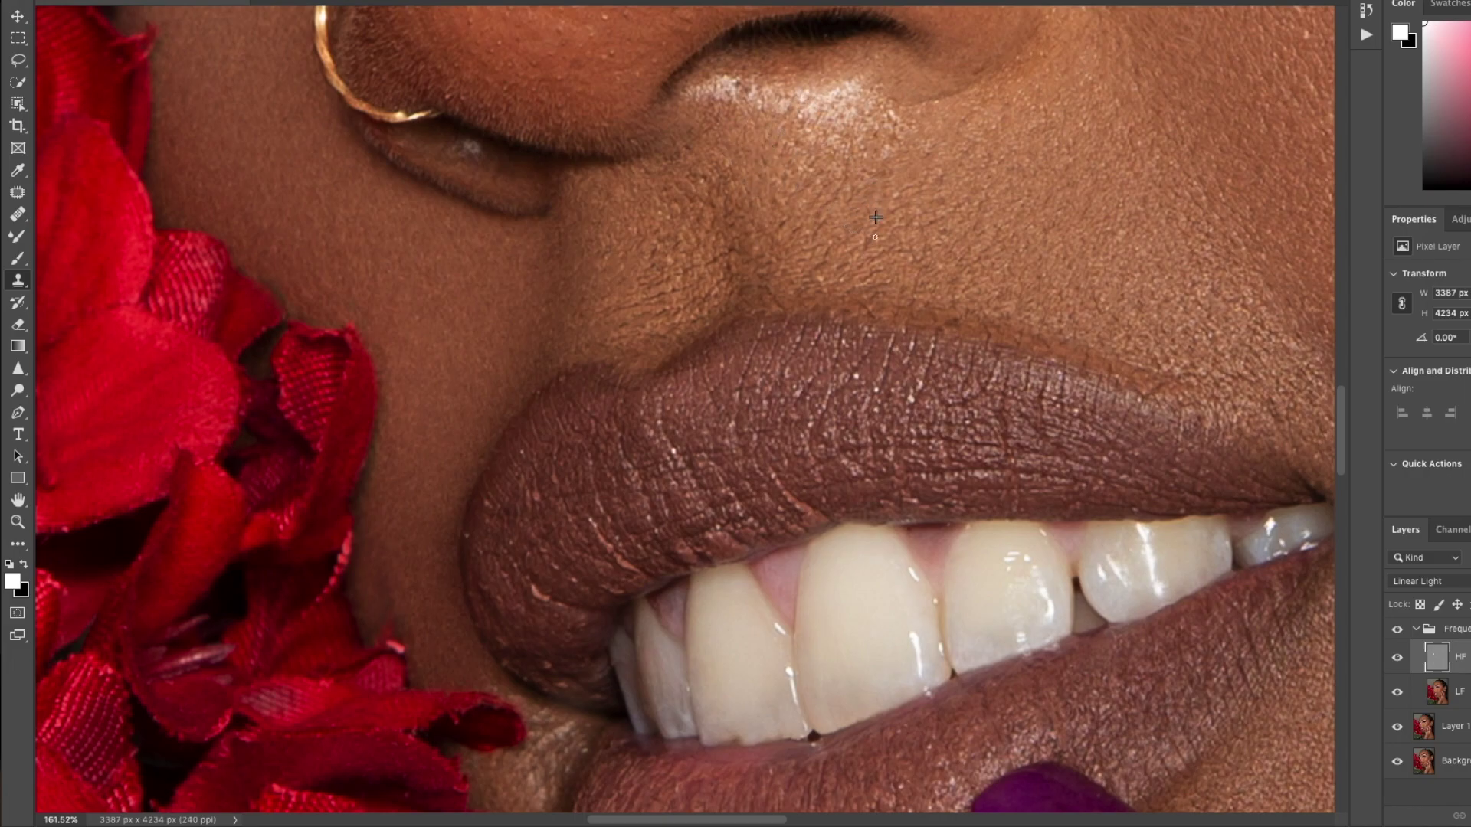
Stamp out the remaining pores and bumps in the middle of the skin above the upper lip.
alt+click(998, 159)
mouse_move(897, 114)
mouse_down()
mouse_move(900, 134)
mouse_move(820, 126)
mouse_up()
click(890, 154)
click(917, 140)
alt+click(864, 253)
drag(819, 254, 820, 267)
drag(767, 203, 768, 216)
click(777, 262)
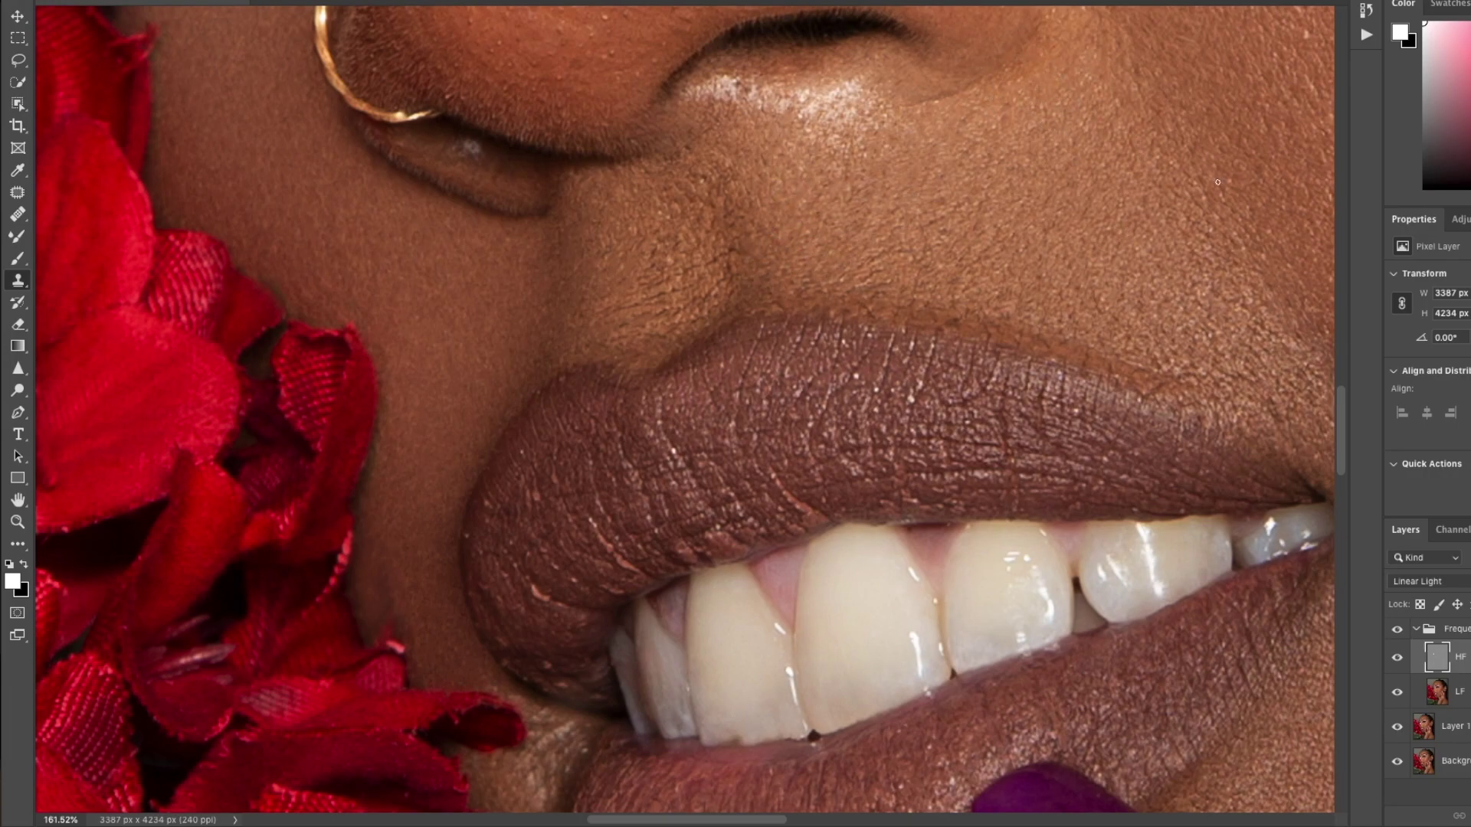
Clone clean texture over the uneven skin above the upper lip toward the mouth corner near the cheek.
alt+click(1093, 289)
drag(1052, 246, 1047, 196)
alt+click(1046, 313)
drag(987, 328, 978, 285)
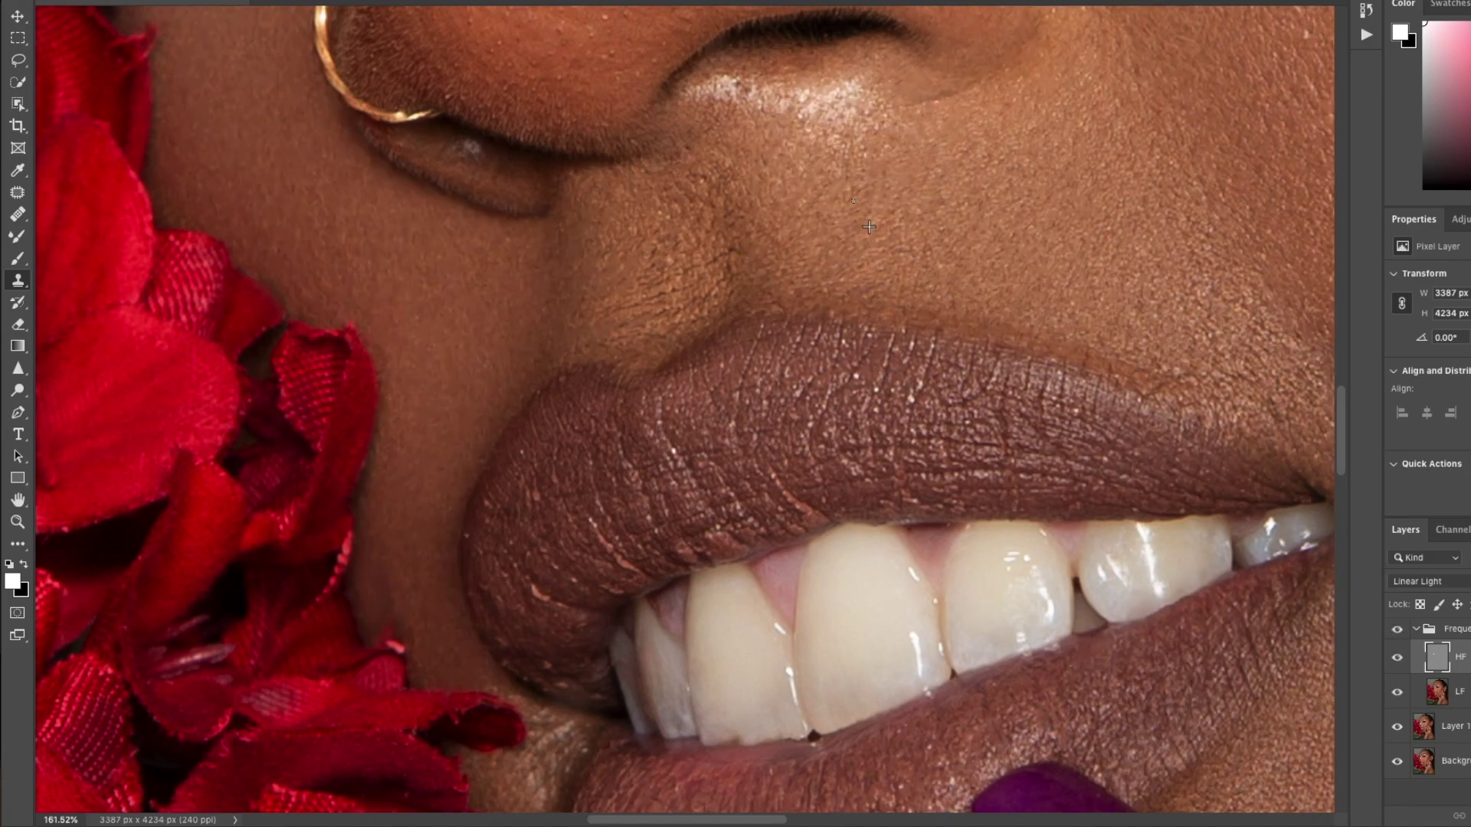
Clone smooth texture across the philtrum and its ridge between the nose and the upper lip.
alt+click(788, 255)
mouse_move(750, 287)
mouse_down()
mouse_move(658, 318)
mouse_move(649, 246)
mouse_up()
alt+click(820, 242)
mouse_move(726, 210)
mouse_down()
mouse_move(691, 165)
mouse_move(832, 139)
mouse_up()
alt+click(924, 87)
drag(901, 96, 879, 80)
alt+click(798, 259)
drag(749, 256, 619, 334)
alt+click(659, 310)
drag(598, 247, 610, 251)
Compare the face before and after the retouch by toggling the frequency separation group's visibility.
key(z)
drag(931, 265, 789, 257)
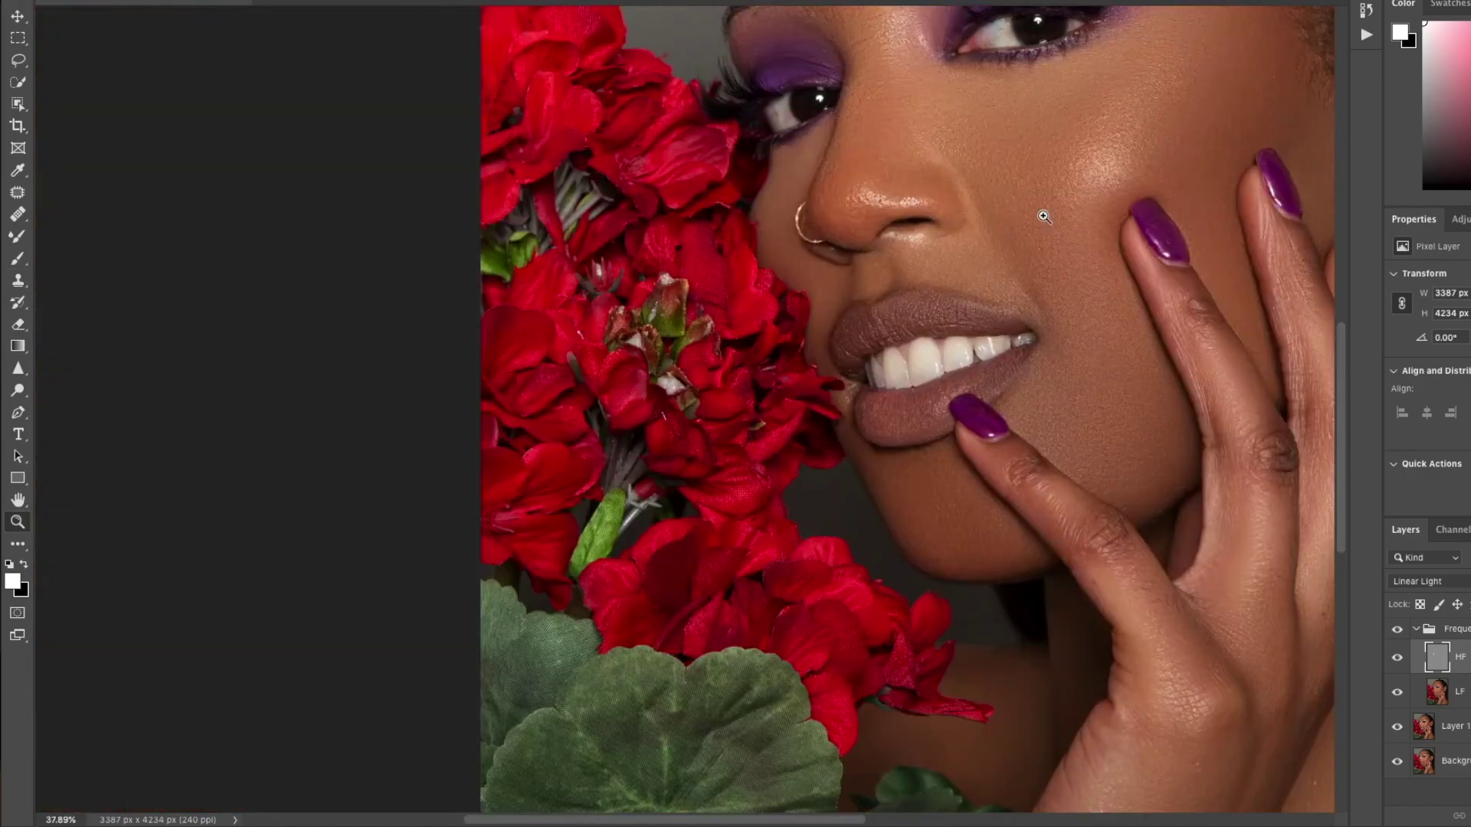
drag(1000, 230, 1072, 253)
mouse_move(867, 452)
mouse_down()
mouse_move(923, 452)
mouse_move(866, 475)
mouse_up()
click(1397, 629)
click(1397, 629)
mouse_move(958, 505)
mouse_down()
mouse_move(1049, 502)
mouse_move(766, 484)
mouse_up()
click(1397, 629)
click(1397, 629)
Clone clean skin texture over a small blemish on the forearm below the wrist with the Clone Stamp.
drag(735, 643, 850, 644)
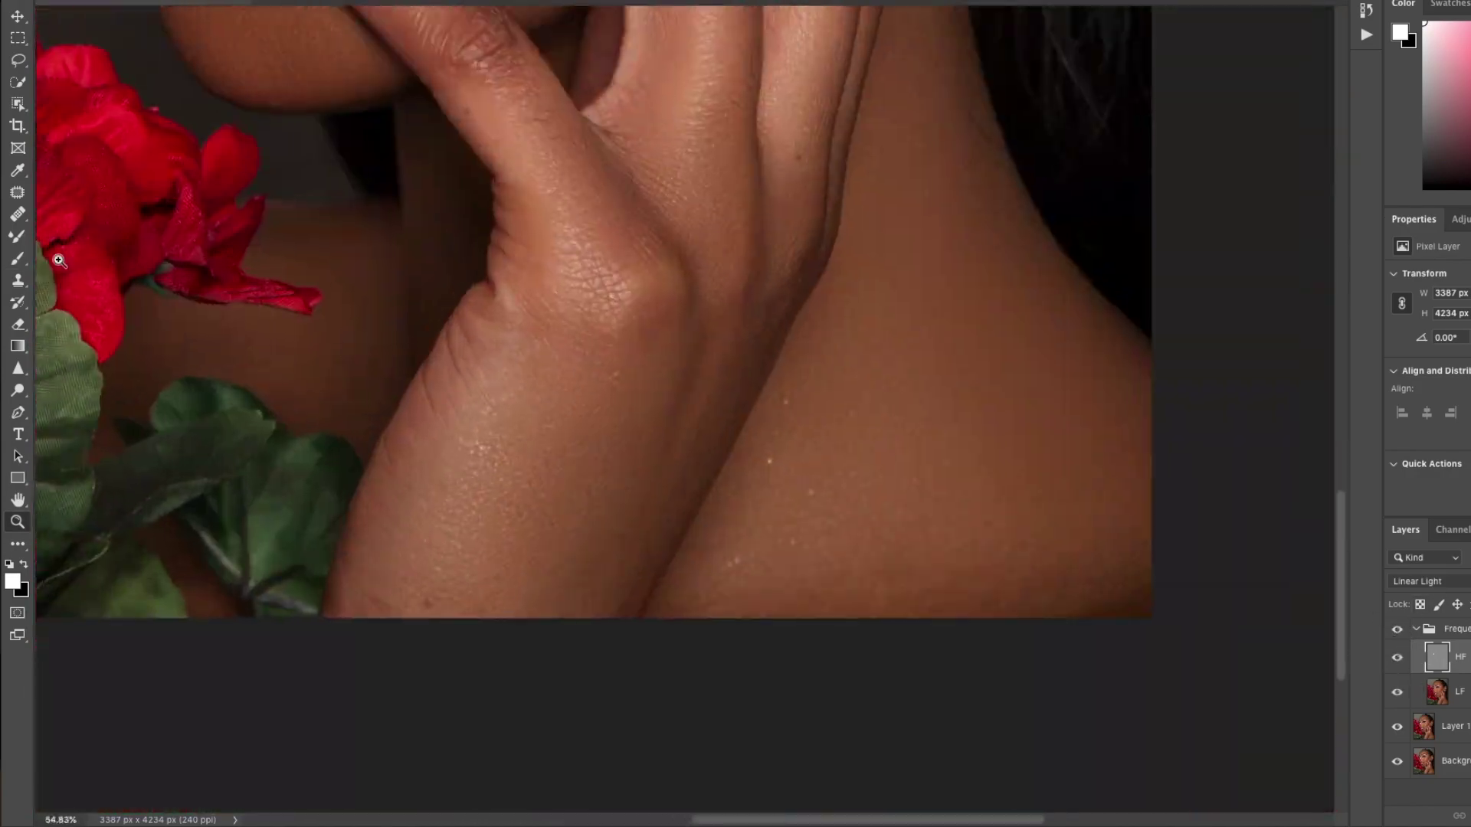
drag(659, 498, 690, 498)
click(18, 281)
drag(568, 512, 561, 511)
alt+click(572, 513)
click(563, 531)
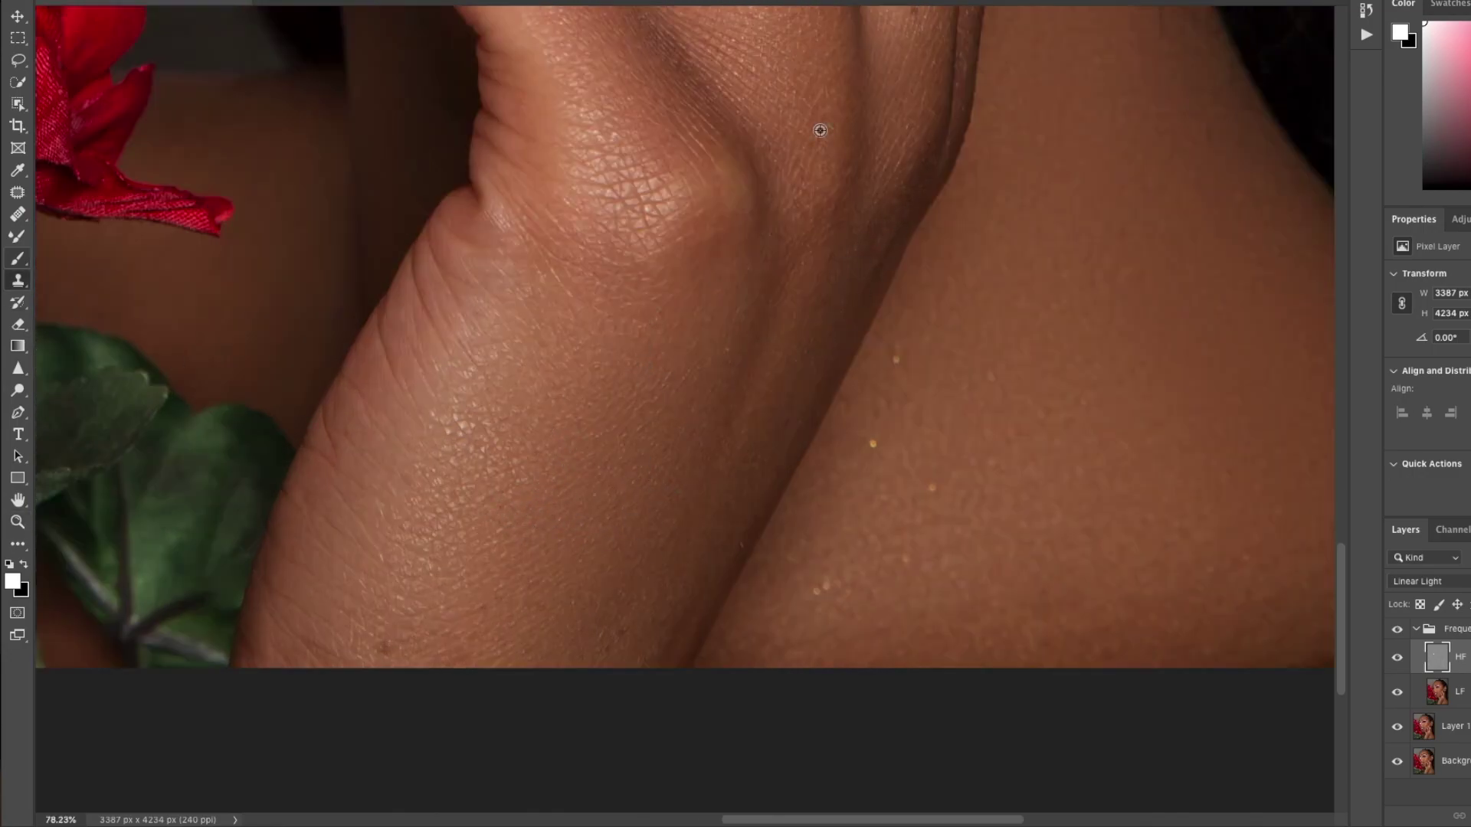
Clone clean texture over the spots on the inner cheek beside the bridge of the nose.
scroll(519, 541, up, 5)
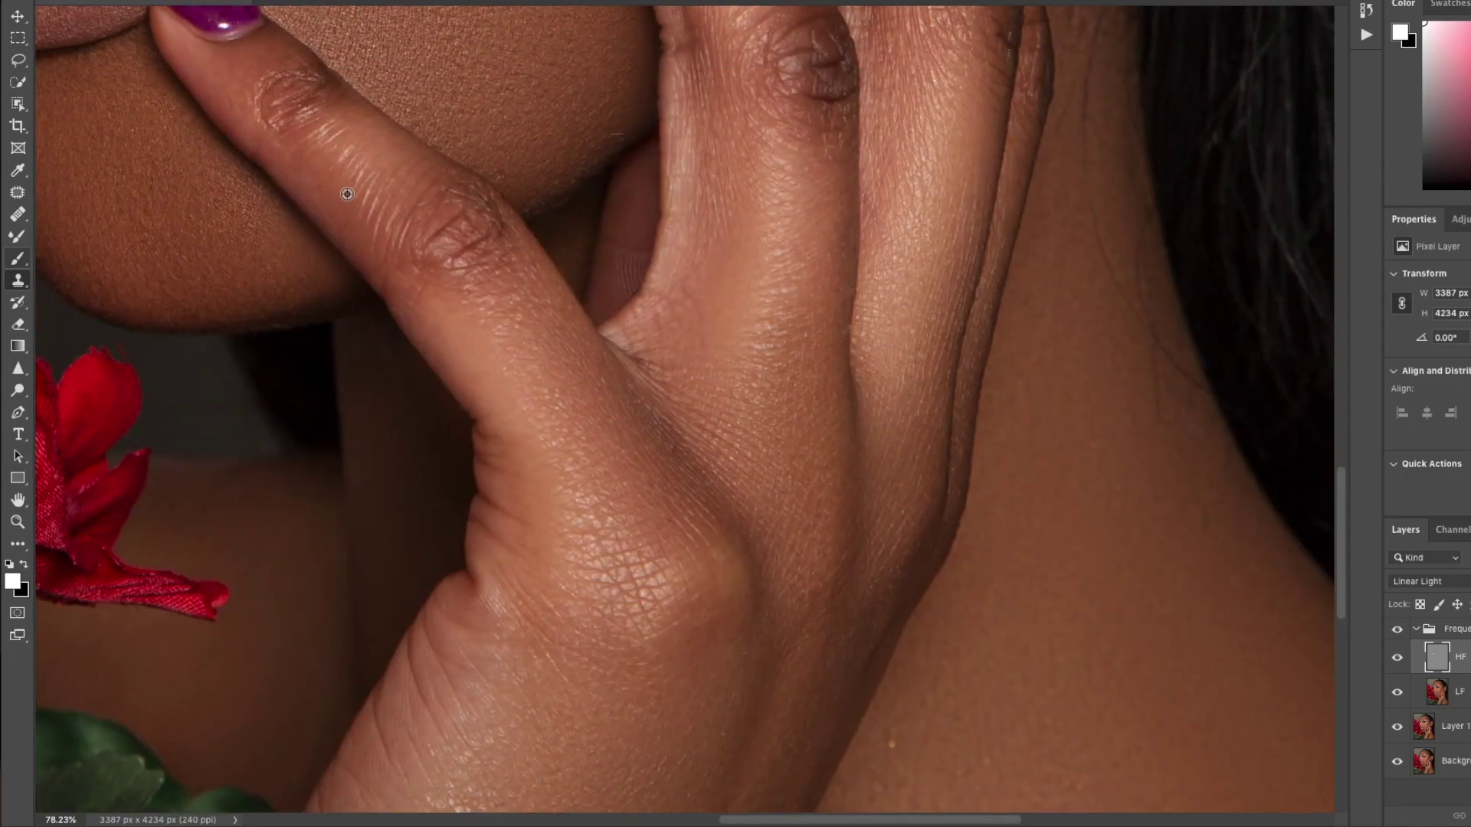
scroll(766, 510, down, 2)
scroll(667, 630, up, 4)
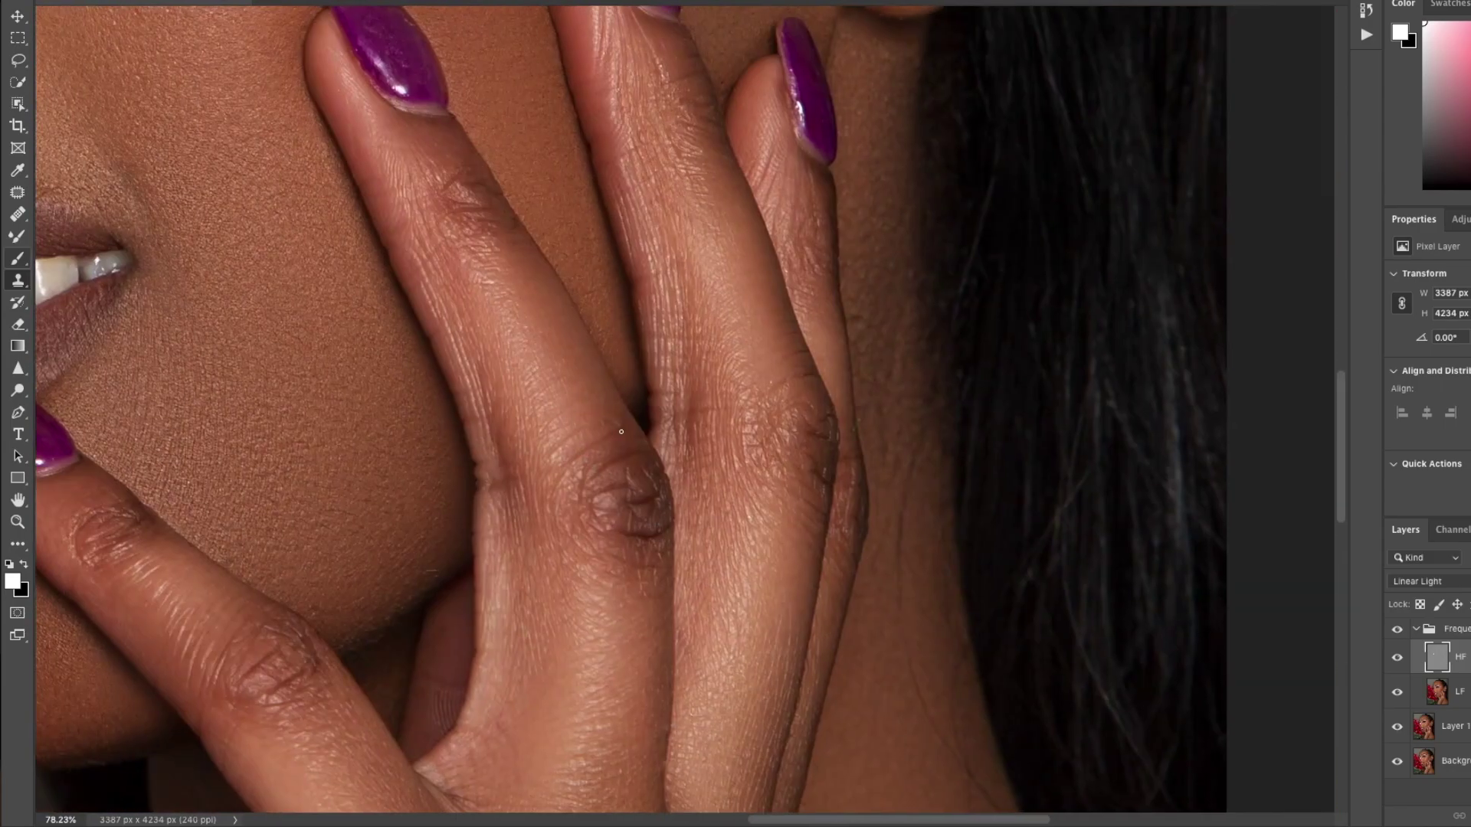
scroll(761, 339, up, 5)
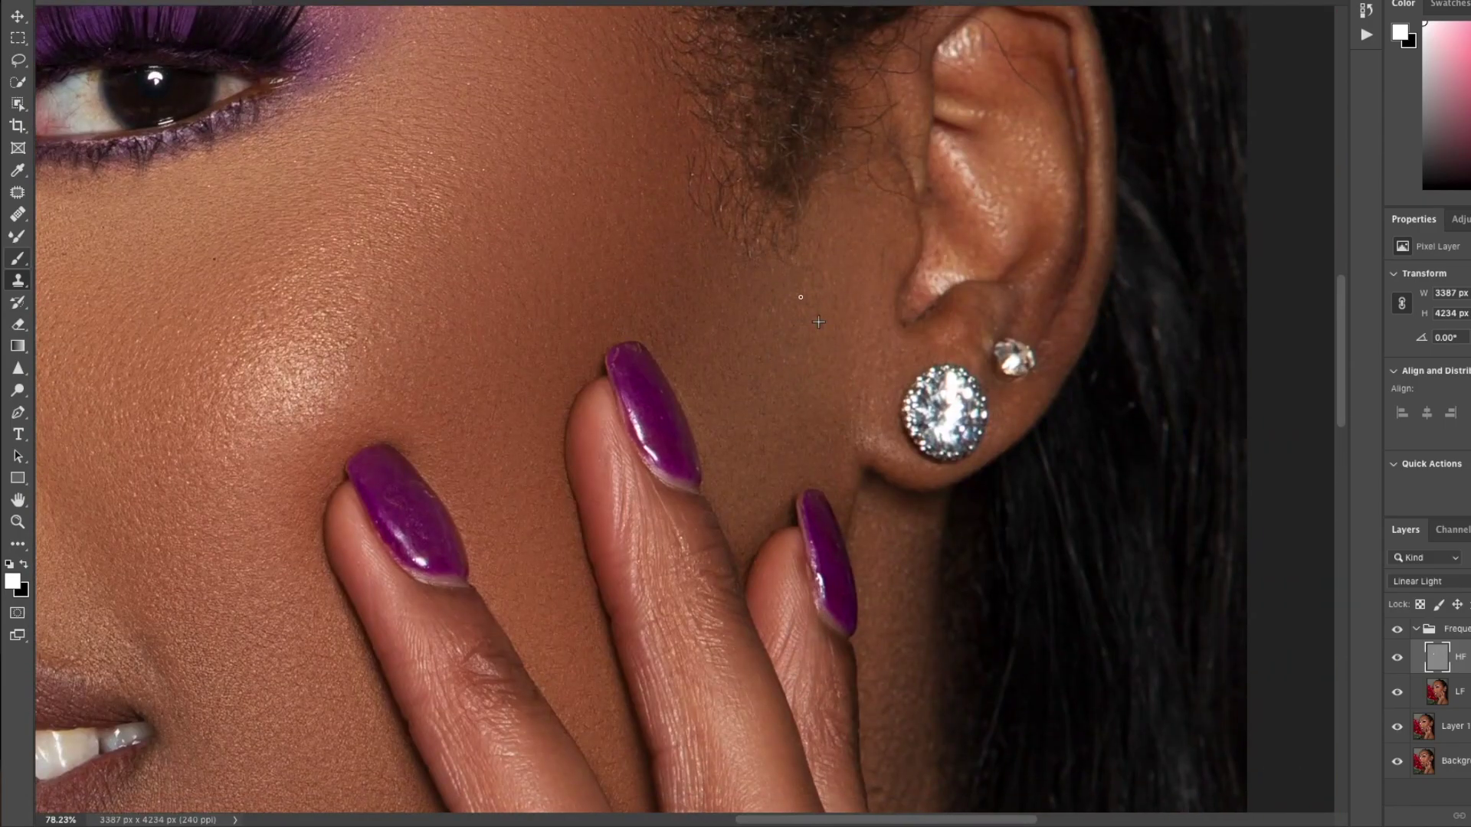
scroll(792, 583, up, 4)
scroll(792, 583, left, 6)
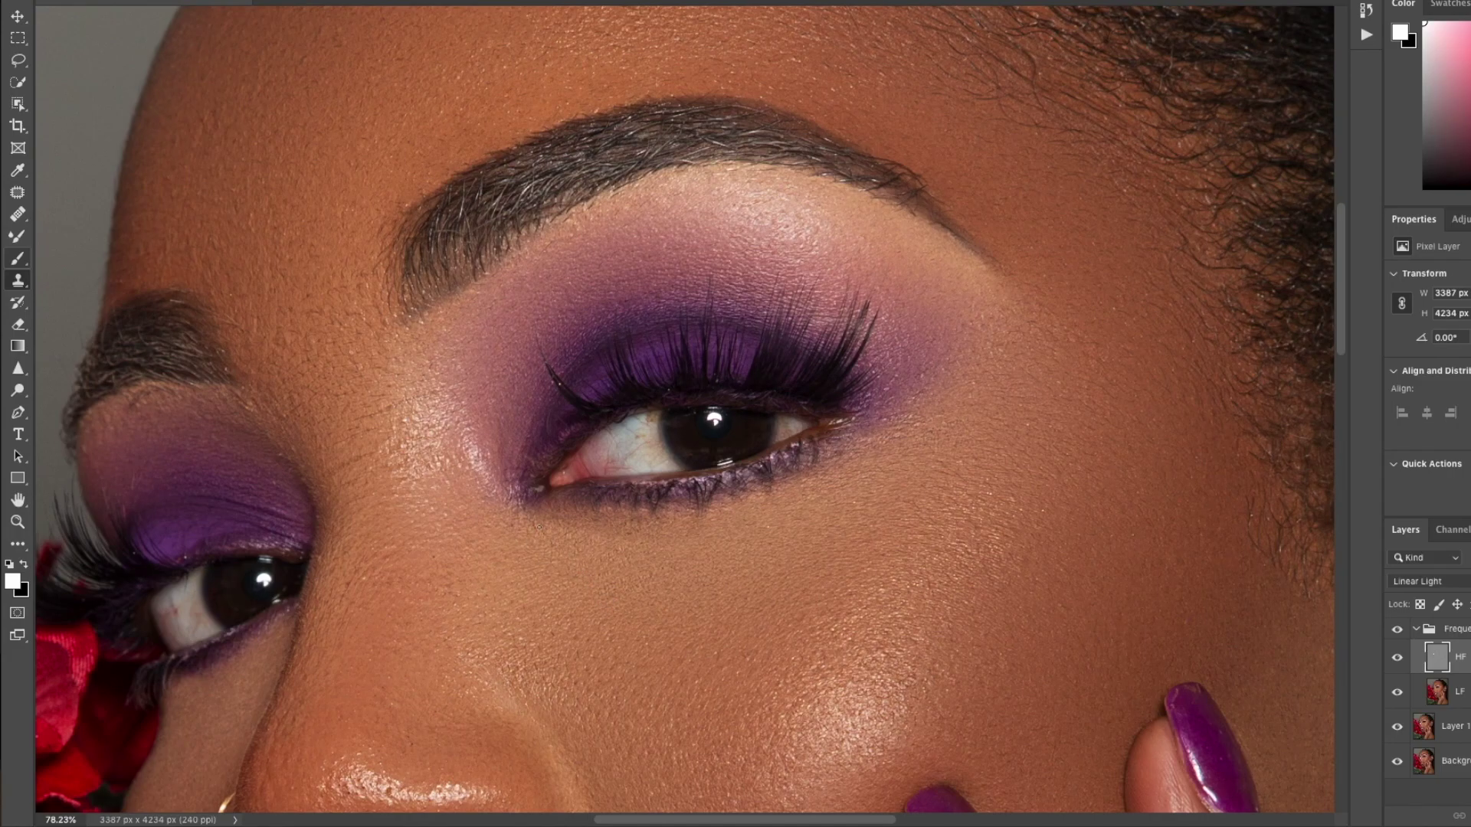
drag(509, 531, 932, 322)
ctrl+alt+click(933, 323)
alt+click(860, 306)
click(799, 239)
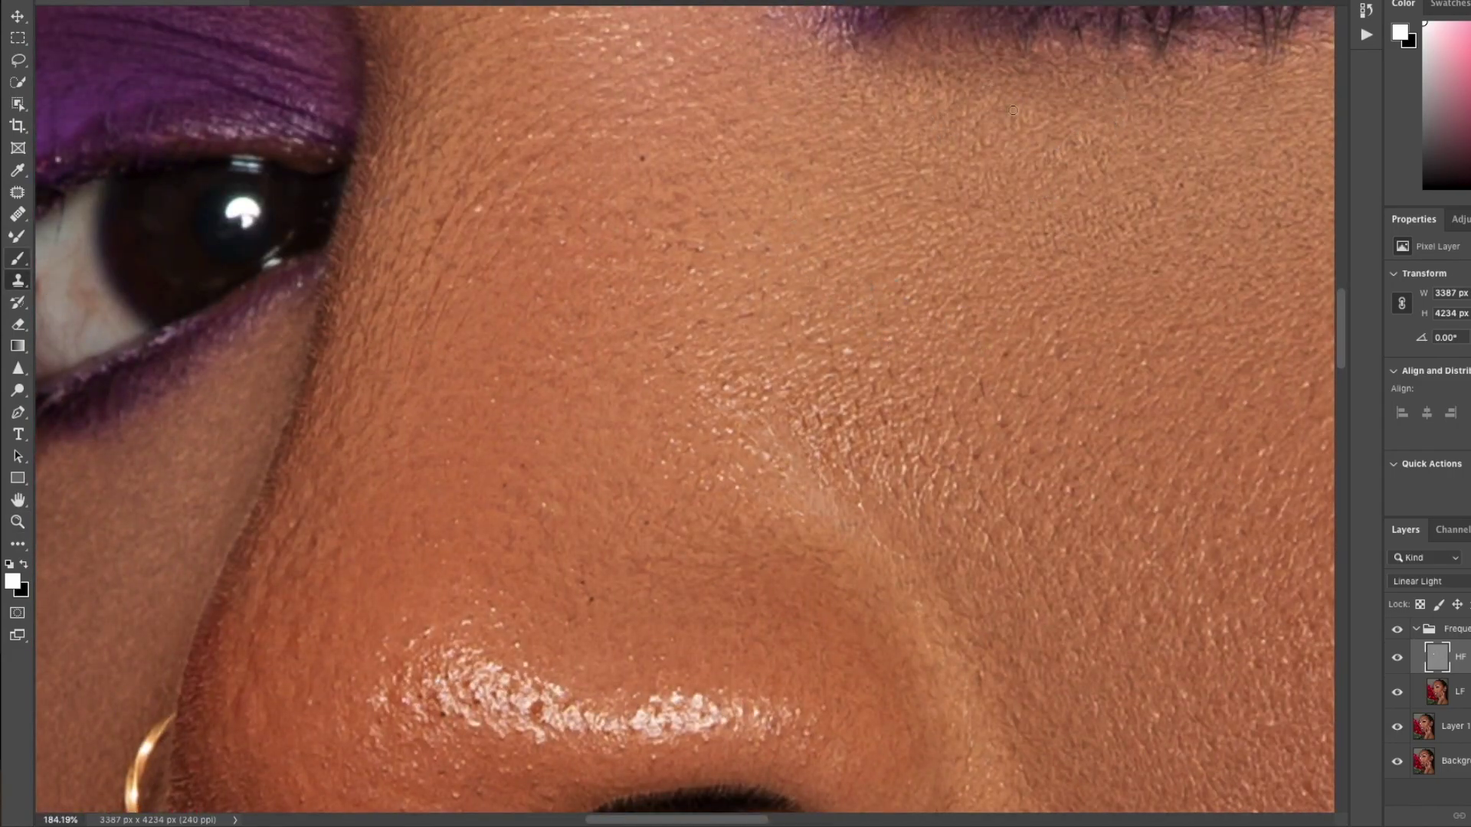
mouse_move(1123, 216)
mouse_down()
mouse_move(151, 230)
mouse_move(89, 279)
mouse_up()
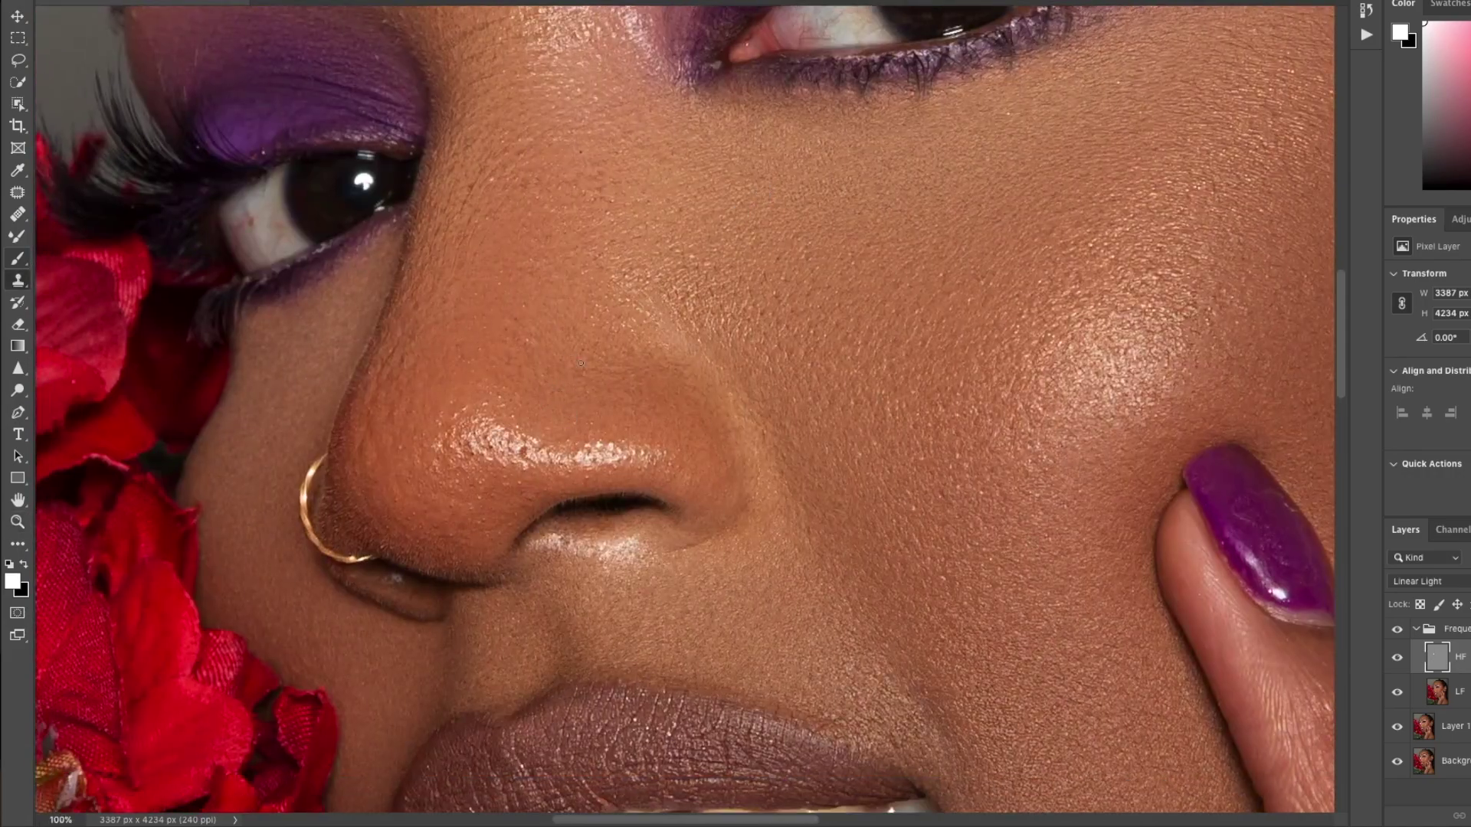
Stamp out the dark pores and rough spots along the bridge and side of the nose.
alt+click(648, 320)
drag(629, 279, 611, 277)
click(520, 109)
click(512, 157)
click(473, 235)
click(446, 271)
click(466, 228)
click(476, 150)
click(476, 125)
click(492, 76)
scroll(643, 389, left, 5)
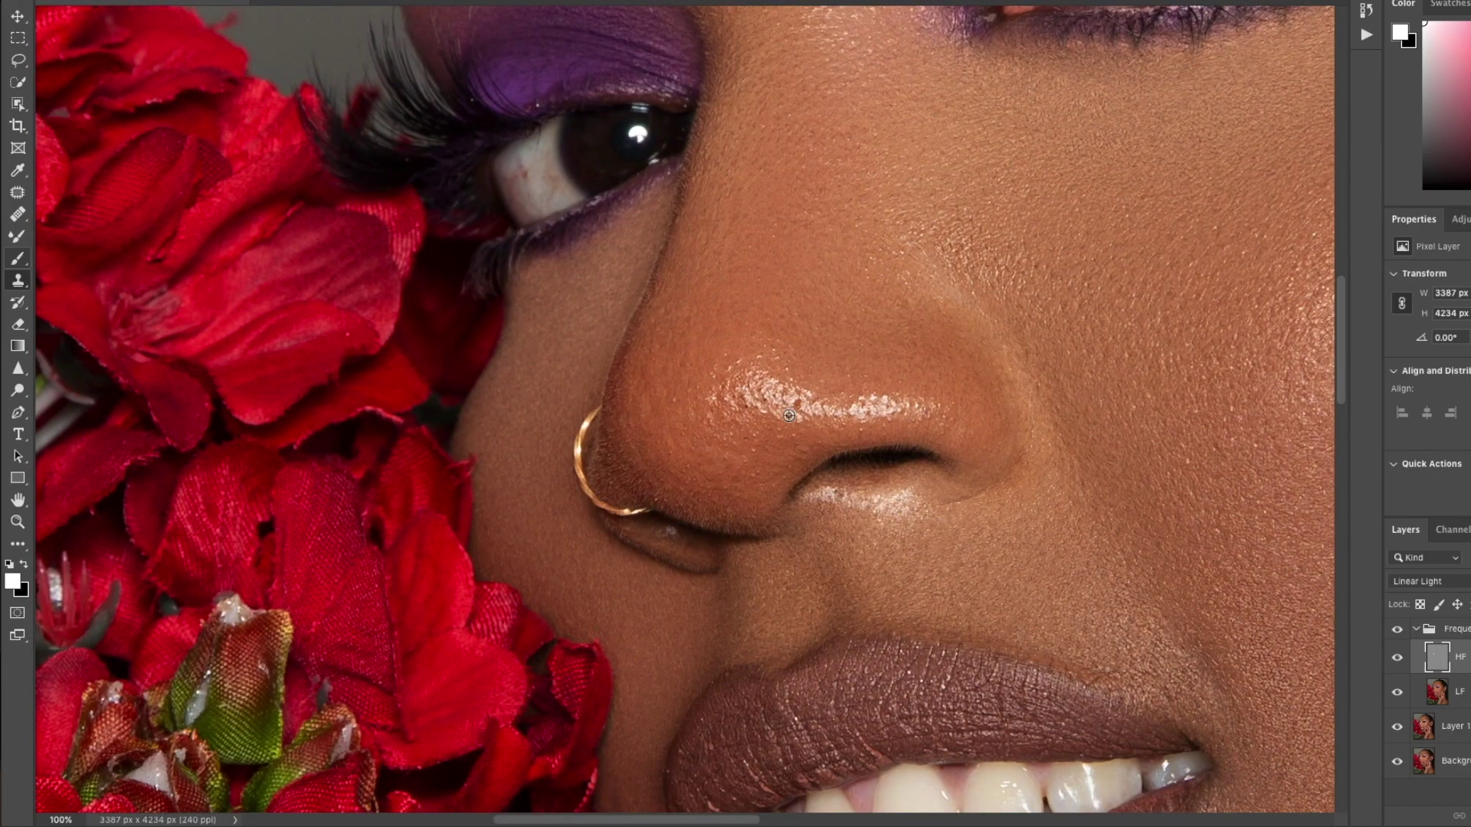
scroll(793, 405, up, 3)
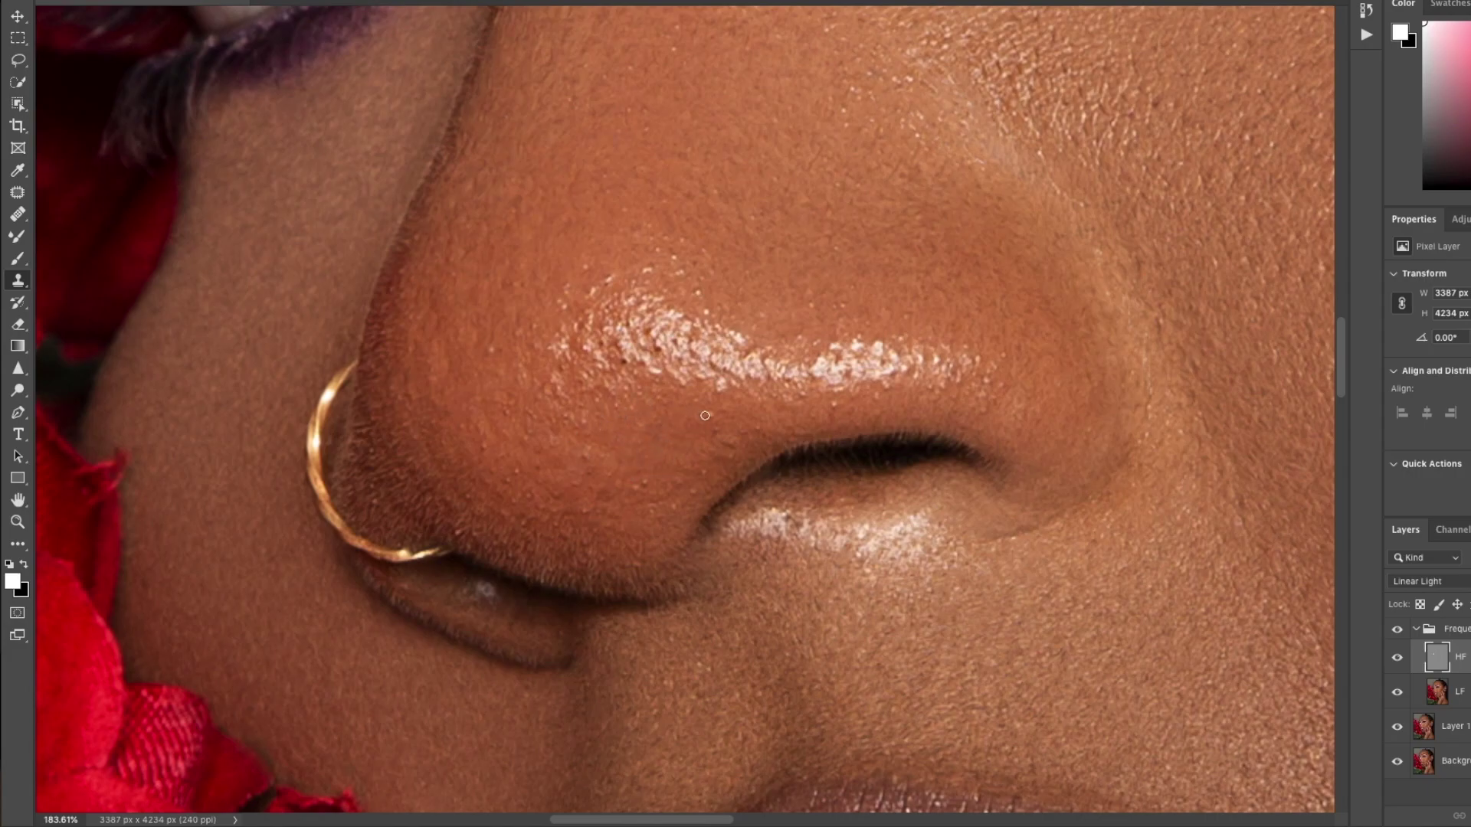
Clone clean texture over the rough pores on the nose tip, below and above the shiny highlight.
alt+click(540, 475)
alt+click(465, 392)
click(521, 406)
alt+click(558, 260)
click(567, 289)
alt+click(605, 245)
Smooth the broken texture within and around the nose highlight by cloning cleaner texture over it.
alt+click(739, 269)
drag(710, 265, 679, 240)
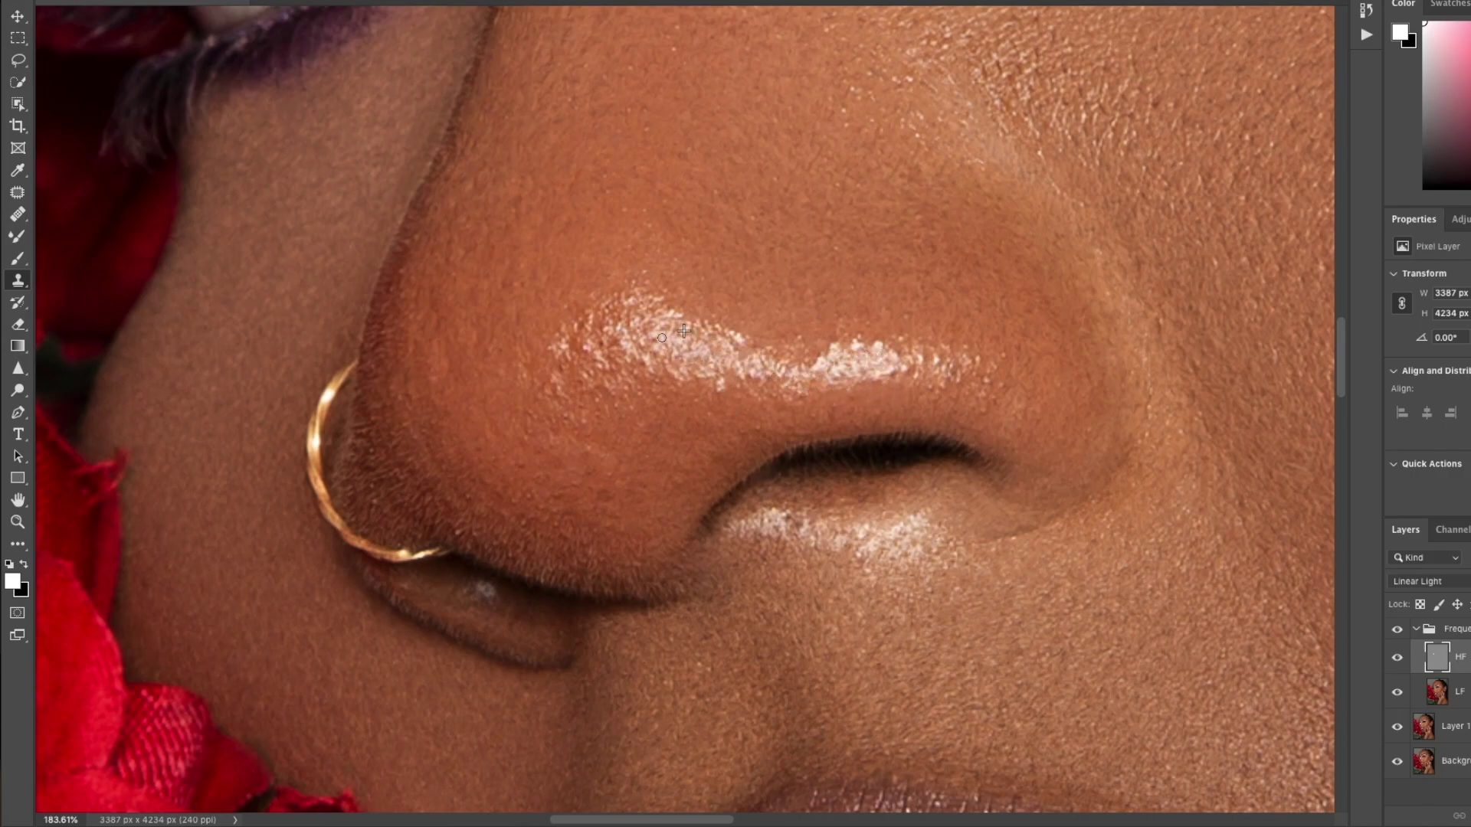
click(655, 347)
drag(886, 358, 941, 354)
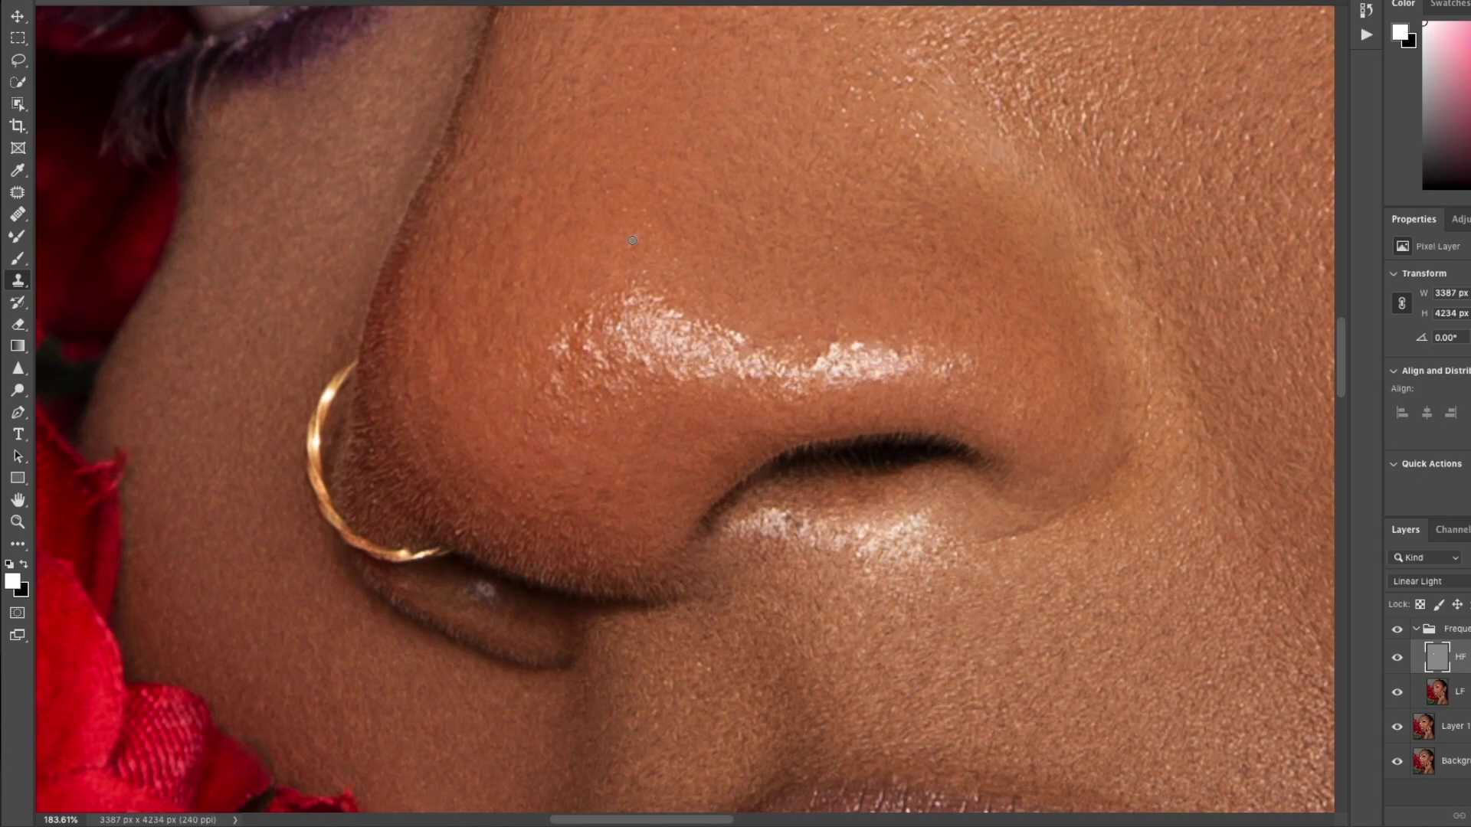
drag(588, 453, 810, 287)
alt+click(715, 192)
click(735, 105)
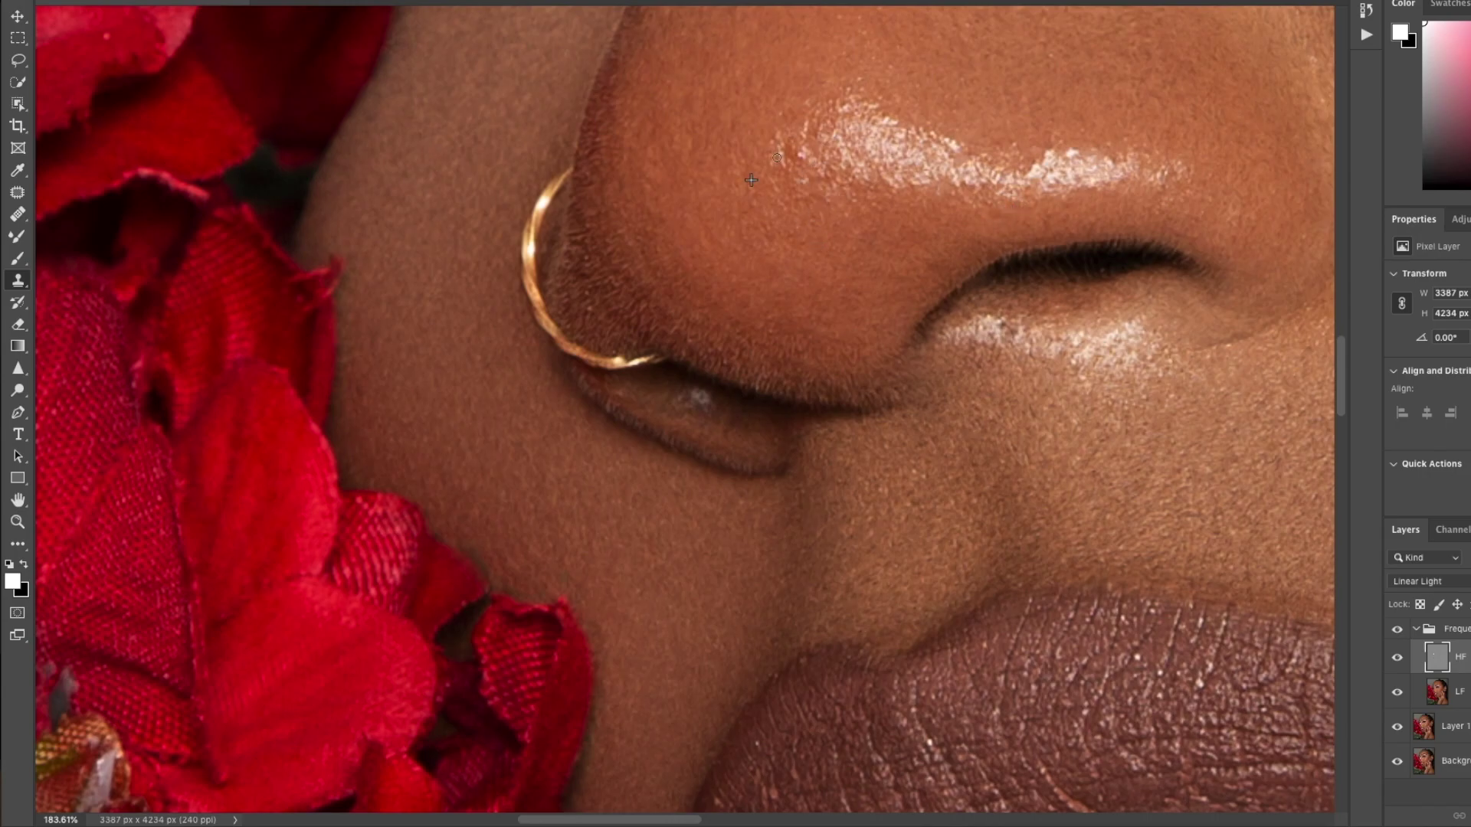
Compare the whole face with and without the frequency separation retouch.
key(z)
drag(930, 249, 774, 253)
click(1397, 630)
click(1397, 632)
mouse_move(904, 322)
mouse_down()
mouse_move(786, 321)
mouse_move(866, 319)
mouse_up()
Clone clean texture over the small spots on the forehead, above the far brow and on the far eyelid.
key(s)
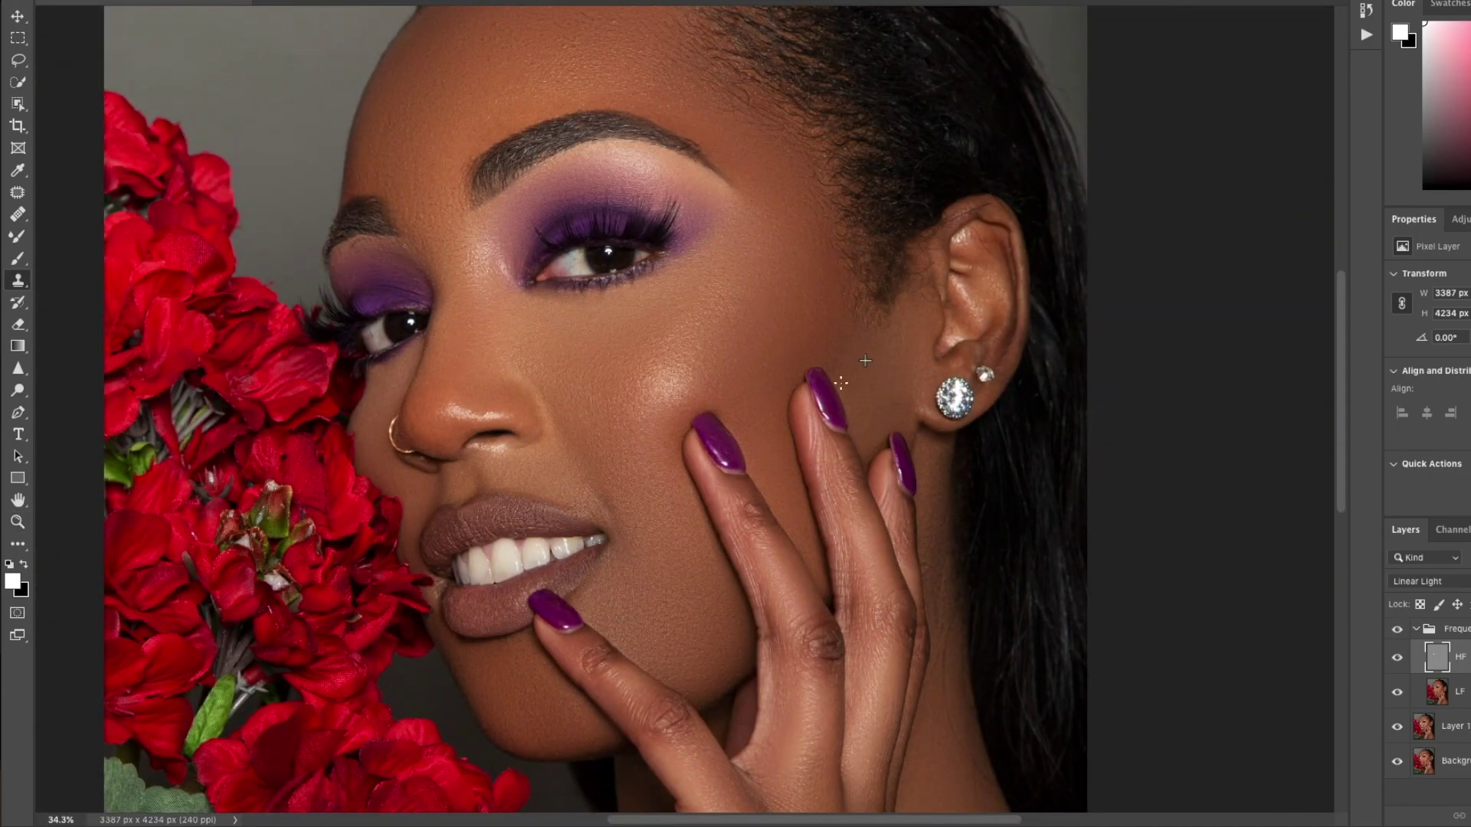
drag(417, 165, 660, 327)
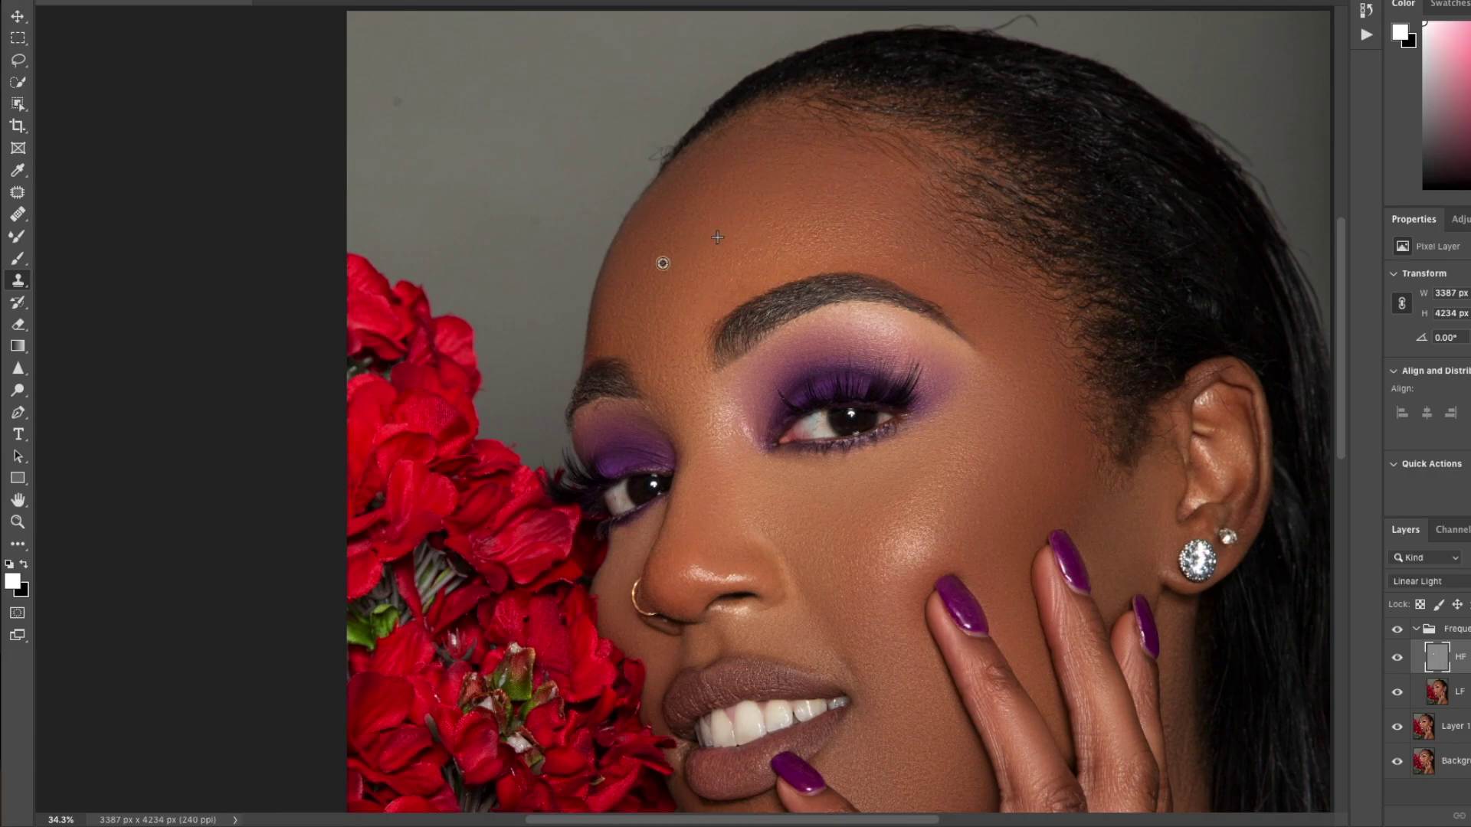
alt+click(695, 385)
click(657, 354)
scroll(552, 247, up, 5)
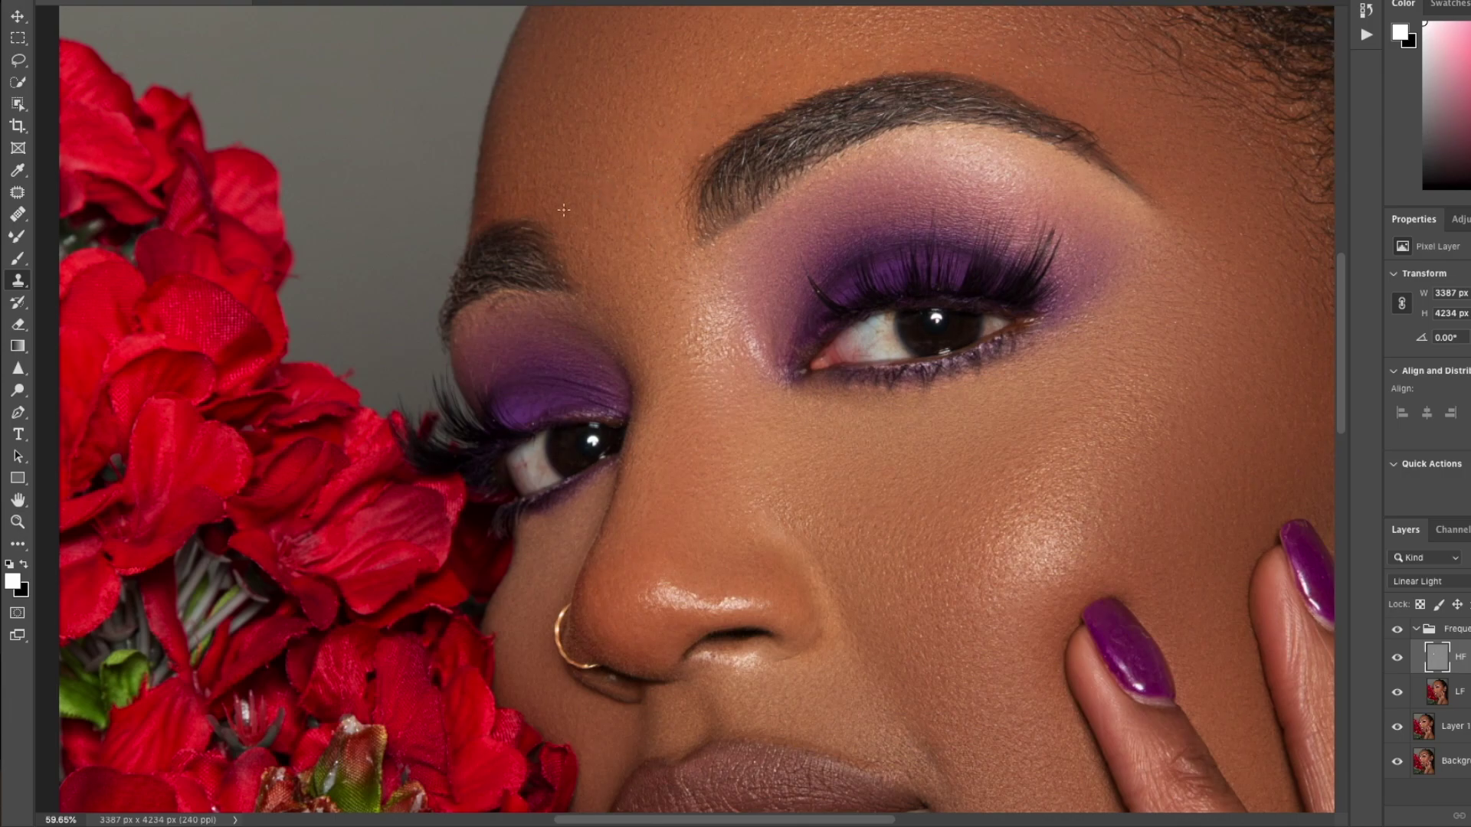
alt+click(607, 157)
click(555, 166)
alt+click(539, 361)
click(596, 363)
Blend the skin tones around the nose on the LF layer with a smaller Mixer Brush.
key(alt+bracketleft)
key(b)
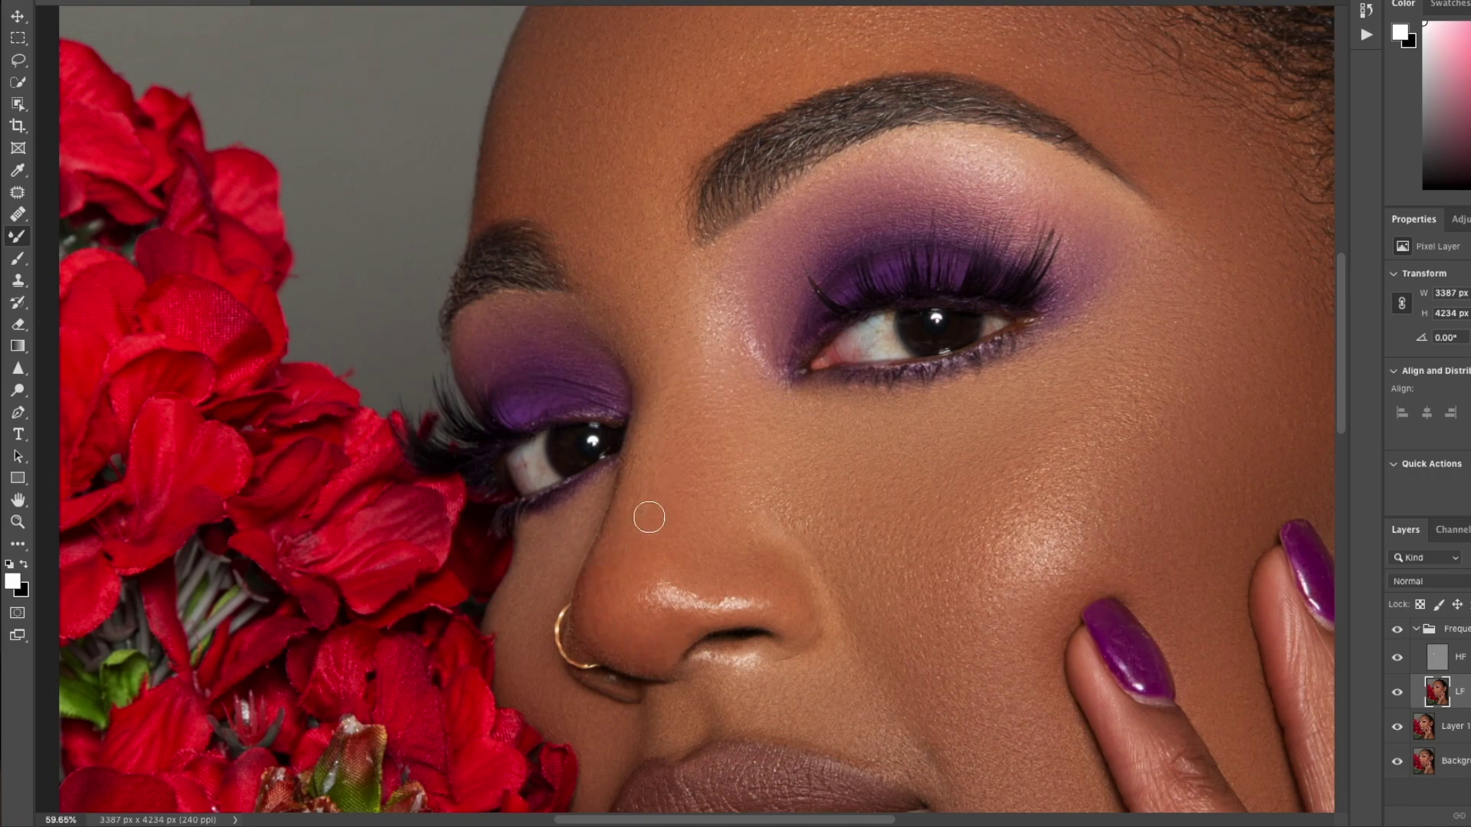
key(bracketleft)
key(bracketleft)
key(bracketleft)
key(bracketleft)
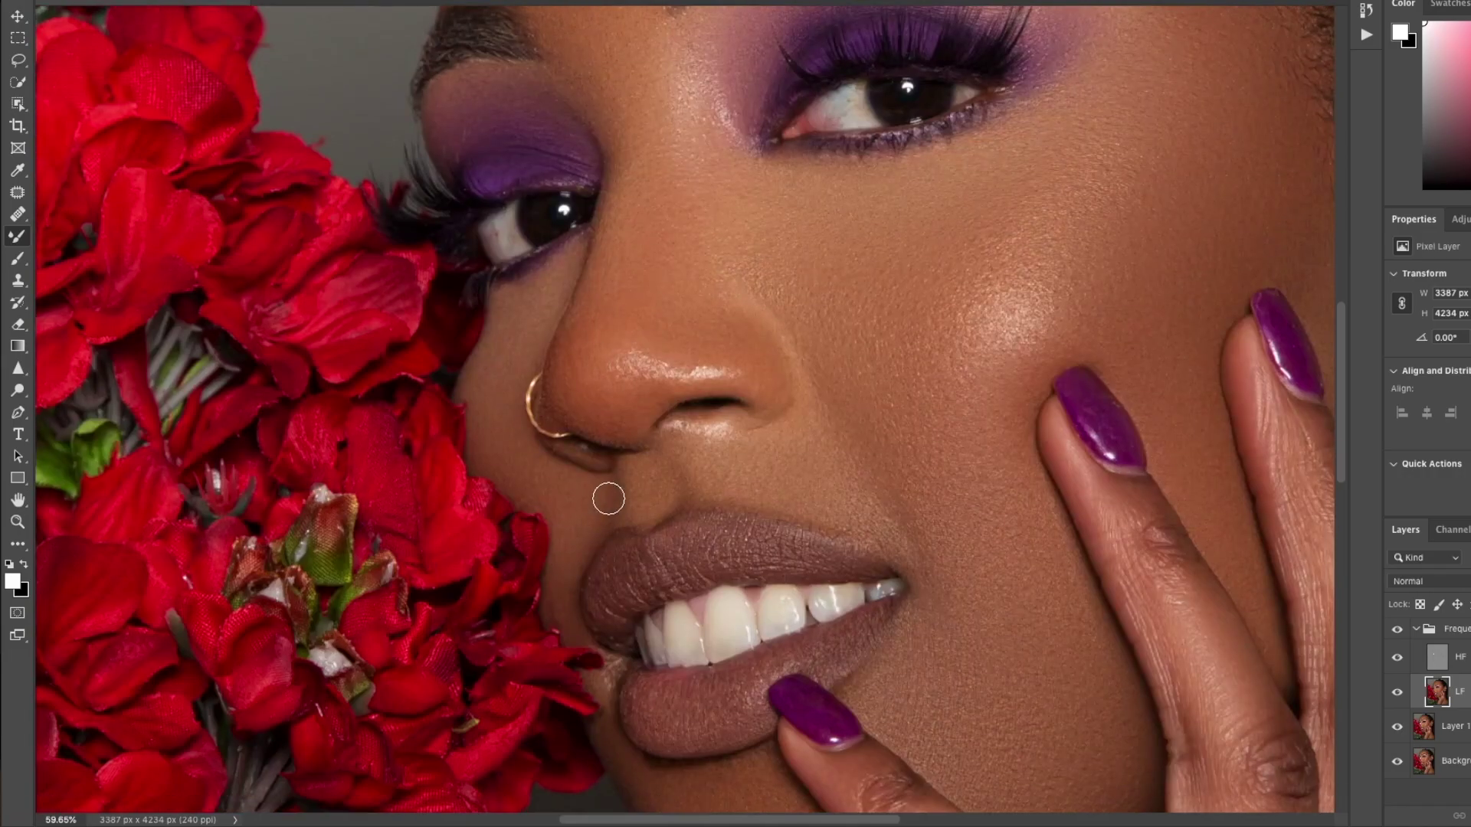
drag(683, 729, 607, 499)
Return to the HF layer with the Clone Stamp and check the retouch against the original by toggling the group.
click(1448, 657)
click(18, 280)
key(z)
mouse_move(827, 463)
mouse_down()
mouse_move(710, 463)
mouse_move(759, 463)
mouse_up()
click(1398, 630)
drag(950, 444, 896, 445)
drag(651, 414, 736, 415)
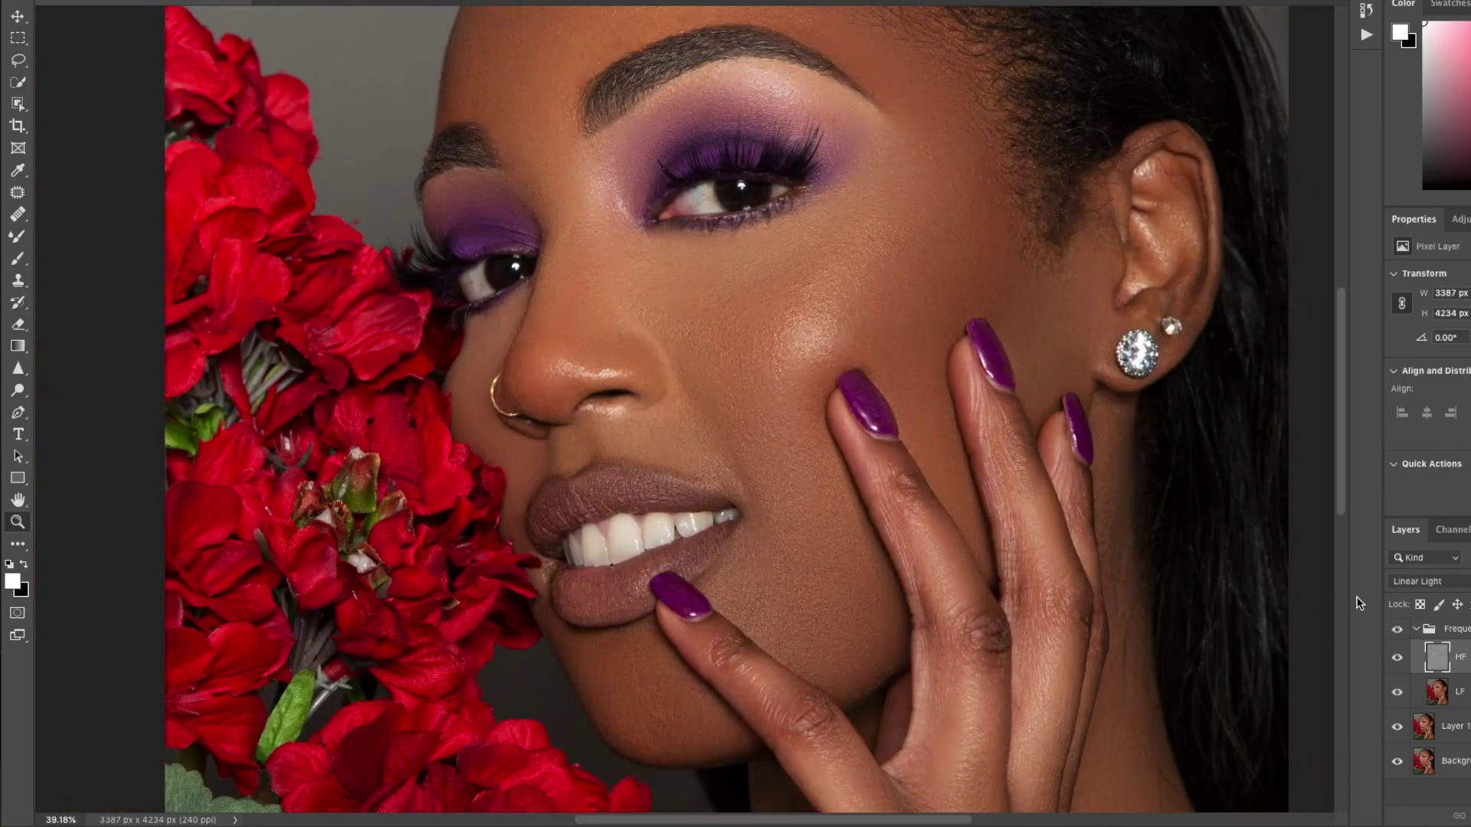
click(1398, 630)
Clone clean texture over the stray hair and spots on the neck between the hand and the hair.
drag(854, 541, 966, 542)
key(s)
alt+click(846, 591)
click(838, 490)
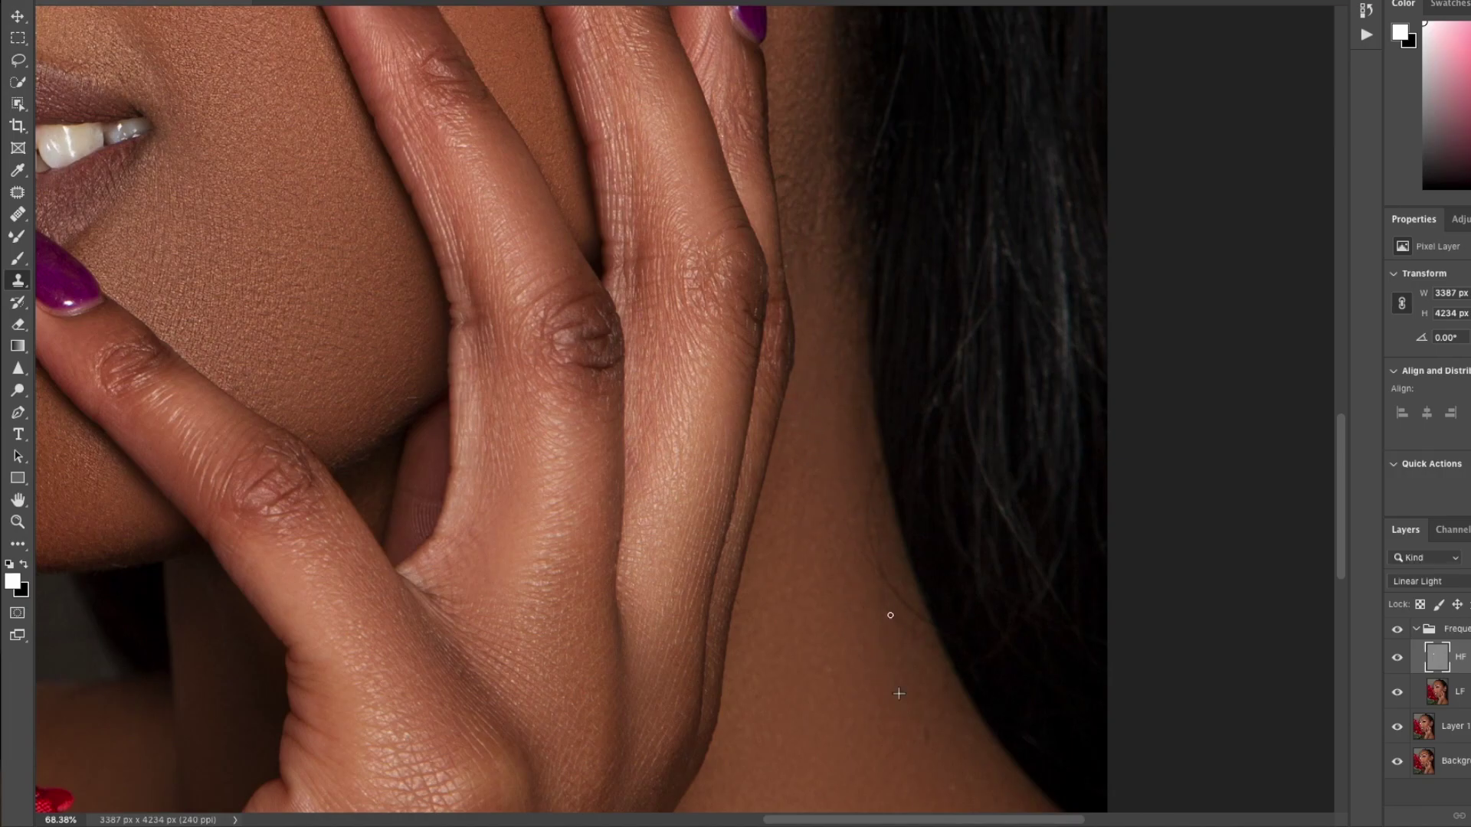
scroll(781, 463, down, 1)
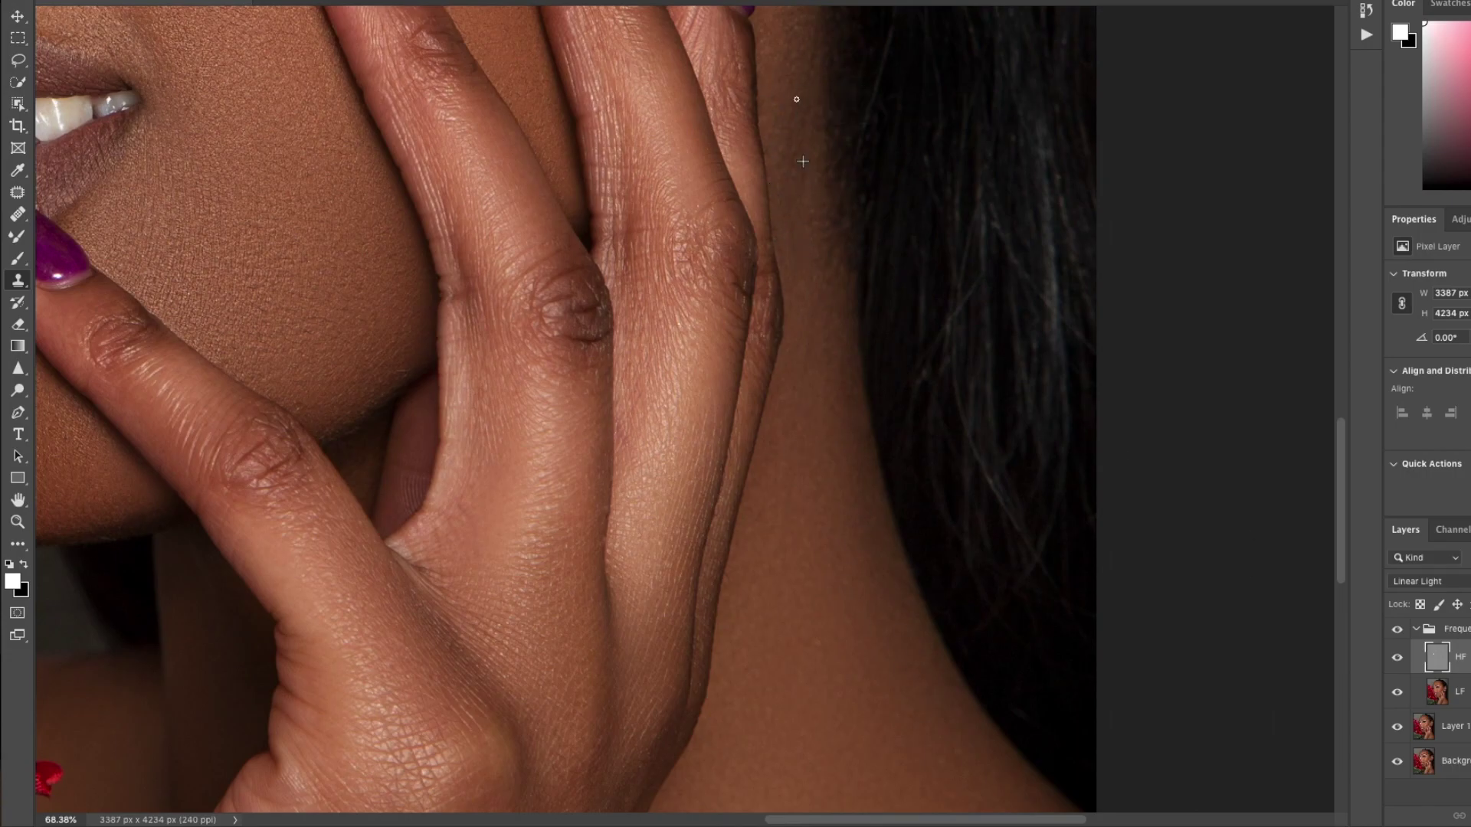
scroll(816, 330, up, 5)
scroll(816, 329, right, 2)
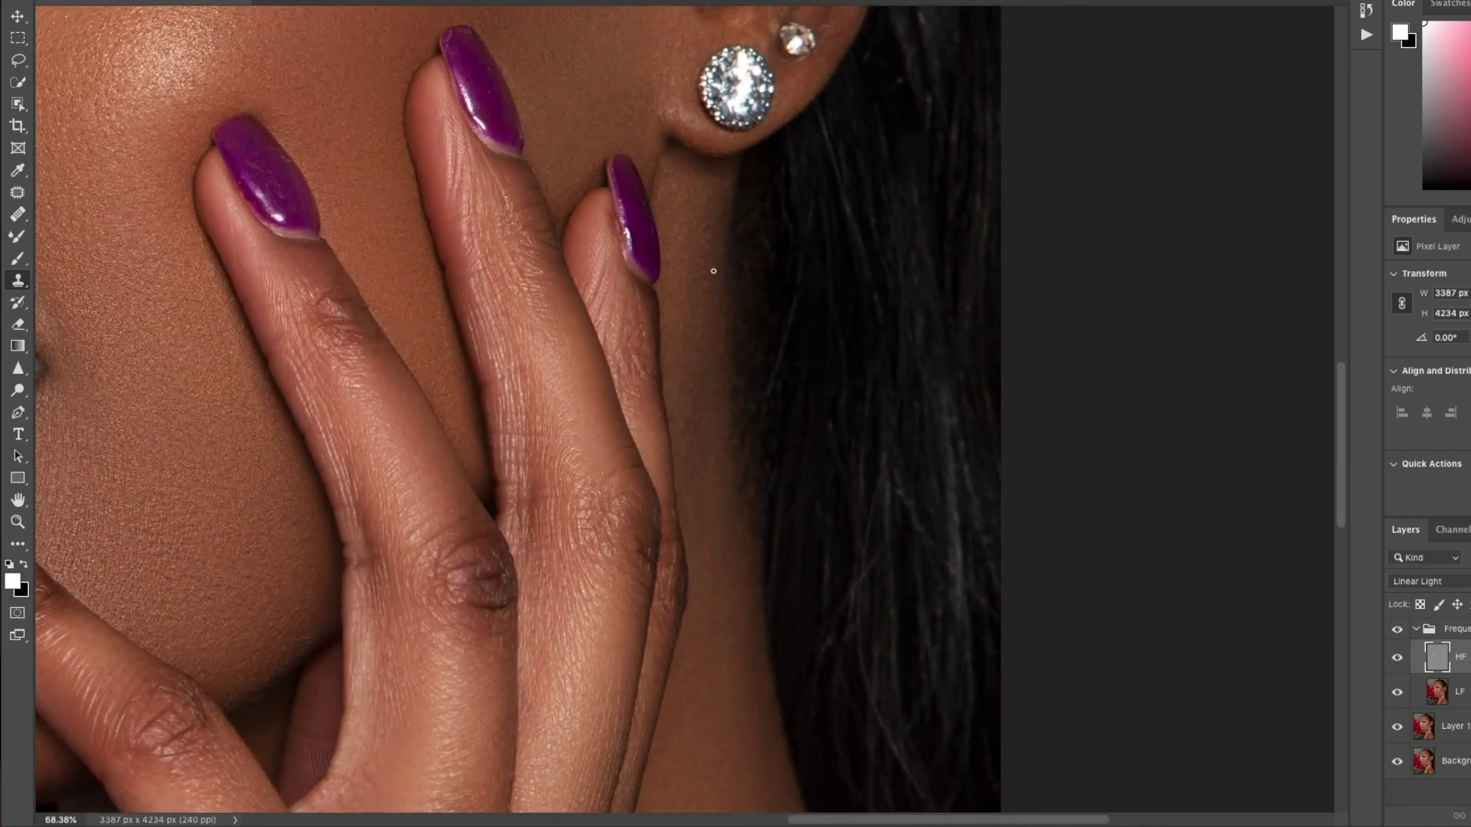
Blend the skin tones on the neck below the earlobe with the Mixer Brush on the LF layer.
click(1436, 706)
key(b)
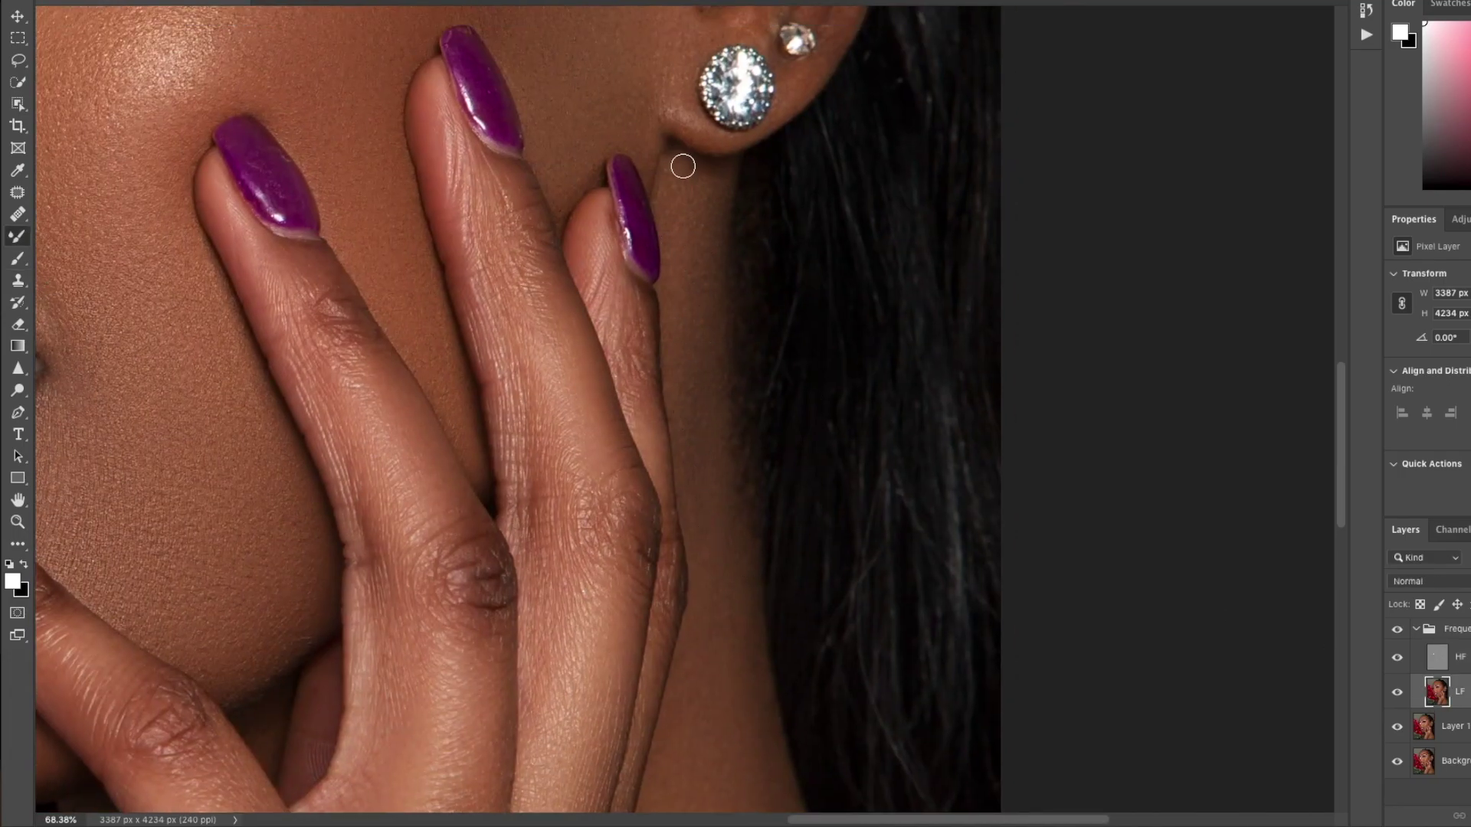
drag(722, 642, 653, 368)
Clone even skin texture over the cheek between the mouth and the fingers on the HF layer.
key(z)
mouse_move(981, 567)
mouse_down()
mouse_move(936, 367)
mouse_move(1392, 617)
mouse_move(1376, 567)
mouse_move(910, 446)
mouse_move(548, 454)
mouse_move(797, 406)
mouse_move(1072, 391)
mouse_up()
key(s)
key(alt+bracketright)
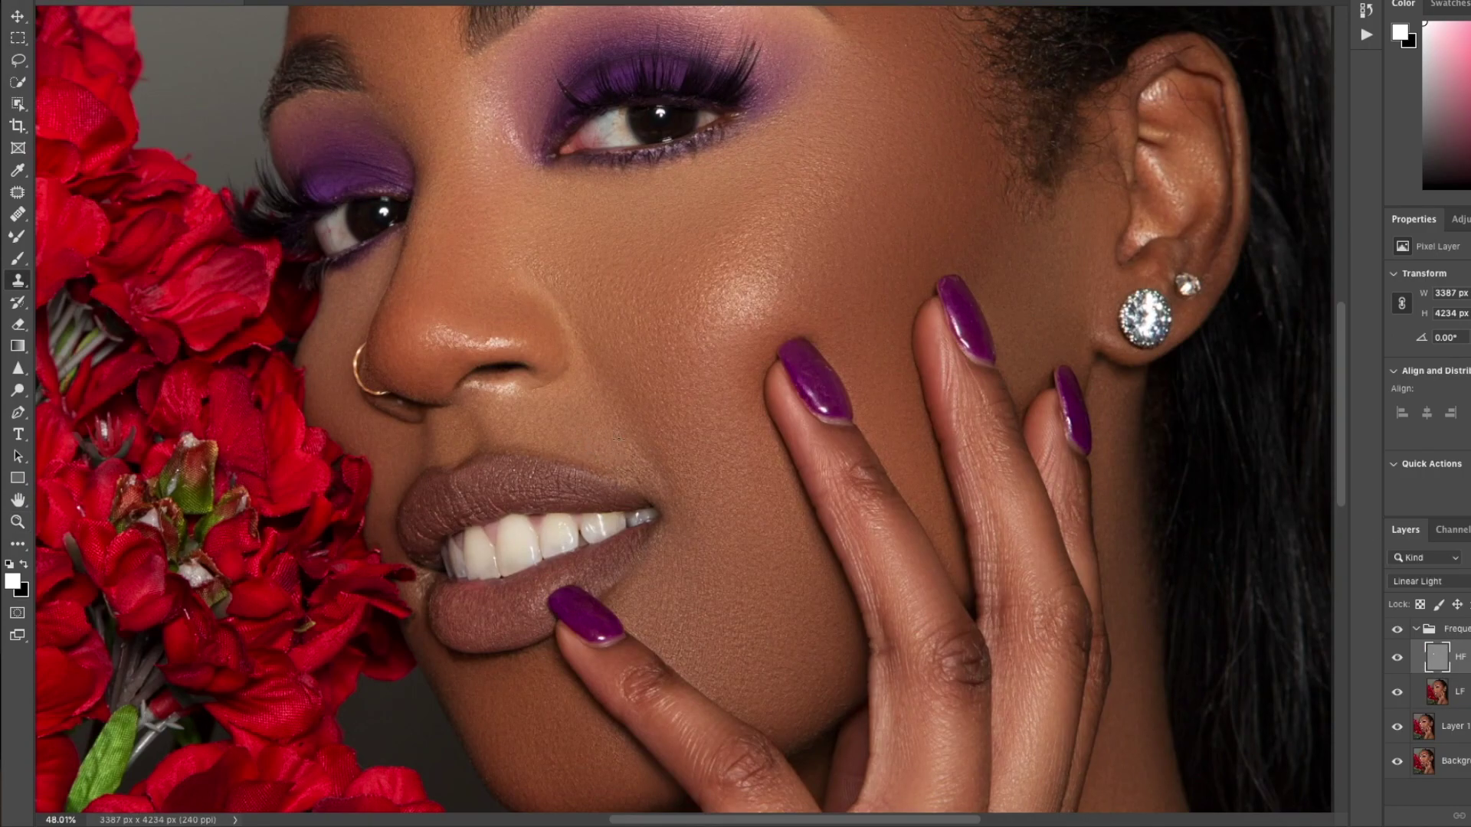
alt+click(624, 432)
drag(851, 429, 782, 391)
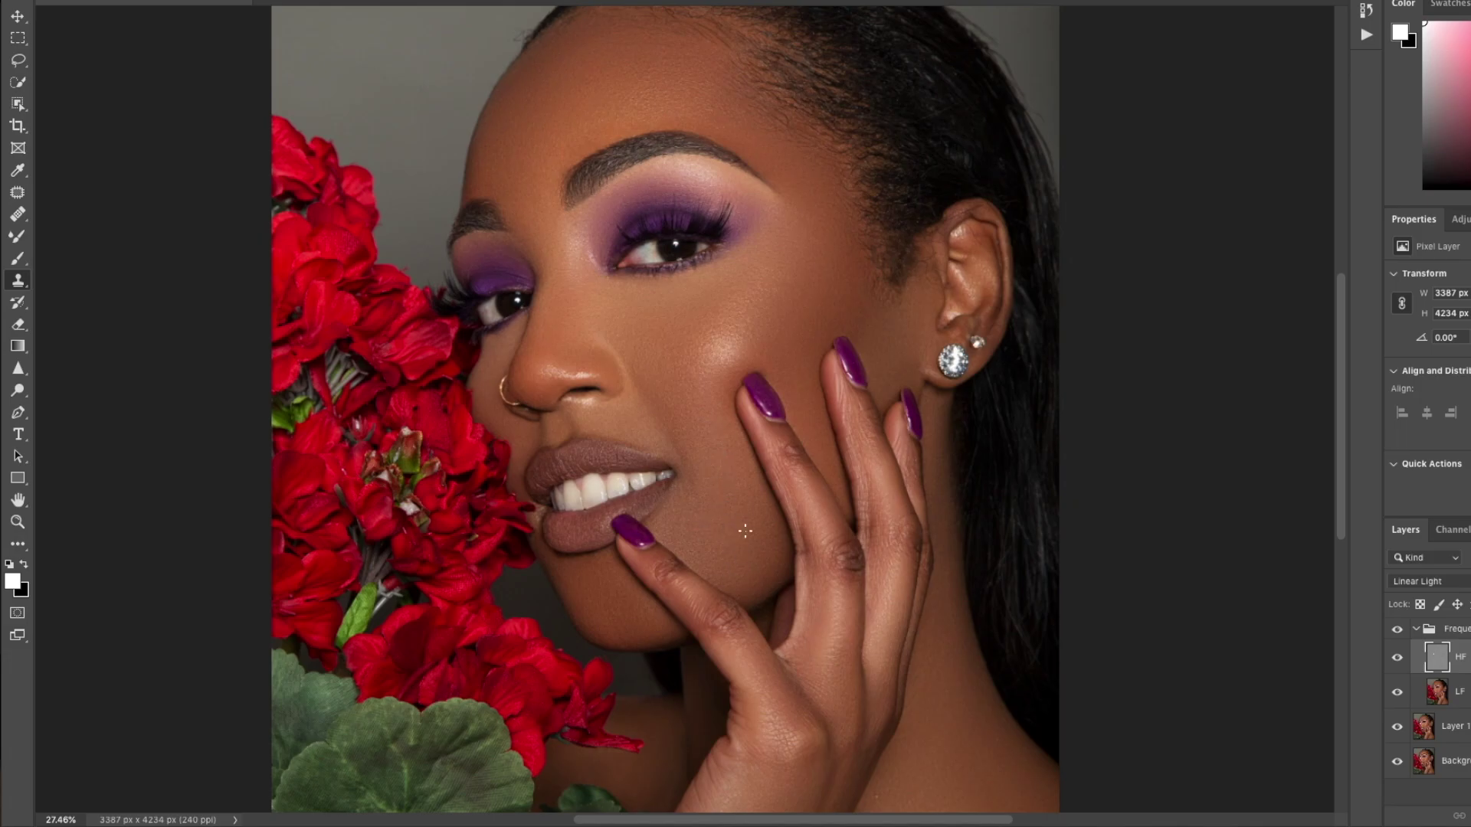
drag(668, 507, 564, 505)
scroll(564, 504, down, 1)
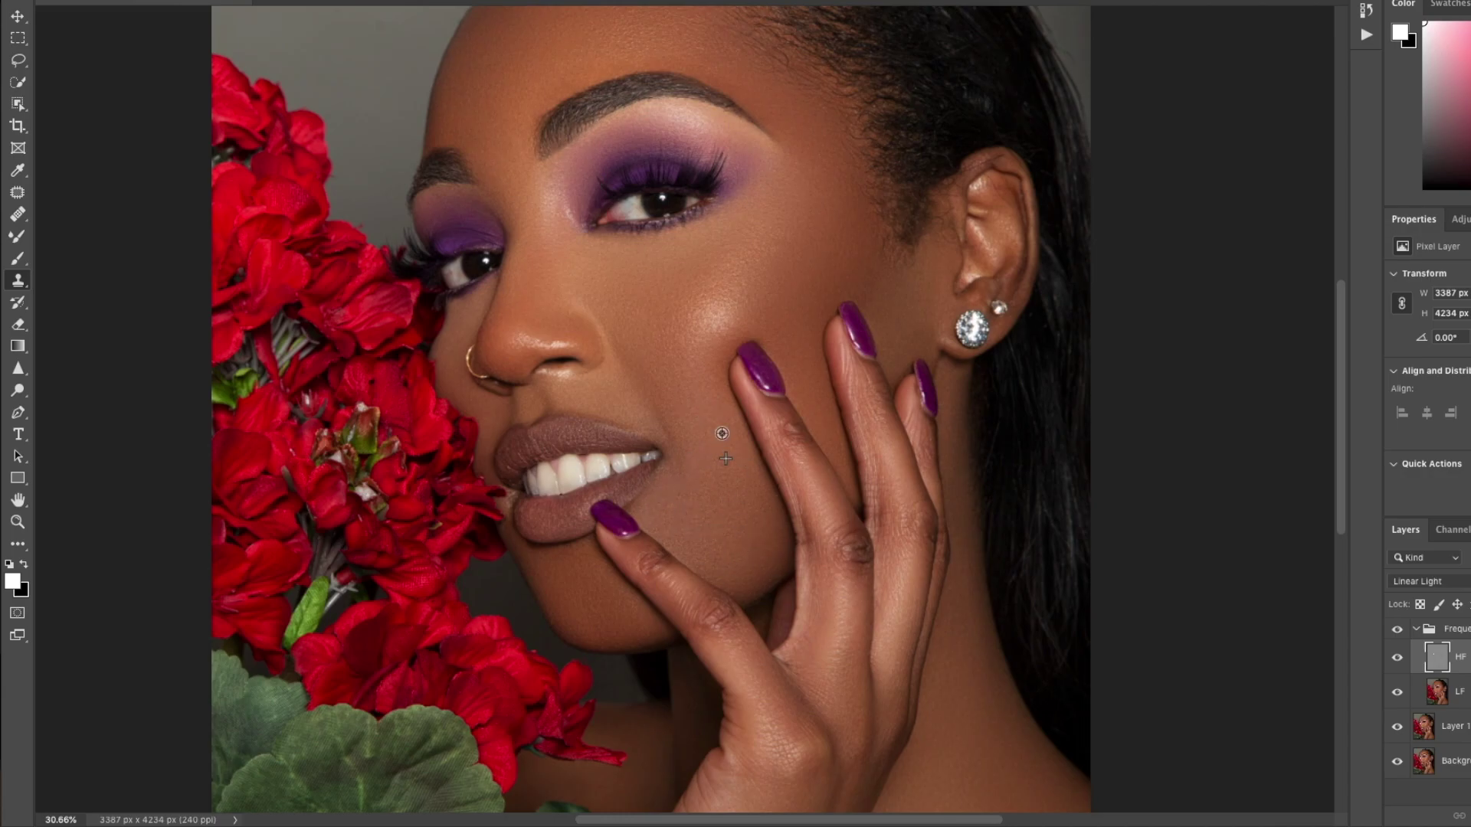
Blend the tones on the cheek and around the ear on the LF layer with a resized Mixer Brush.
key(b)
key(alt+bracketleft)
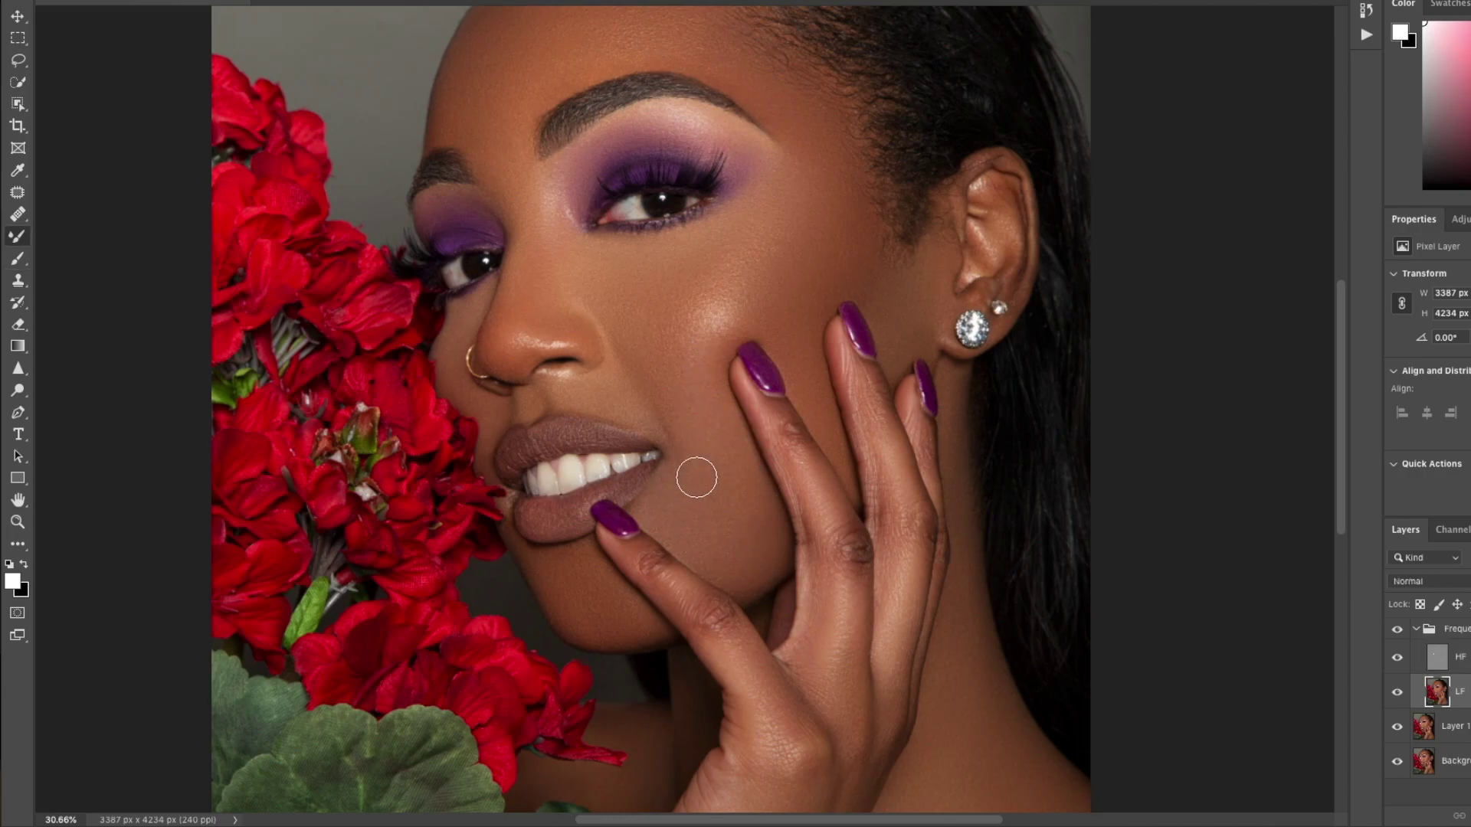
key(bracketleft)
key(bracketleft)
key(bracketleft)
key(bracketleft)
key(bracketleft)
drag(894, 364, 890, 377)
drag(967, 266, 971, 267)
drag(994, 203, 1000, 203)
drag(1003, 279, 974, 260)
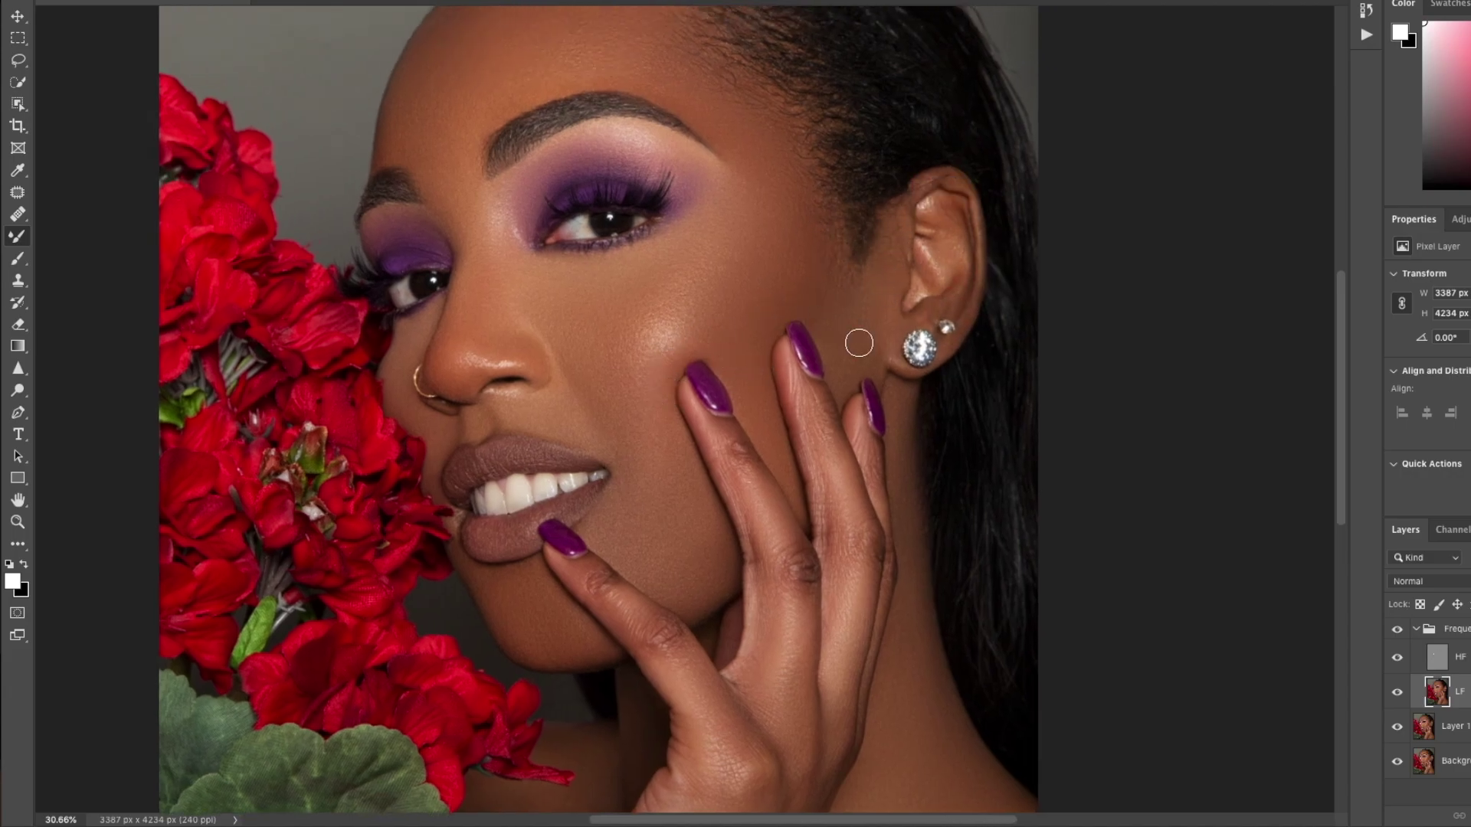
drag(642, 353, 857, 217)
Stamp all visible layers into a new merged layer above the frequency separation group.
key(z)
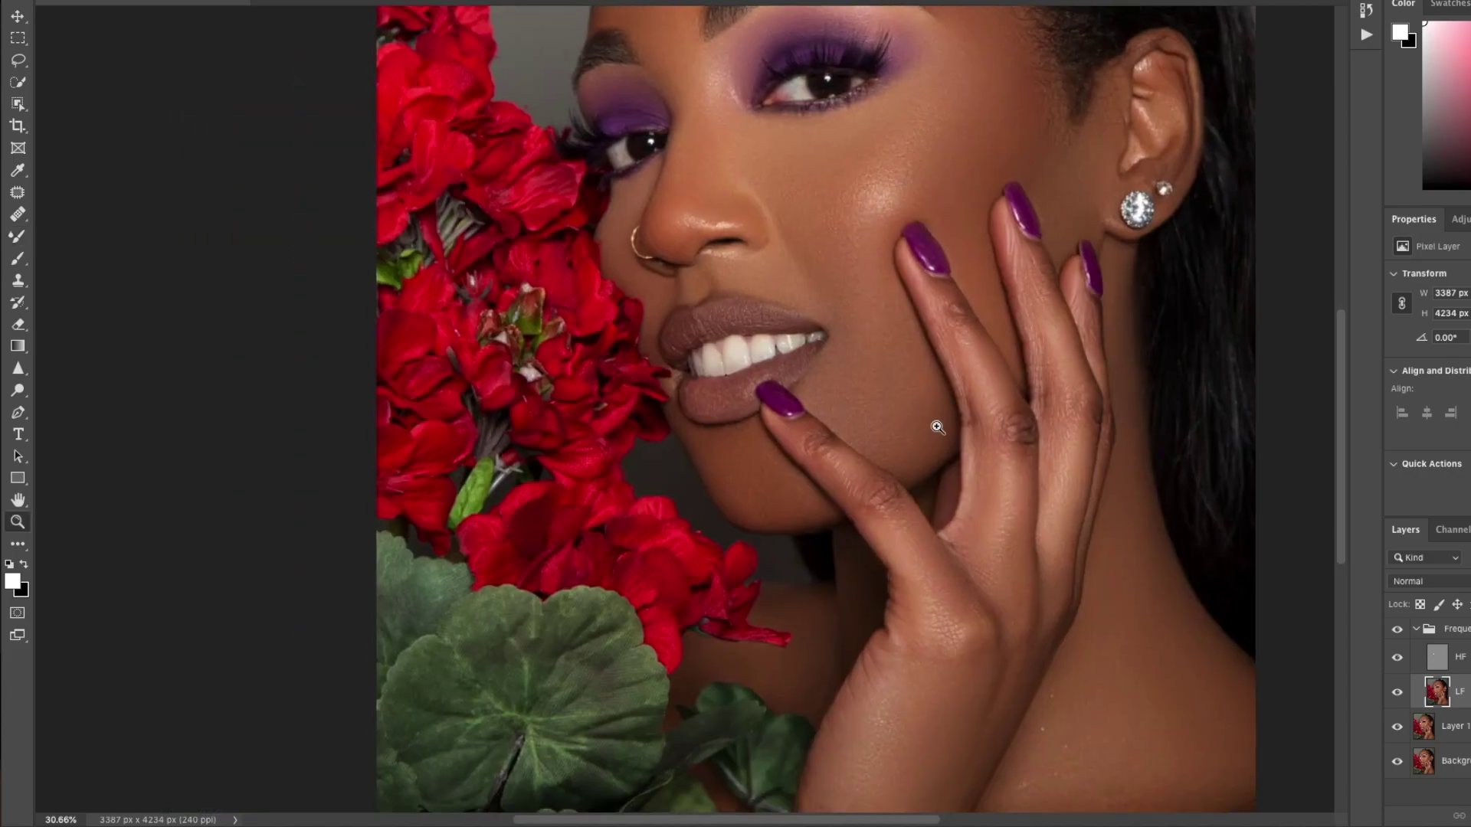
drag(936, 423, 758, 440)
click(1449, 629)
key(ctrl+shift+alt+e)
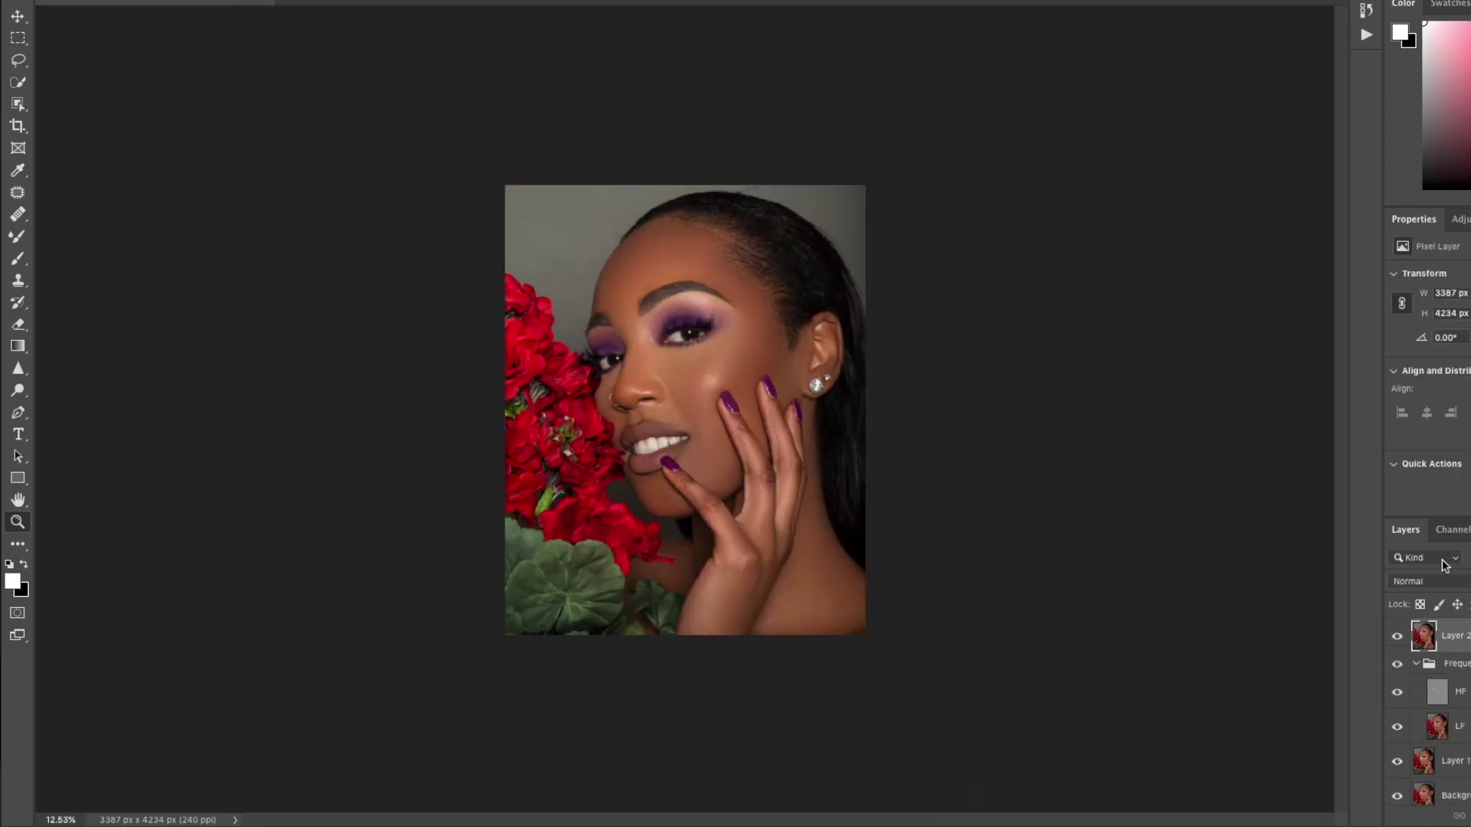
Add a new layer in Soft Light mode filled with 50% gray on top of the merged layer.
scroll(779, 455, up, 2)
key(super+shift+n)
click(743, 404)
click(732, 644)
click(873, 430)
key(Return)
Darken the forehead hairline and temple with a soft black brush at 25% opacity on the gray layer.
key(b)
key(x)
click(75, 2)
drag(666, 141, 651, 141)
drag(734, 163, 745, 158)
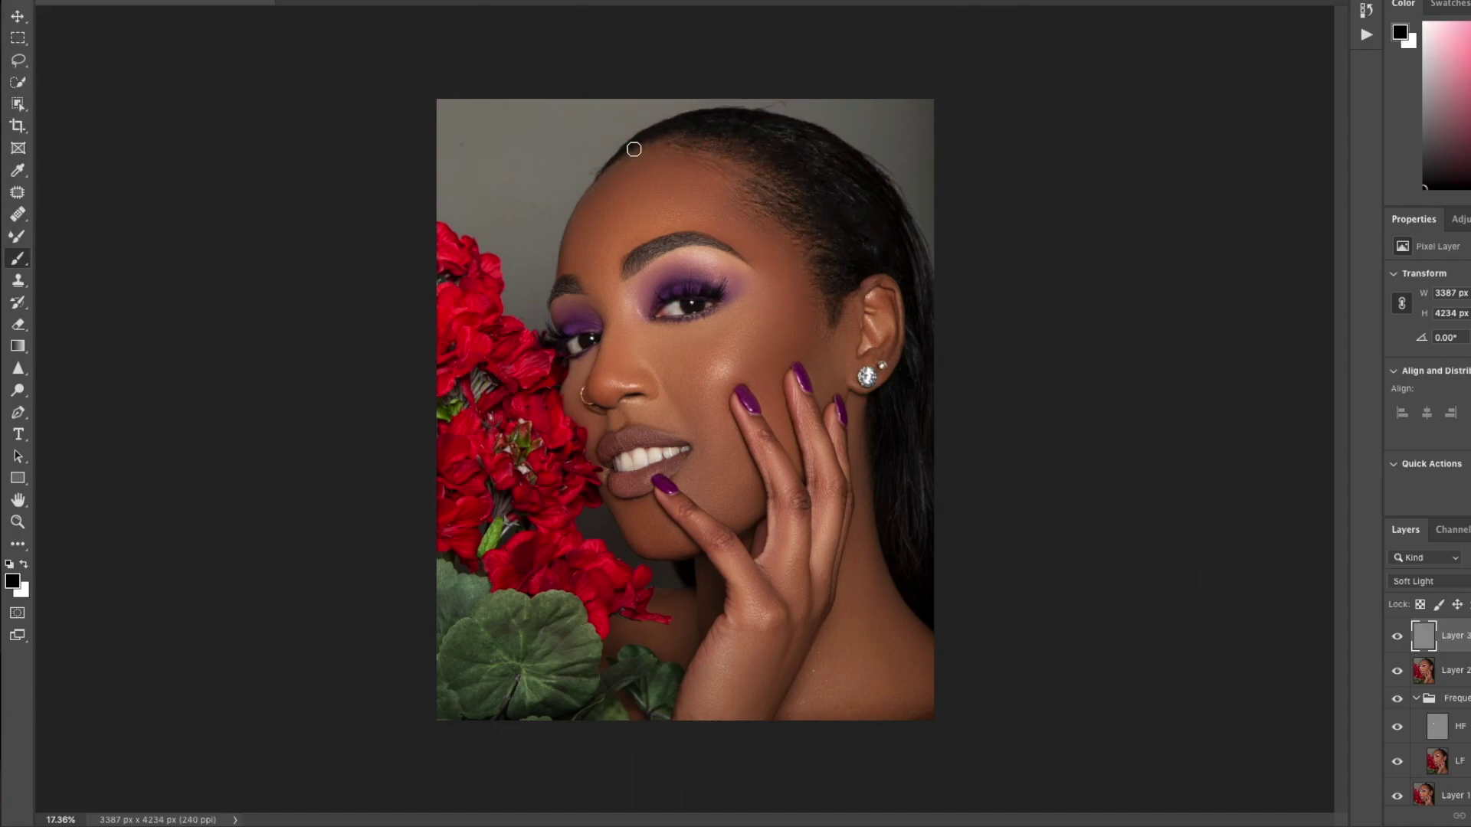
mouse_move(825, 322)
mouse_down()
mouse_move(802, 240)
mouse_move(683, 148)
mouse_move(828, 283)
mouse_up()
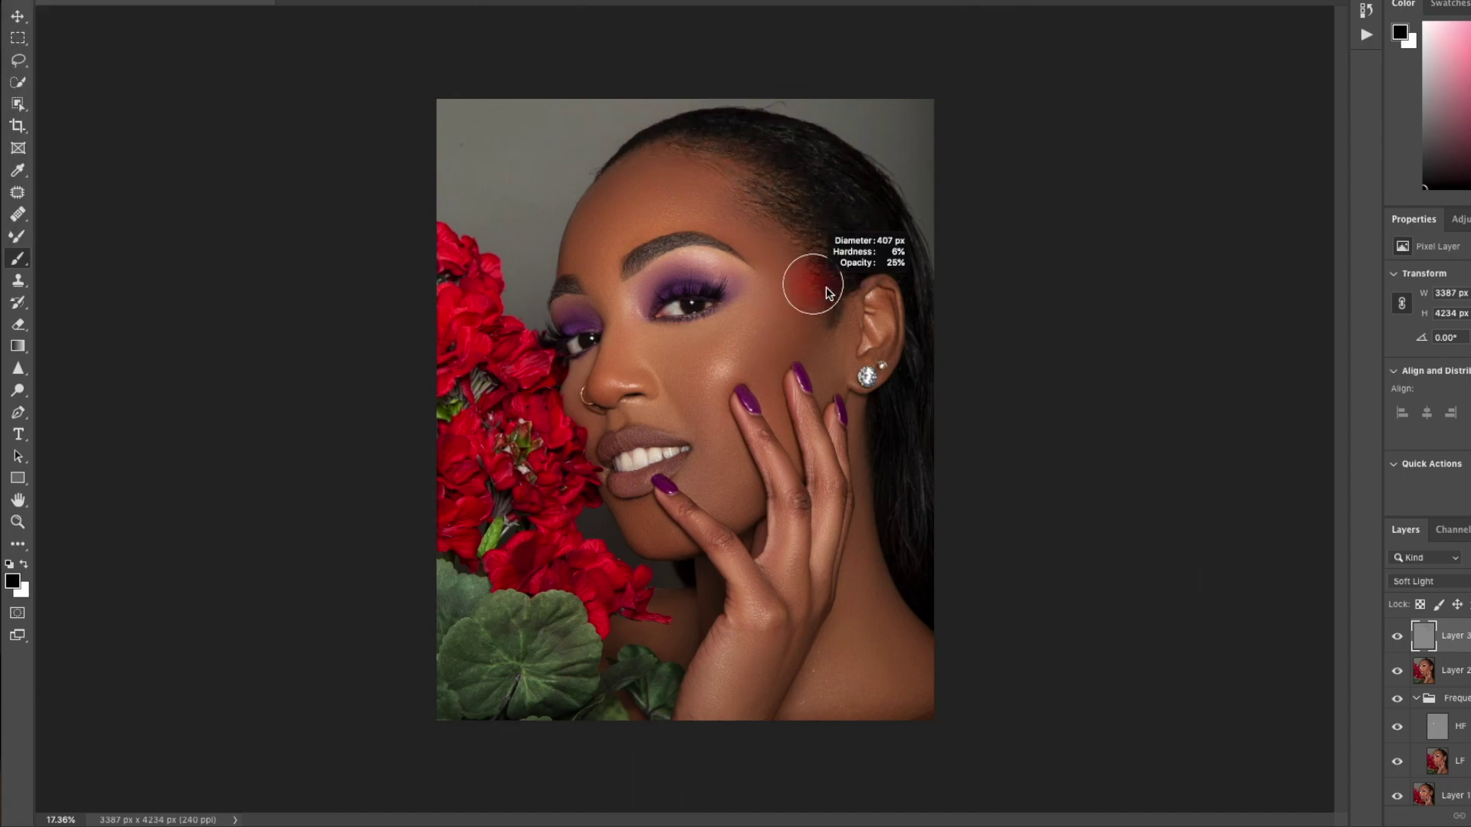
Burn the jawline, the outer cheek and the chin edge with the black brush, adjusting its size for each area.
drag(748, 515, 737, 515)
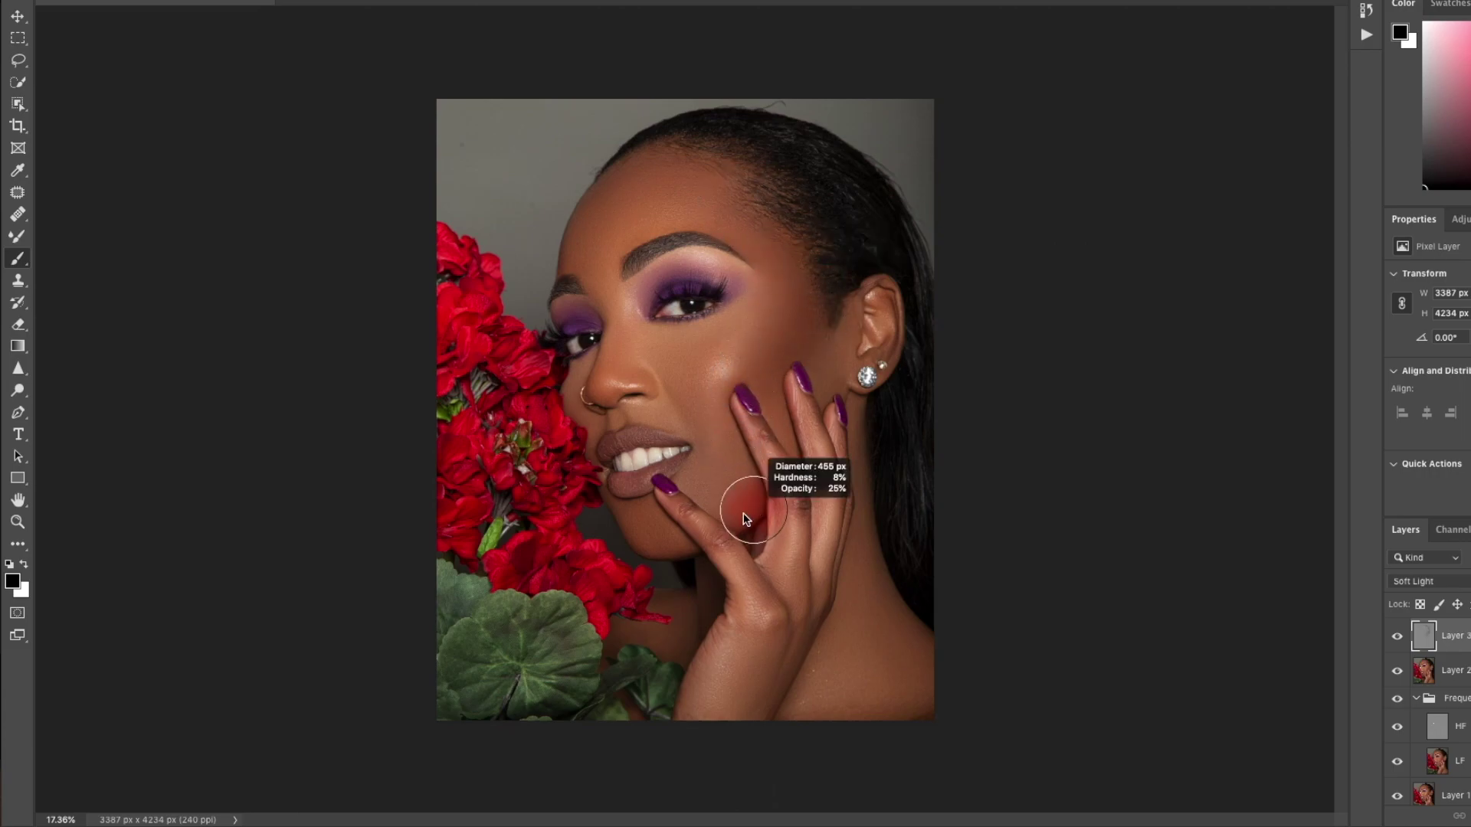
drag(852, 393, 845, 393)
drag(798, 287, 813, 288)
mouse_move(662, 164)
mouse_down()
mouse_move(716, 166)
mouse_move(690, 184)
mouse_up()
mouse_move(735, 502)
mouse_down()
mouse_move(750, 514)
mouse_move(846, 387)
mouse_move(826, 412)
mouse_up()
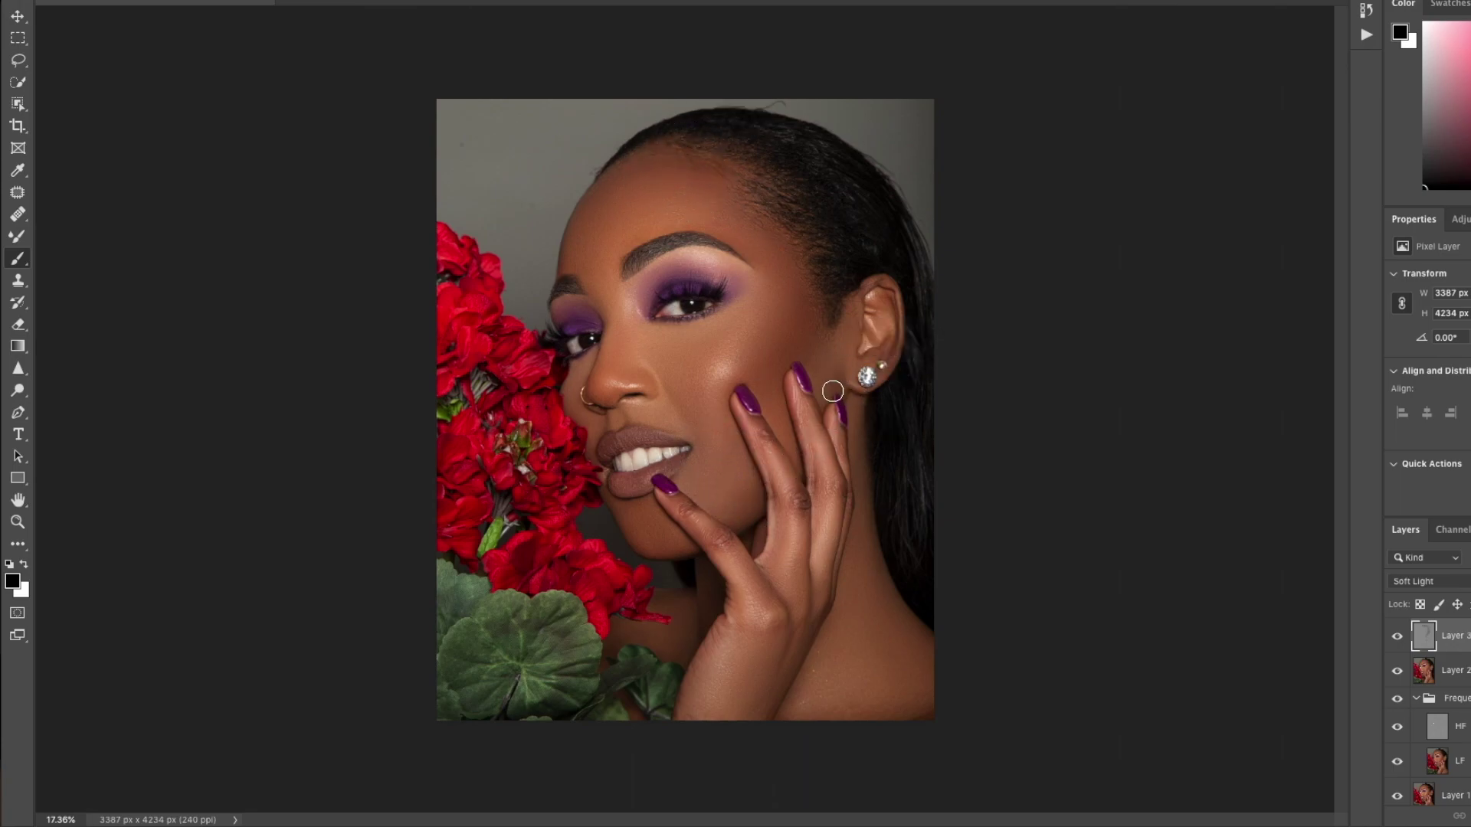
mouse_move(637, 507)
mouse_down()
mouse_move(627, 517)
mouse_move(662, 550)
mouse_up()
key(bracketleft)
key(bracketleft)
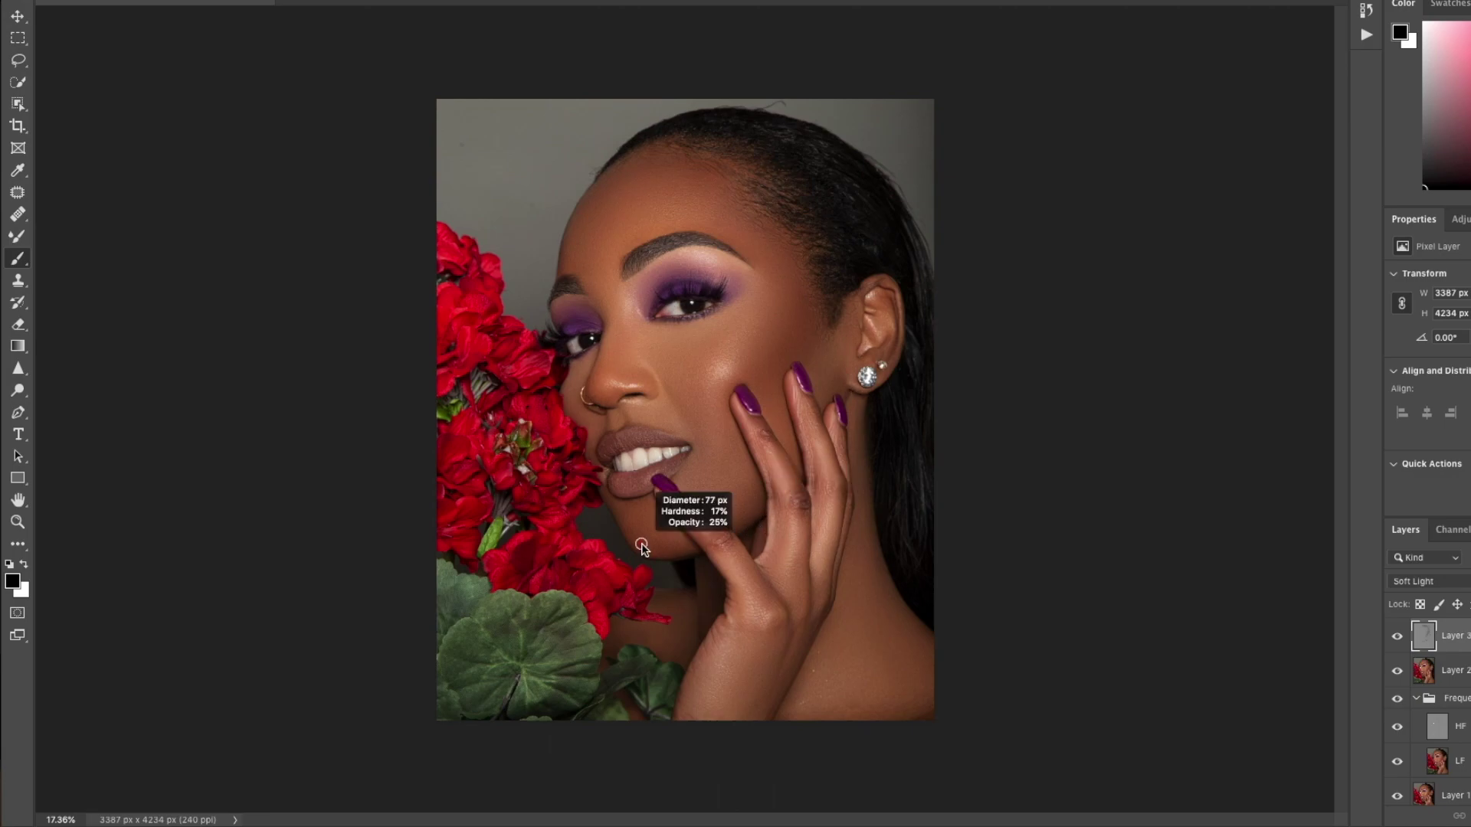
Brighten the chin and the cheek below the eye with white on the Soft Light layer.
key(x)
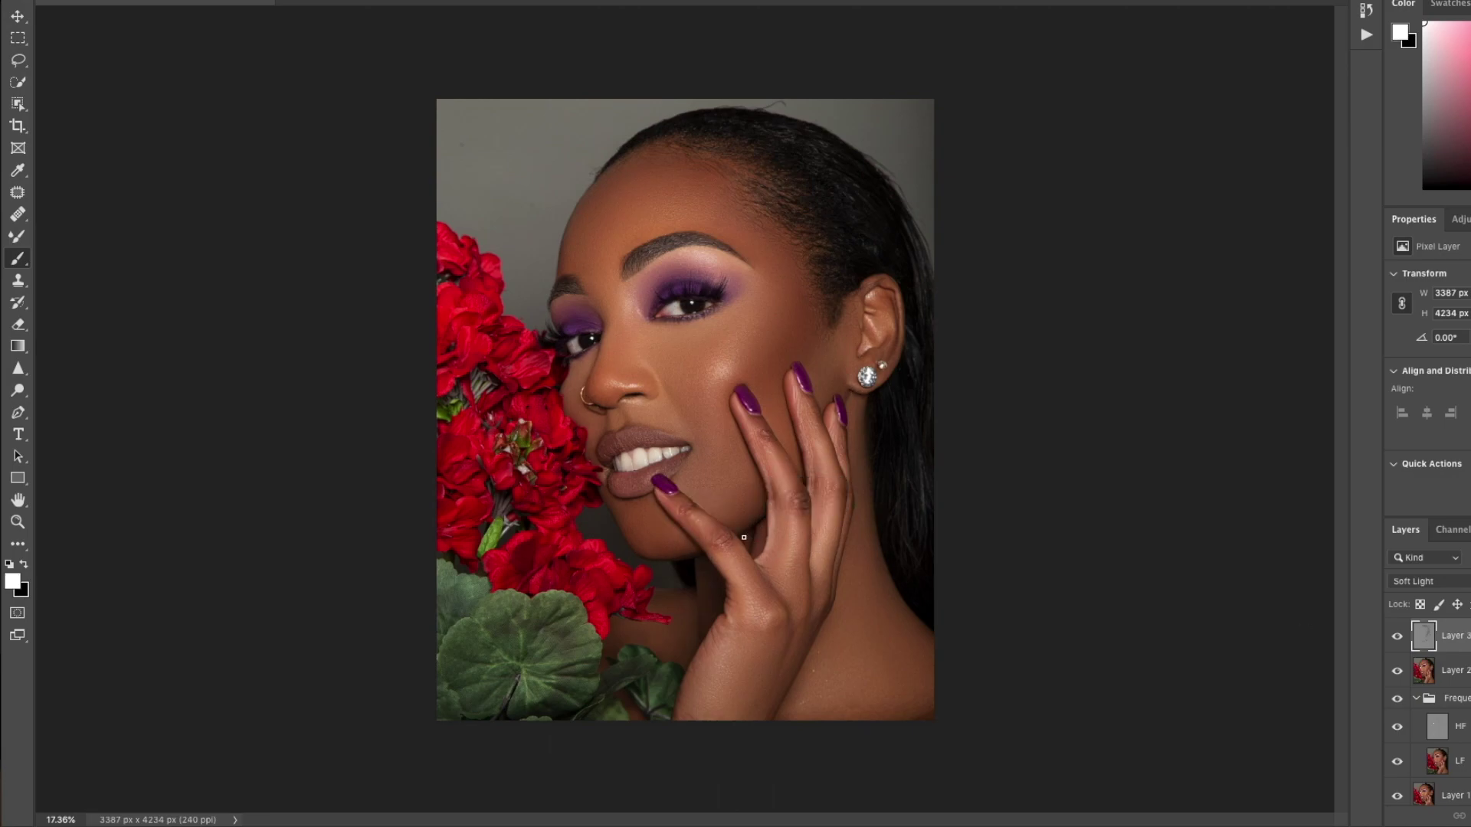
drag(652, 509, 671, 510)
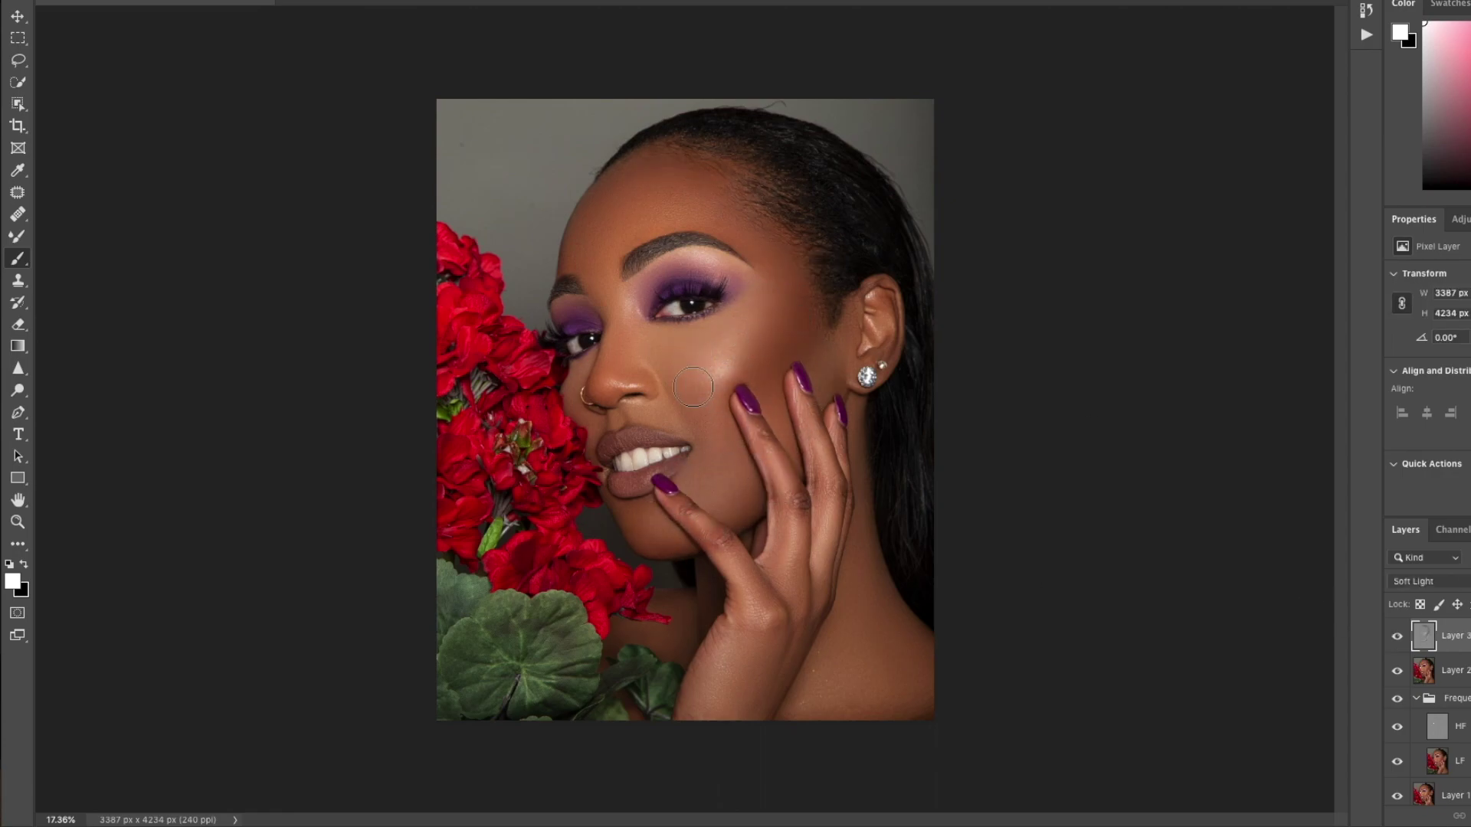
key([)
key([)
key([)
Darken the eyeshadow on both eyes with a small black brush.
key(x)
drag(709, 269, 719, 297)
drag(565, 317, 599, 311)
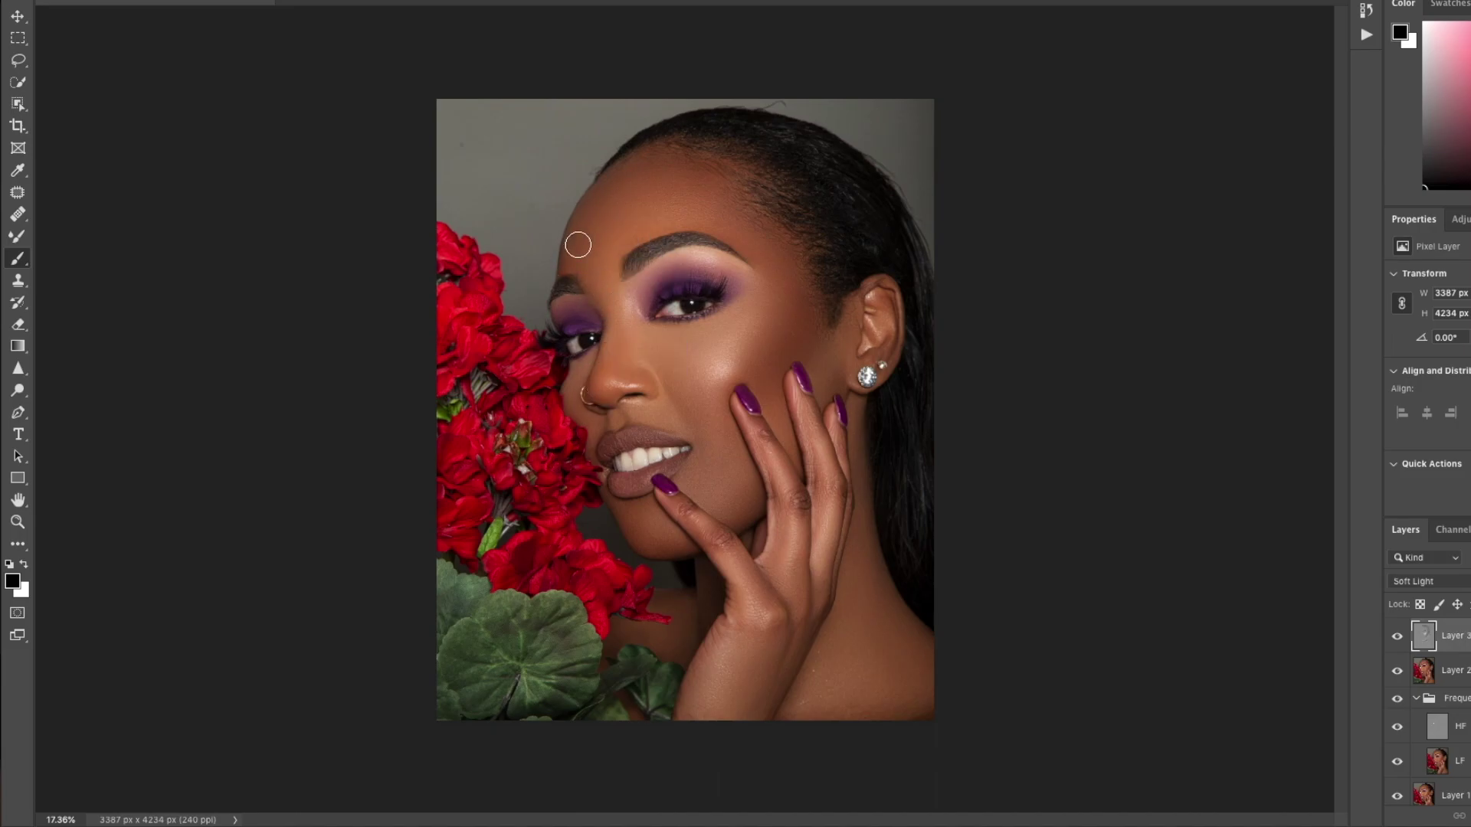
Brighten the edge above the upper lip and the side of the nose with a white brush about 41 px wide.
scroll(688, 458, up, 3)
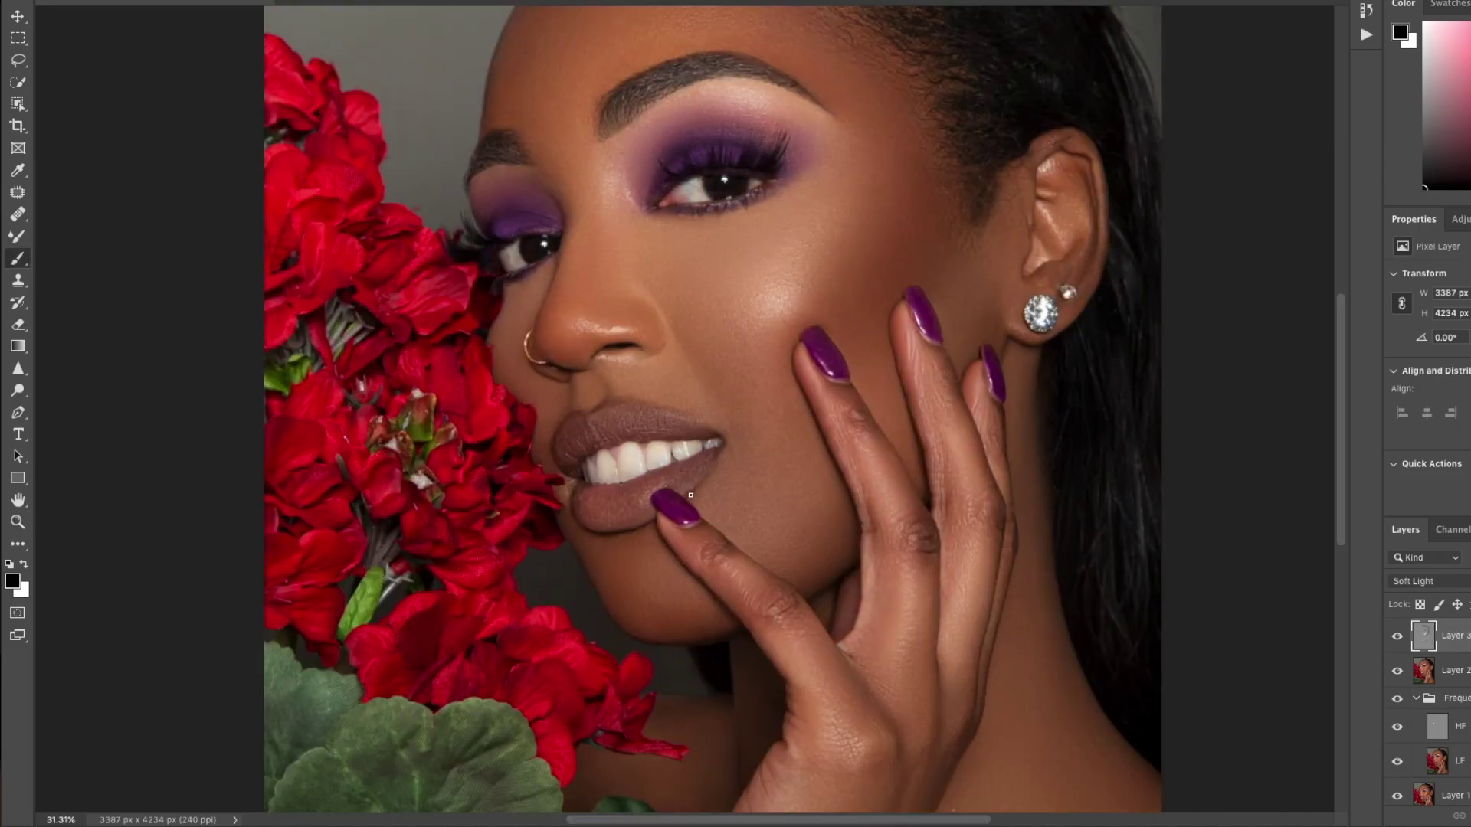
key(x)
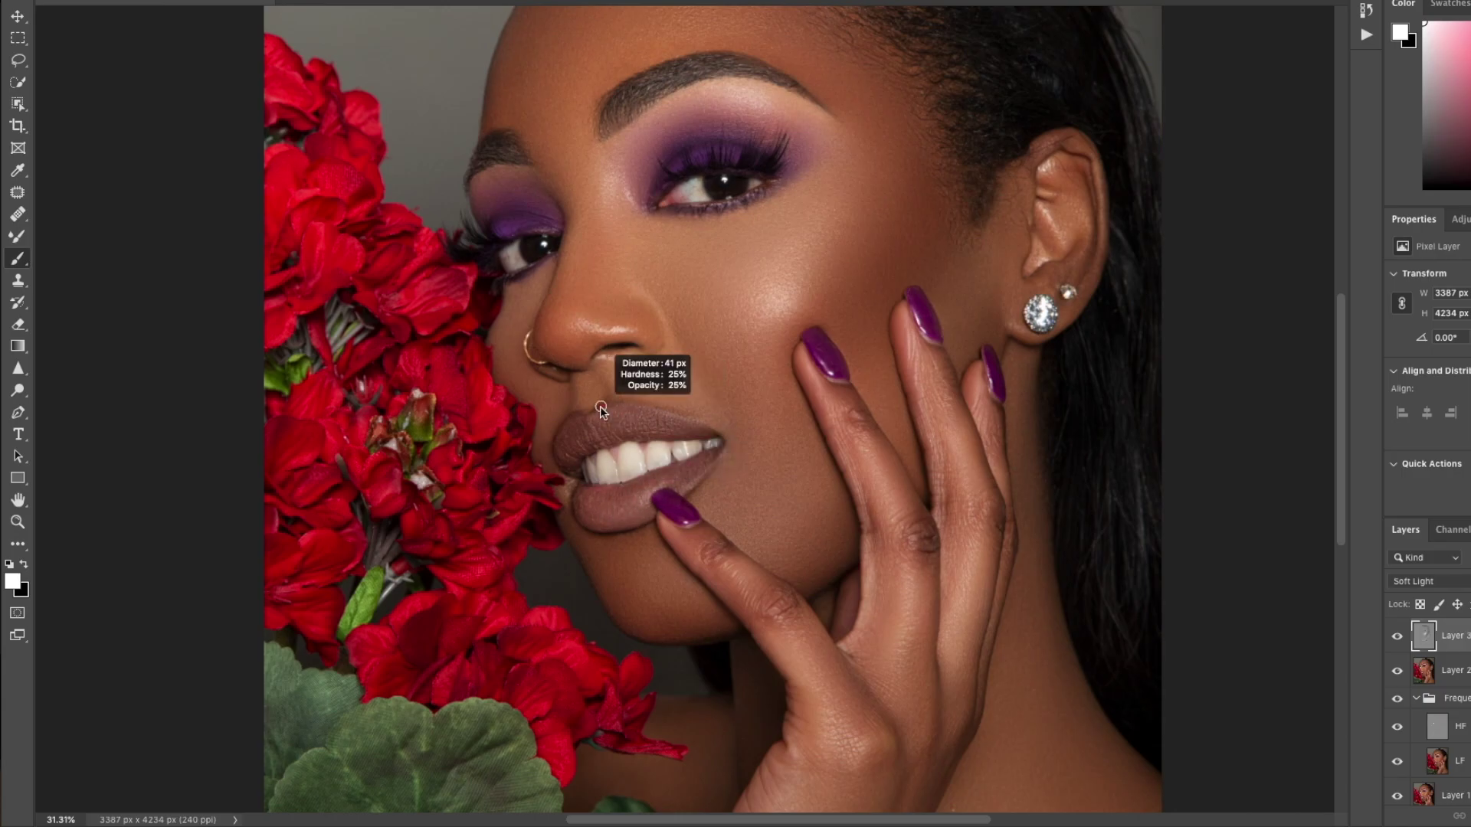
drag(647, 296, 643, 304)
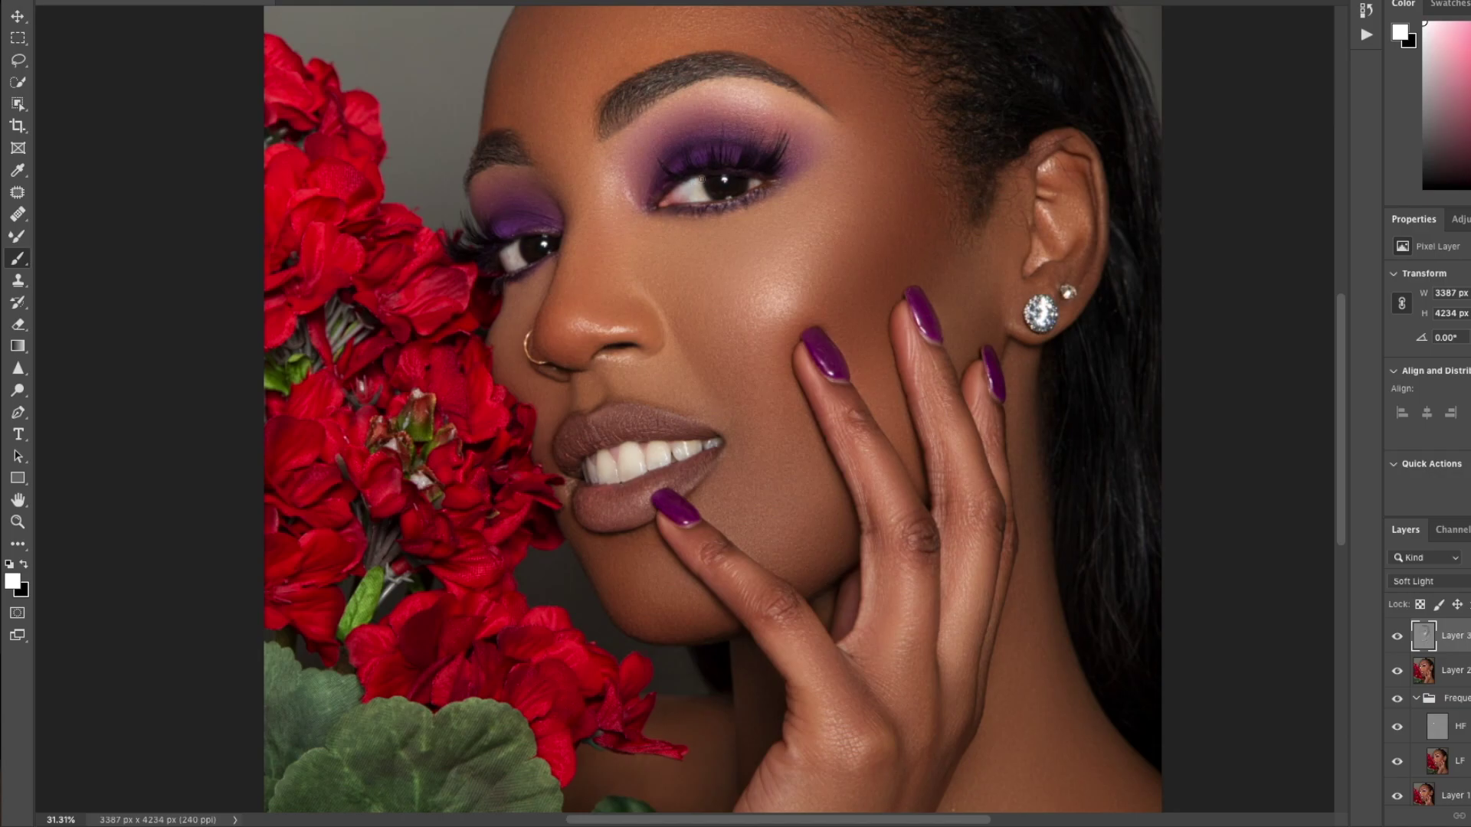
Deepen the lash line and lid shadow of both eyes with a small black brush.
key(x)
drag(720, 170, 781, 319)
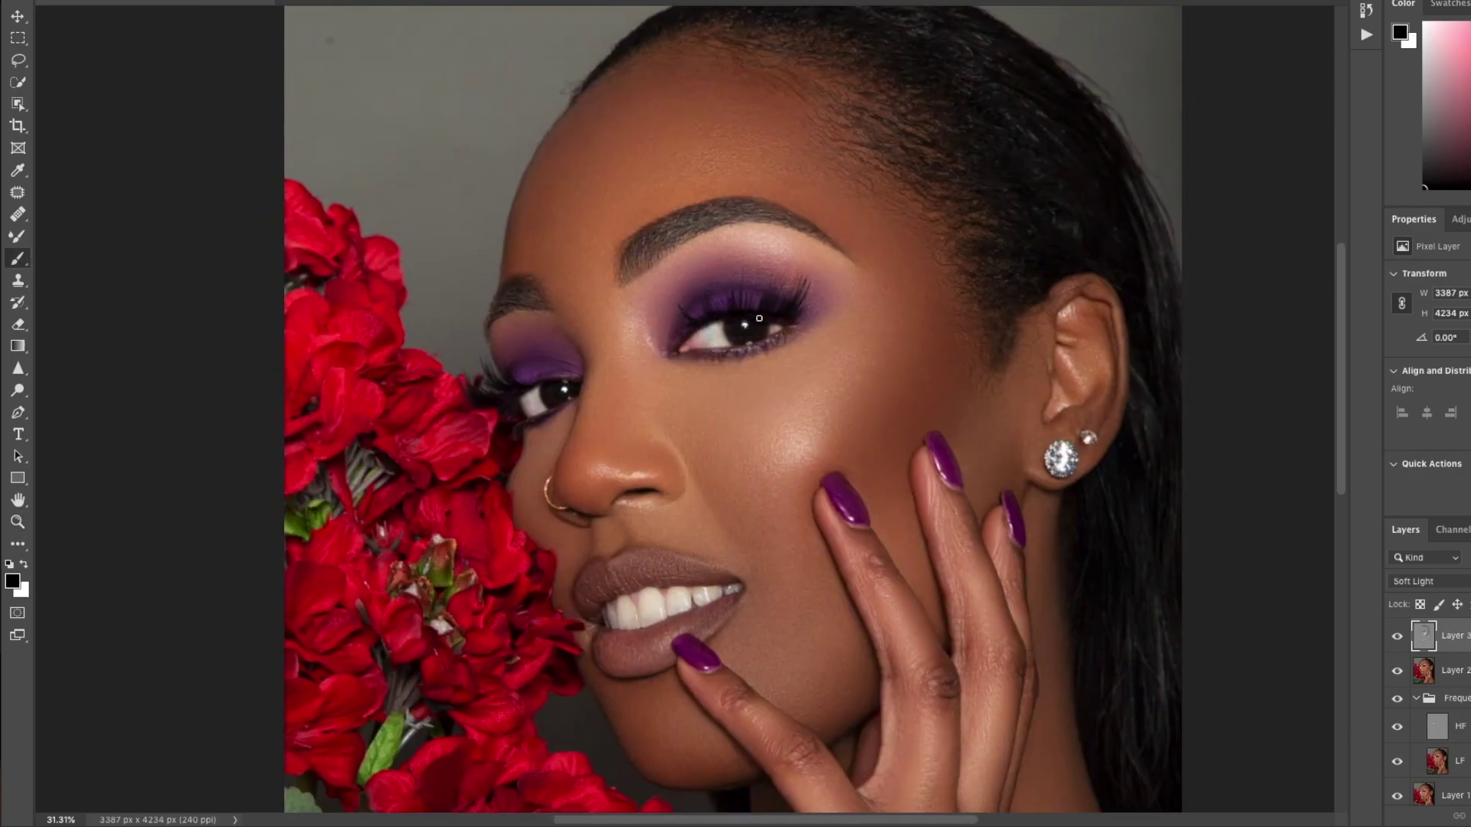
mouse_move(699, 351)
mouse_down()
mouse_move(792, 336)
mouse_move(740, 358)
mouse_up()
drag(756, 286, 806, 314)
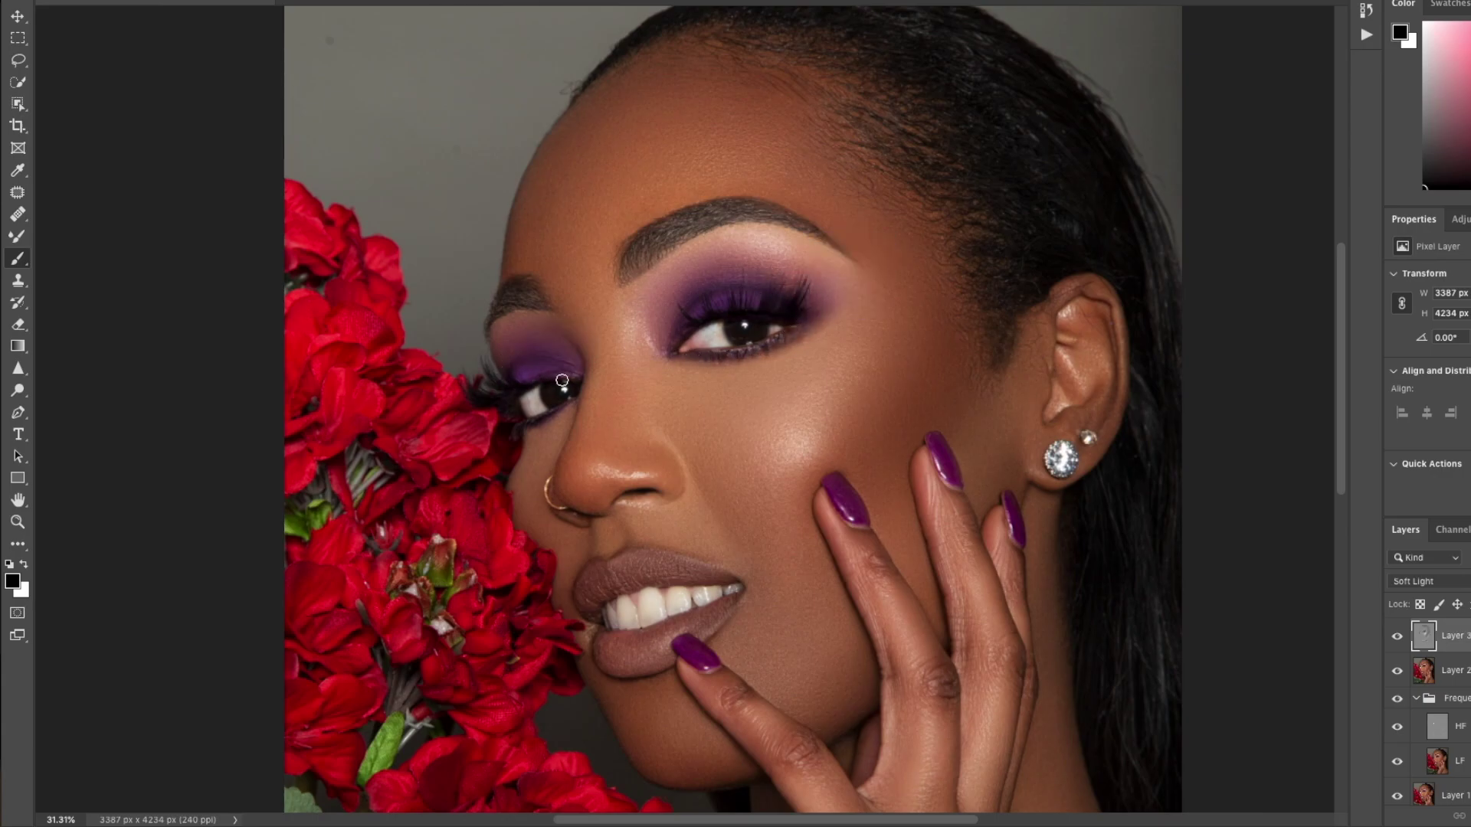
Compare the portrait with and without the dodge and burn layer by toggling its visibility.
key(z)
drag(758, 371, 605, 301)
click(1397, 638)
click(1397, 638)
key(super+0)
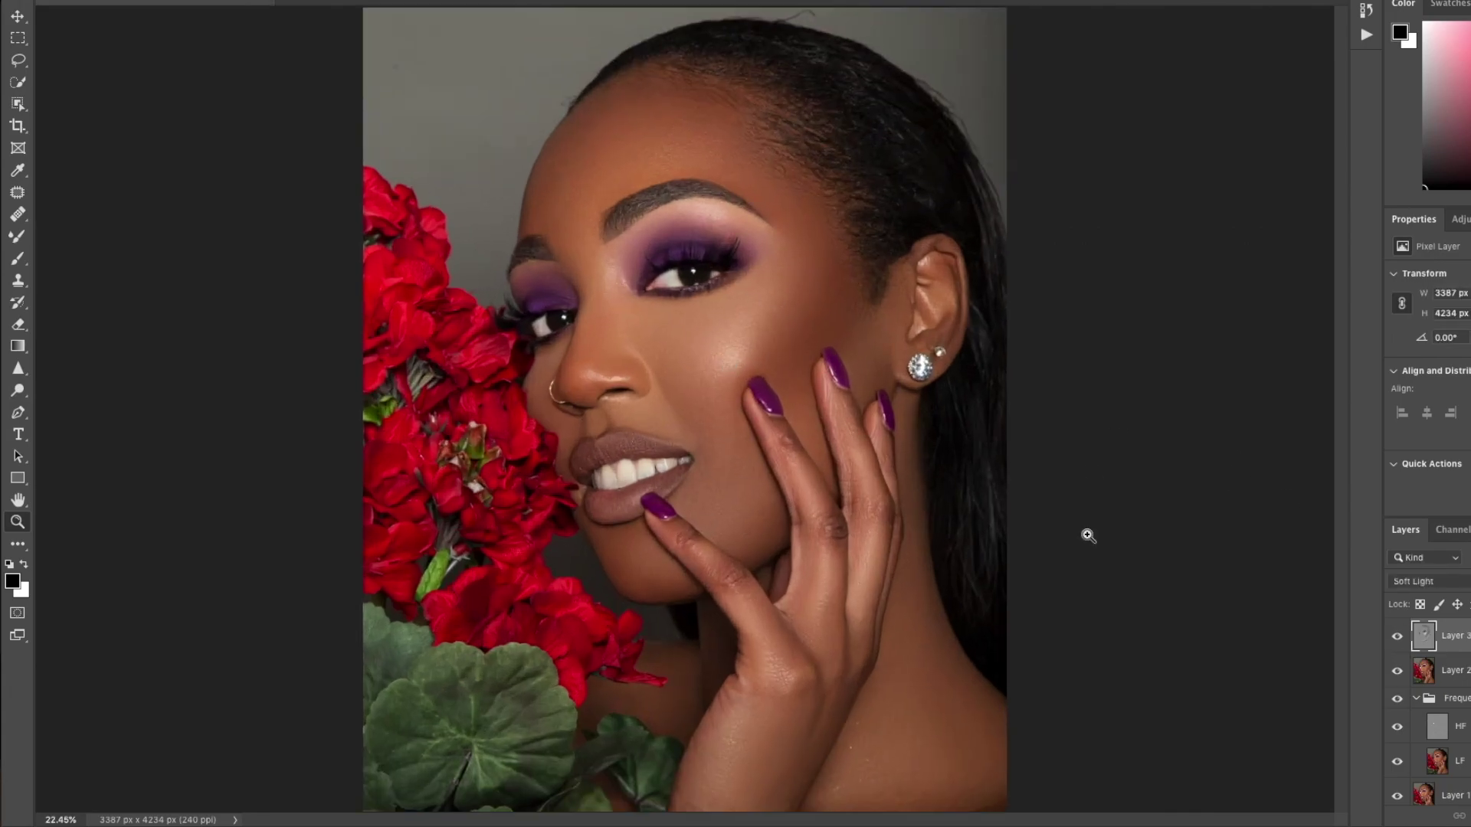
click(1396, 638)
drag(927, 452, 889, 444)
click(1397, 638)
drag(730, 343, 759, 348)
Enlarge the black brush and darken the side of the face in front of the ear.
key(b)
key(bracketright)
key(bracketright)
key(bracketright)
key(bracketright)
key(bracketright)
key(bracketright)
key(bracketright)
click(55, 0)
click(870, 349)
Darken the neck beside the hair with a larger black brush.
drag(910, 412, 904, 412)
key(bracketright)
key(bracketright)
key(bracketright)
key(bracketright)
key(bracketright)
drag(924, 558, 915, 462)
scroll(624, 444, up, 3)
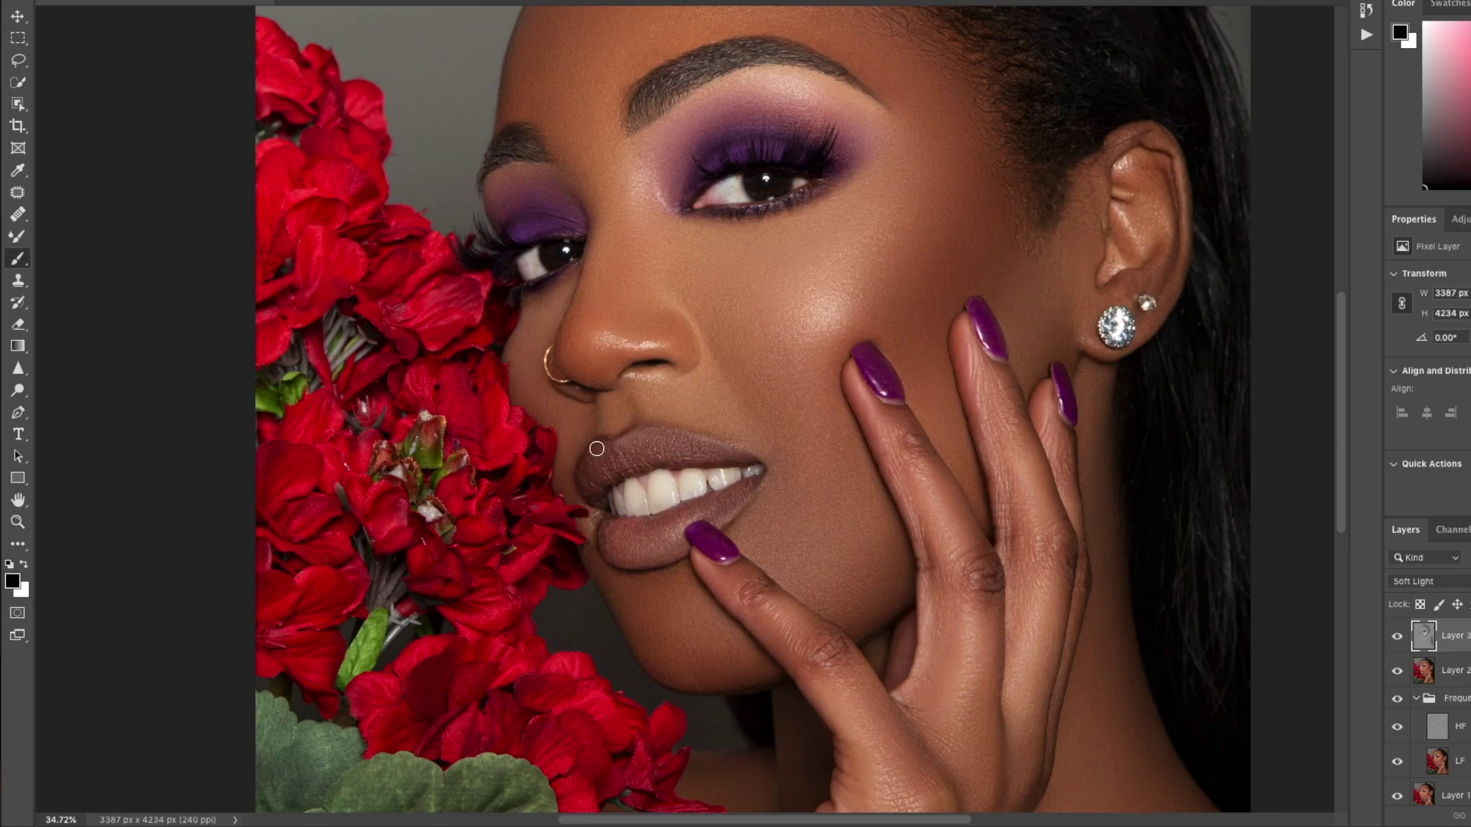
Darken the outer corner of the lower lip with the small black brush.
drag(749, 506, 742, 506)
key(r)
drag(717, 533, 705, 505)
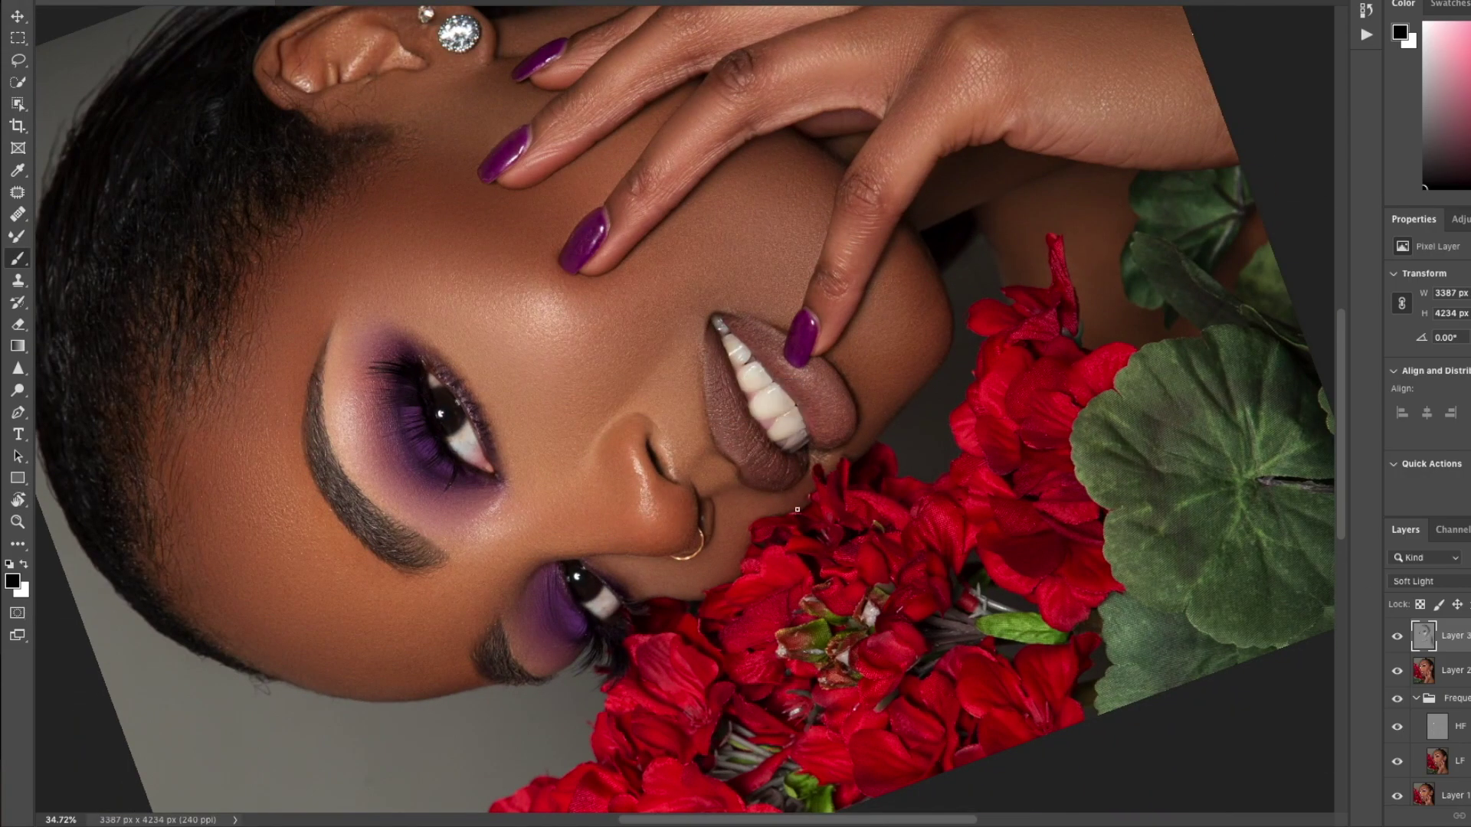
key(x)
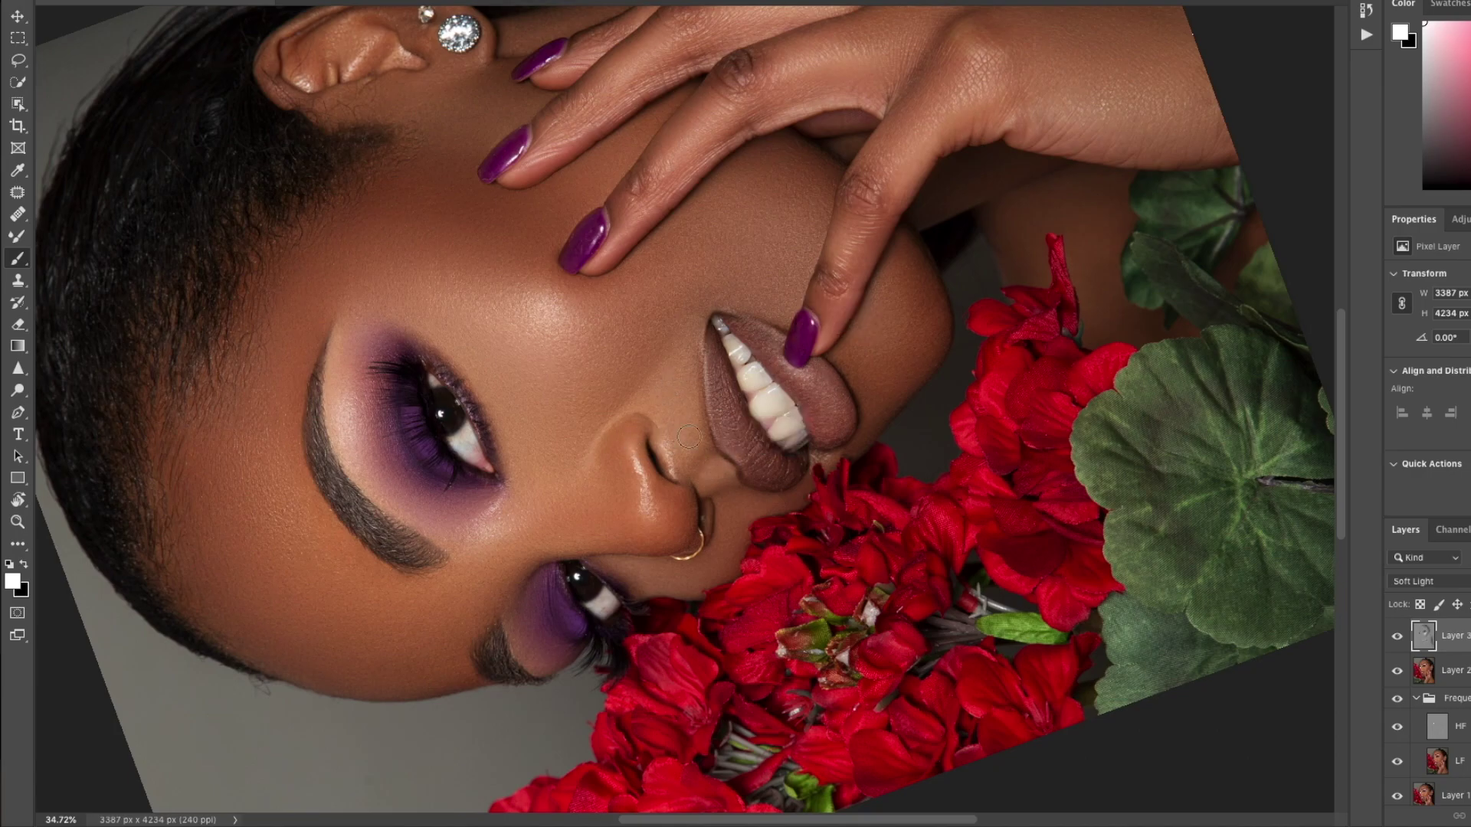
Compare the whole portrait with and without the dodge and burn layer by toggling its visibility.
key(z)
key(r)
key(Escape)
key(z)
click(1398, 637)
click(1397, 637)
mouse_move(797, 446)
mouse_down()
mouse_move(752, 447)
mouse_move(826, 453)
mouse_up()
Resize the black brush and deepen the shadows around the nose, lower lip and fingers.
key(b)
alt+right_click(795, 547)
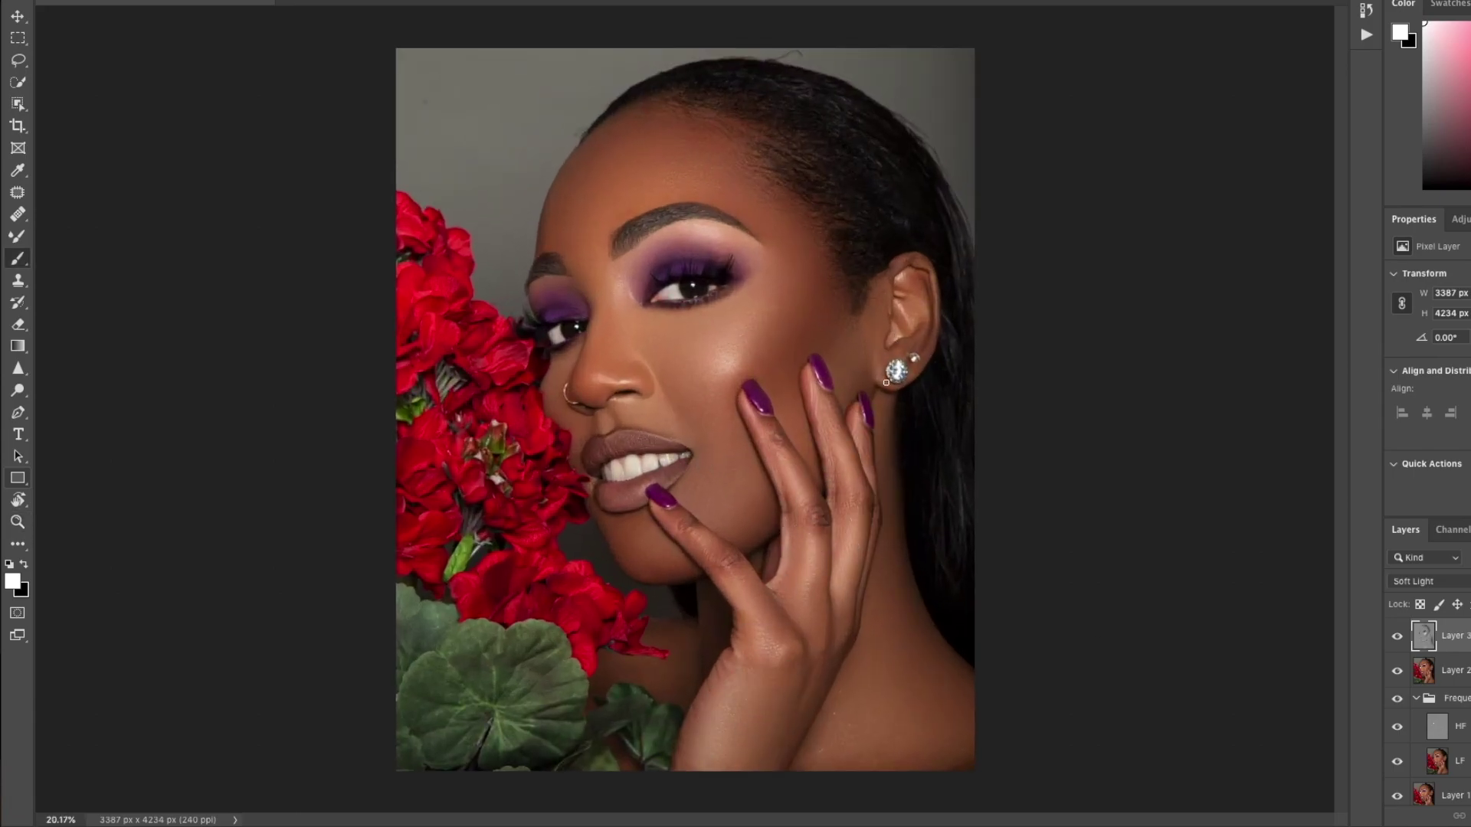
alt+right_click(632, 298)
key(x)
alt+right_click(579, 385)
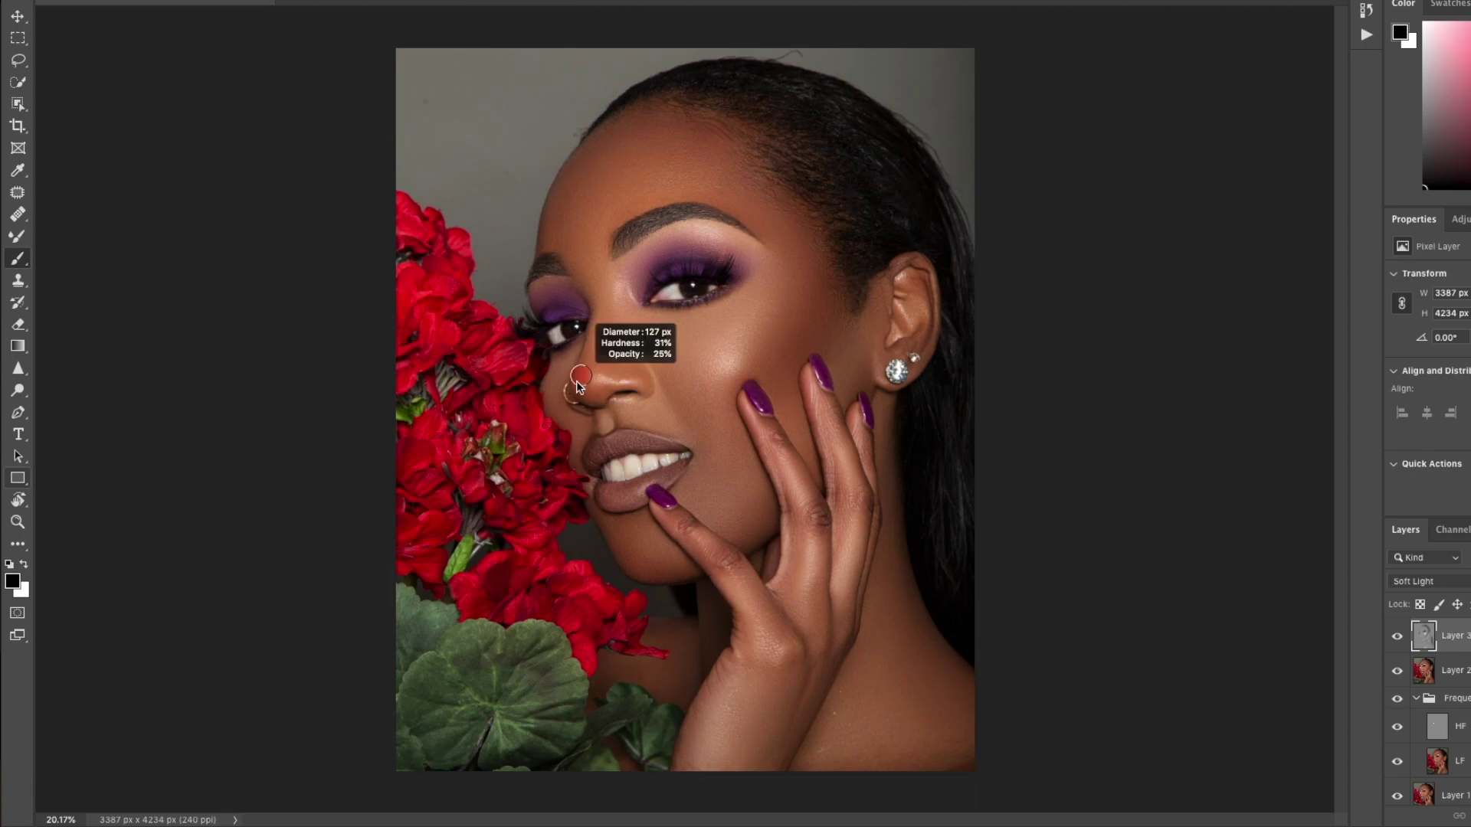
alt+right_click(646, 384)
drag(612, 502, 607, 492)
drag(826, 476, 819, 467)
drag(815, 376, 803, 375)
Lighten the skin above the upper lip and on the lower cheek with a white brush.
scroll(813, 376, up, 4)
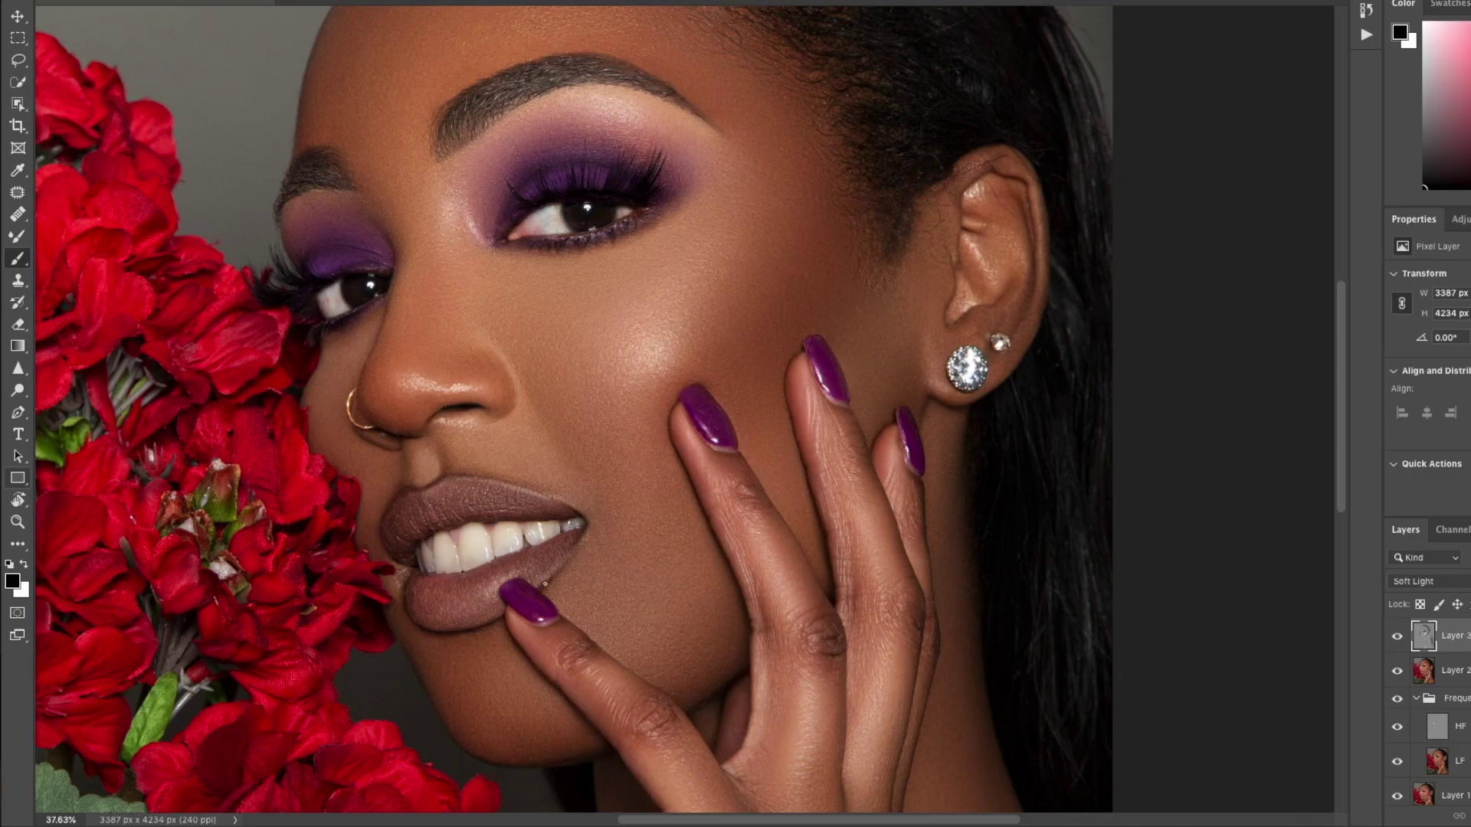
drag(582, 515, 753, 414)
key(x)
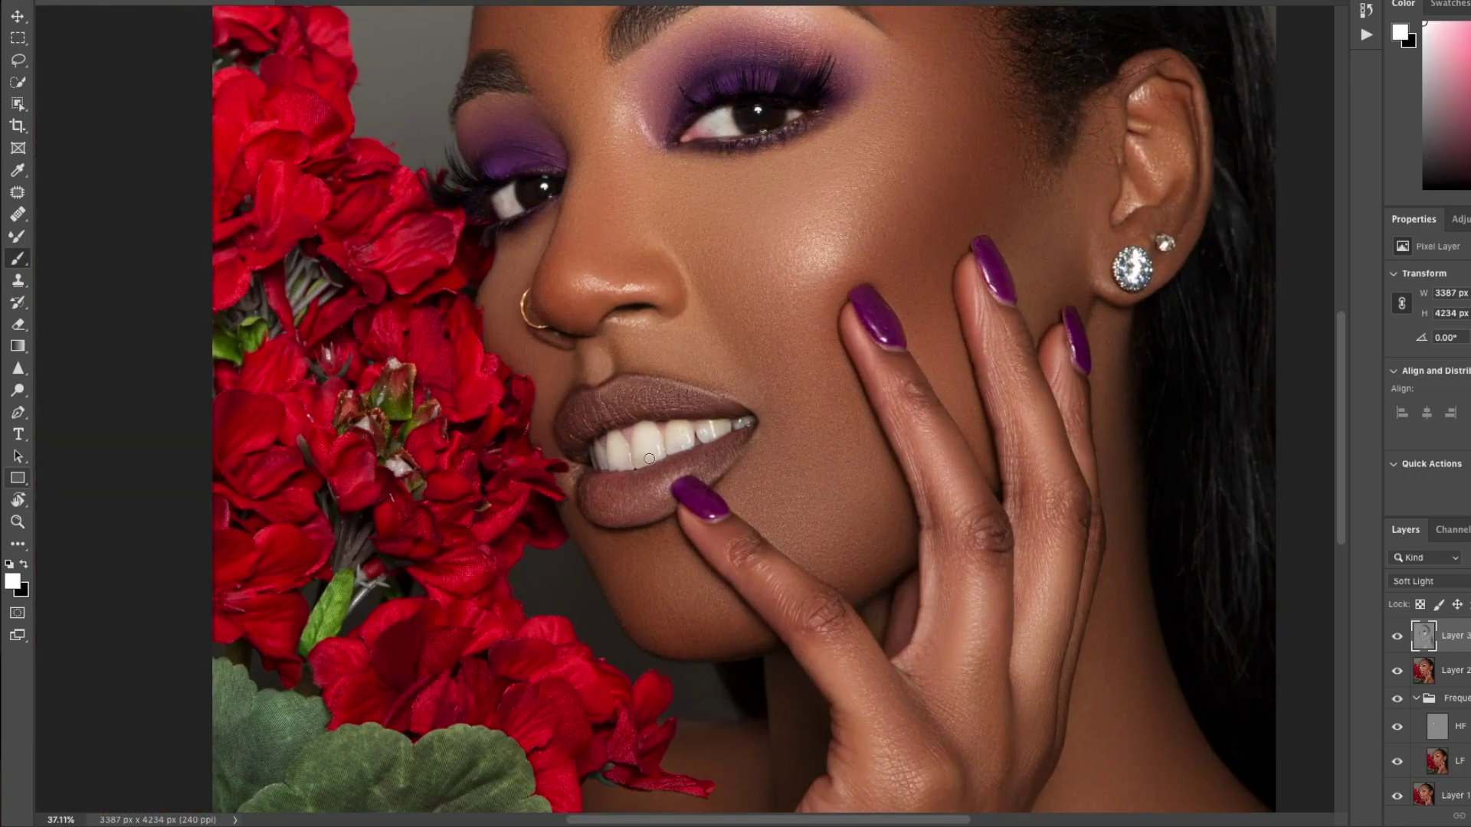
drag(602, 366, 608, 365)
mouse_move(827, 368)
mouse_down()
mouse_move(712, 369)
mouse_move(782, 433)
mouse_up()
mouse_move(722, 332)
mouse_down()
mouse_move(713, 360)
mouse_move(743, 330)
mouse_move(711, 332)
mouse_up()
key(b)
Merge everything visible into a new layer and run the recorded frequency separation action on it.
key(ctrl+shift+alt+e)
click(389, 1)
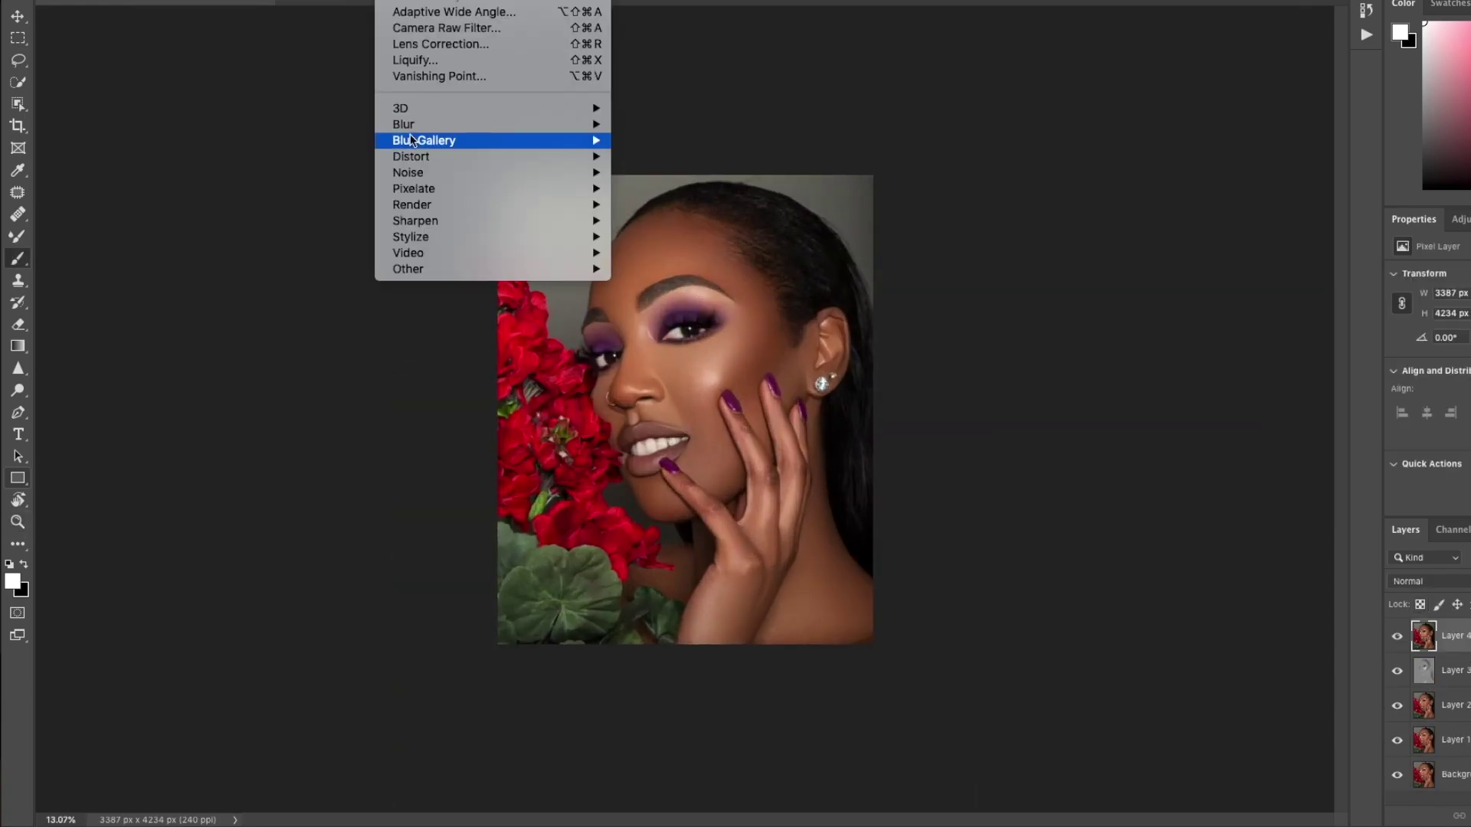
click(1360, 132)
click(1366, 34)
click(1245, 744)
click(950, 228)
click(932, 229)
click(1366, 34)
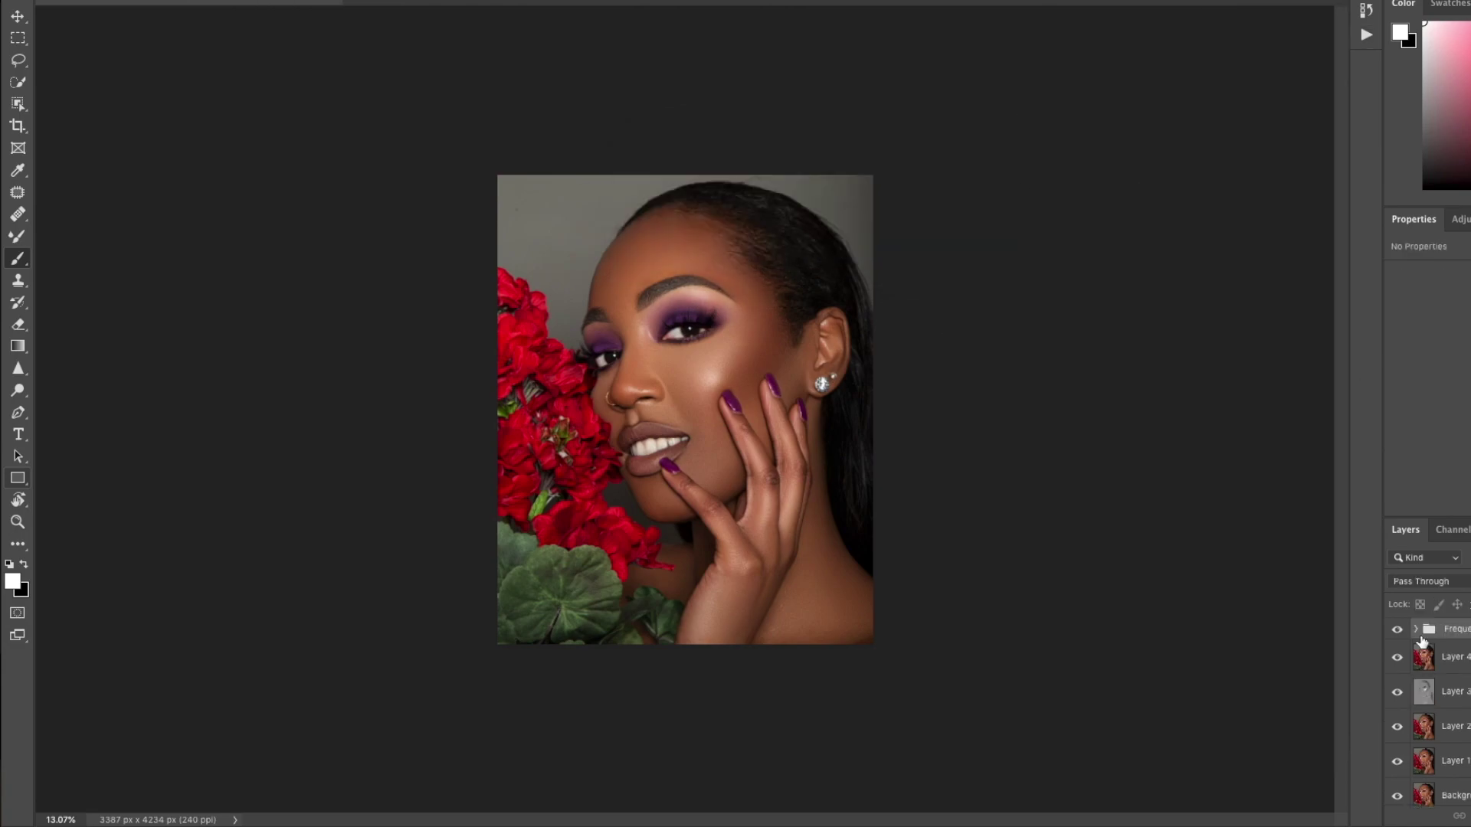
Blend the cheek skin on the new group's LF layer with the Mixer Brush.
click(1415, 629)
click(1435, 693)
key(shift+b)
drag(762, 345, 812, 326)
drag(736, 414, 735, 513)
click(1415, 629)
click(1415, 629)
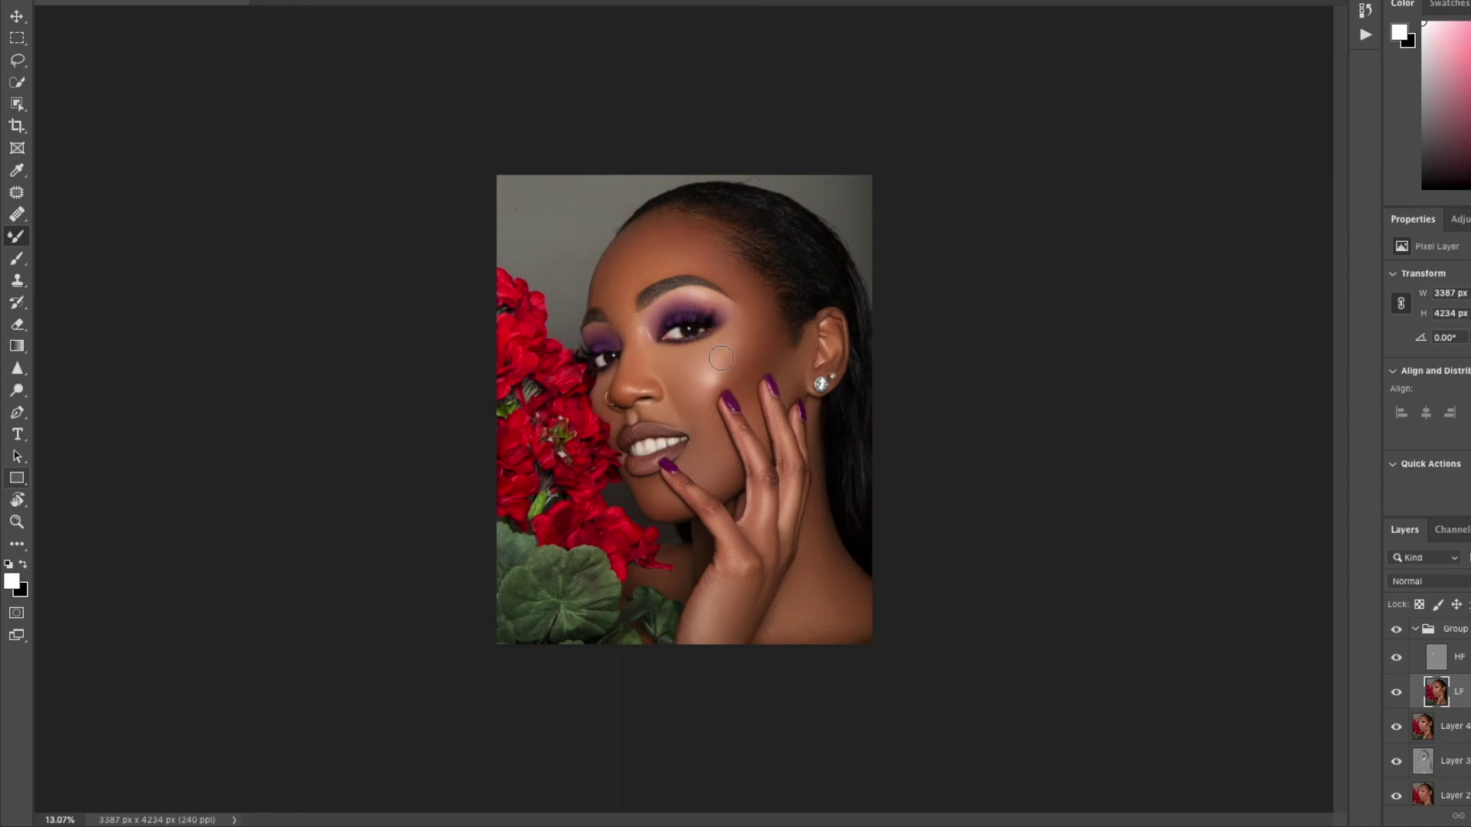
Smooth the tonal transitions beside the nose, around the mouth and on the chin with the Mixer Brush.
scroll(646, 408, up, 3)
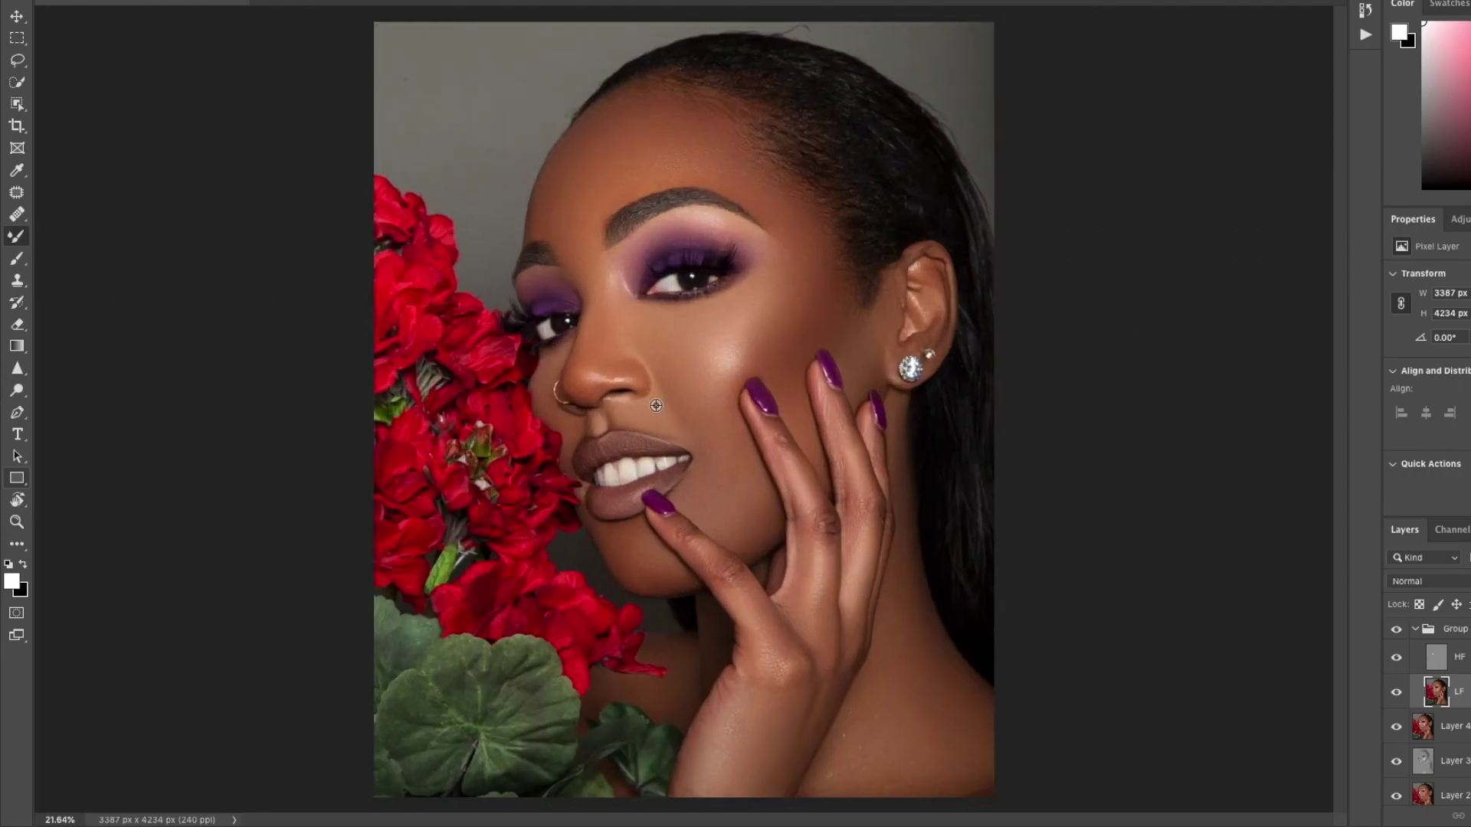
drag(668, 416, 713, 393)
mouse_move(716, 470)
mouse_down()
mouse_move(752, 510)
mouse_move(750, 448)
mouse_up()
drag(723, 443, 731, 443)
drag(624, 547, 599, 540)
drag(584, 421, 577, 386)
key(z)
drag(789, 427, 768, 427)
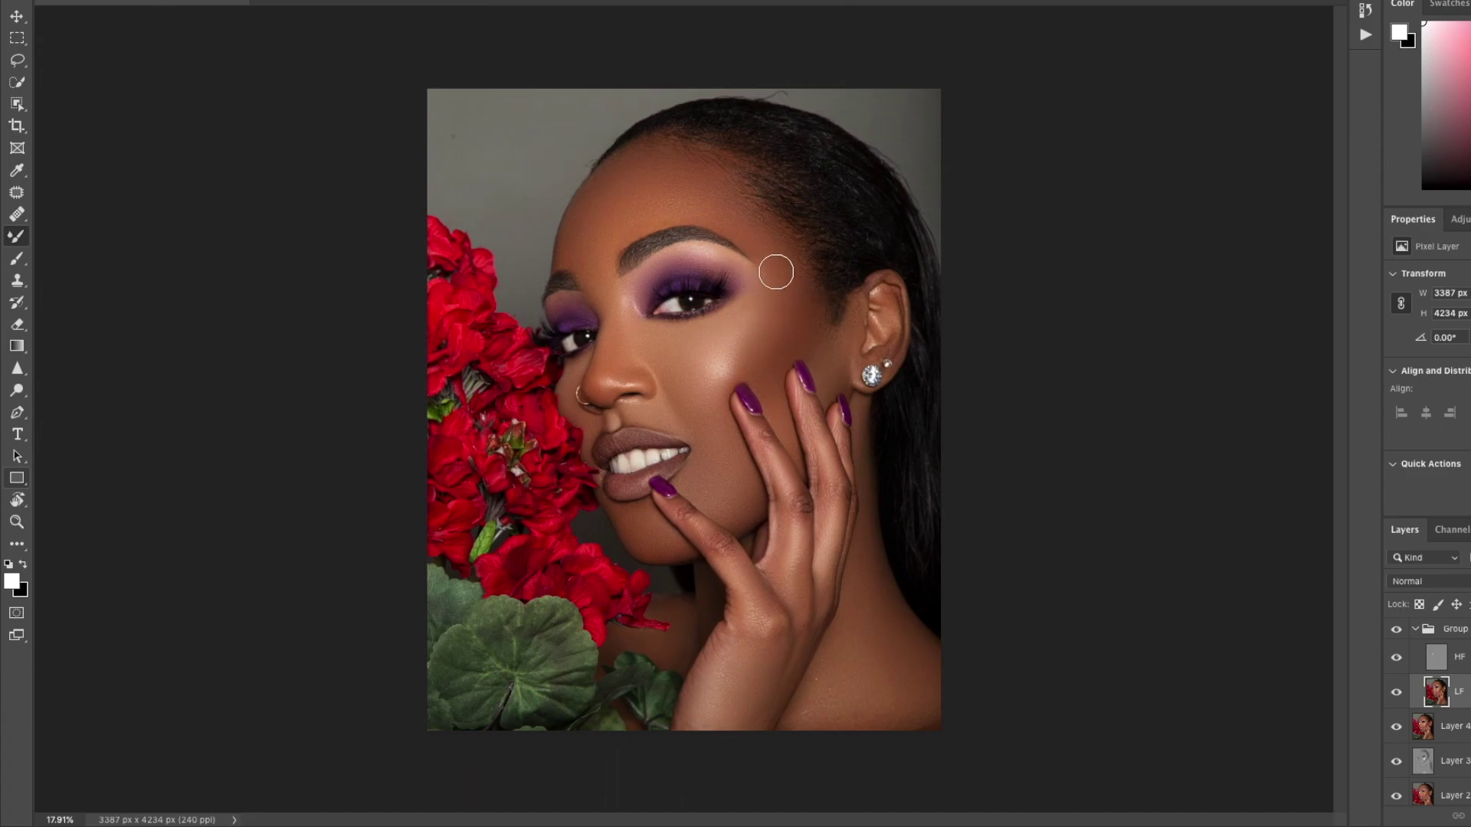
Merge all visible layers into a new layer above the frequency separation group.
key(z)
click(1457, 627)
key(super+alt+shift+e)
Clone clean backdrop along the outline of the head to remove the stray hairs, rotating the canvas as needed.
click(17, 281)
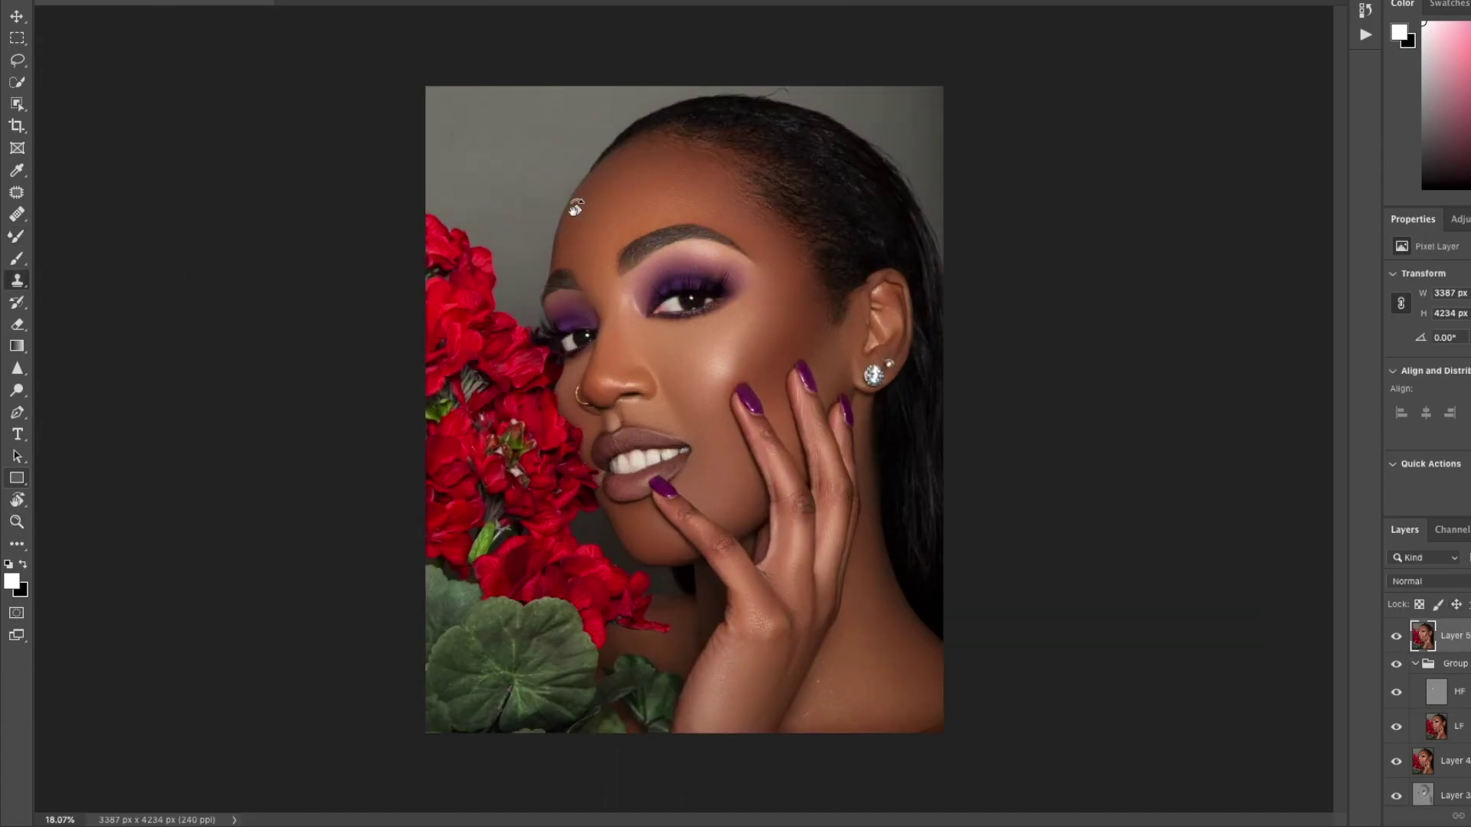
key(r)
drag(574, 211, 389, 395)
click(57, 1)
key(Return)
alt+click(416, 179)
drag(420, 170, 382, 347)
key(r)
drag(423, 230, 141, 319)
key(s)
alt+click(342, 369)
drag(357, 364, 397, 284)
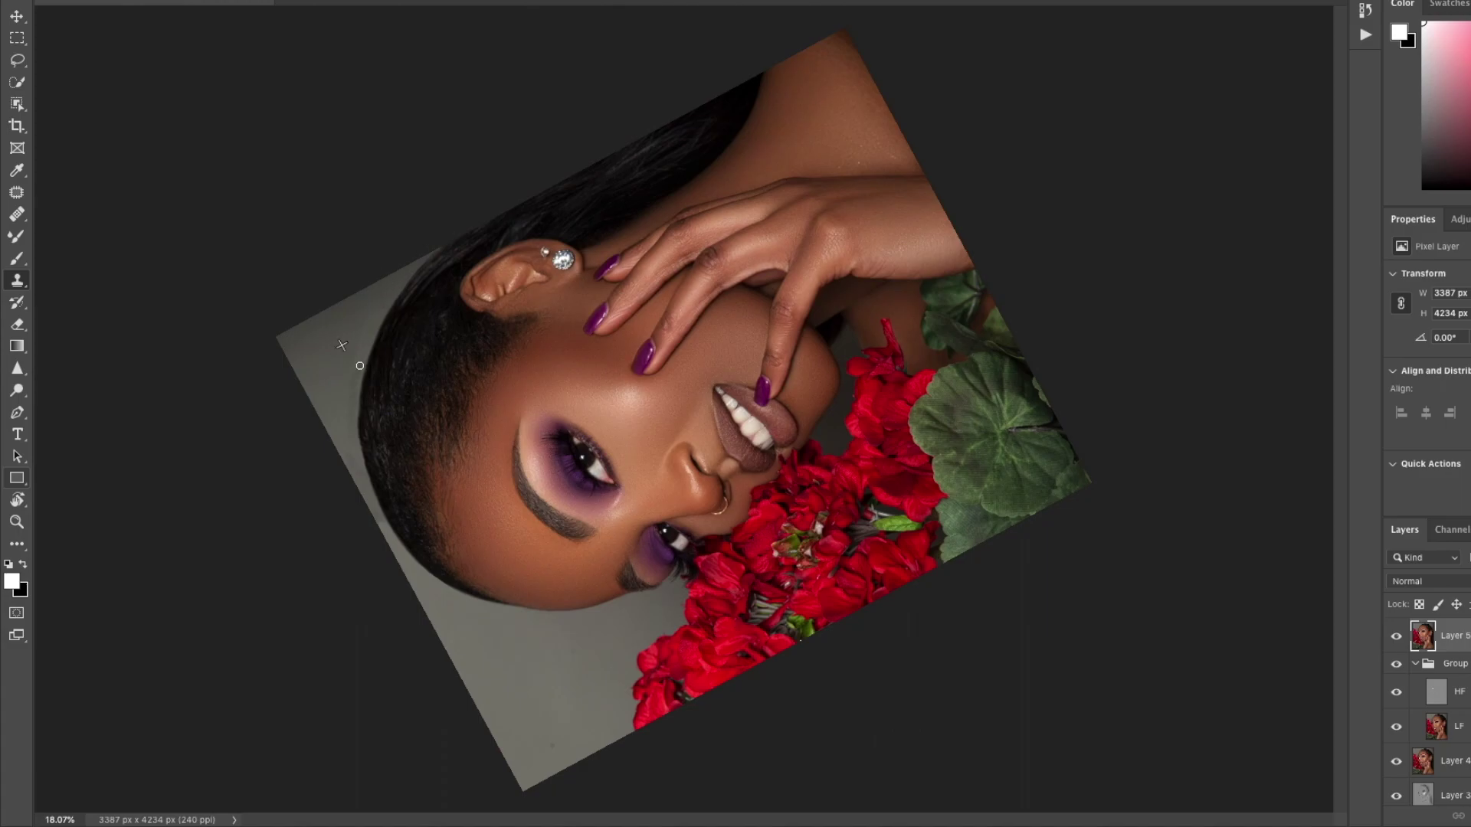
alt+click(343, 425)
click(355, 437)
Reset the canvas rotation, quick-select the backdrop around the head and paint it with its sampled gray.
double_click(17, 501)
key(z)
drag(606, 556, 578, 558)
key(w)
drag(601, 123, 575, 167)
key(i)
click(482, 127)
key(b)
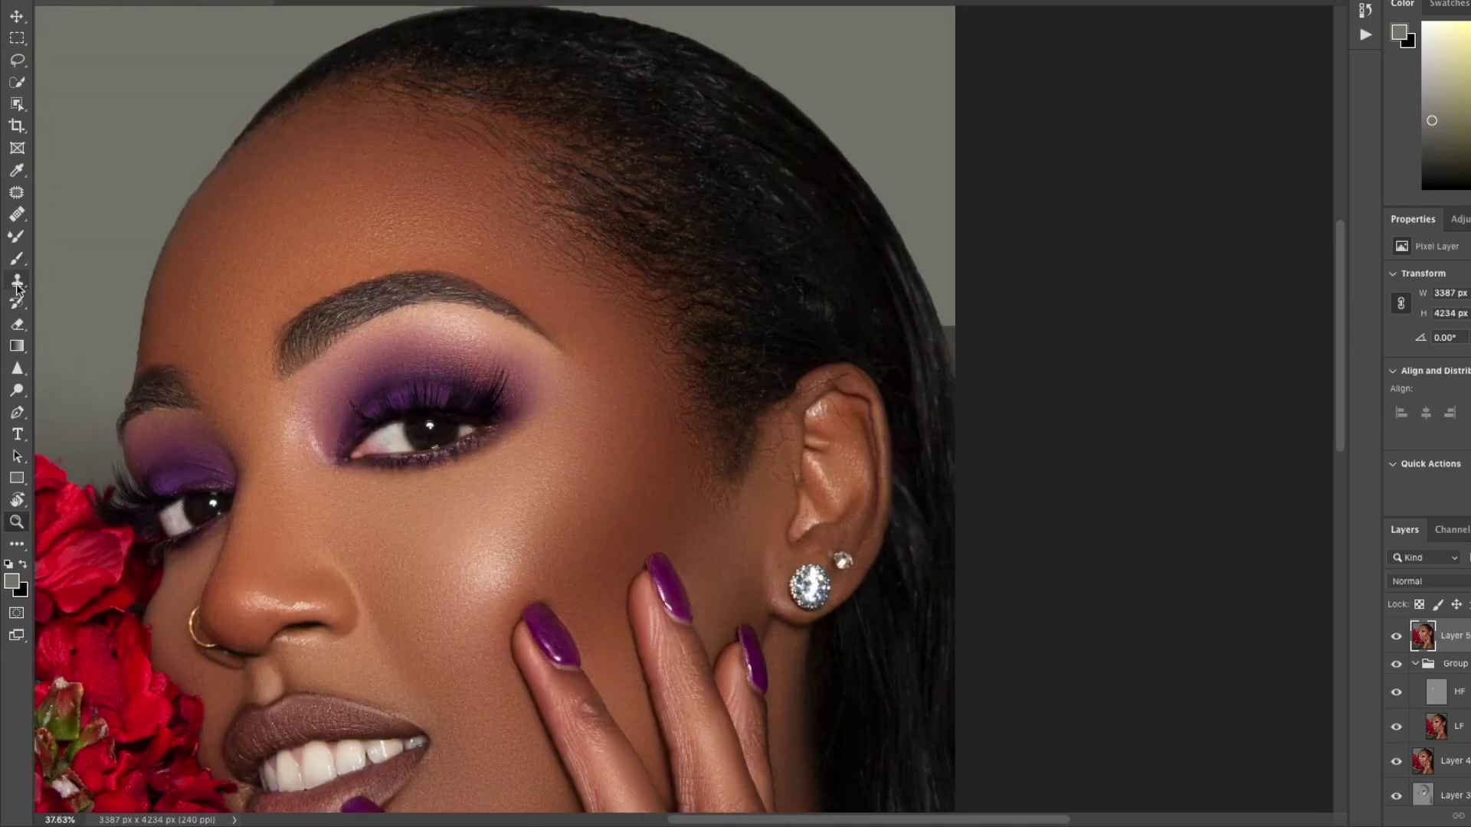
Clone gray over the dark backdrop remnant beside the hair and retouch the backdrop near the far eye's lashes.
key(s)
mouse_move(952, 328)
mouse_down()
mouse_move(949, 370)
mouse_move(923, 285)
mouse_move(958, 375)
mouse_up()
alt+click(947, 283)
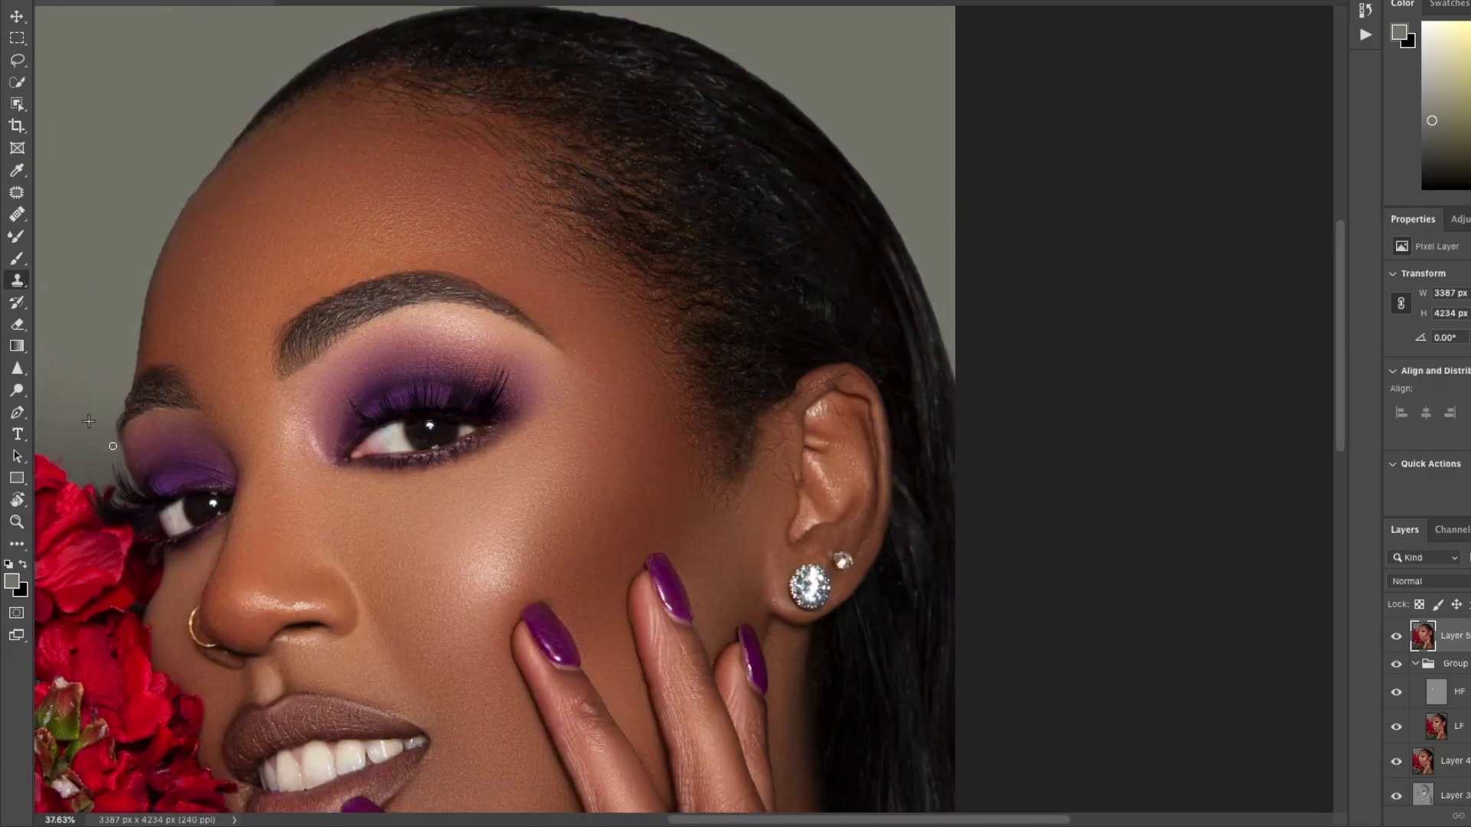
key(j)
mouse_move(108, 452)
mouse_down()
mouse_move(116, 397)
mouse_move(108, 452)
mouse_up()
key(ctrl+d)
key(z)
key(ctrl+0)
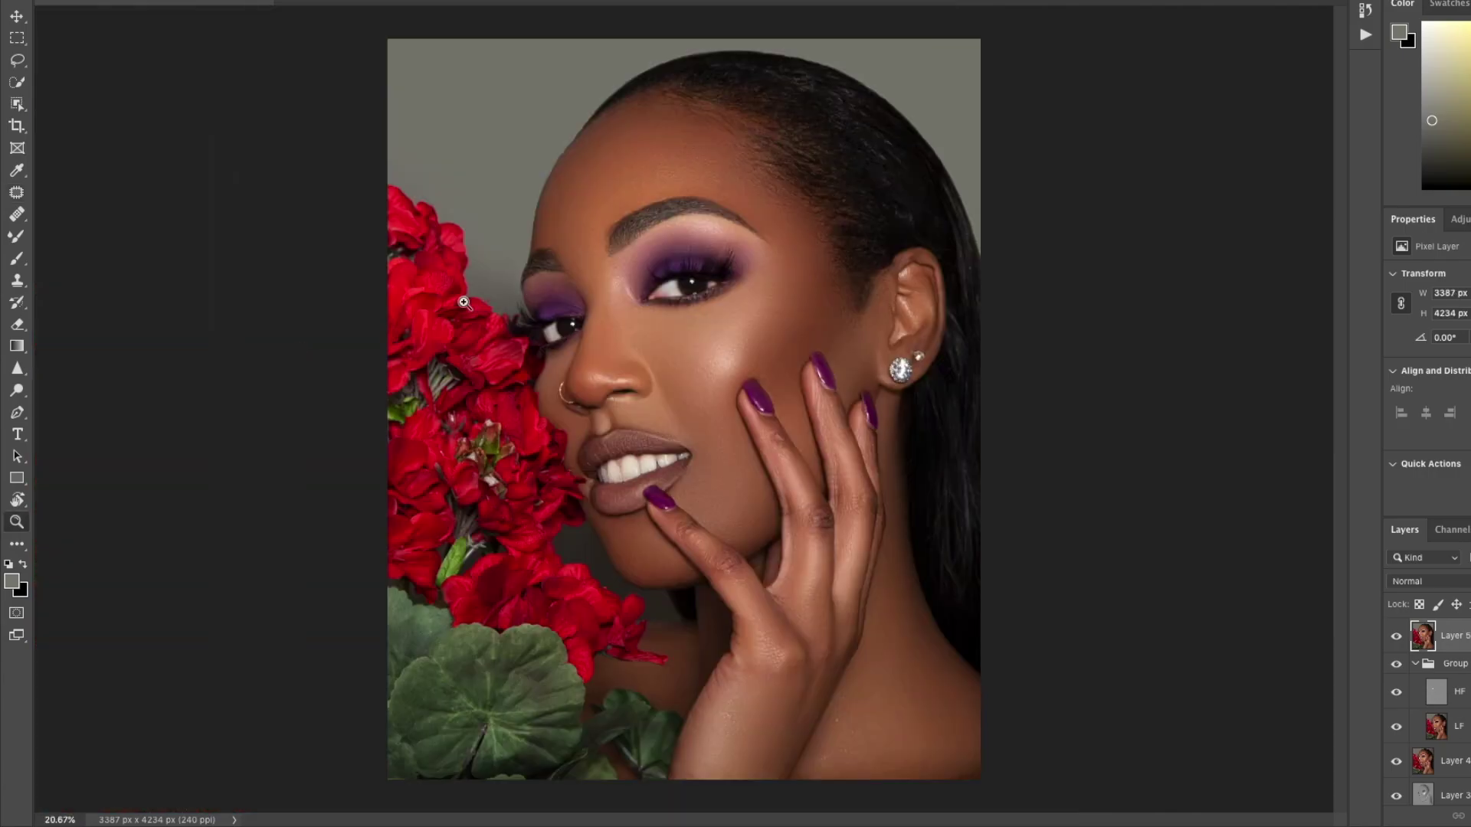
Quick-select the backdrop between the flowers and the forehead, even it out with the gray brush and deselect.
drag(599, 383, 559, 383)
key(w)
drag(505, 145, 524, 307)
key(b)
click(343, 1)
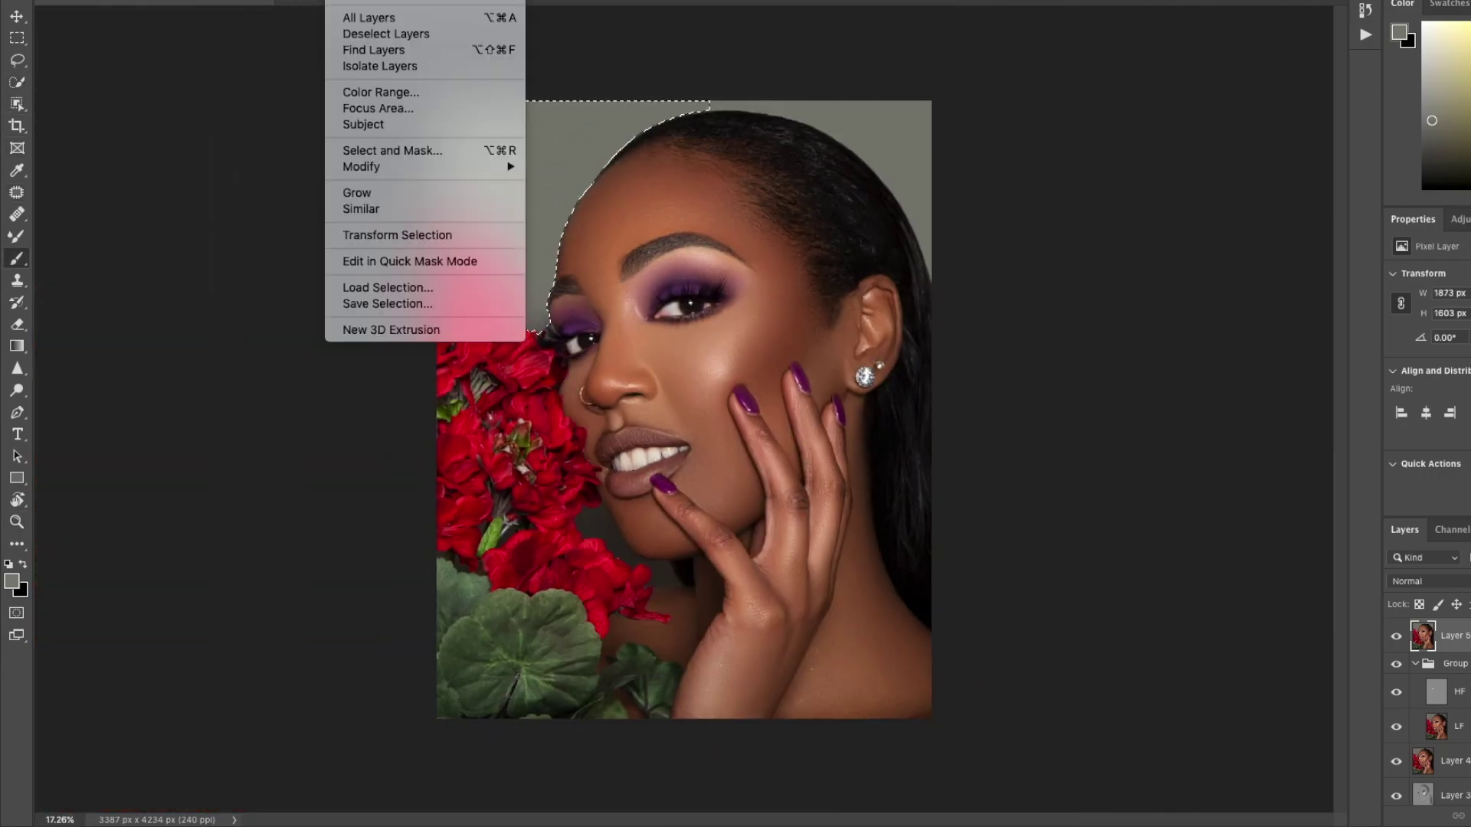
key(super+d)
Clean up the forehead and hairline edge against the gray backdrop with the Clone Stamp.
key(z)
drag(567, 220, 625, 220)
drag(610, 122, 670, 122)
key(s)
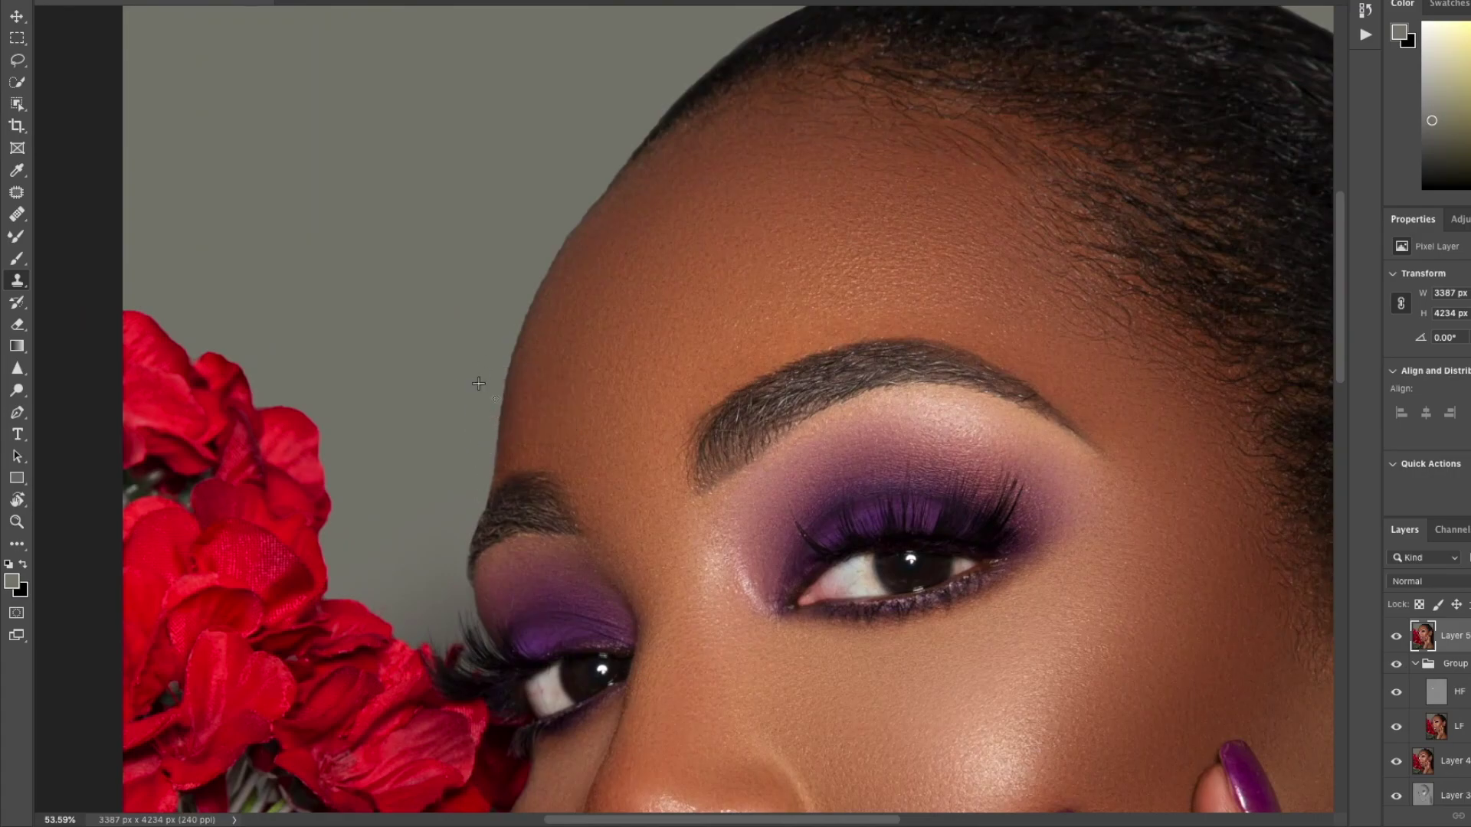
alt+click(589, 164)
key(j)
Open the merged layer in the Liquify filter and adjust the warp brush size.
key(z)
drag(919, 241, 805, 236)
click(393, 1)
click(450, 59)
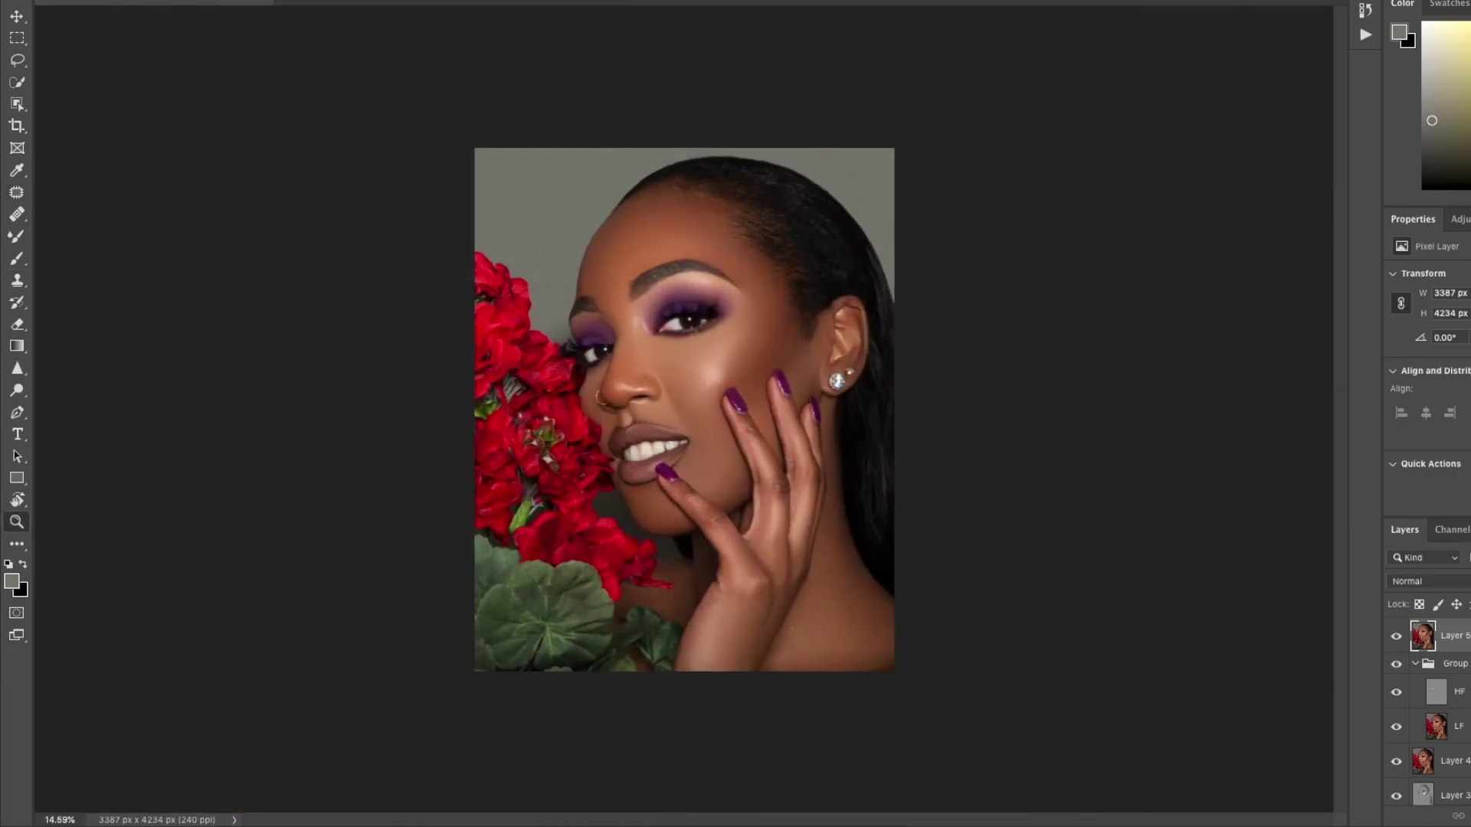
key(ctrl+shift+x)
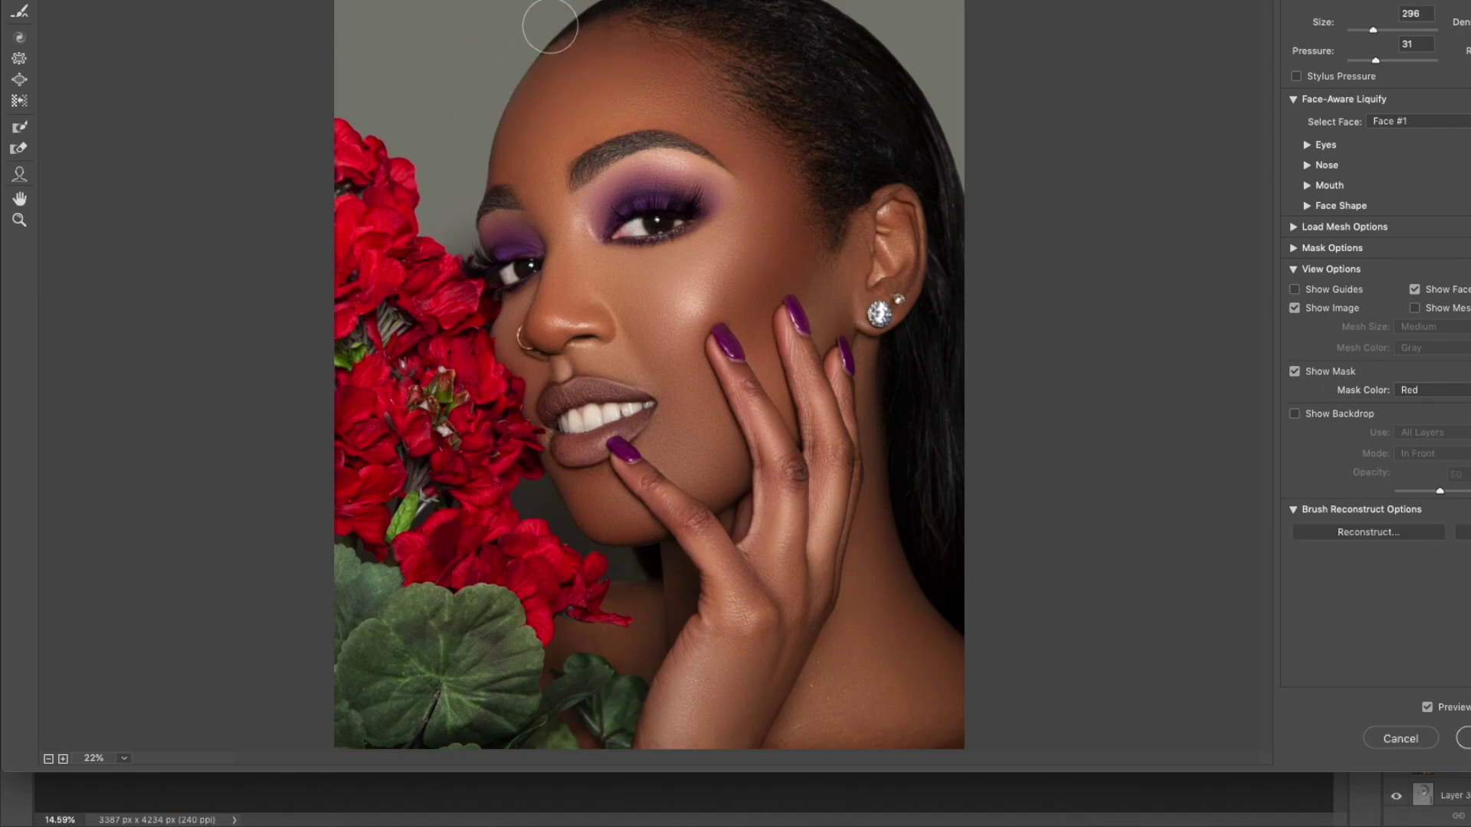
key(bracketright)
key(bracketright)
key(bracketright)
key(bracketright)
key(bracketright)
key(bracketleft)
key(bracketleft)
key(bracketleft)
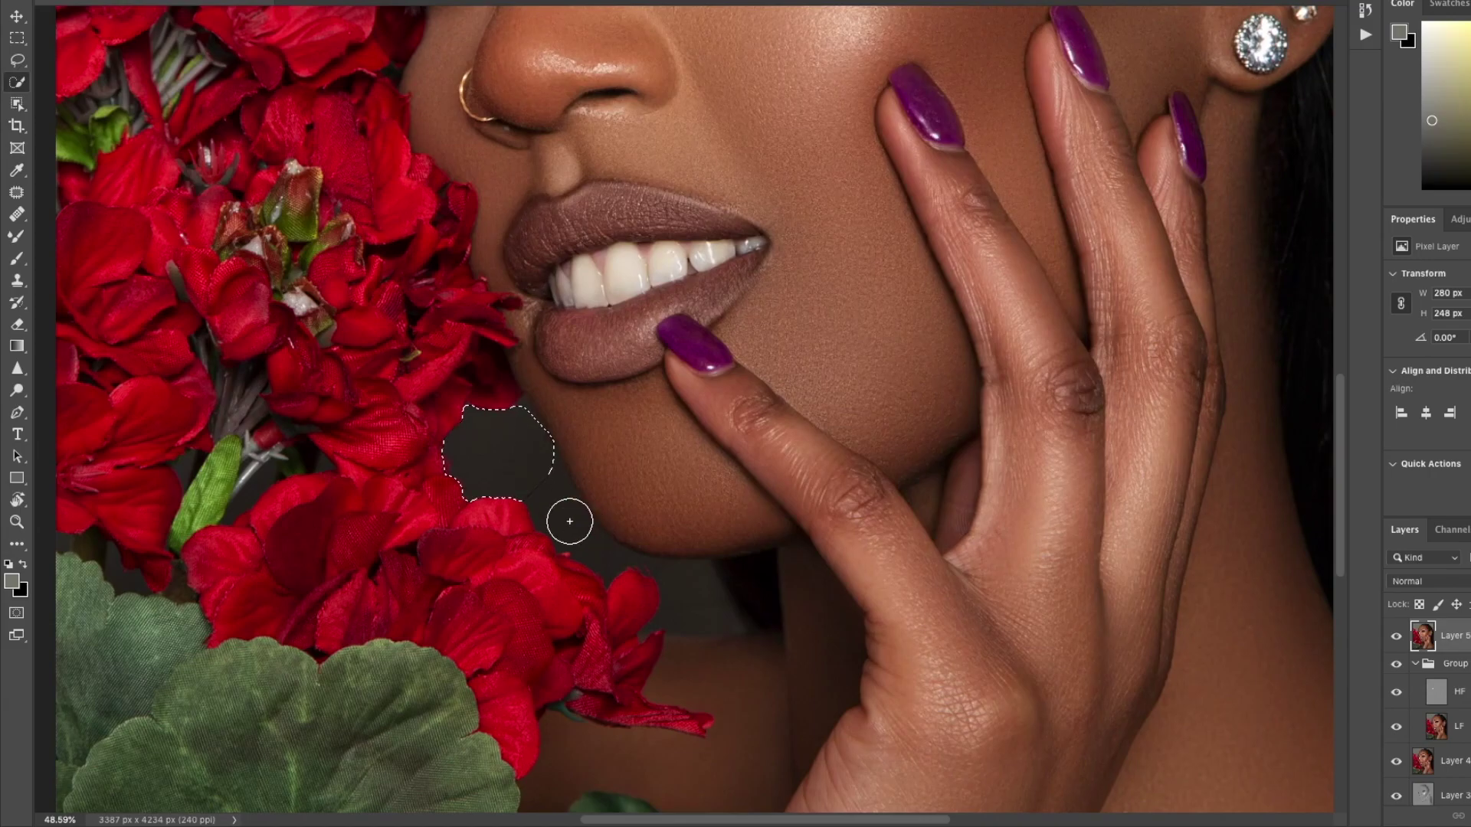
Quick-select the dark backdrop gap between the chin and the flowers, subtracting the petal and black hair.
mouse_move(565, 519)
mouse_down()
mouse_move(673, 611)
mouse_move(615, 615)
mouse_move(720, 443)
mouse_move(552, 417)
mouse_move(749, 516)
mouse_move(665, 541)
mouse_move(554, 430)
mouse_move(413, 422)
mouse_move(582, 338)
mouse_up()
key(z)
key(w)
click(240, 290)
click(348, 181)
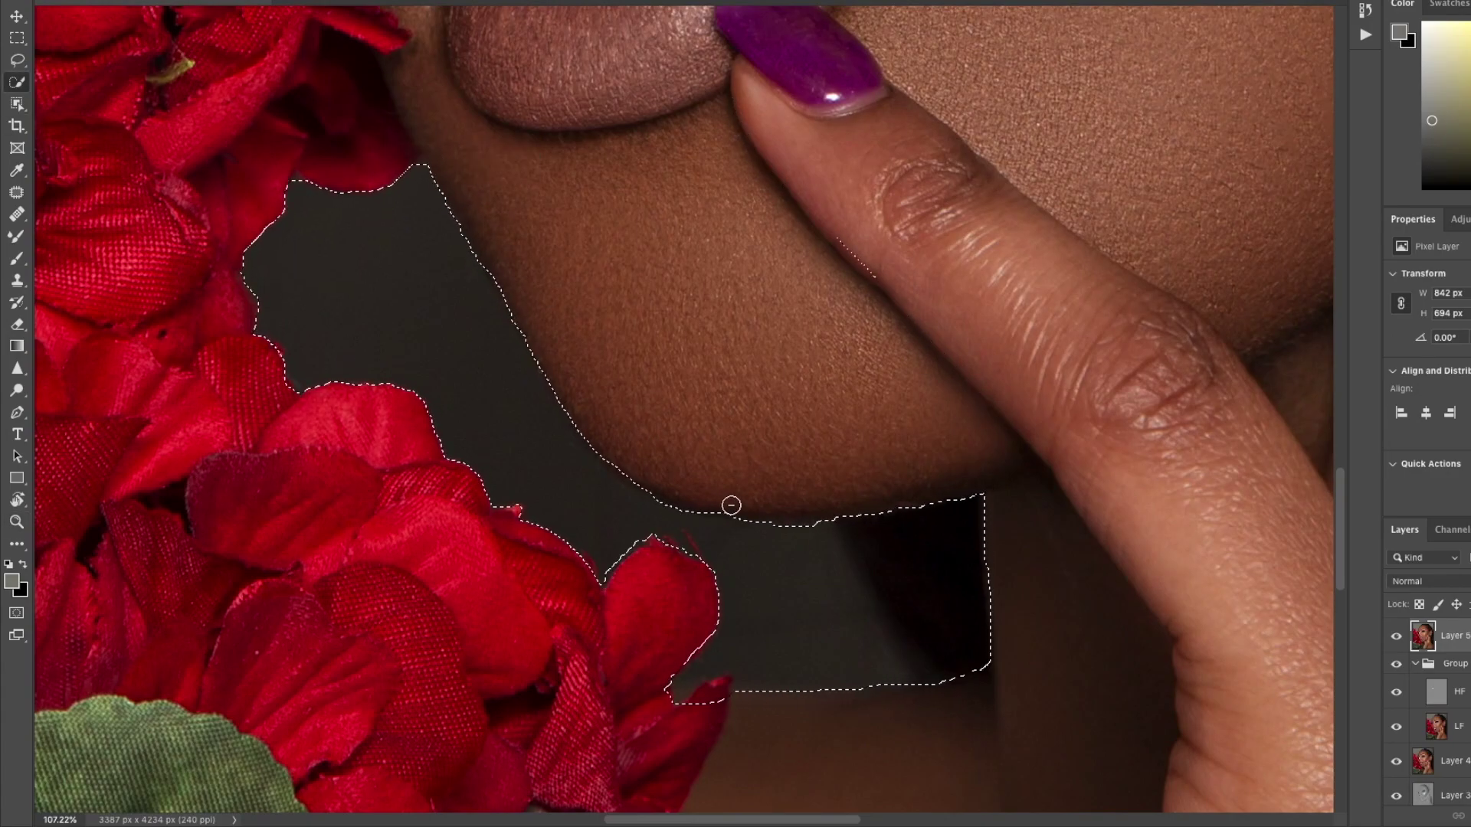
click(712, 691)
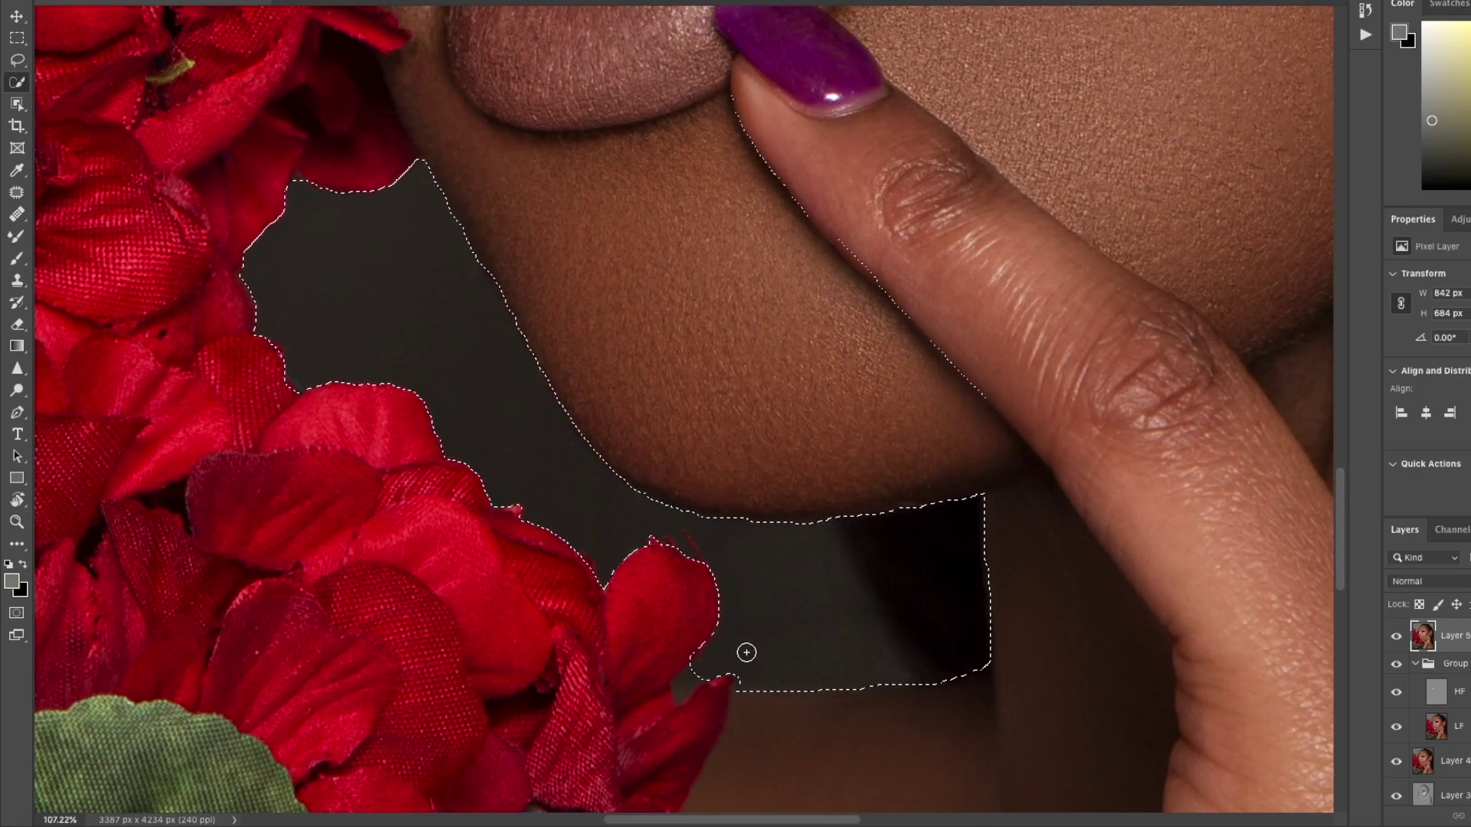
key(z)
mouse_move(688, 542)
mouse_down()
mouse_move(582, 541)
mouse_move(663, 542)
mouse_up()
key(w)
alt+click(832, 597)
Sample the light gray backdrop, paint the selected gap under the chin with it and deselect.
key(z)
drag(752, 531, 644, 530)
key(i)
click(502, 238)
key(b)
click(628, 543)
click(337, 2)
Smooth the jagged jaw edge beside the flowers with the Clone Stamp.
key(s)
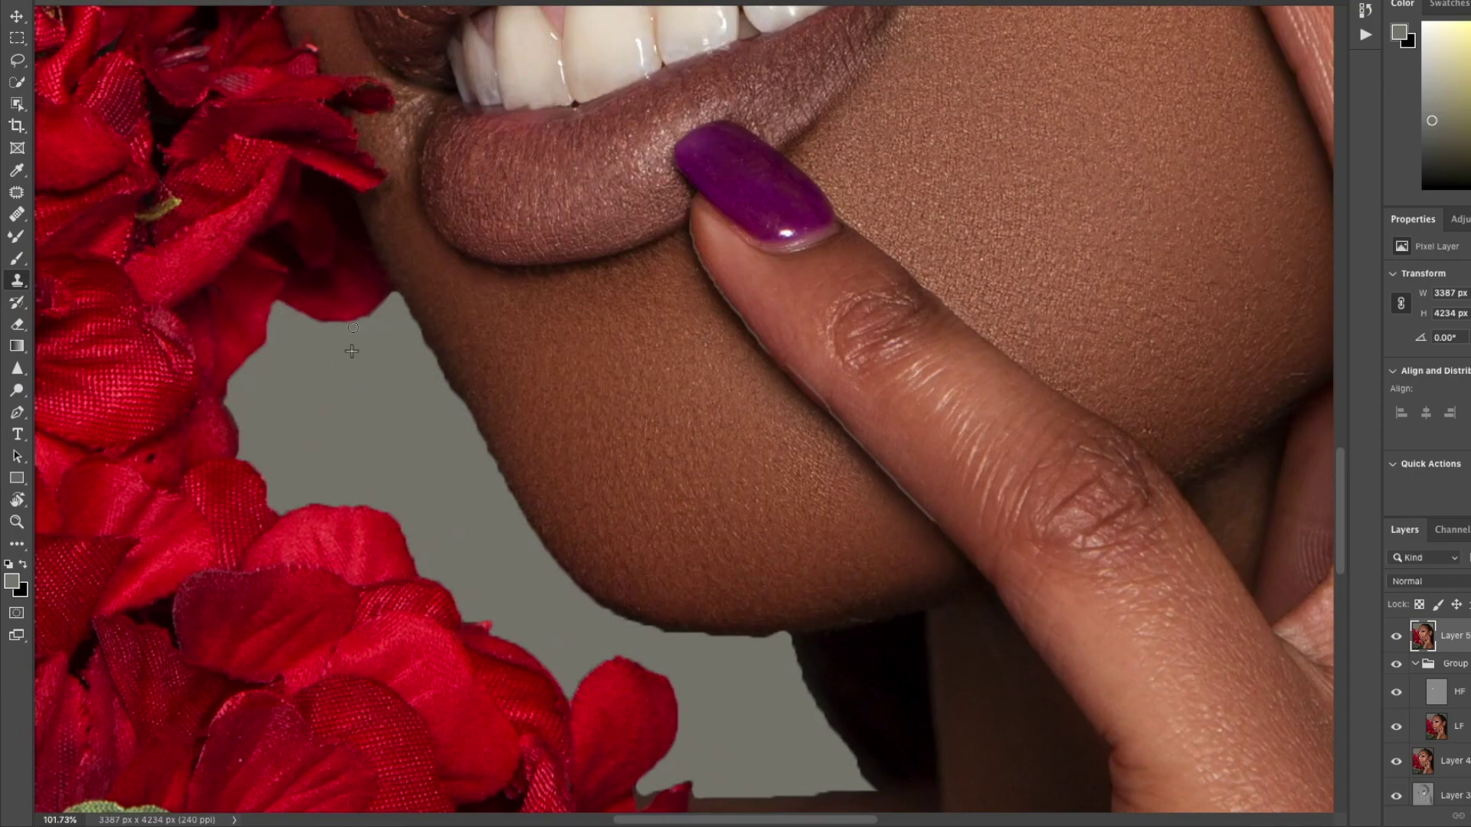
drag(452, 399, 464, 414)
drag(400, 329, 403, 325)
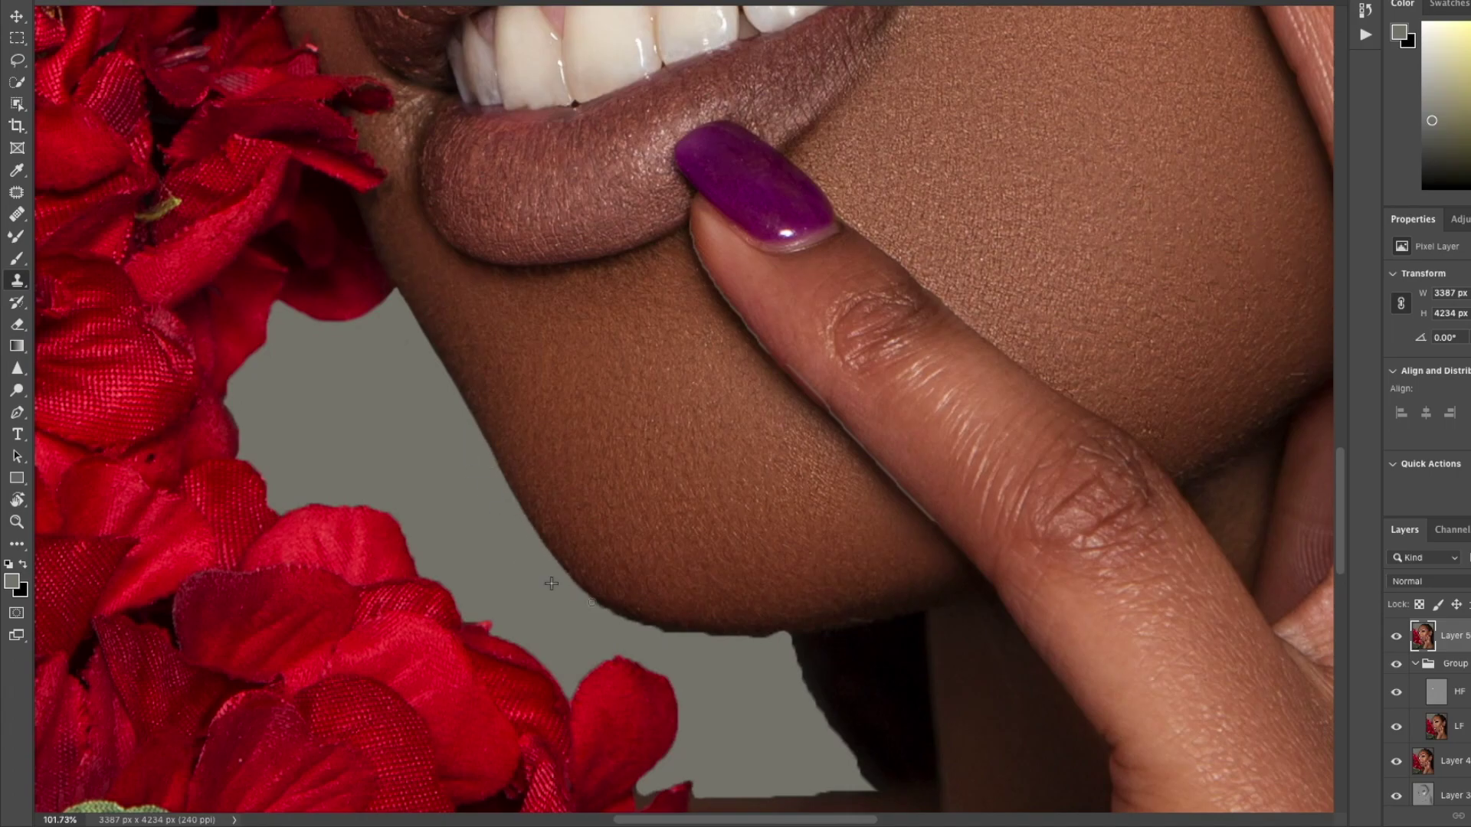
drag(591, 602, 616, 612)
Rotate the canvas and clone along the underside of the chin to clean its edge.
key(z)
drag(606, 537, 529, 536)
drag(697, 646, 774, 647)
key(r)
mouse_move(586, 580)
mouse_down()
mouse_move(864, 329)
mouse_move(851, 529)
mouse_up()
key(s)
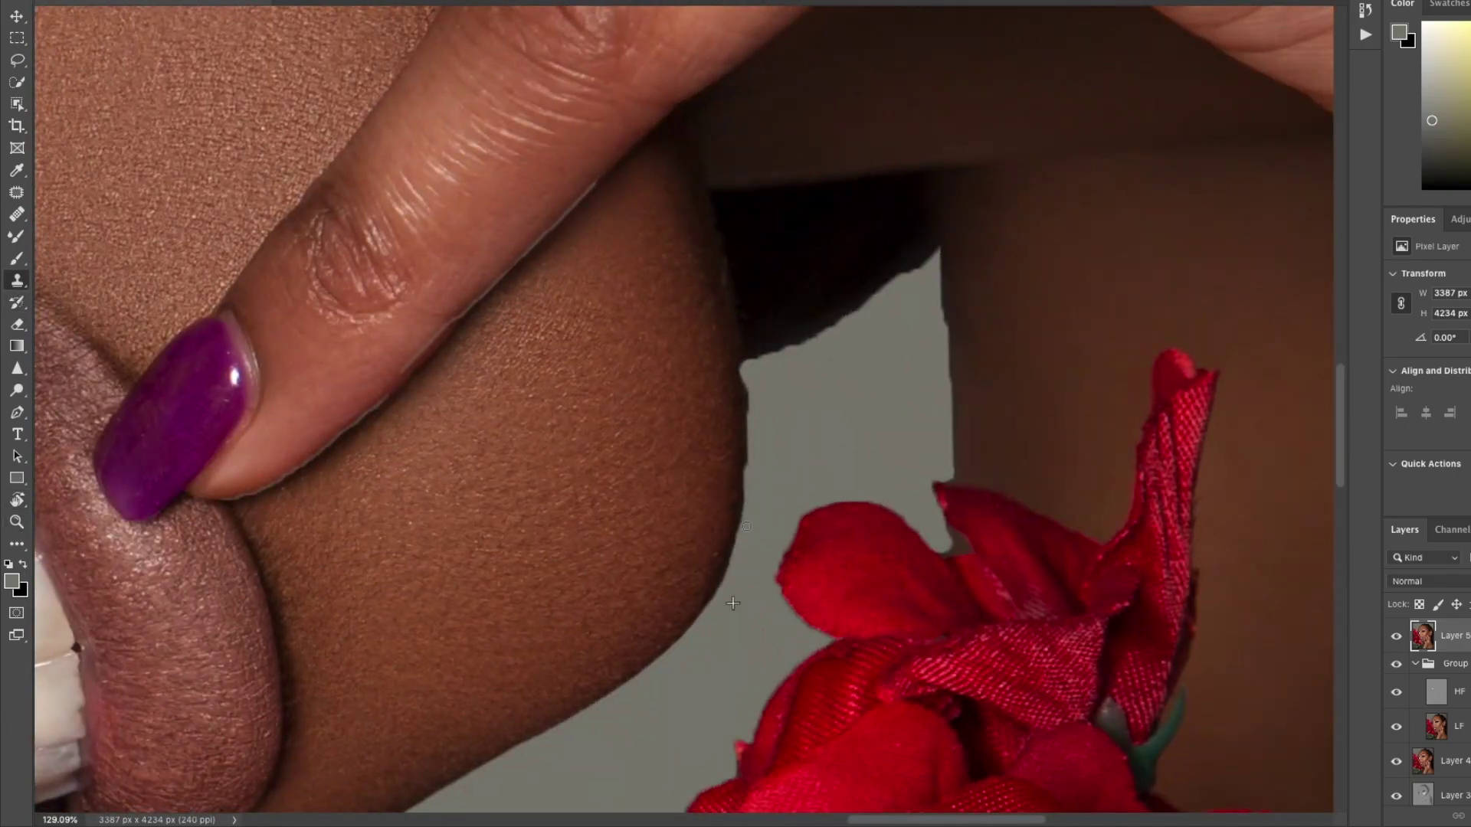
mouse_move(746, 512)
mouse_down()
mouse_move(746, 447)
mouse_move(797, 429)
mouse_up()
Clean the edge of the black hair below the chin against the gray backdrop with the Clone Stamp.
key(z)
key(s)
mouse_move(635, 270)
mouse_down()
mouse_move(654, 353)
mouse_move(121, 301)
mouse_up()
key(r)
key(s)
mouse_move(656, 383)
mouse_down()
mouse_move(660, 416)
mouse_move(668, 165)
mouse_up()
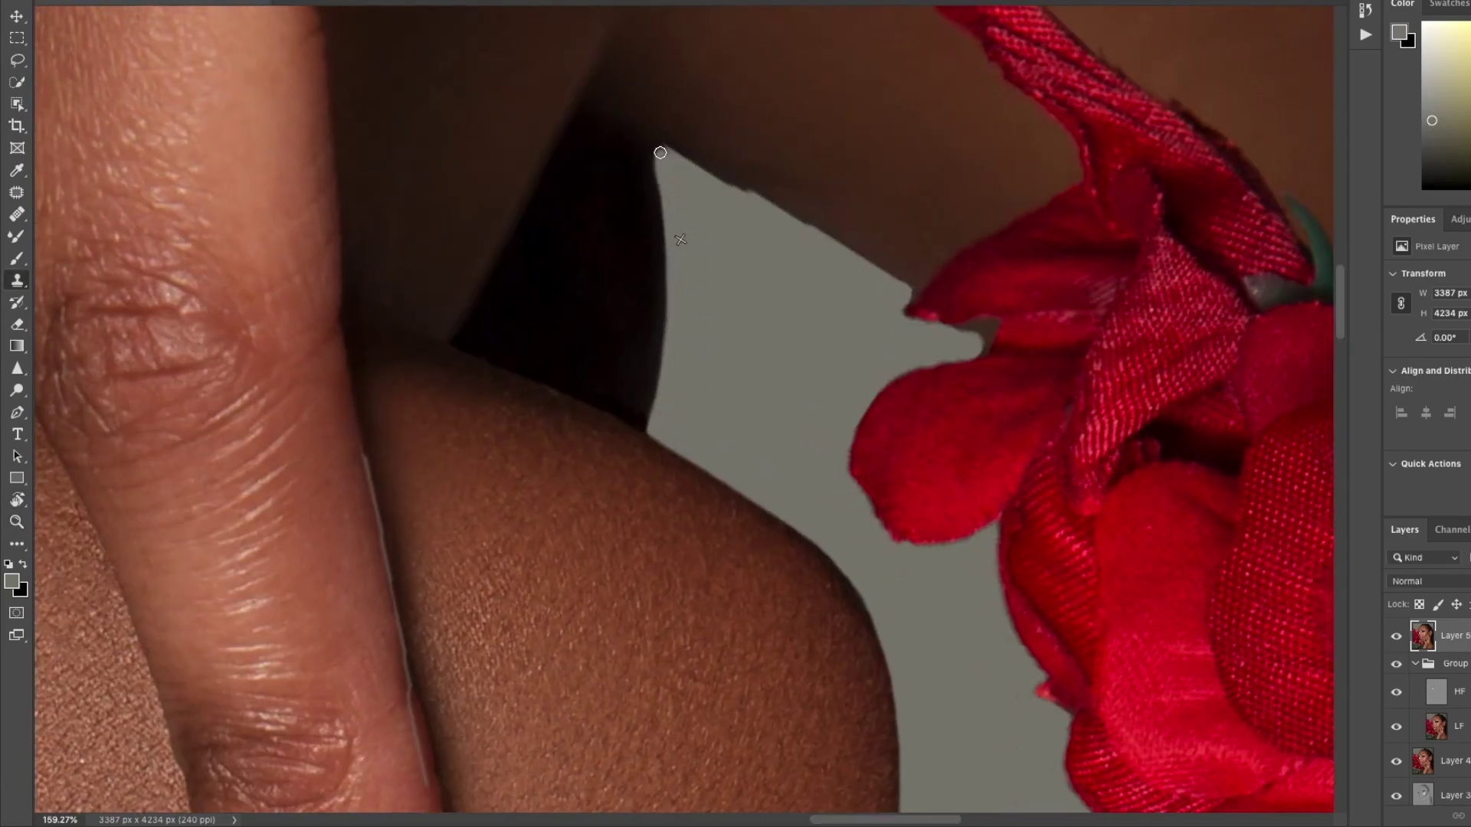
Straighten the rough shoulder edge between the hair and the petals with the Clone Stamp.
key(Escape)
key(z)
drag(677, 241, 245, 240)
drag(683, 598, 1111, 597)
key(r)
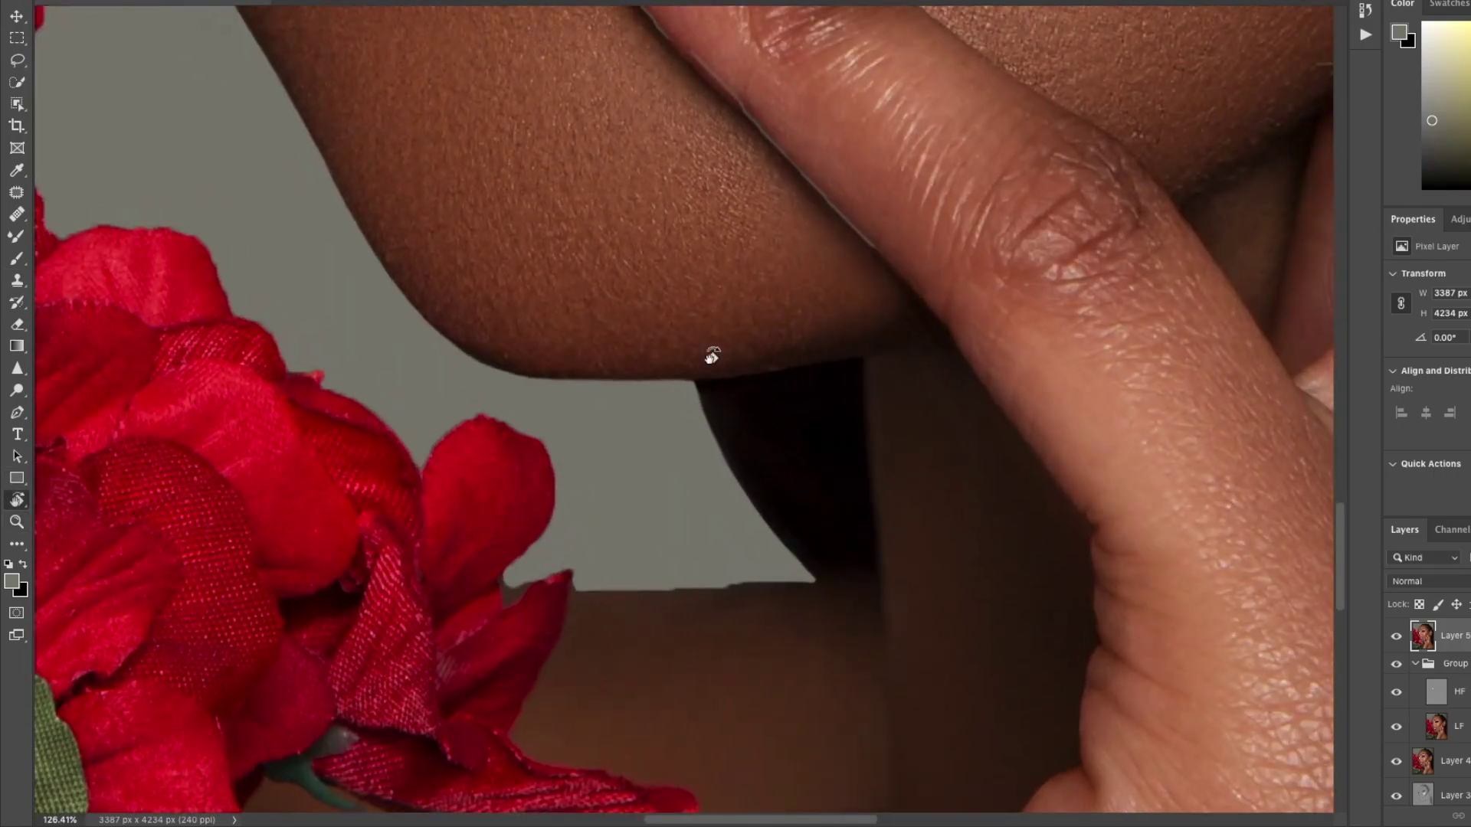
drag(749, 394, 595, 244)
key(s)
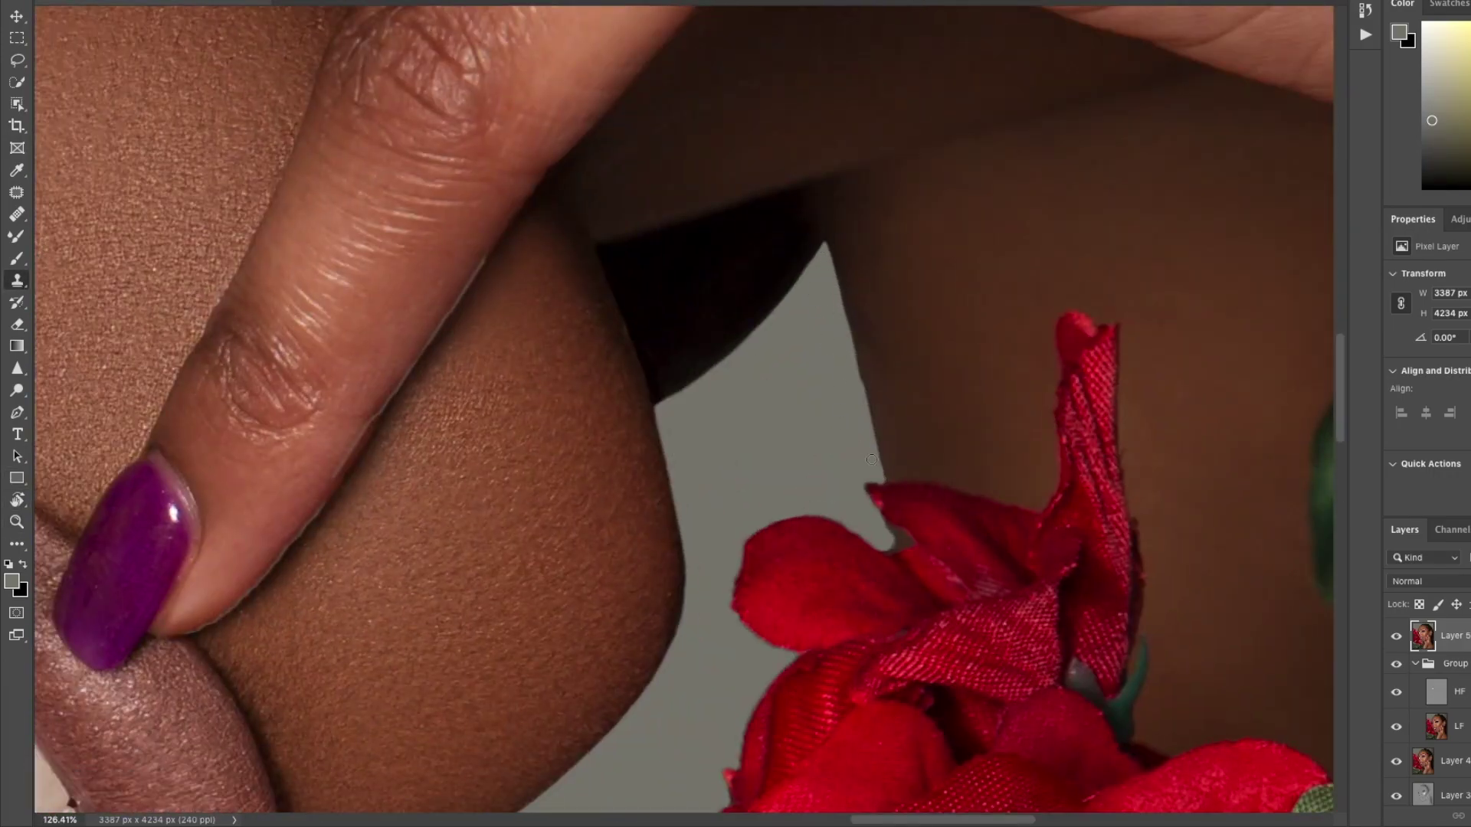
scroll(853, 382, up, 1)
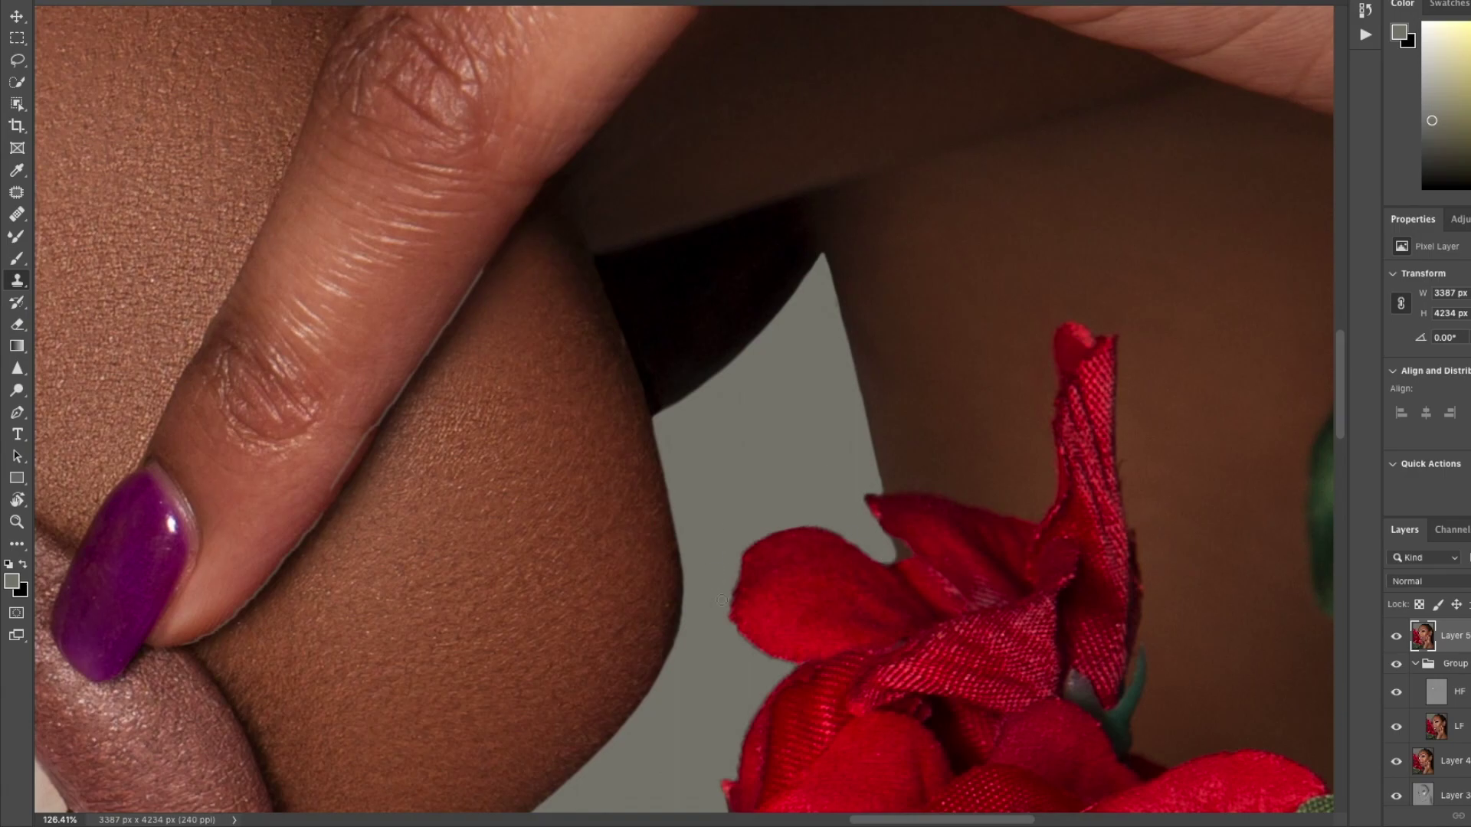
Clean the edges of the gray gap between the jaw and the red petals with the Clone Stamp.
key(space)
drag(792, 665, 579, 599)
key(r)
mouse_move(490, 559)
mouse_down()
mouse_move(411, 411)
mouse_move(450, 313)
mouse_move(538, 585)
mouse_up()
key(s)
key(r)
key(space)
drag(623, 647, 646, 136)
key(s)
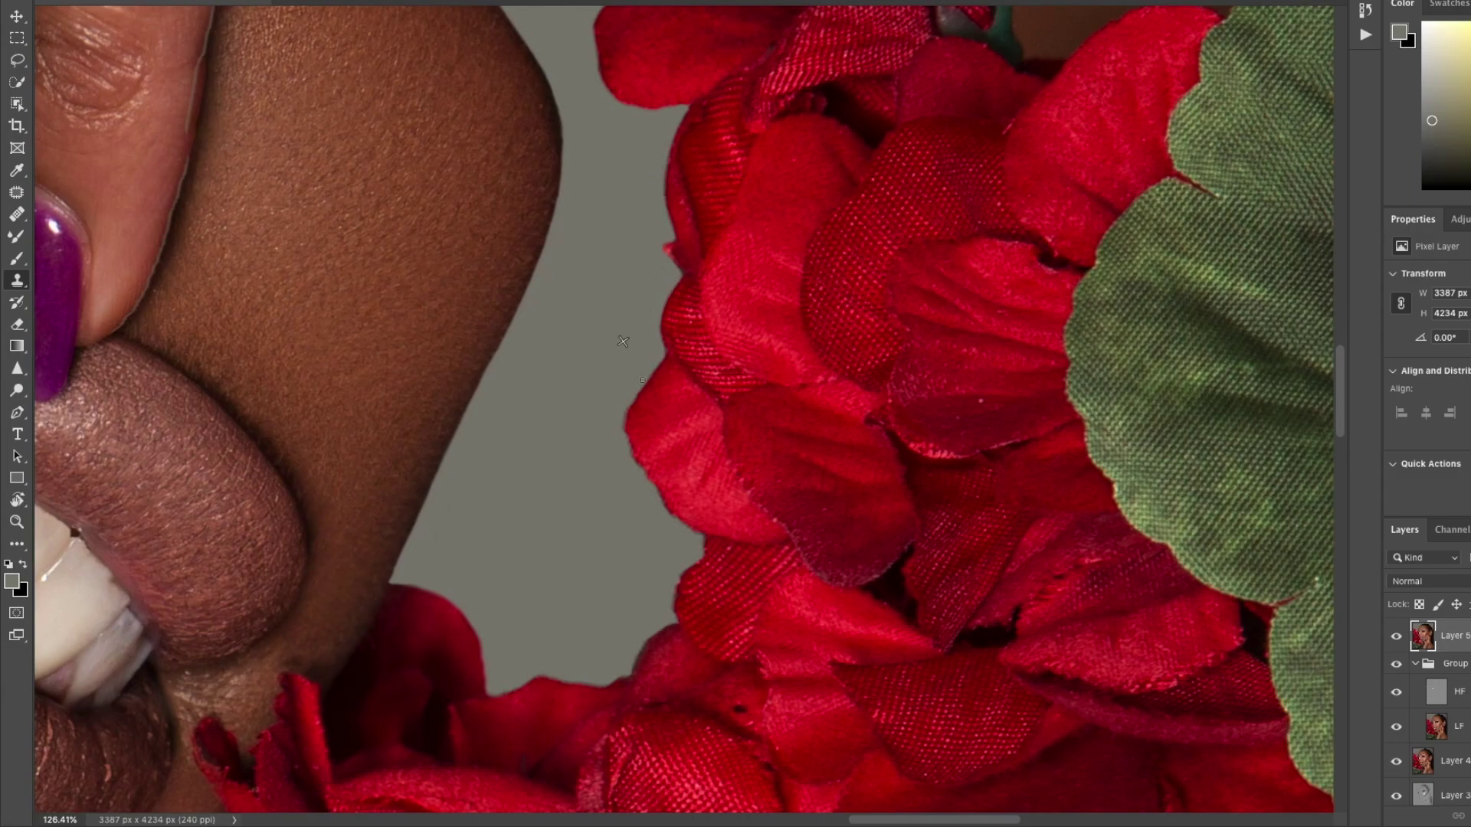
drag(672, 520, 673, 368)
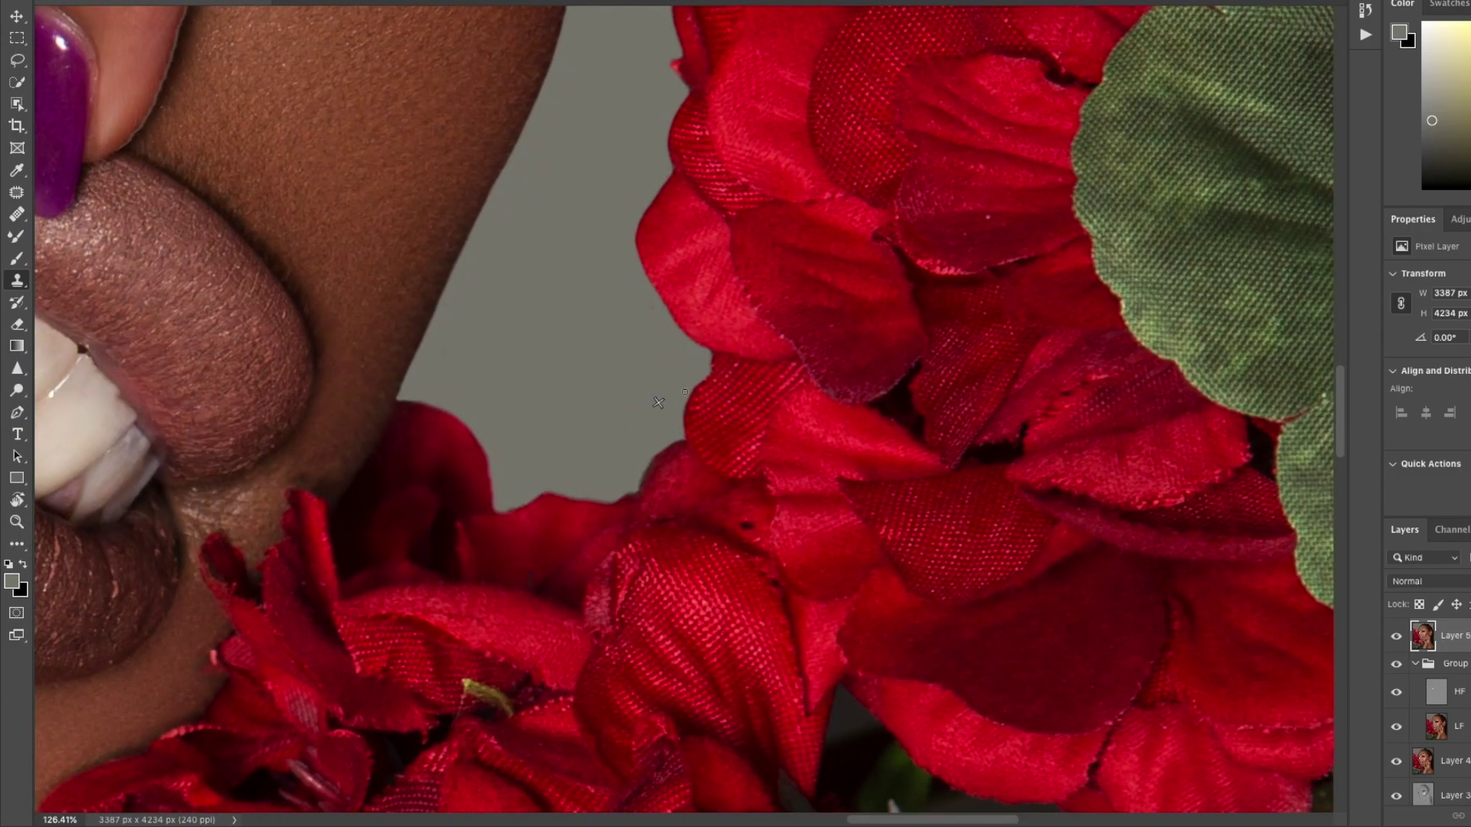
drag(637, 440, 680, 401)
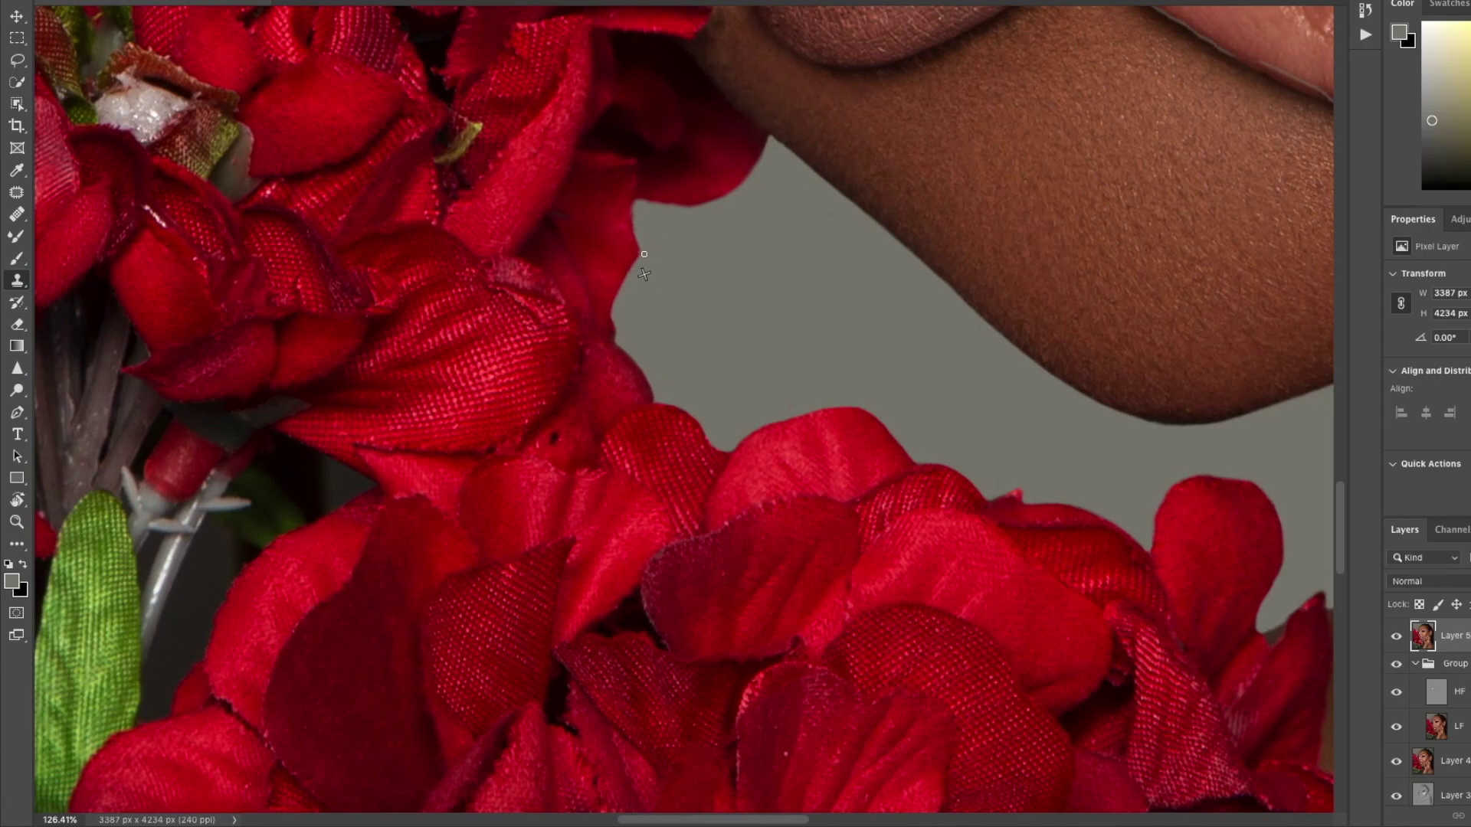
Smooth the outer edge of the red petals against the gray backdrop, up to the petals near the eyelashes.
mouse_move(684, 232)
mouse_down()
mouse_move(480, 378)
mouse_move(535, 647)
mouse_move(273, 493)
mouse_move(364, 675)
mouse_up()
alt+click(416, 600)
mouse_move(491, 440)
mouse_down()
mouse_move(459, 572)
mouse_move(473, 647)
mouse_up()
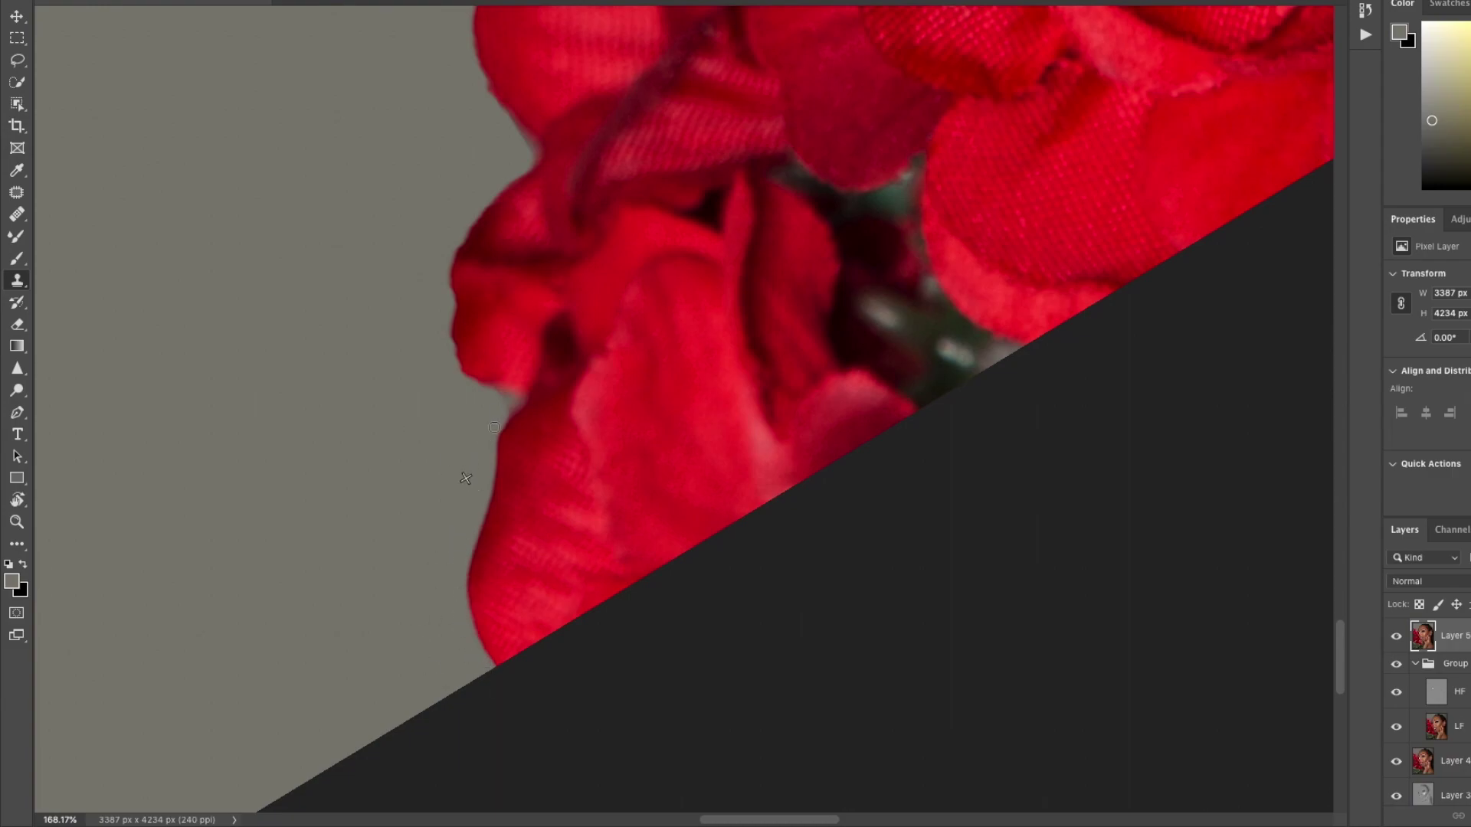
drag(449, 462, 450, 398)
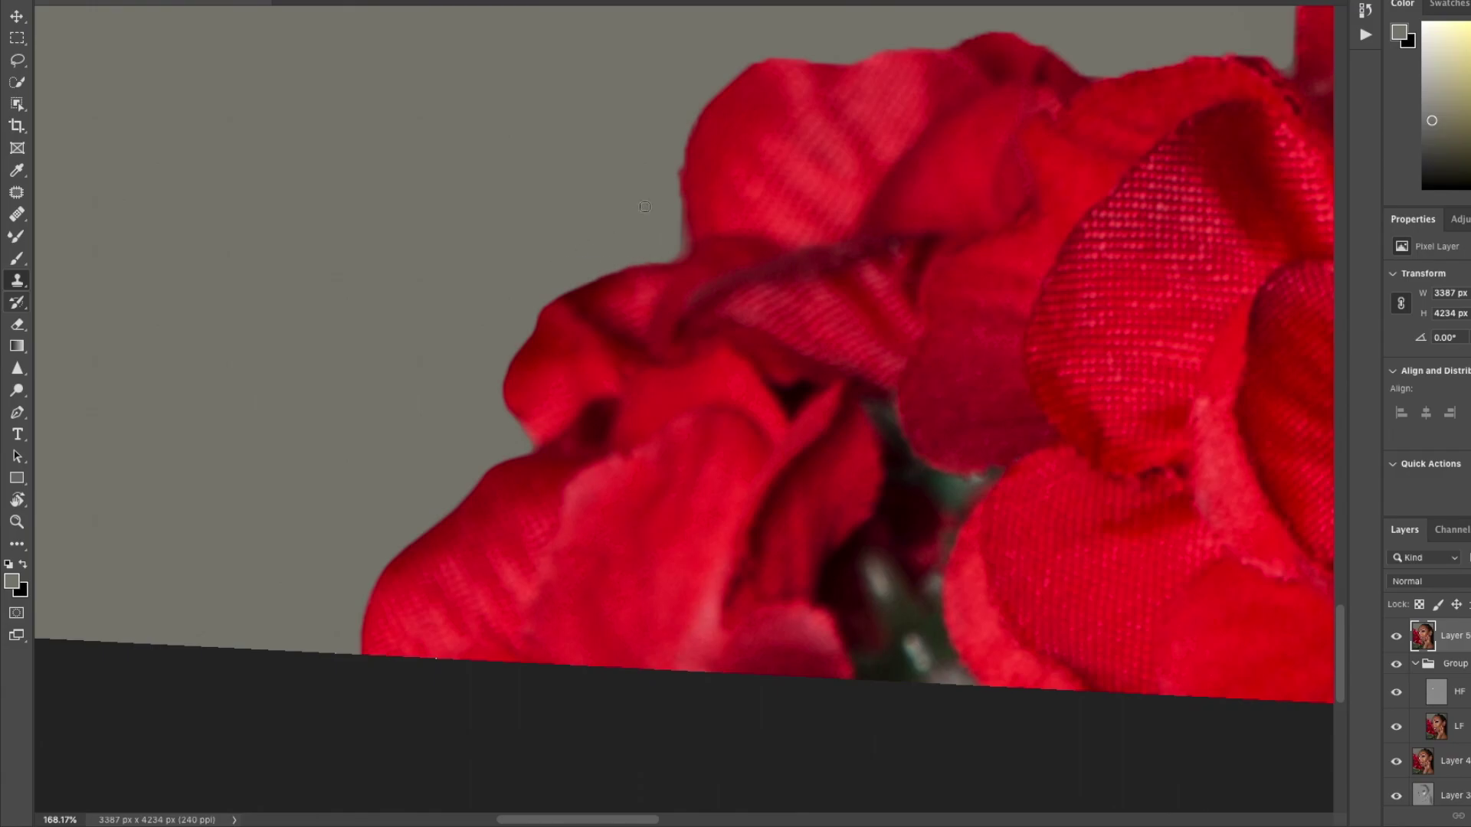
drag(741, 40, 396, 439)
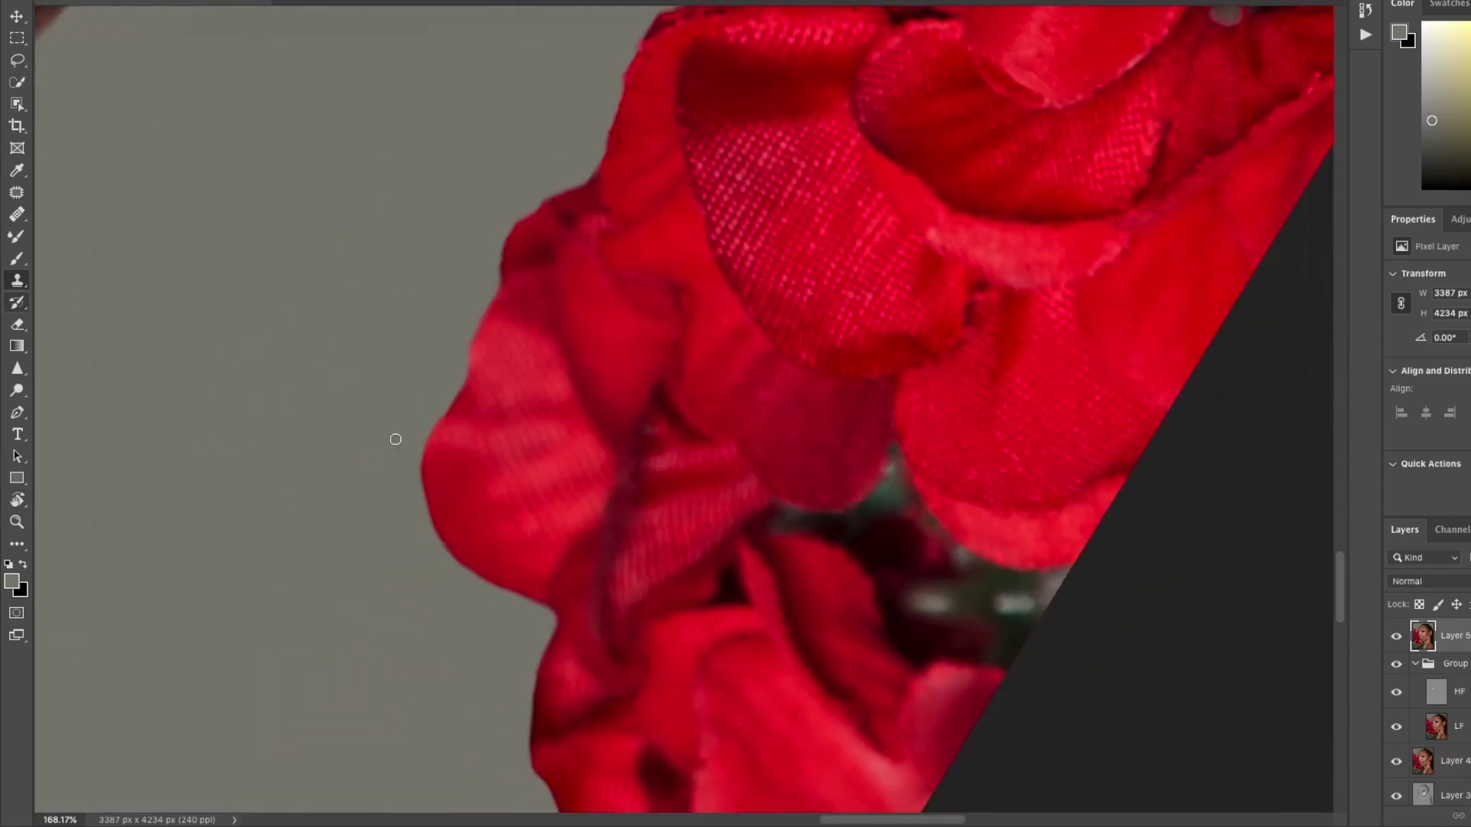
drag(558, 131, 459, 333)
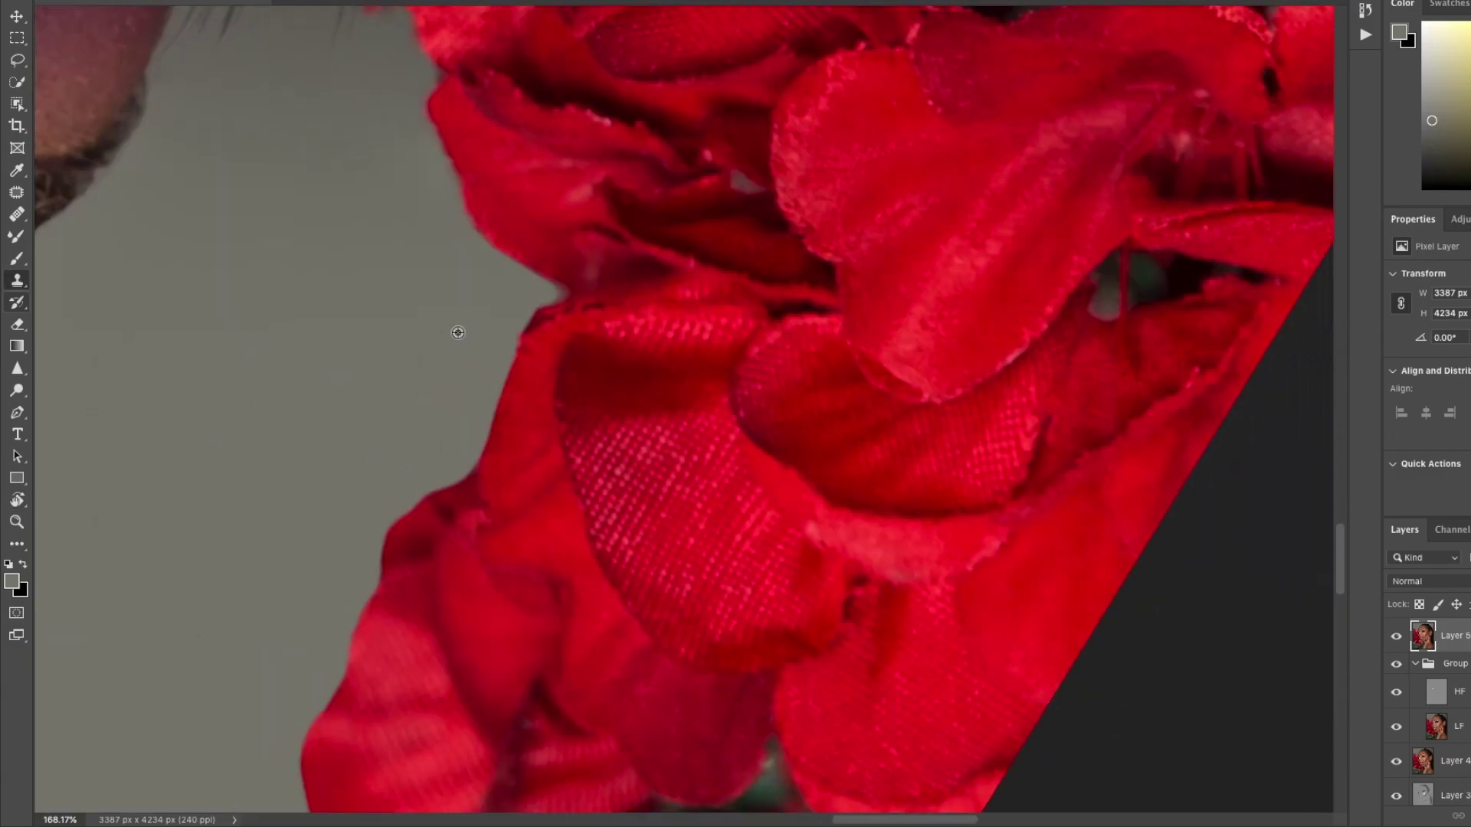
key(j)
drag(449, 148, 454, 157)
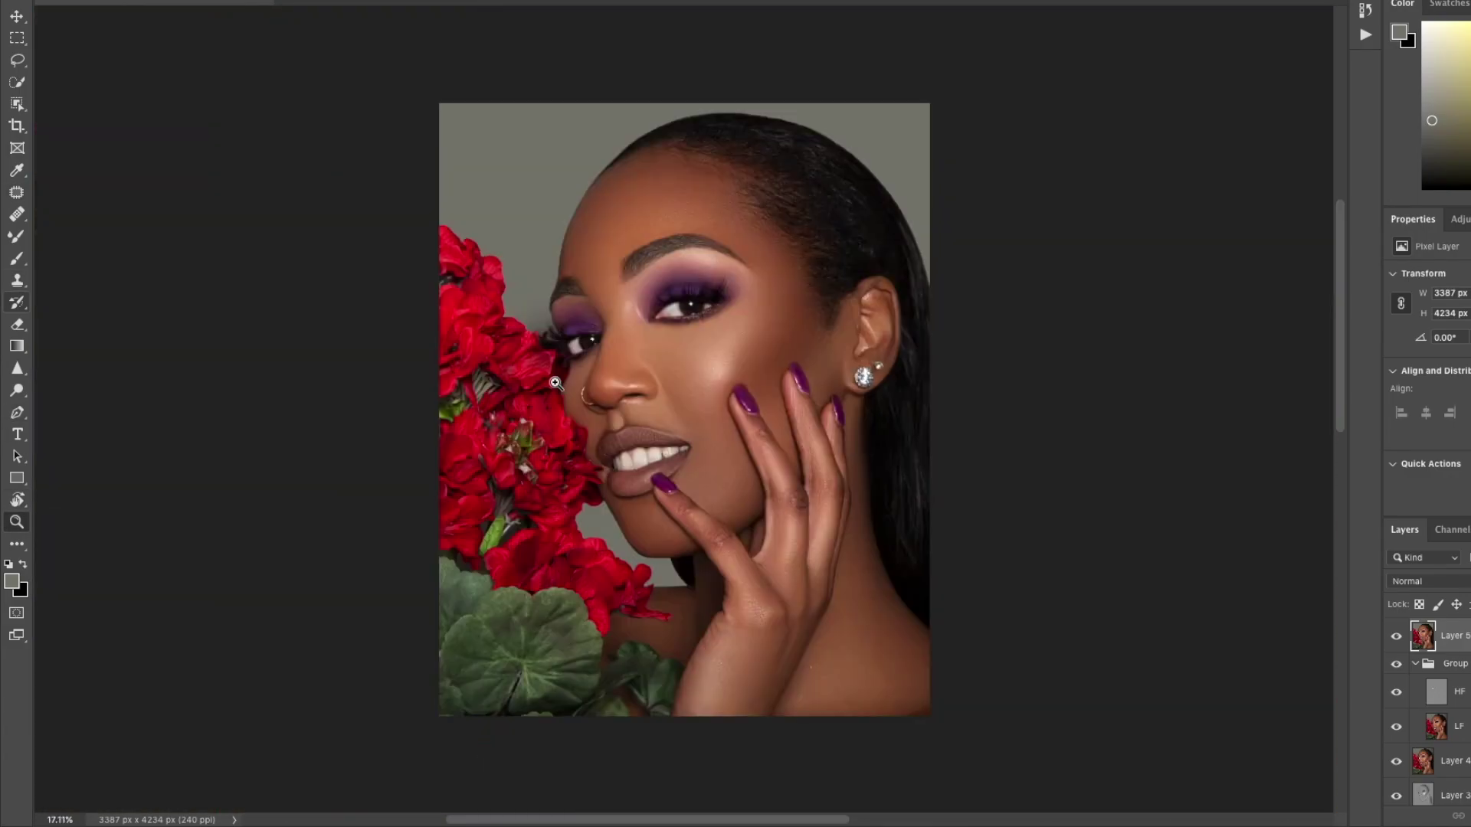
drag(587, 192, 684, 288)
drag(582, 267, 490, 269)
Merge all visible layers into a new layer and make a Quick Selection of the red flowers.
key(super+alt+shift+e)
key(super+0)
key(w)
drag(400, 218, 627, 664)
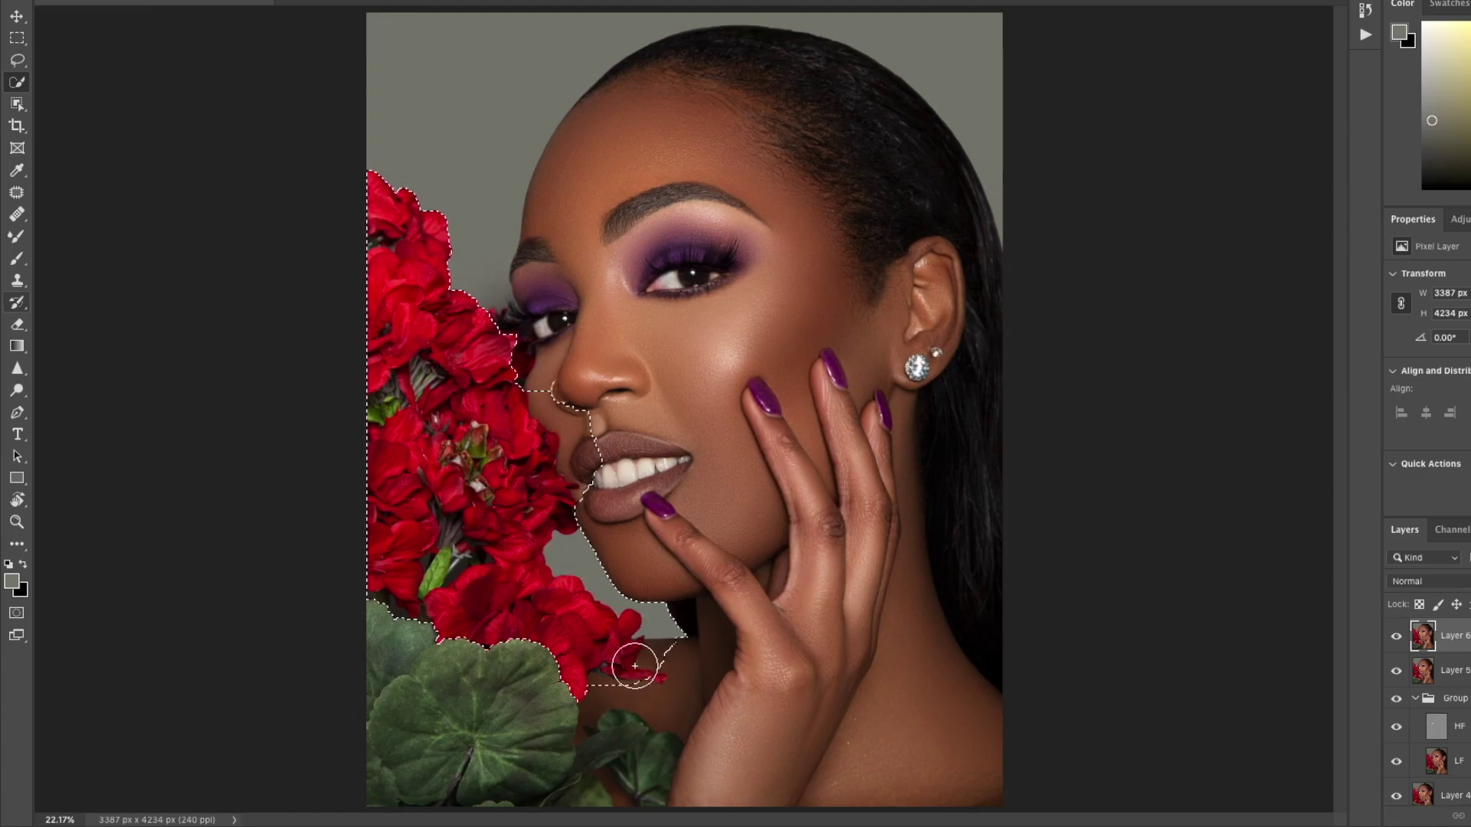
Refine the flower selection so it excludes the face, the eyelashes and the gray gap beside the chin.
drag(618, 571, 558, 407)
drag(569, 469, 681, 472)
drag(515, 415, 512, 416)
mouse_move(674, 470)
mouse_down()
mouse_move(558, 470)
mouse_move(705, 469)
mouse_up()
drag(614, 421, 617, 421)
drag(545, 214, 578, 396)
drag(414, 145, 489, 418)
mouse_move(533, 372)
mouse_down()
mouse_move(560, 163)
mouse_move(529, 355)
mouse_up()
drag(713, 344, 613, 345)
drag(655, 254, 751, 256)
drag(591, 383, 553, 305)
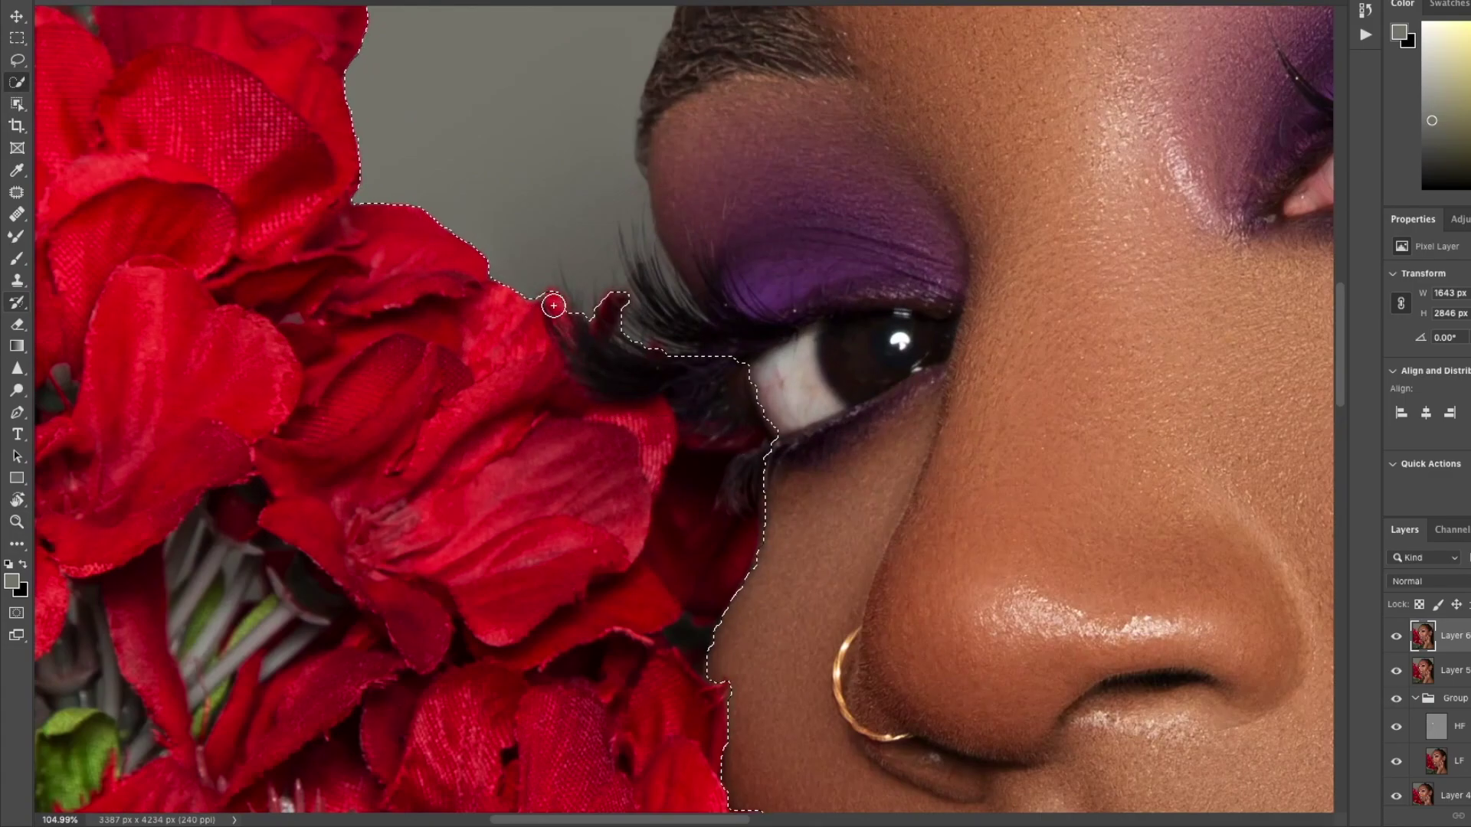
key(ctrl+0)
mouse_move(576, 588)
mouse_down()
mouse_move(677, 608)
mouse_move(676, 572)
mouse_move(644, 570)
mouse_up()
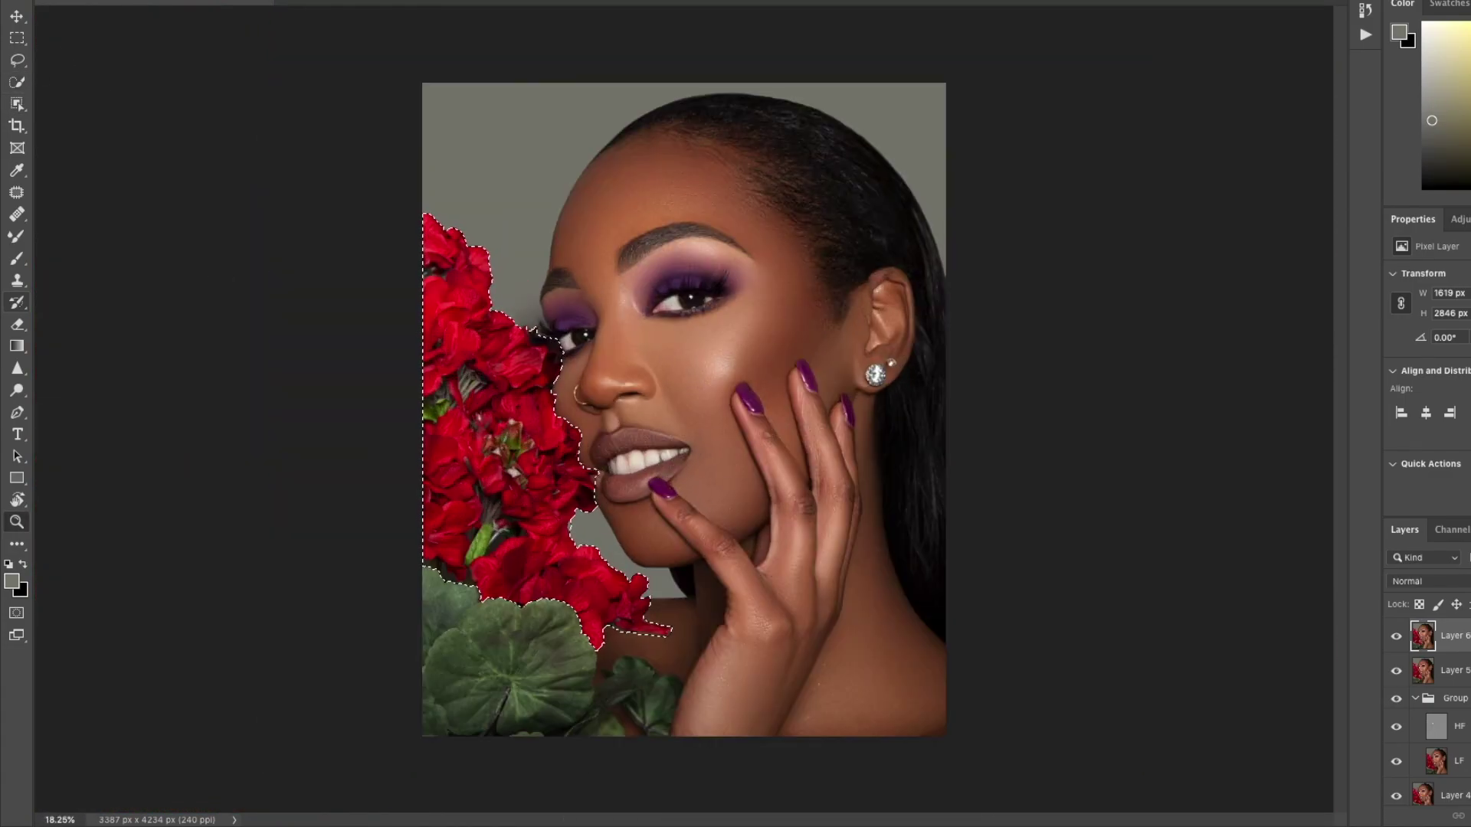
Recolor the selected flowers purple by shifting the Reds hue in a Hue/Saturation adjustment.
click(1456, 297)
click(1442, 309)
drag(1459, 340, 1433, 342)
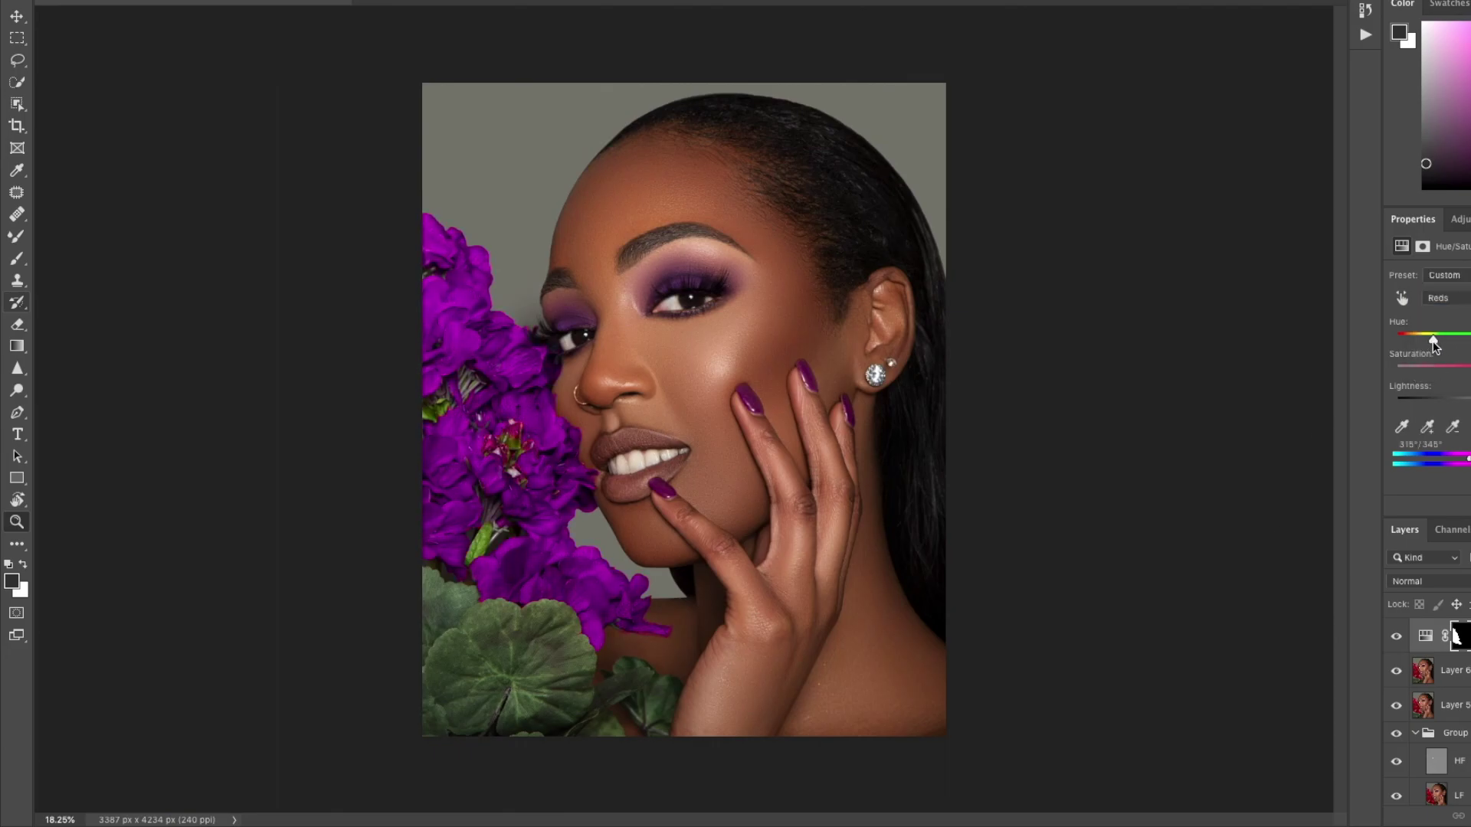
scroll(637, 476, down, 1)
scroll(807, 514, up, 2)
drag(1431, 340, 1396, 382)
click(1446, 298)
click(1444, 311)
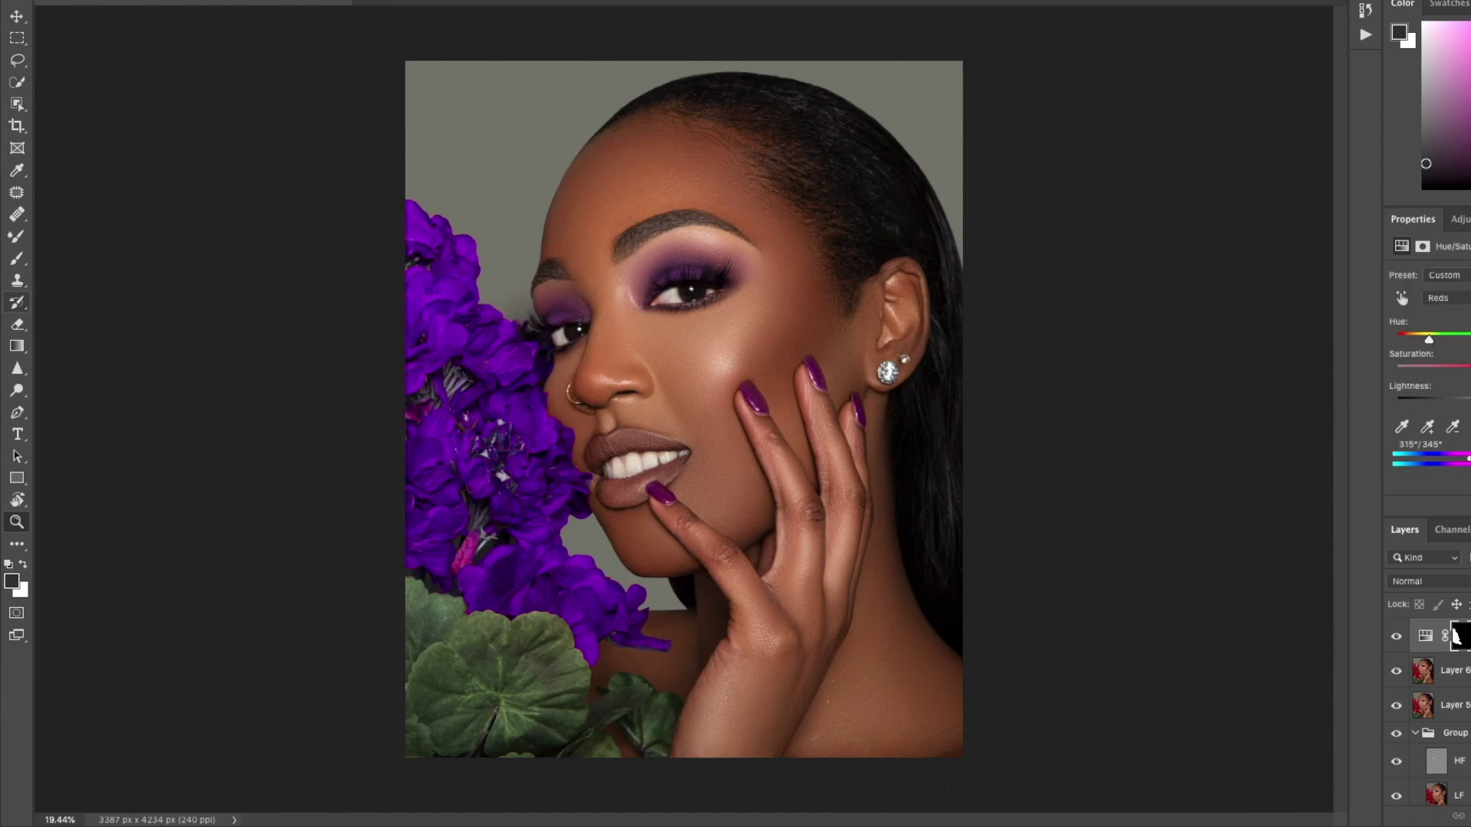
Load the flower mask as a selection, apply an image adjustment to the merged layer below, and deselect.
click(202, 0)
click(1443, 674)
click(292, 0)
super+click(1460, 636)
click(202, 0)
mouse_move(230, 0)
click(429, 0)
drag(1117, 242, 1141, 242)
key(Return)
key(super+d)
Refine the Hue/Saturation mask with the Brush along the petals beside the cheek, using black and white.
drag(566, 431, 1193, 538)
click(1460, 635)
key(b)
drag(442, 292, 106, 222)
key(x)
drag(393, 278, 369, 281)
key(x)
key(x)
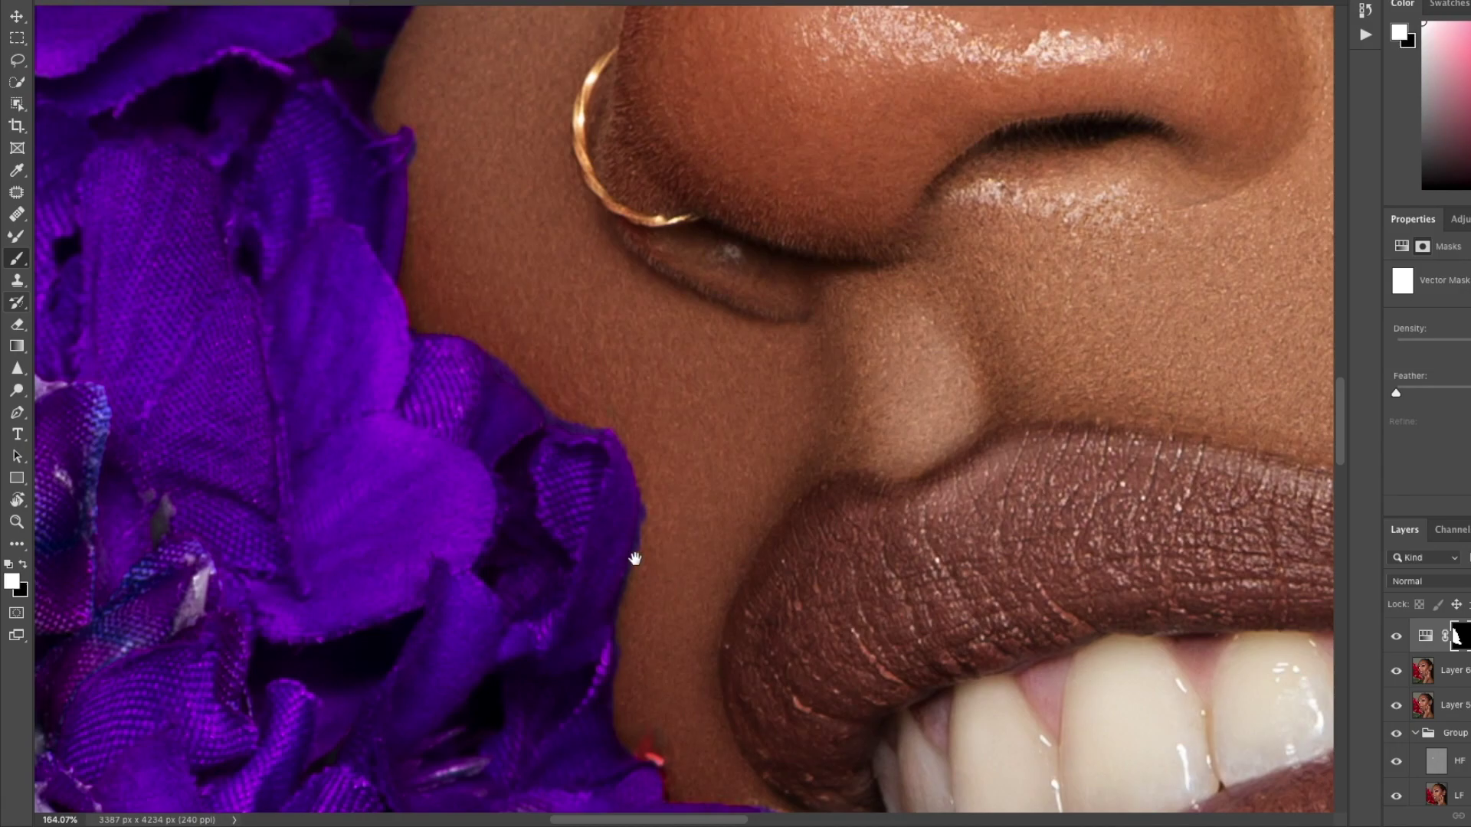
Clean the flower mask along the lower petals, the leaf edge and the petal tip over the shoulder.
scroll(613, 536, down, 5)
scroll(707, 739, down, 10)
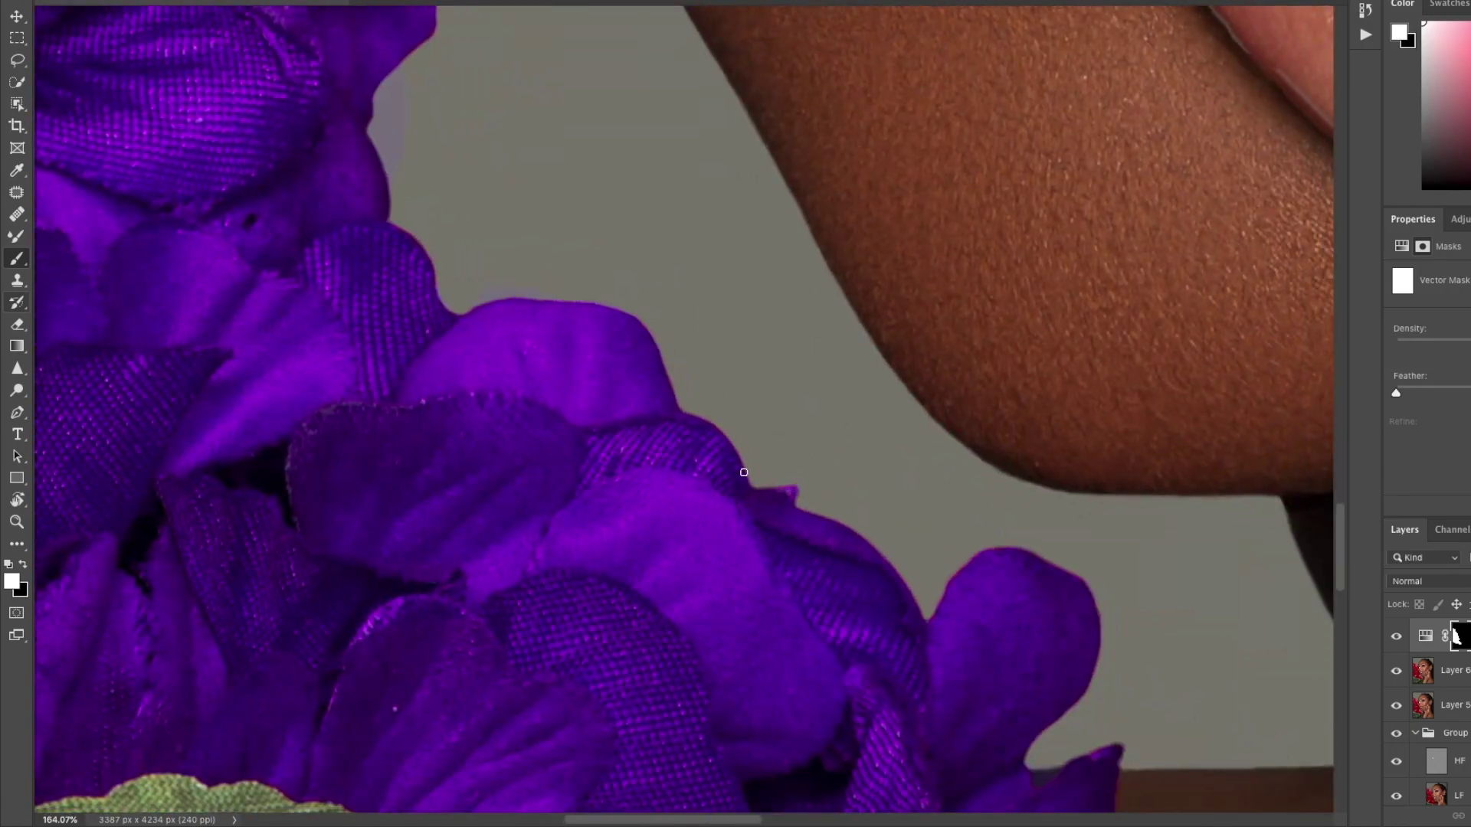
scroll(1105, 766, down, 5)
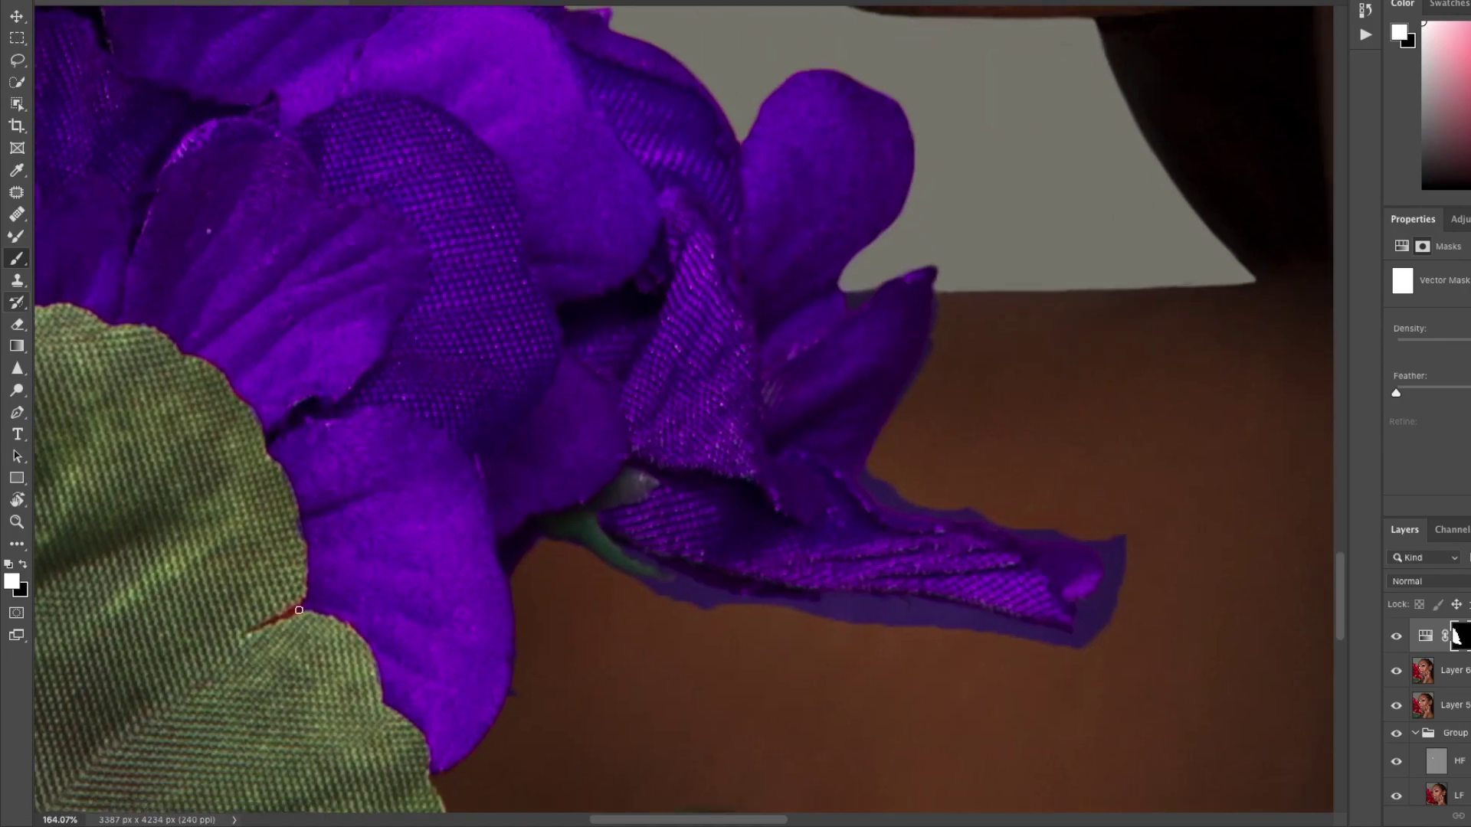
scroll(481, 463, up, 2)
scroll(481, 463, left, 3)
scroll(317, 412, left, 4)
scroll(317, 413, down, 2)
key(x)
mouse_move(348, 328)
mouse_down()
mouse_move(349, 386)
mouse_move(342, 347)
mouse_up()
drag(782, 308, 628, 308)
drag(679, 132, 736, 134)
Paint white on the flower mask to recolor the remaining red petal parts around the eyelashes.
key(s)
key(x)
scroll(490, 180, up, 5)
scroll(648, 86, up, 5)
key(b)
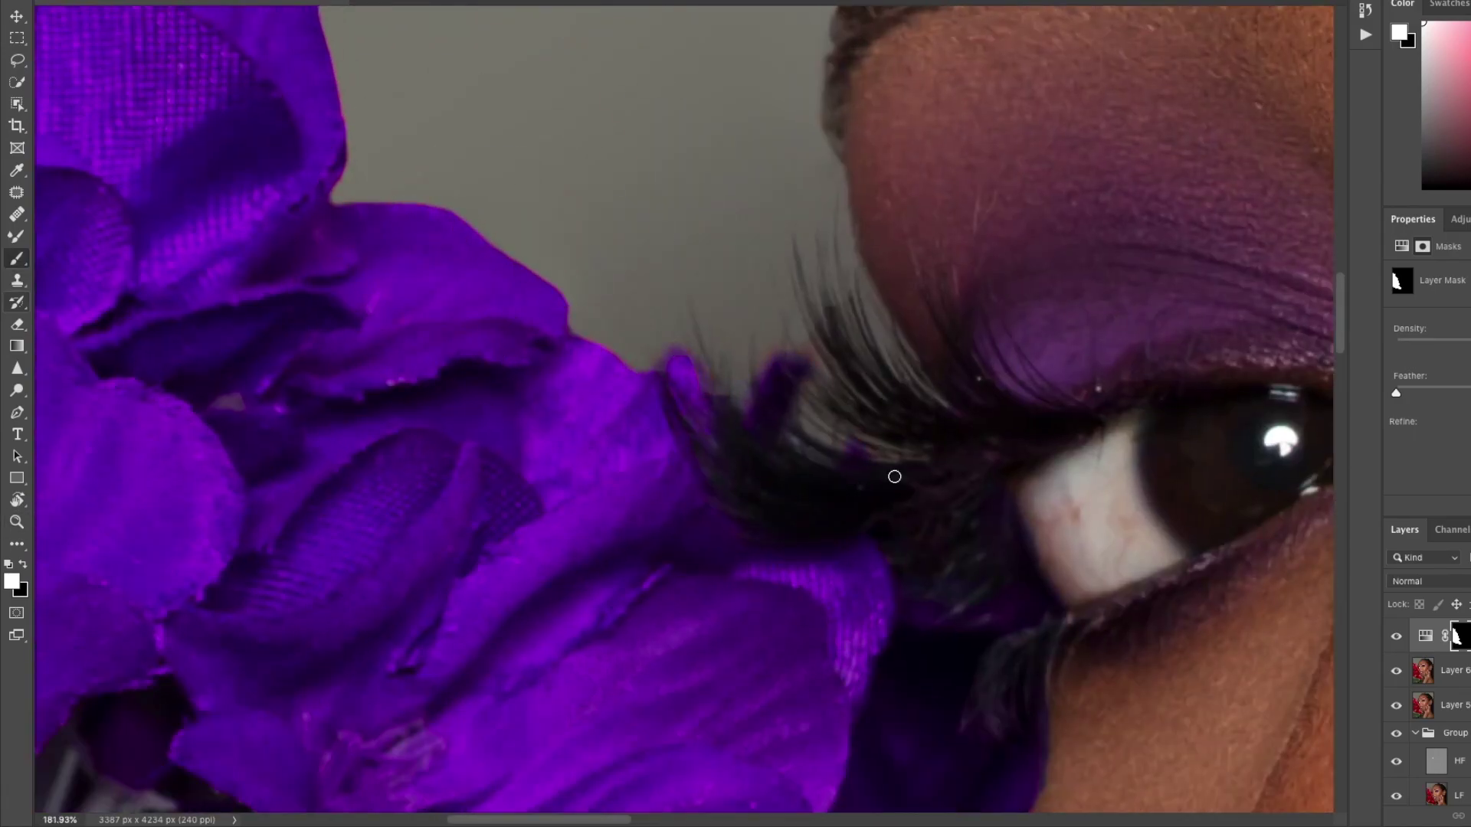
Paint the flower mask along the upper petals' outer edge to cover the leftover red rim.
scroll(583, 517, up, 3)
scroll(583, 517, left, 3)
scroll(583, 176, up, 5)
scroll(582, 176, left, 2)
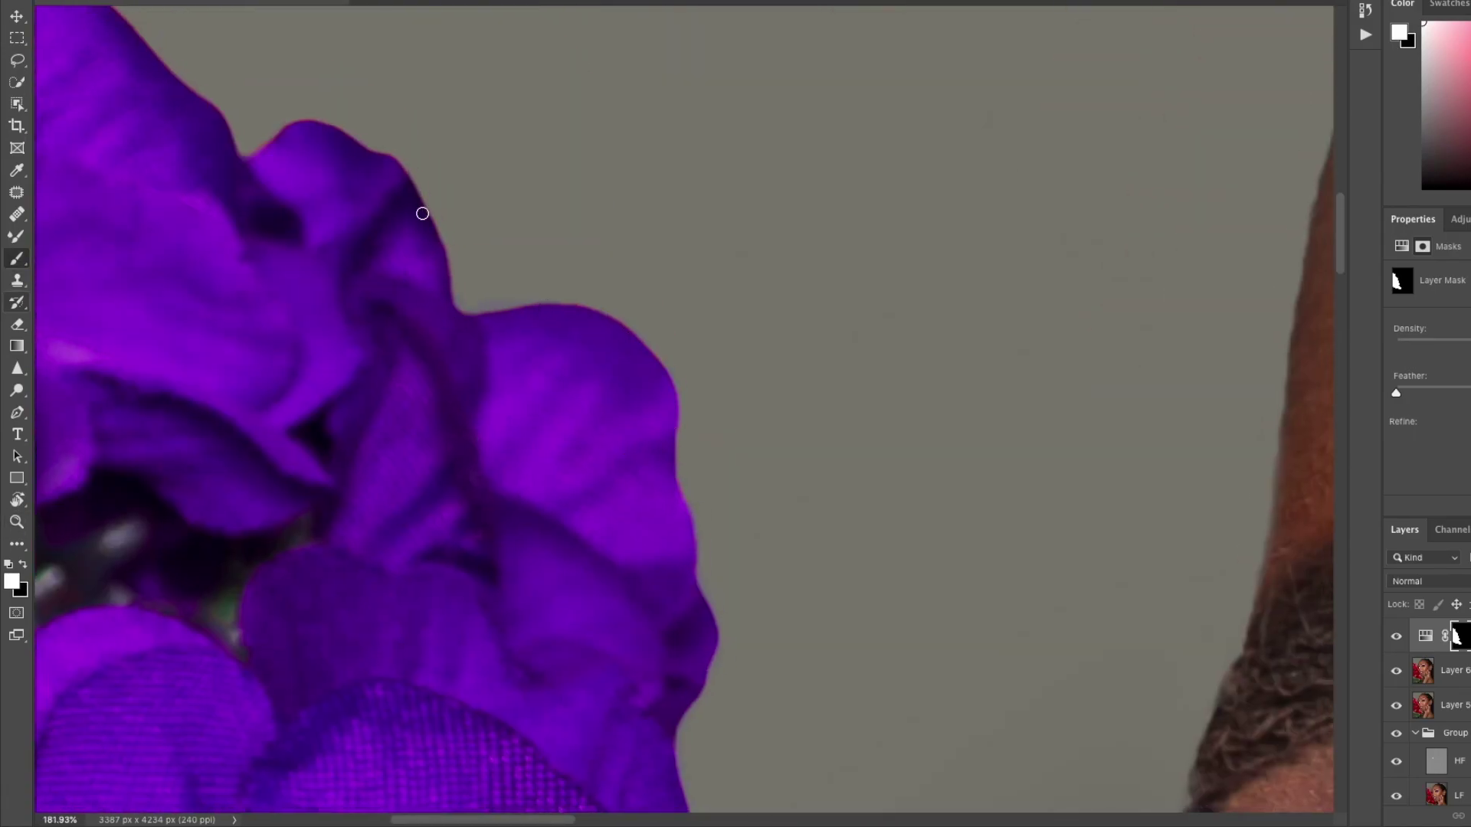
scroll(527, 426, up, 5)
scroll(527, 425, left, 5)
key(x)
key(z)
scroll(693, 459, down, 10)
scroll(693, 460, up, 3)
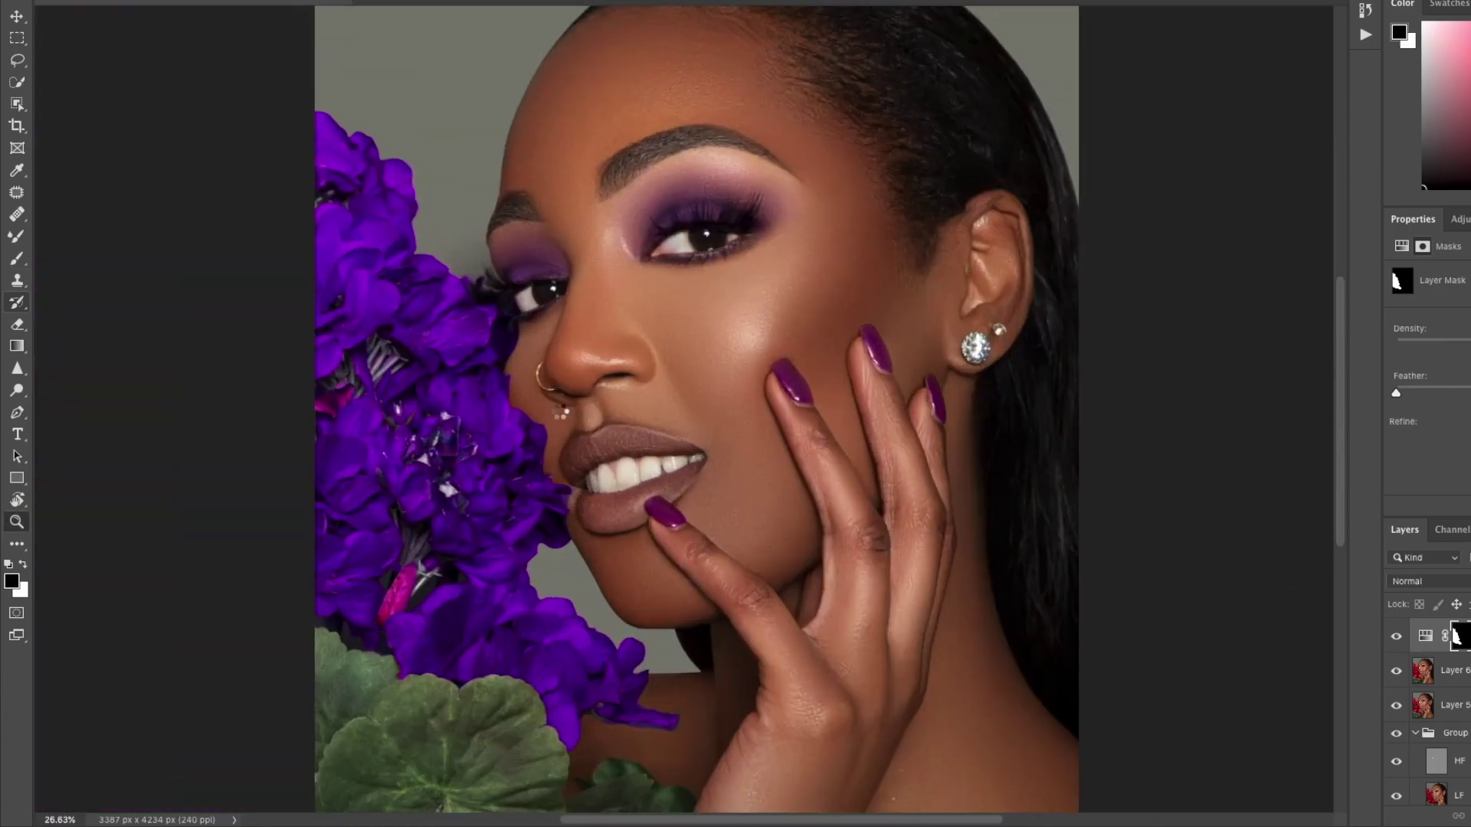
Refine the flower mask around the petals touching the lips and cheek, and merge the visible layers into a new layer.
scroll(581, 469, up, 5)
key(super+alt+shift+e)
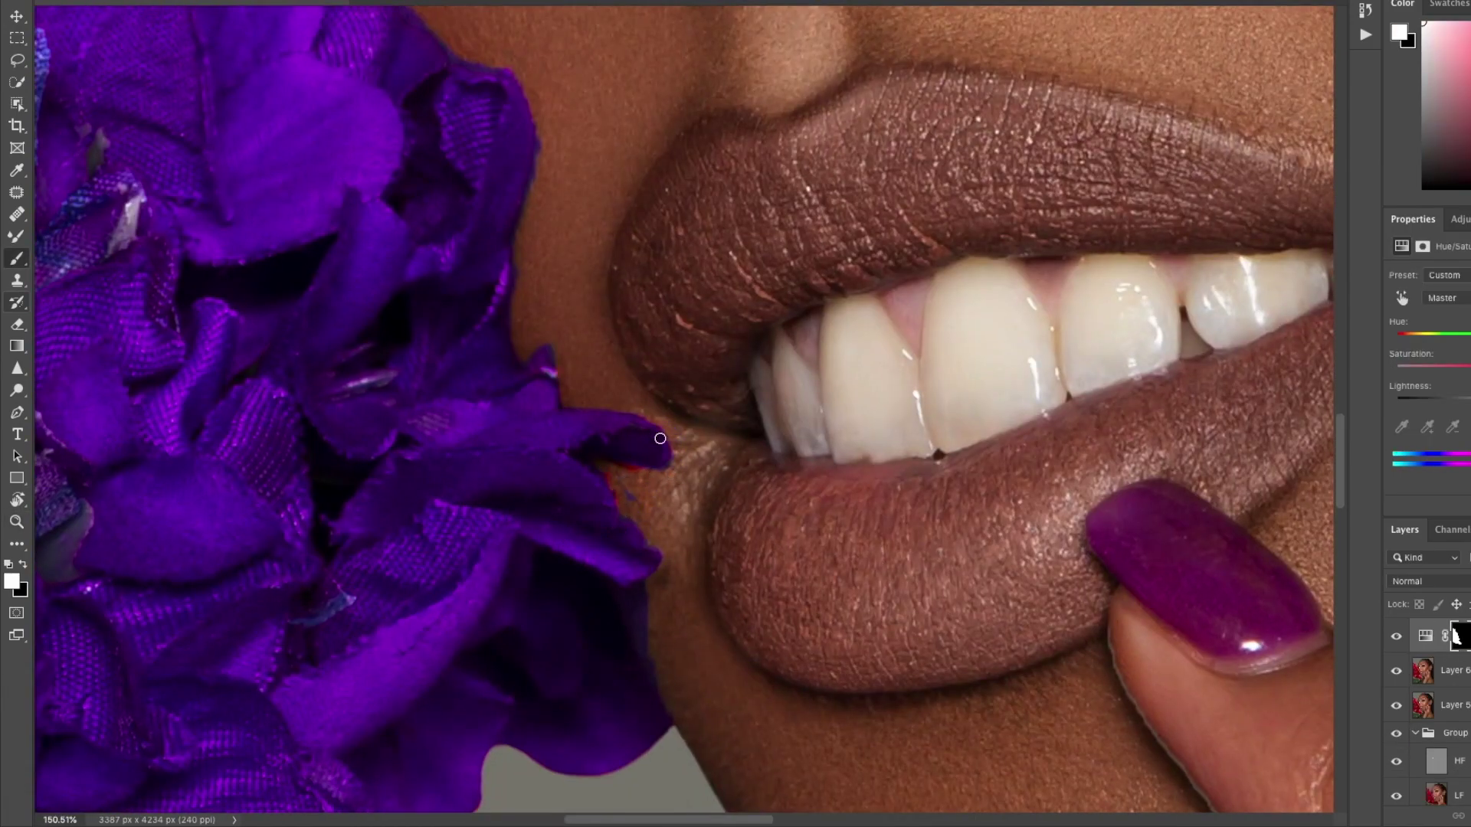
key(x)
key(x)
key(x)
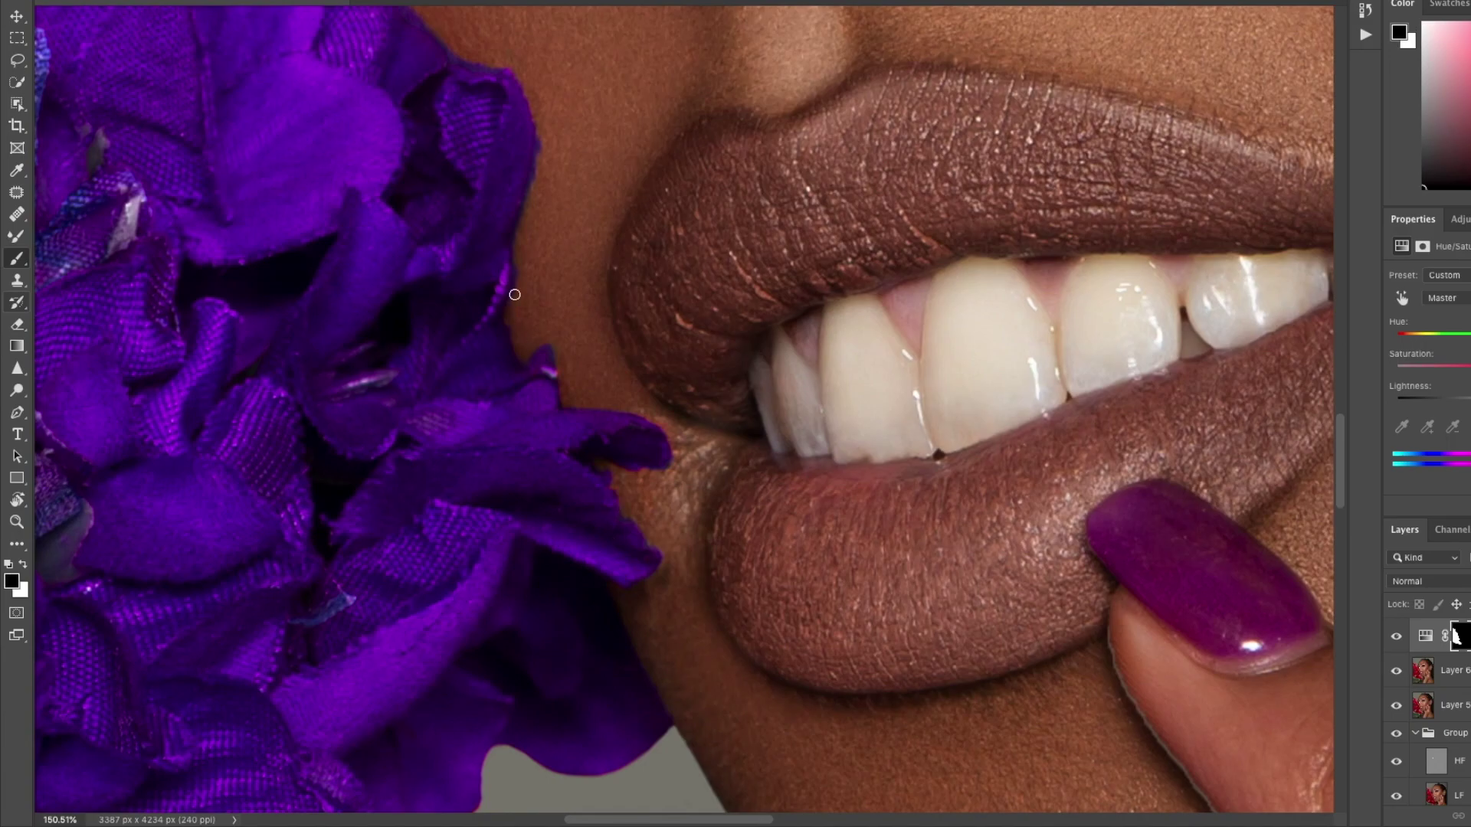
drag(478, 42, 579, 428)
key(x)
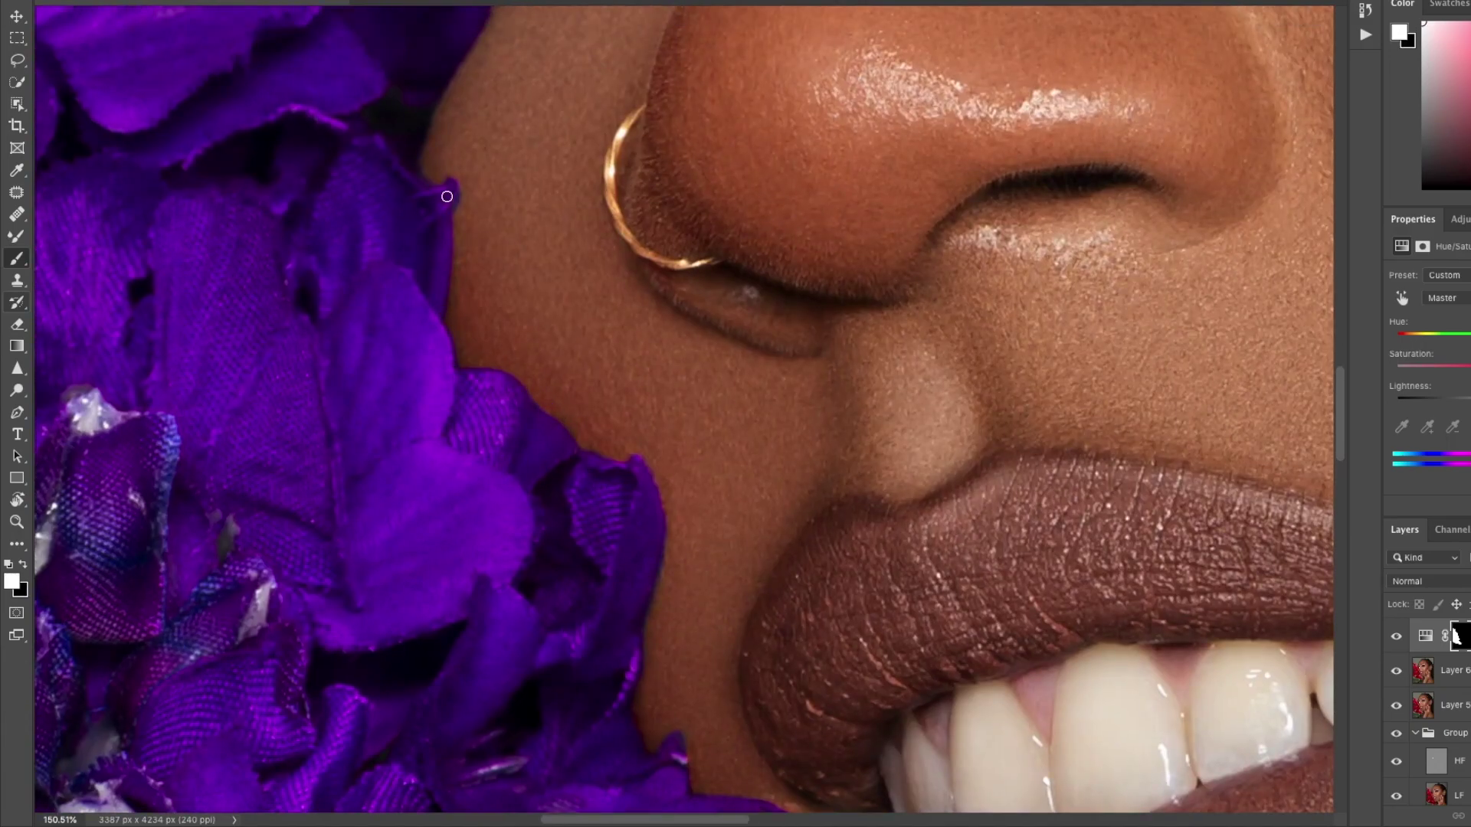
key(x)
drag(475, 146, 476, 513)
key(ctrl+0)
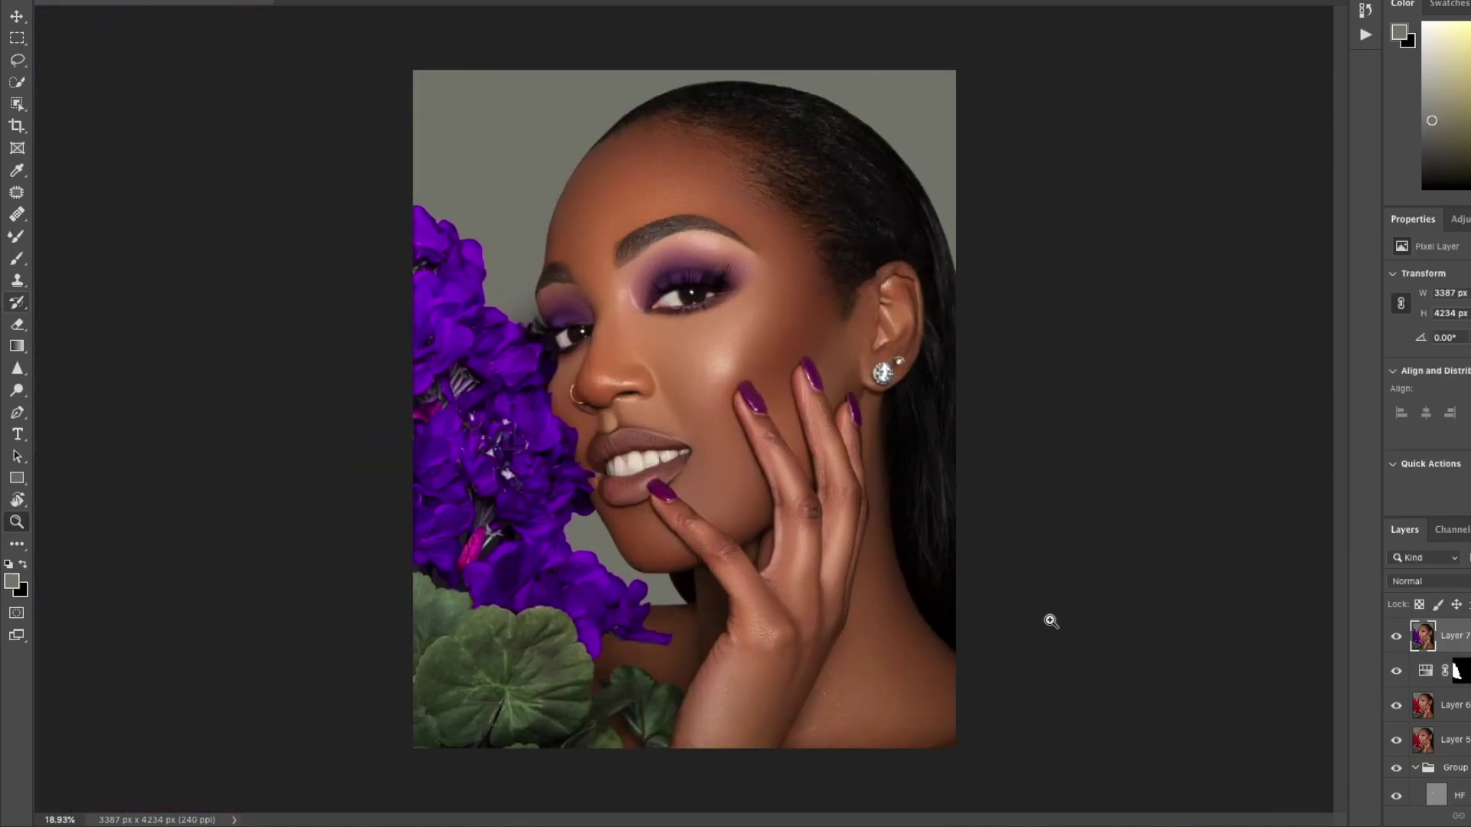
Select the four fingernails with Quick Selection.
drag(743, 483, 797, 479)
drag(505, 554, 548, 587)
drag(749, 295, 789, 354)
mouse_move(911, 228)
mouse_down()
mouse_move(945, 304)
mouse_move(1034, 360)
mouse_move(1044, 395)
mouse_up()
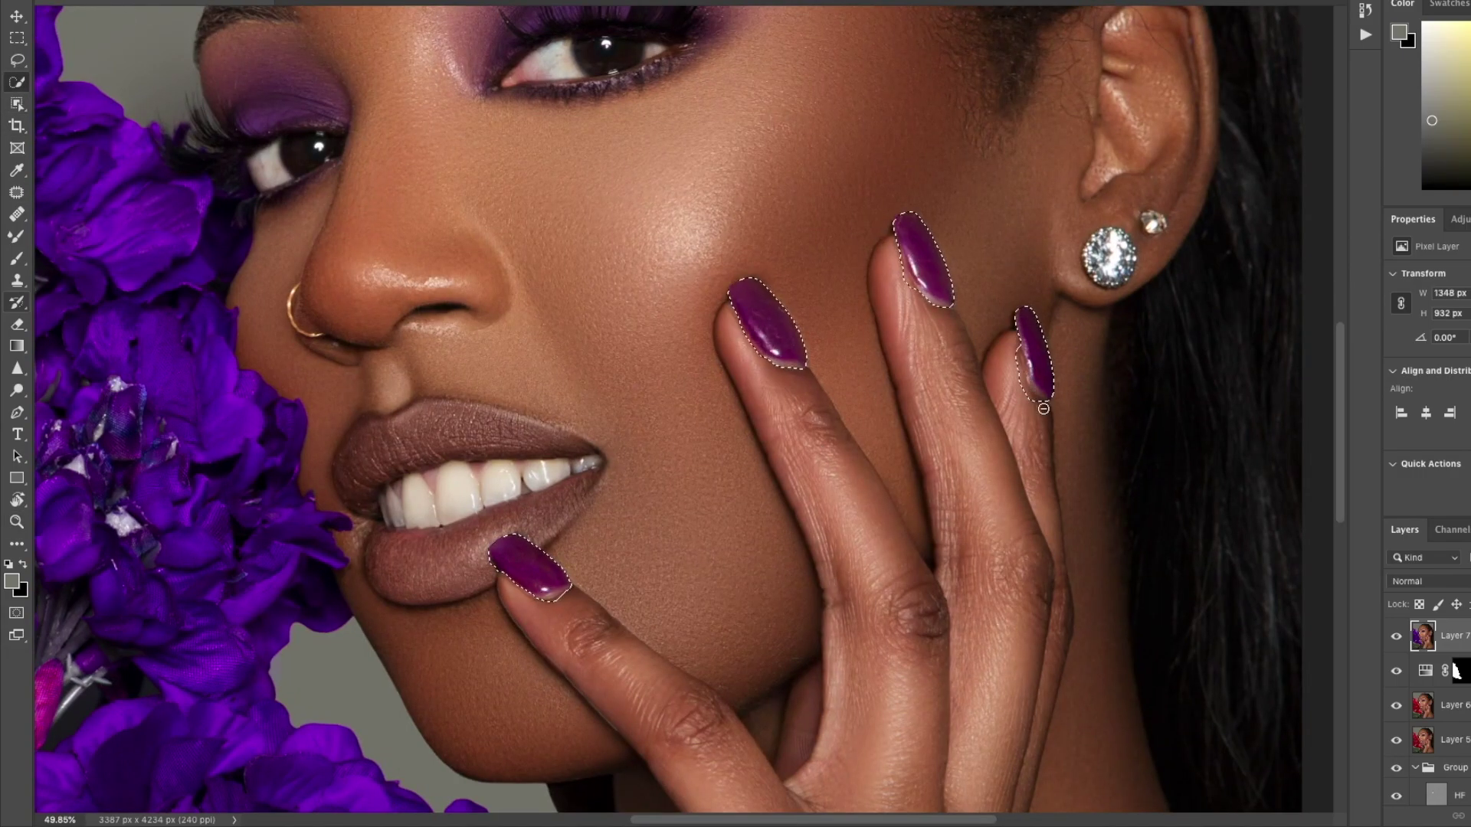
Tighten the nail selection around the nail edges and shift the nails' hue toward the flowers' purple with Hue/Saturation.
mouse_move(875, 253)
mouse_down()
mouse_move(951, 253)
mouse_move(820, 253)
mouse_up()
drag(697, 478, 816, 478)
alt+click(420, 590)
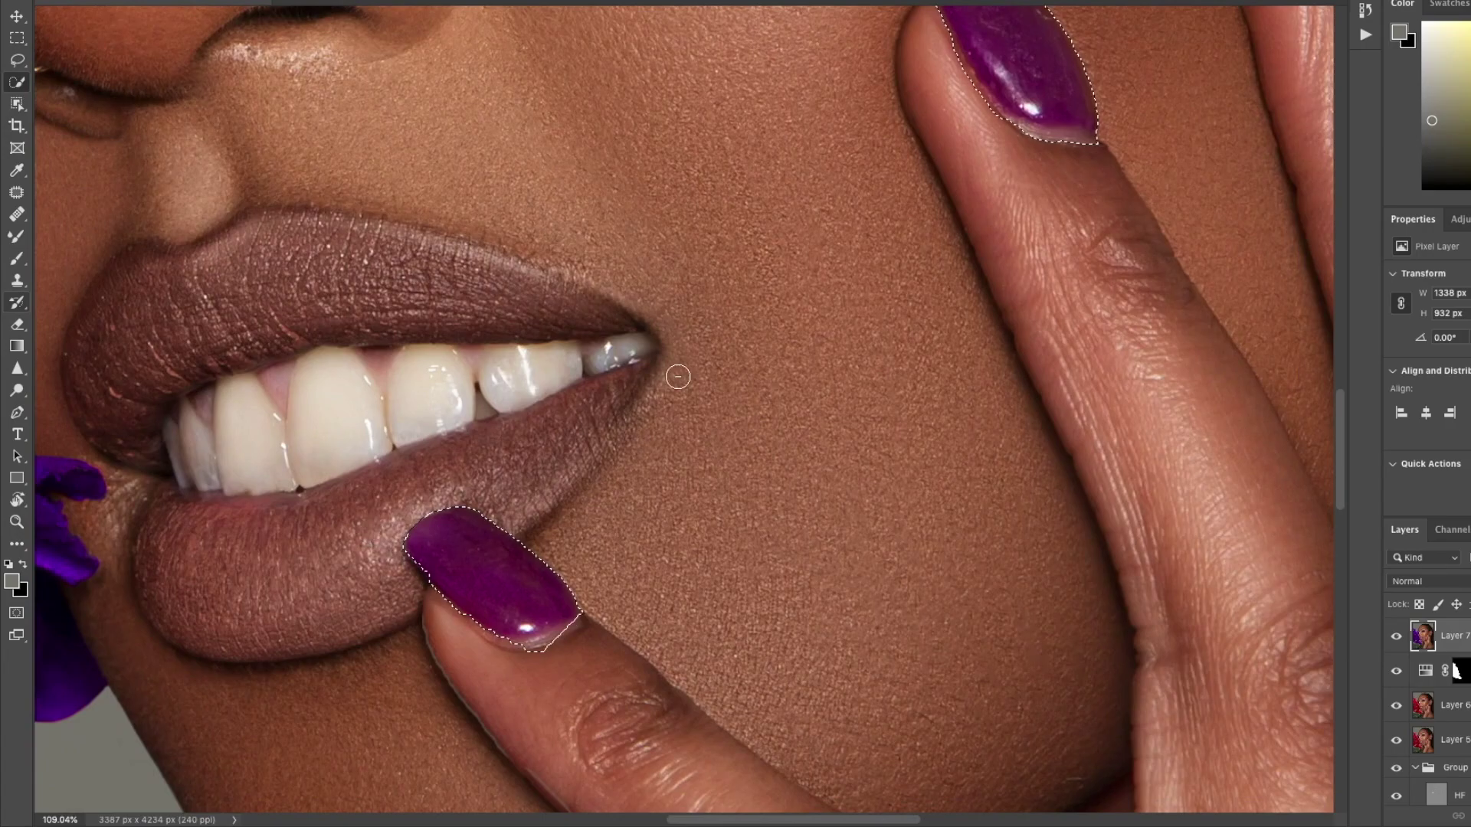
drag(473, 774, 492, 773)
drag(609, 145, 472, 142)
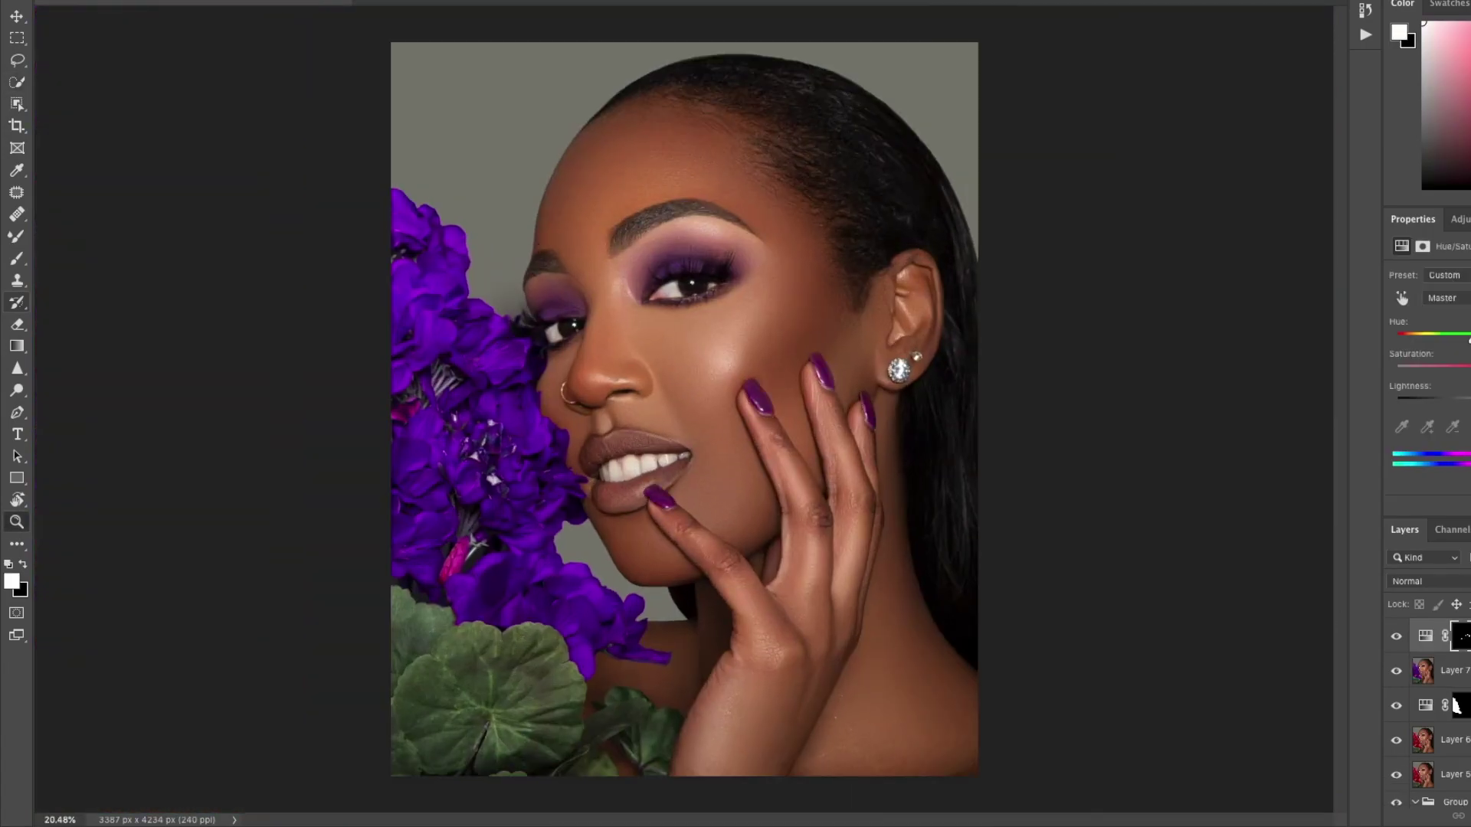
mouse_move(740, 471)
mouse_down()
mouse_move(761, 472)
mouse_move(717, 471)
mouse_up()
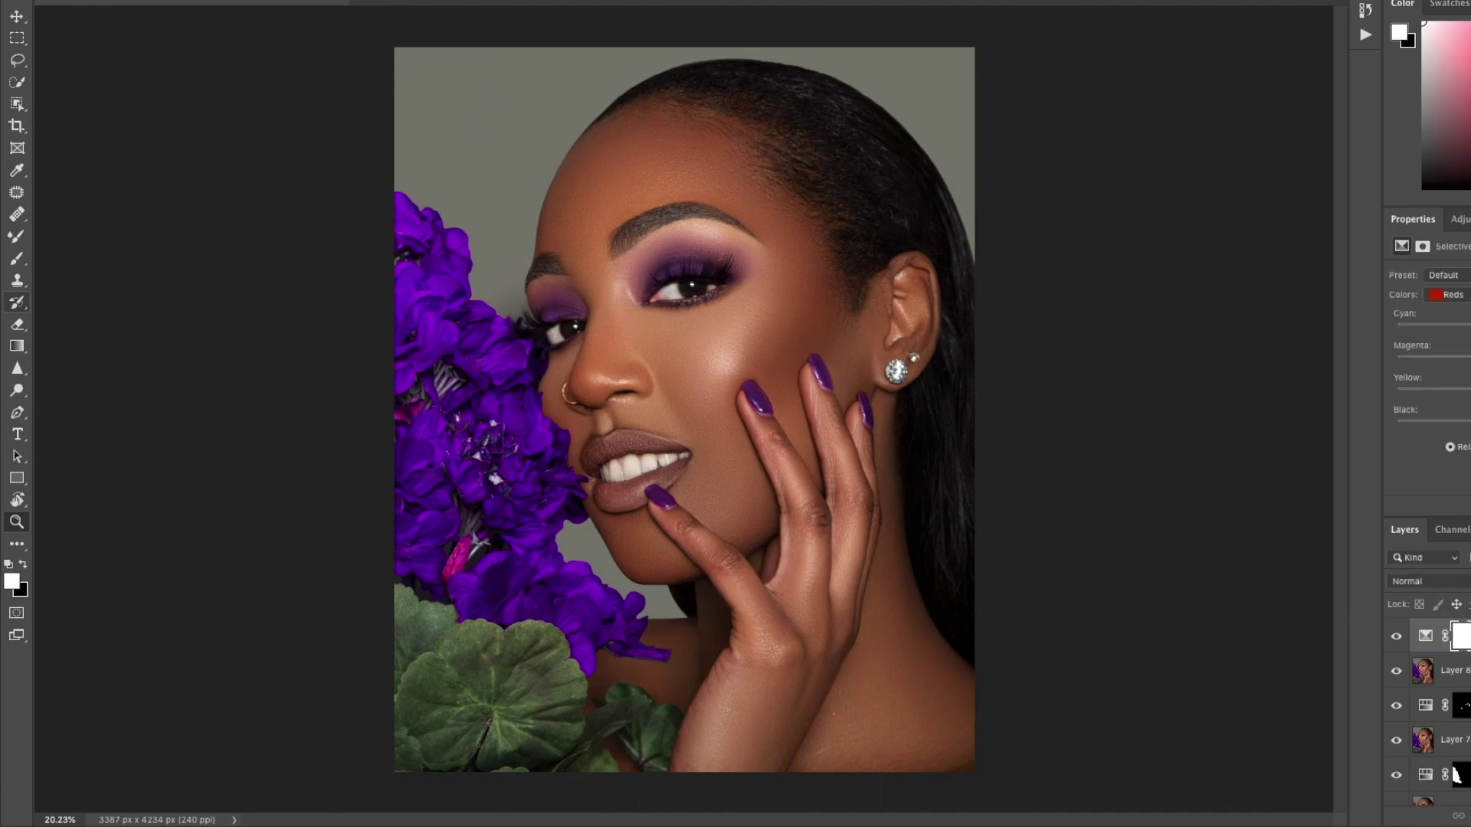
Adjust the colors with Selective Color and tint the Neutrals purple on a second Selective Color layer.
click(1453, 297)
click(1451, 363)
drag(1470, 395, 1331, 444)
drag(1470, 327, 1470, 361)
click(1448, 295)
click(1448, 324)
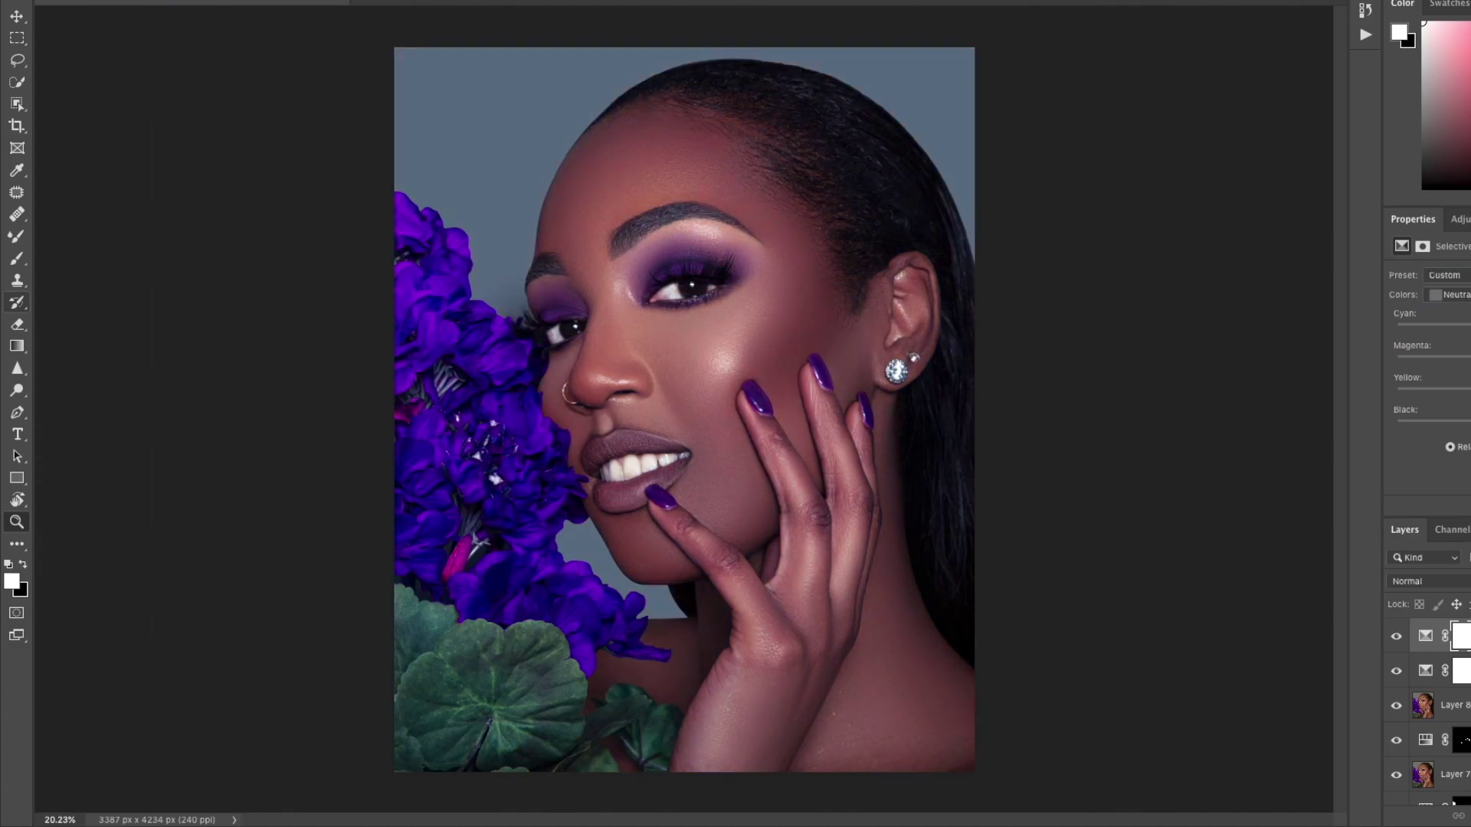
drag(1470, 328, 1470, 327)
Paint black with a large brush on the upper Selective Color mask to remove the tint from the face and flowers.
click(1462, 636)
key(b)
key(x)
mouse_move(707, 417)
mouse_down()
mouse_move(646, 402)
mouse_move(425, 433)
mouse_up()
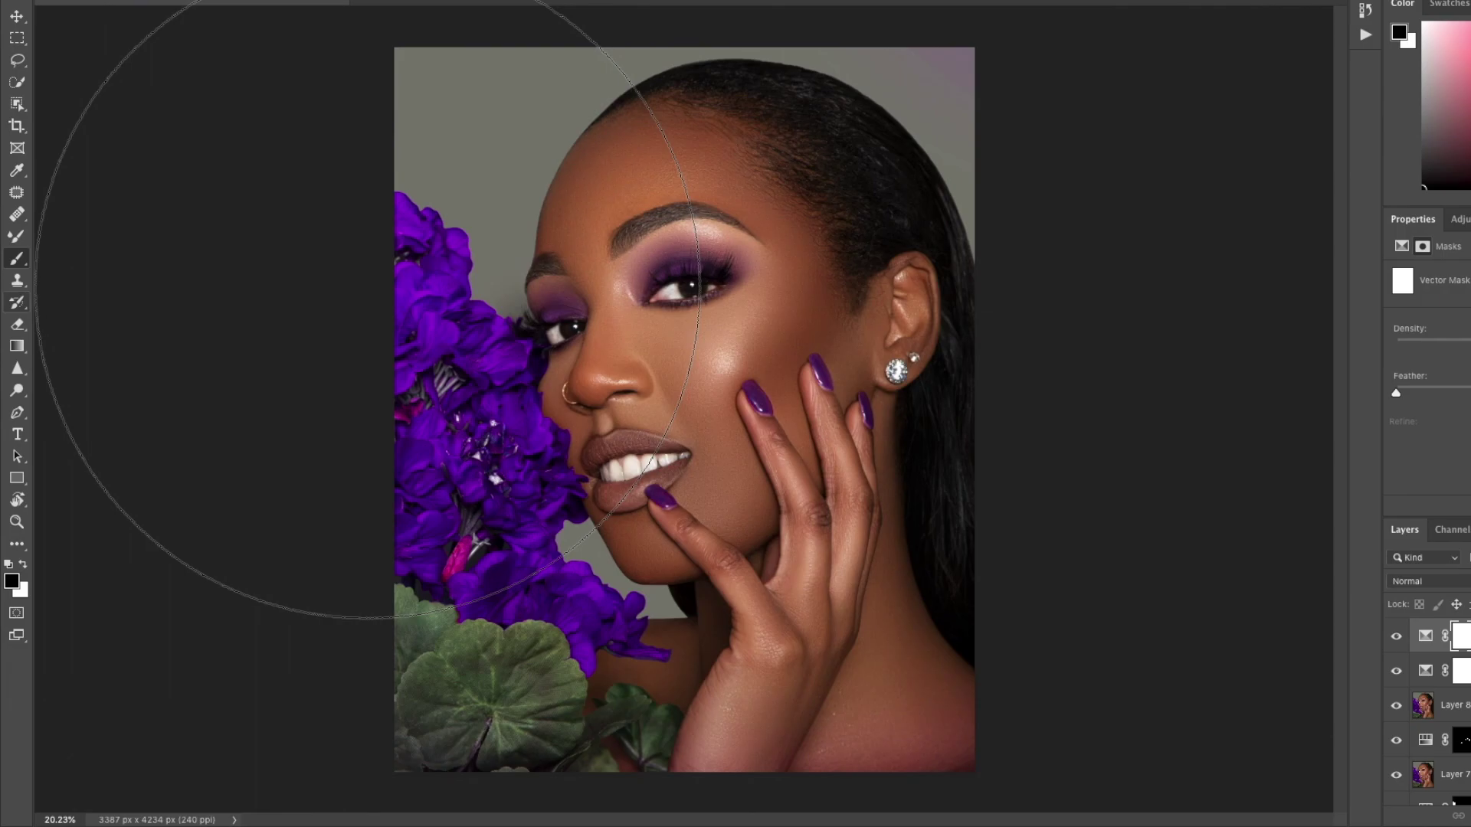
drag(368, 286, 682, 387)
drag(642, 335, 601, 338)
Quick-select the gray backdrop on the merged layer, including the gap beneath the chin.
key(w)
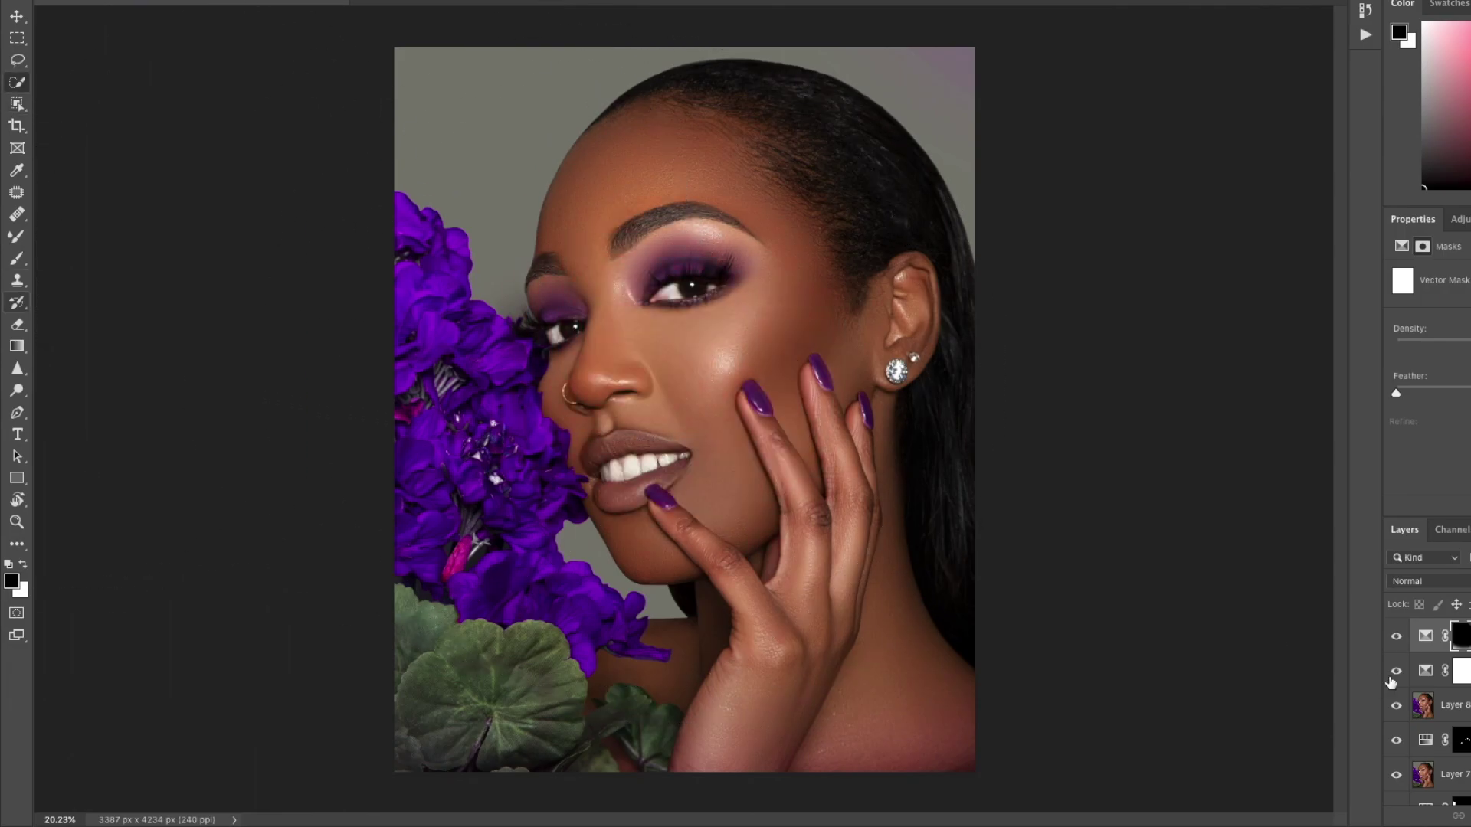
click(1423, 705)
drag(939, 99, 490, 238)
drag(590, 546, 660, 604)
Paint white on the upper Selective Color mask within the selection to tint the backdrop purple.
click(1462, 637)
key(b)
key(x)
drag(935, 99, 447, 108)
click(343, 0)
click(363, 1)
Retune the backdrop tint's Neutrals and paint its mask black over the leaves, hand and shoulder with a smaller brush.
click(1425, 635)
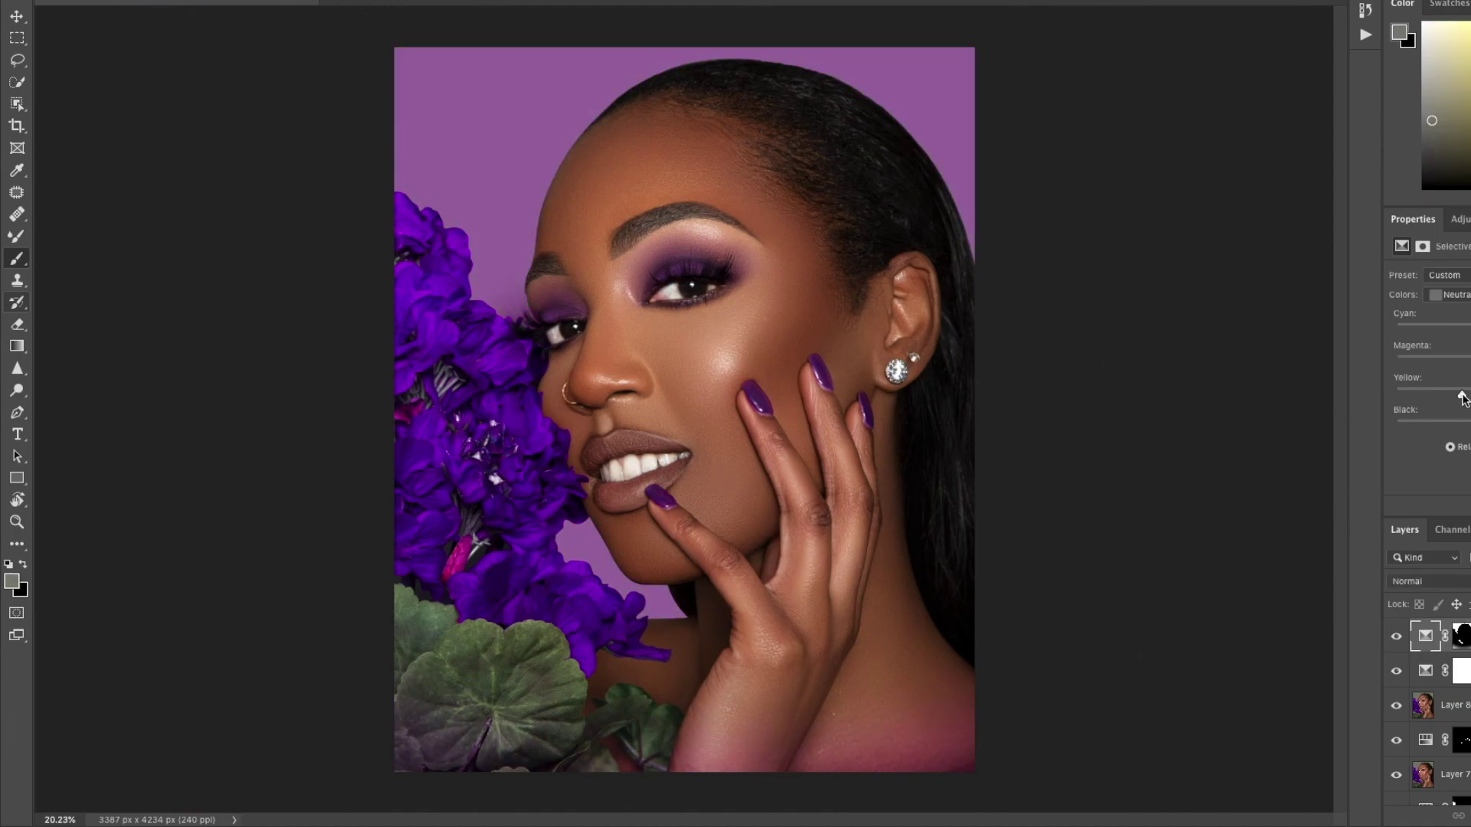
drag(1465, 361, 1465, 330)
click(1462, 636)
key(x)
key(x)
drag(721, 727, 489, 765)
click(1398, 636)
key(super+z)
key(bracketleft)
key(bracketleft)
key(bracketleft)
key(bracketleft)
drag(657, 696, 924, 636)
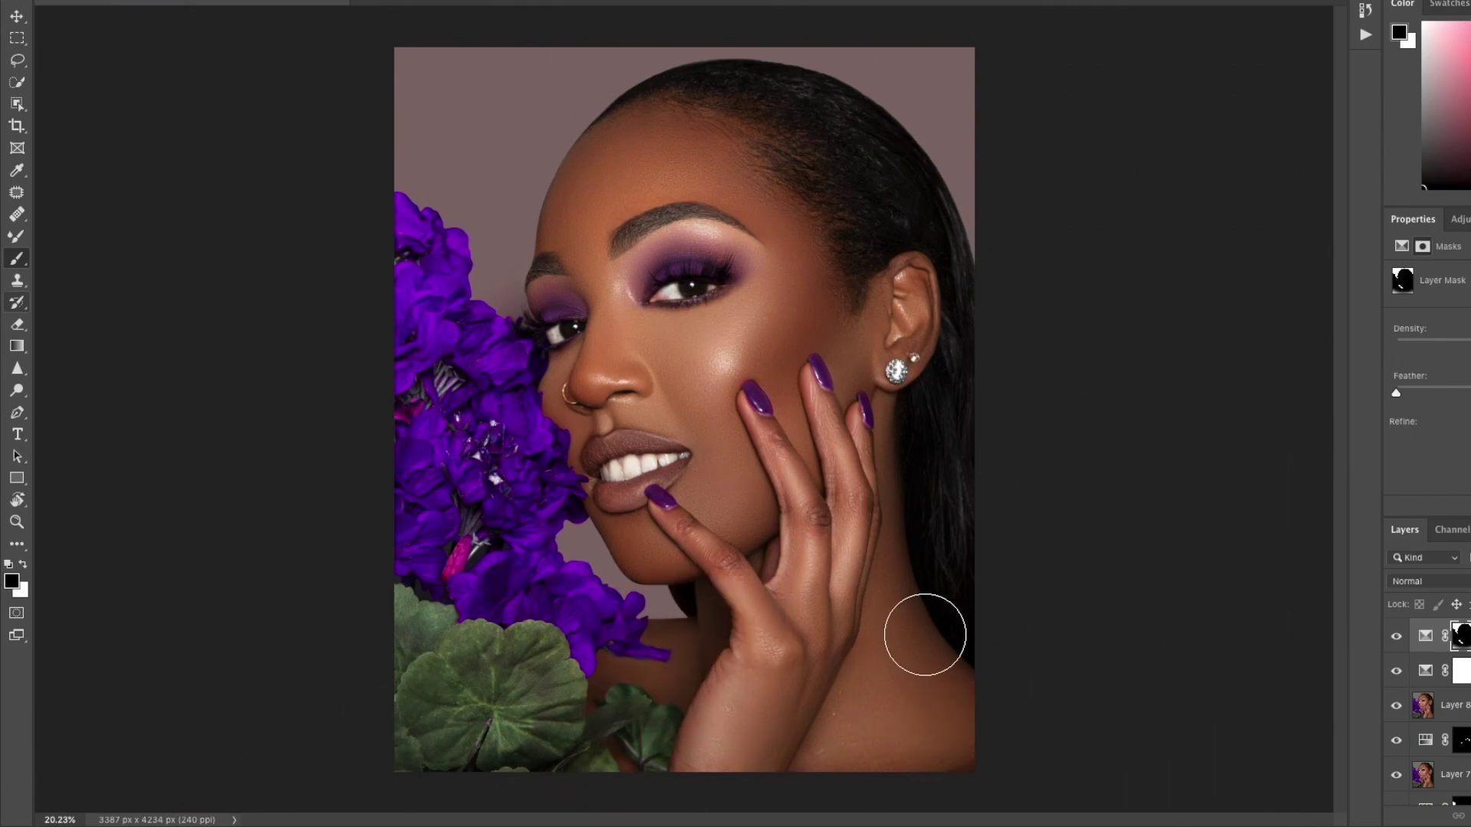
Turn the backdrop blue with the Selective Color layer and compare the grouped retouch with the original.
click(1402, 246)
drag(1461, 330, 1470, 330)
mouse_move(1470, 362)
mouse_down()
mouse_move(1470, 427)
mouse_move(1467, 395)
mouse_move(1367, 418)
mouse_move(1470, 417)
mouse_up()
click(1455, 295)
click(1455, 230)
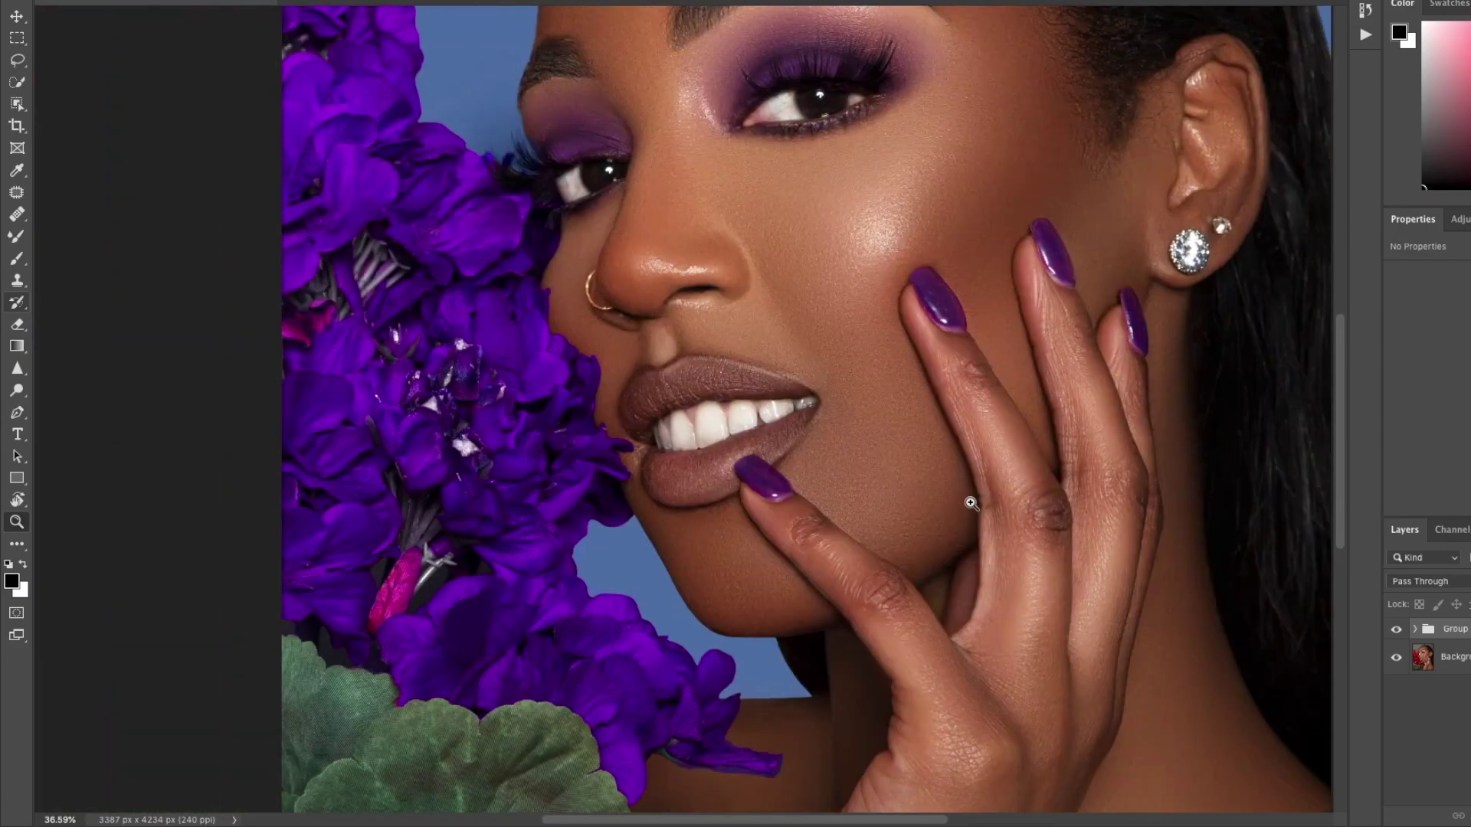
click(1396, 629)
click(1396, 629)
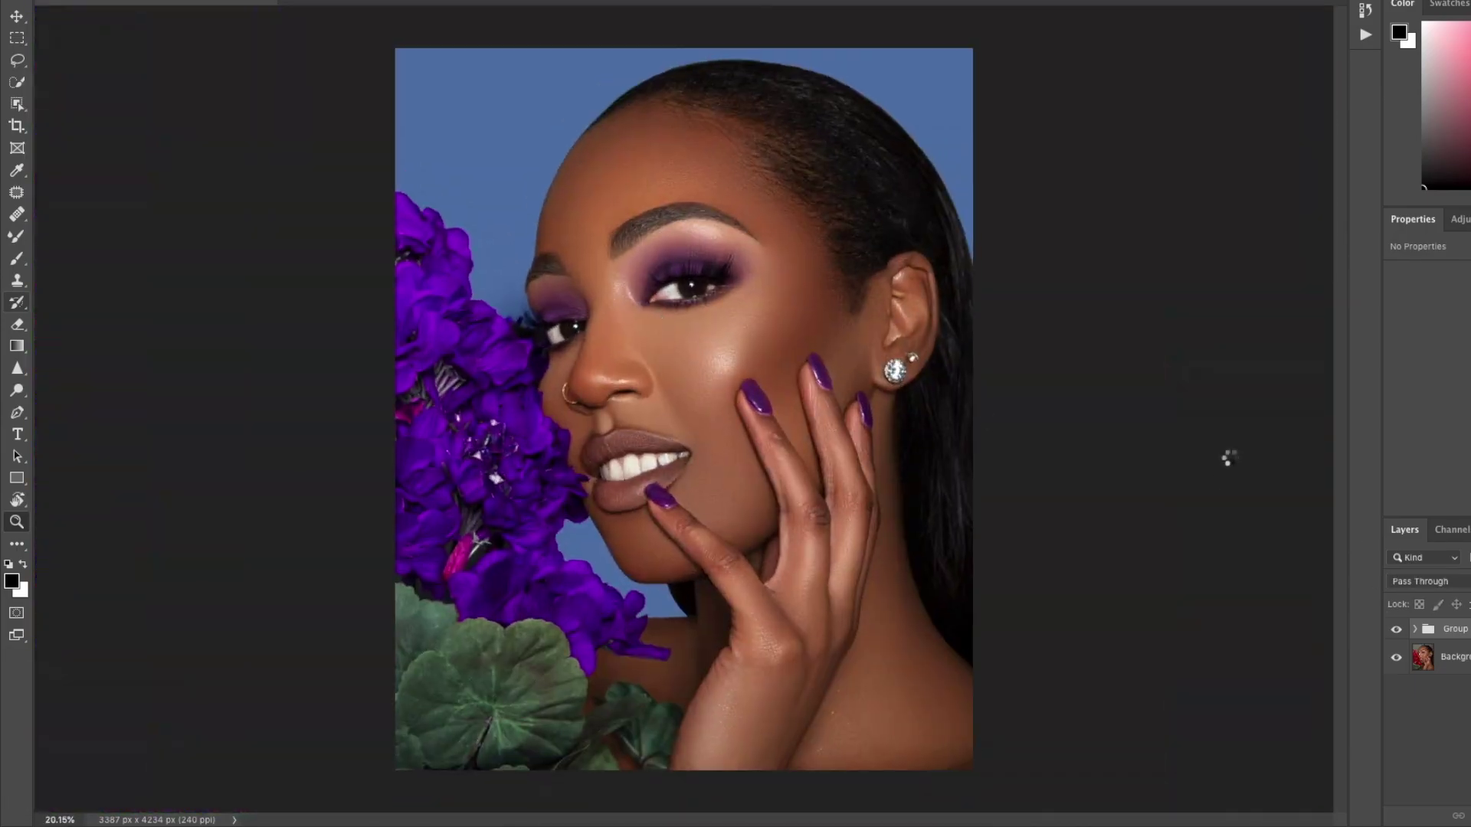
Merge the visible layers into a new layer and quick-select the green leaves, excluding the skin between them.
key(super+alt+shift+e)
key(w)
mouse_move(421, 727)
mouse_down()
mouse_move(459, 669)
mouse_move(613, 725)
mouse_move(594, 754)
mouse_up()
alt+click(597, 694)
alt+click(627, 768)
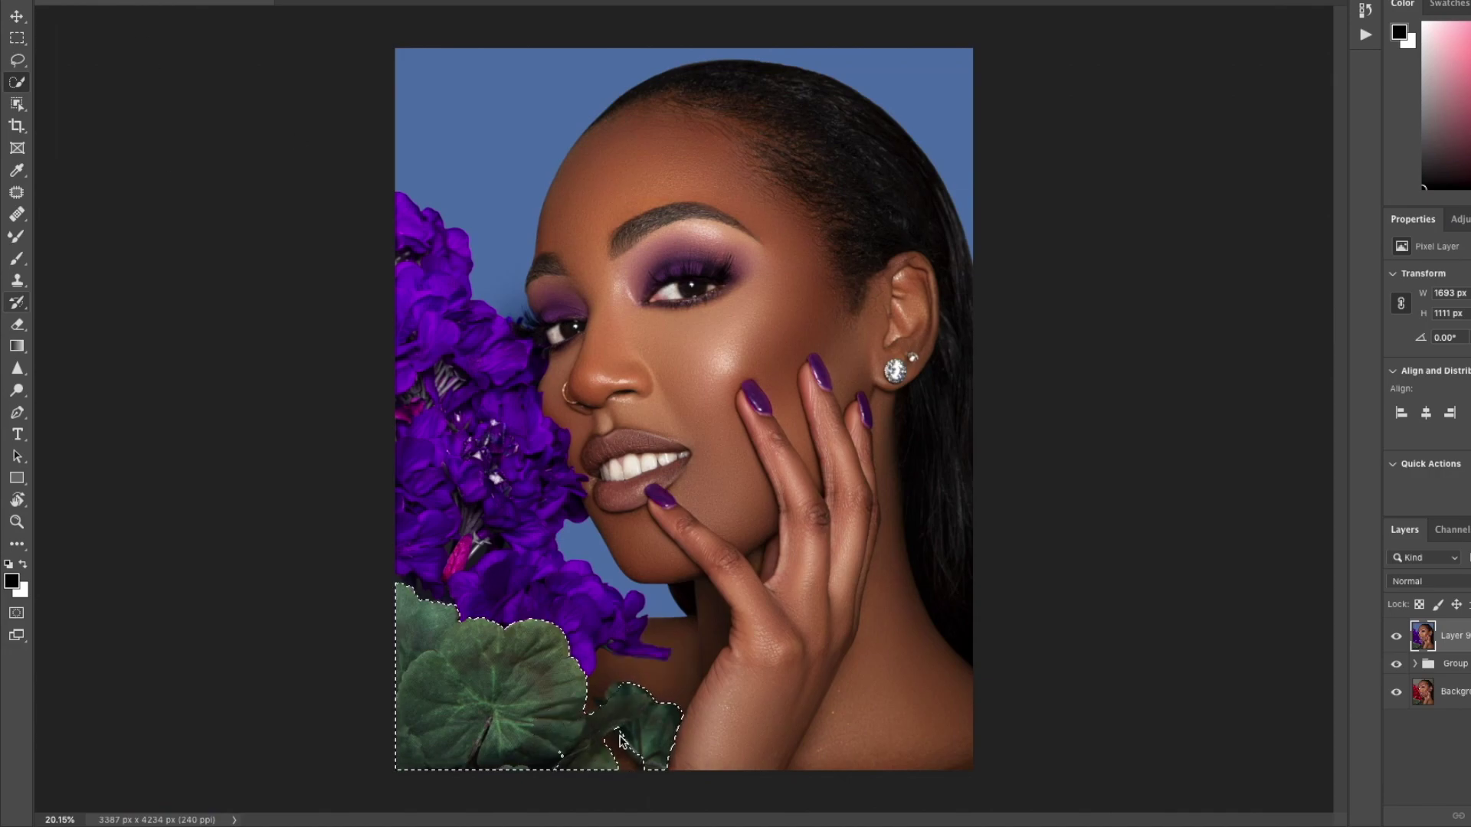
Shift the selected leaves toward blue-green with a masked Hue/Saturation layer, adjusting the Yellows range.
click(1443, 298)
click(1444, 342)
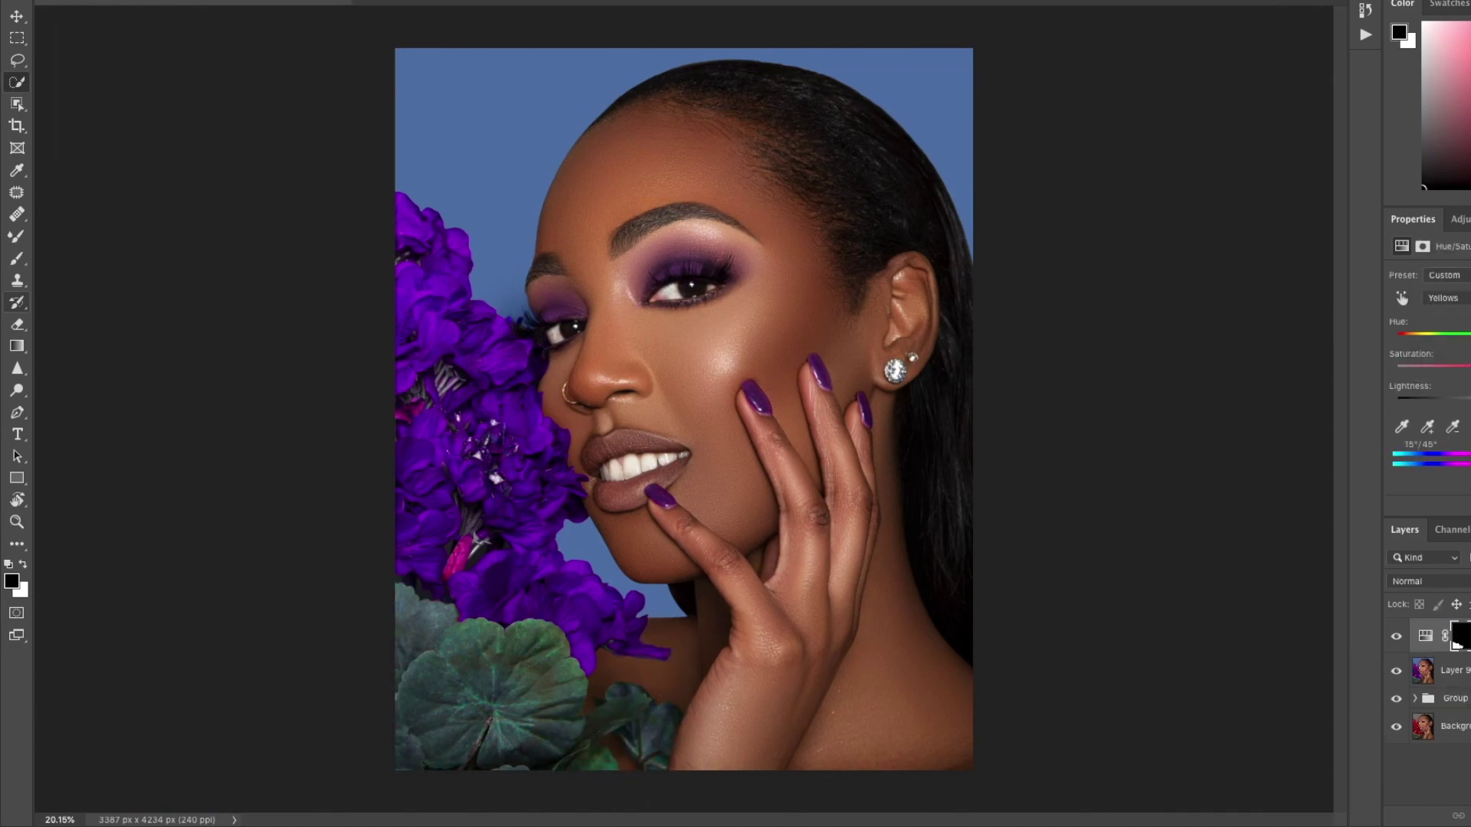
click(1443, 298)
click(1444, 311)
Paint the leaves' Hue/Saturation mask black over the skin along the leaf edges with a small brush.
click(1461, 637)
key(z)
drag(609, 750, 736, 749)
key(b)
drag(476, 507, 426, 528)
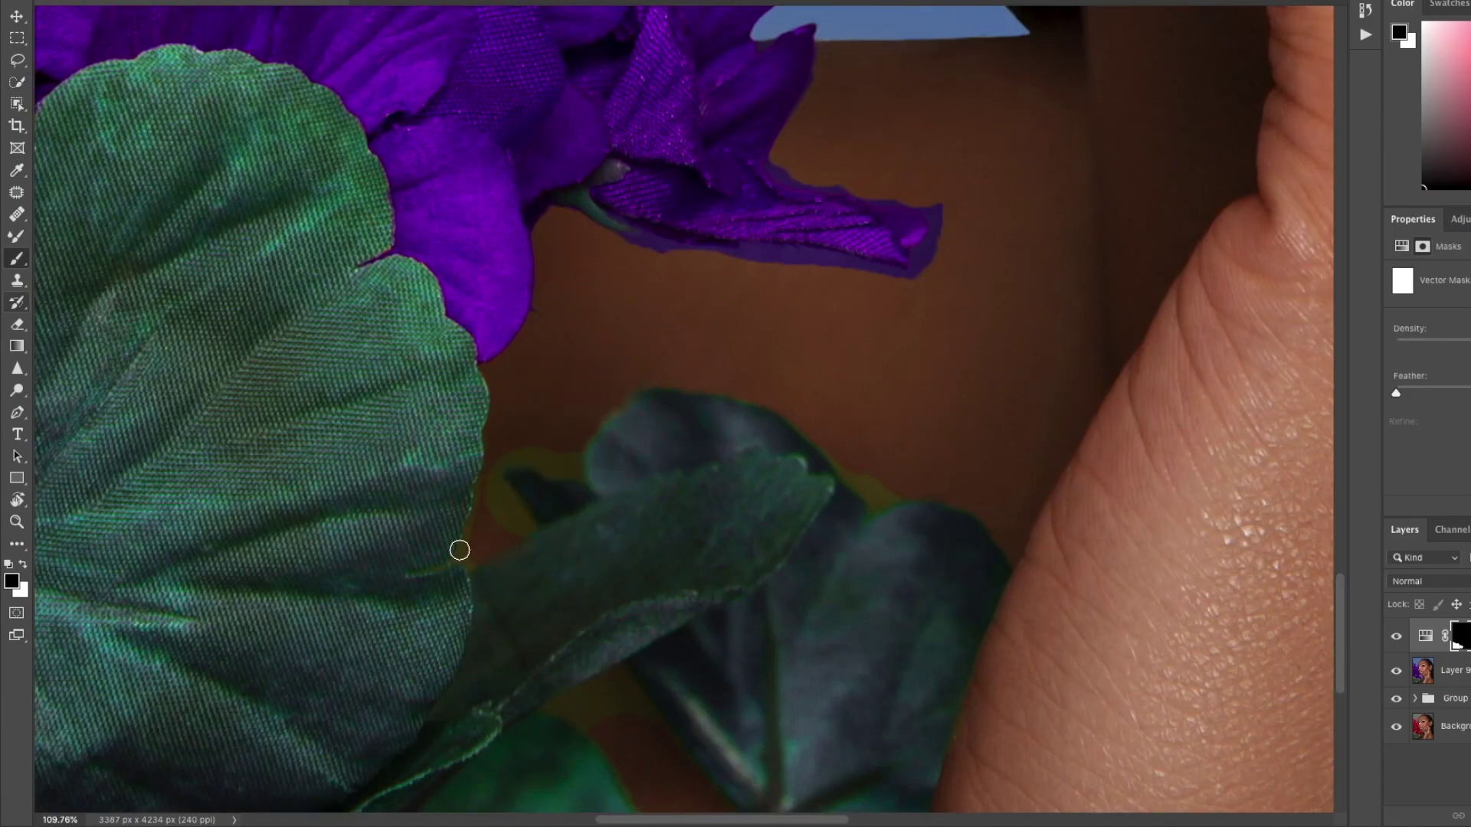
drag(527, 451, 874, 494)
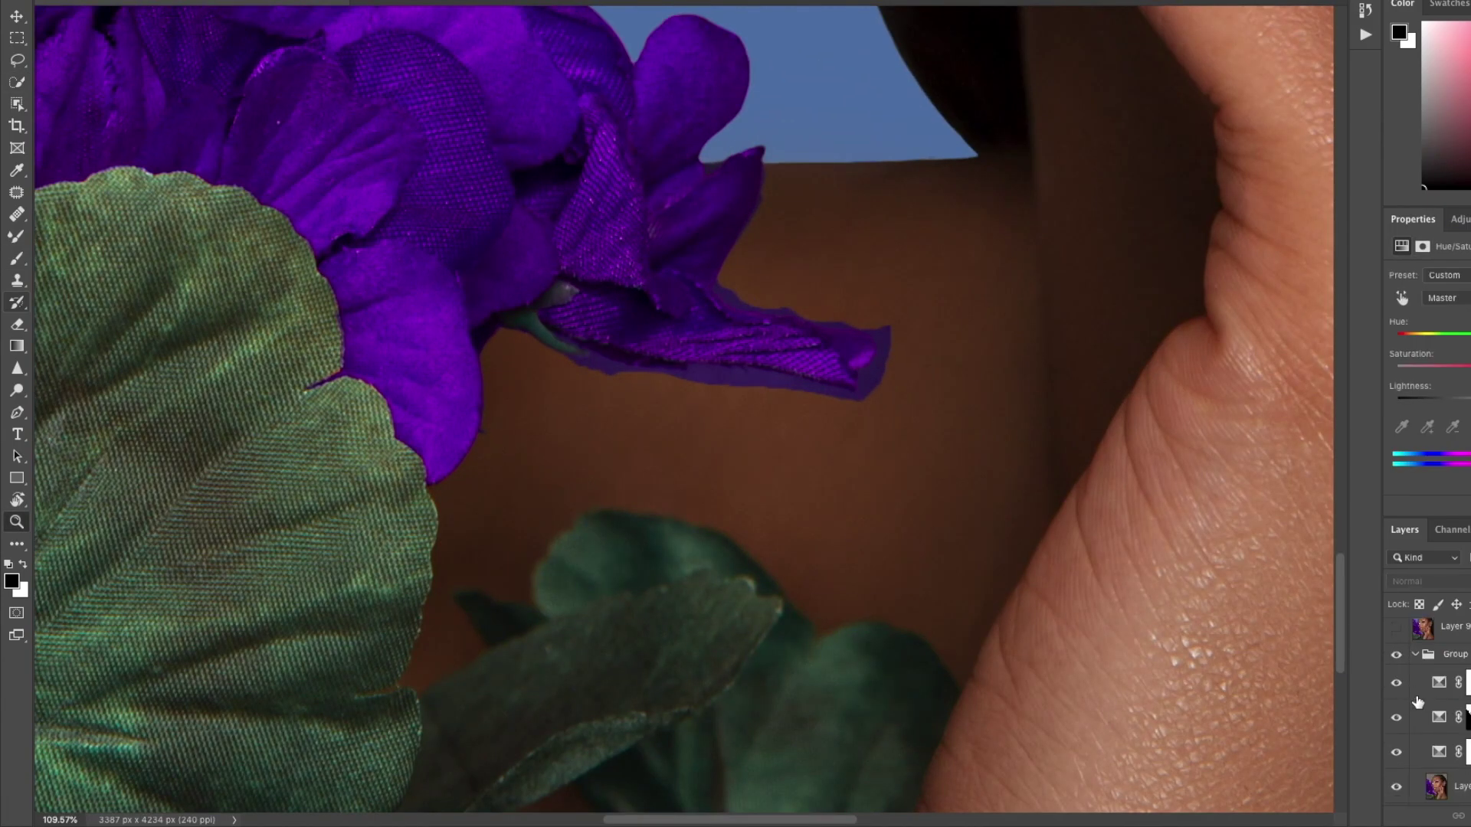
Find the grouped layer causing the purple fringe and paint its mask to clean the skin around the drooping petal.
click(1401, 741)
scroll(1401, 743, up, 4)
click(1396, 737)
scroll(1397, 732, down, 4)
click(1396, 718)
click(1396, 718)
click(1467, 717)
key(b)
mouse_move(611, 372)
mouse_down()
mouse_move(550, 360)
mouse_move(578, 394)
mouse_move(887, 394)
mouse_move(876, 332)
mouse_move(728, 297)
mouse_move(731, 147)
mouse_up()
key(x)
key(x)
drag(543, 352, 874, 404)
click(1467, 717)
key(b)
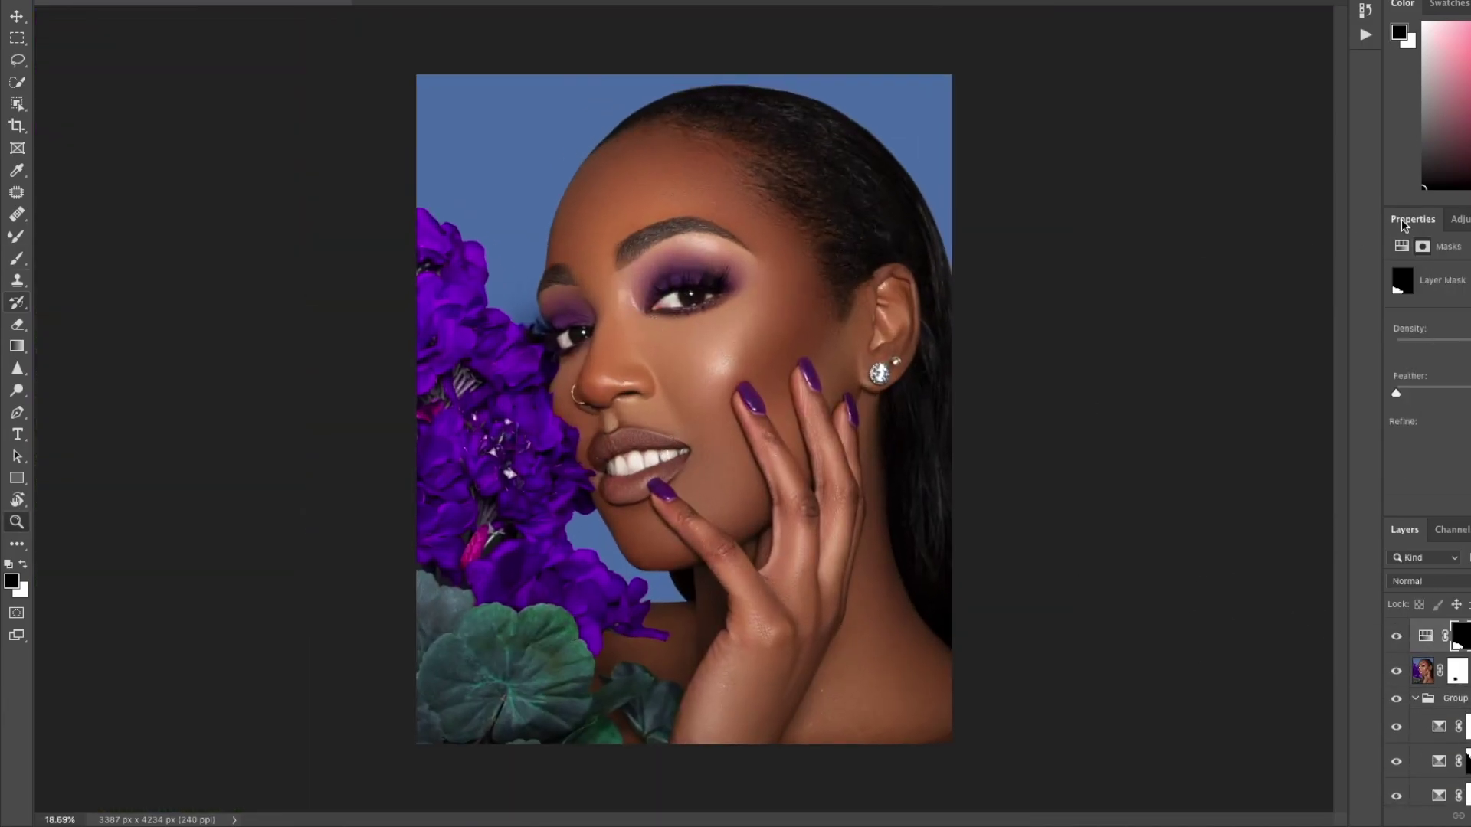
Add a Black & White adjustment layer, lower its Reds, and blend it in Hard Light.
click(1460, 220)
click(1447, 286)
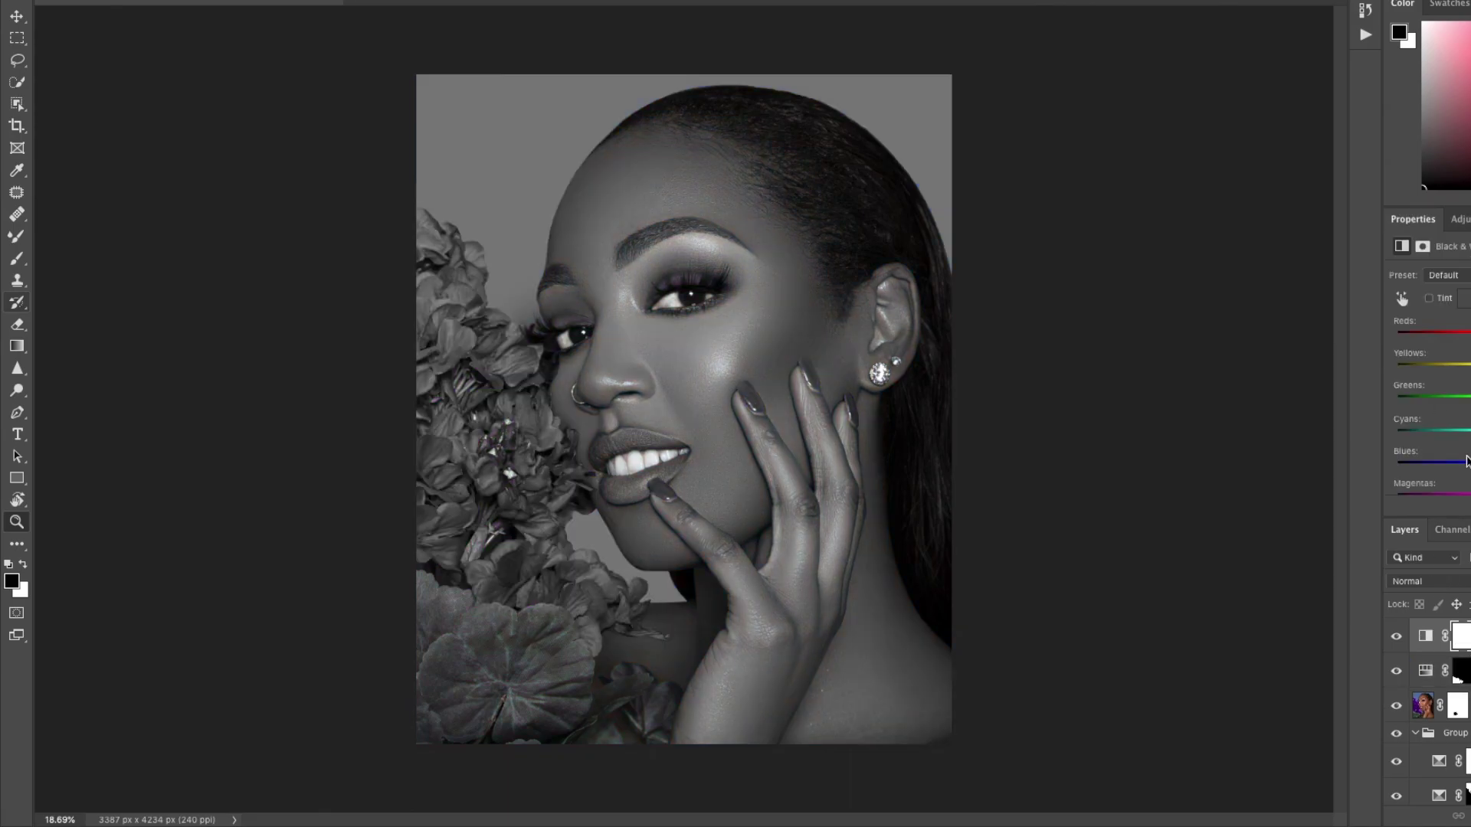
drag(1470, 335, 1444, 335)
click(1431, 582)
click(1431, 822)
drag(1470, 583, 1460, 582)
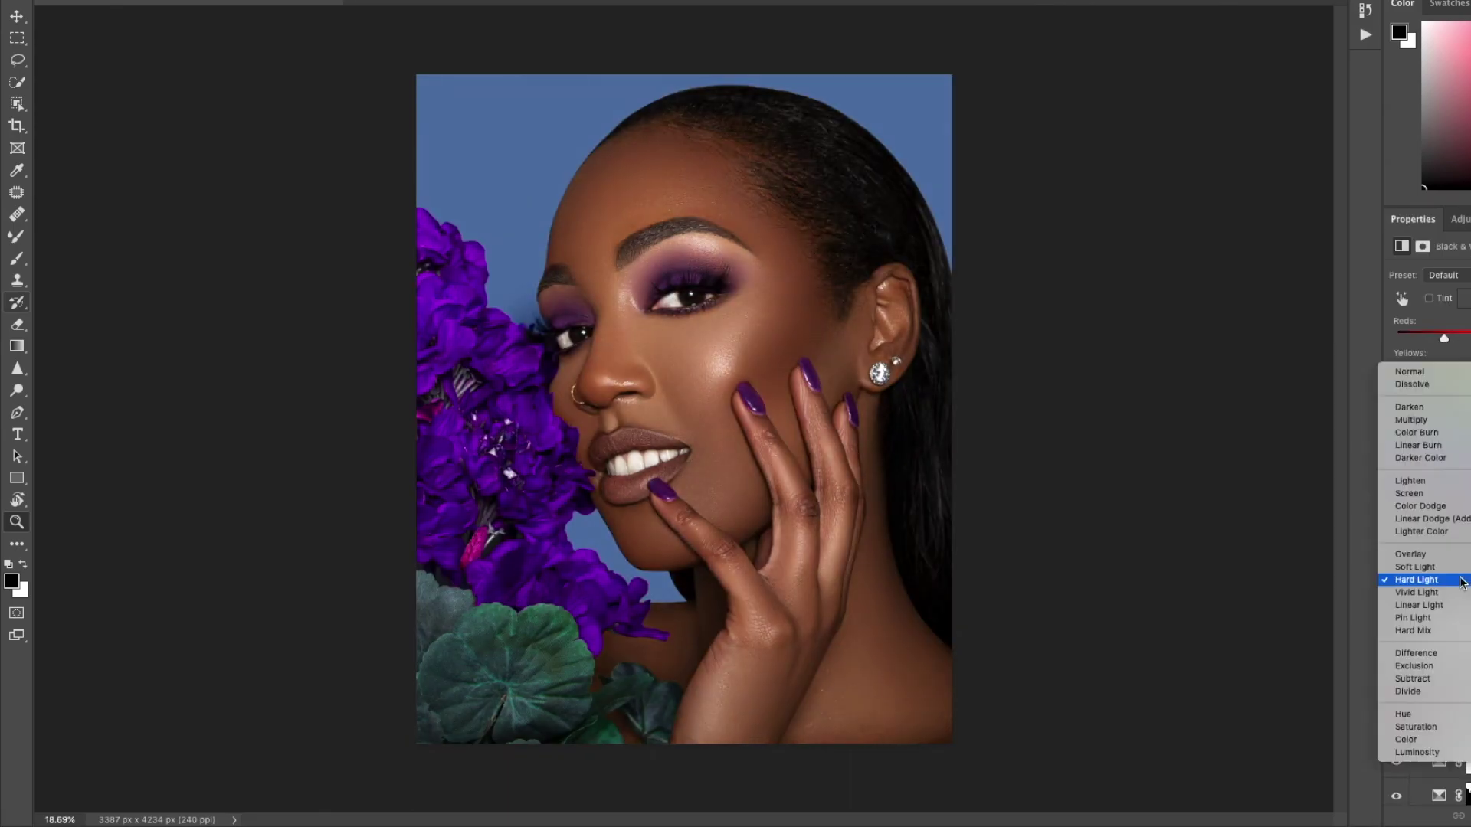
click(1445, 584)
click(1417, 738)
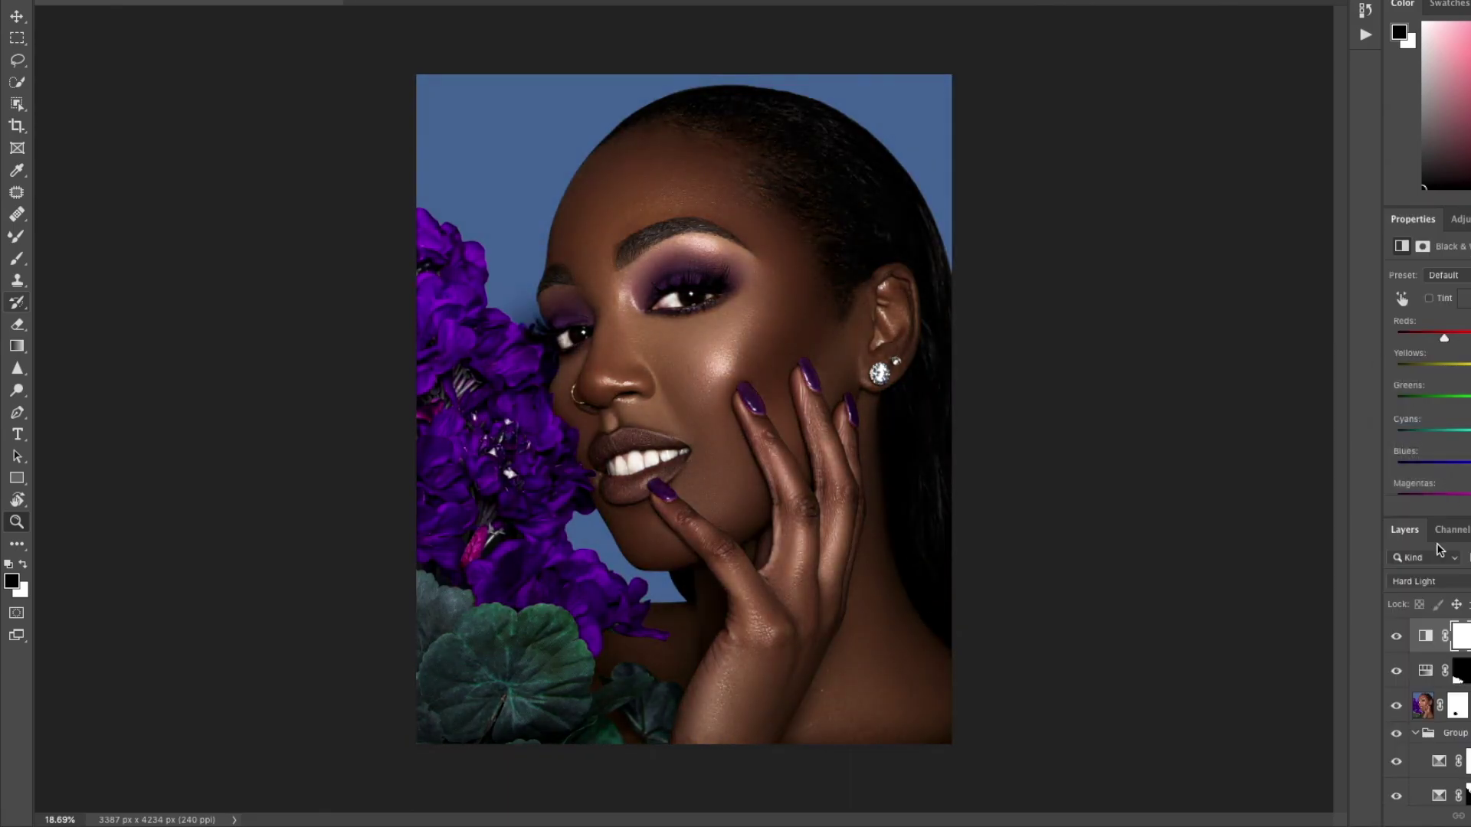
scroll(683, 410, up, 1)
scroll(683, 409, down, 1)
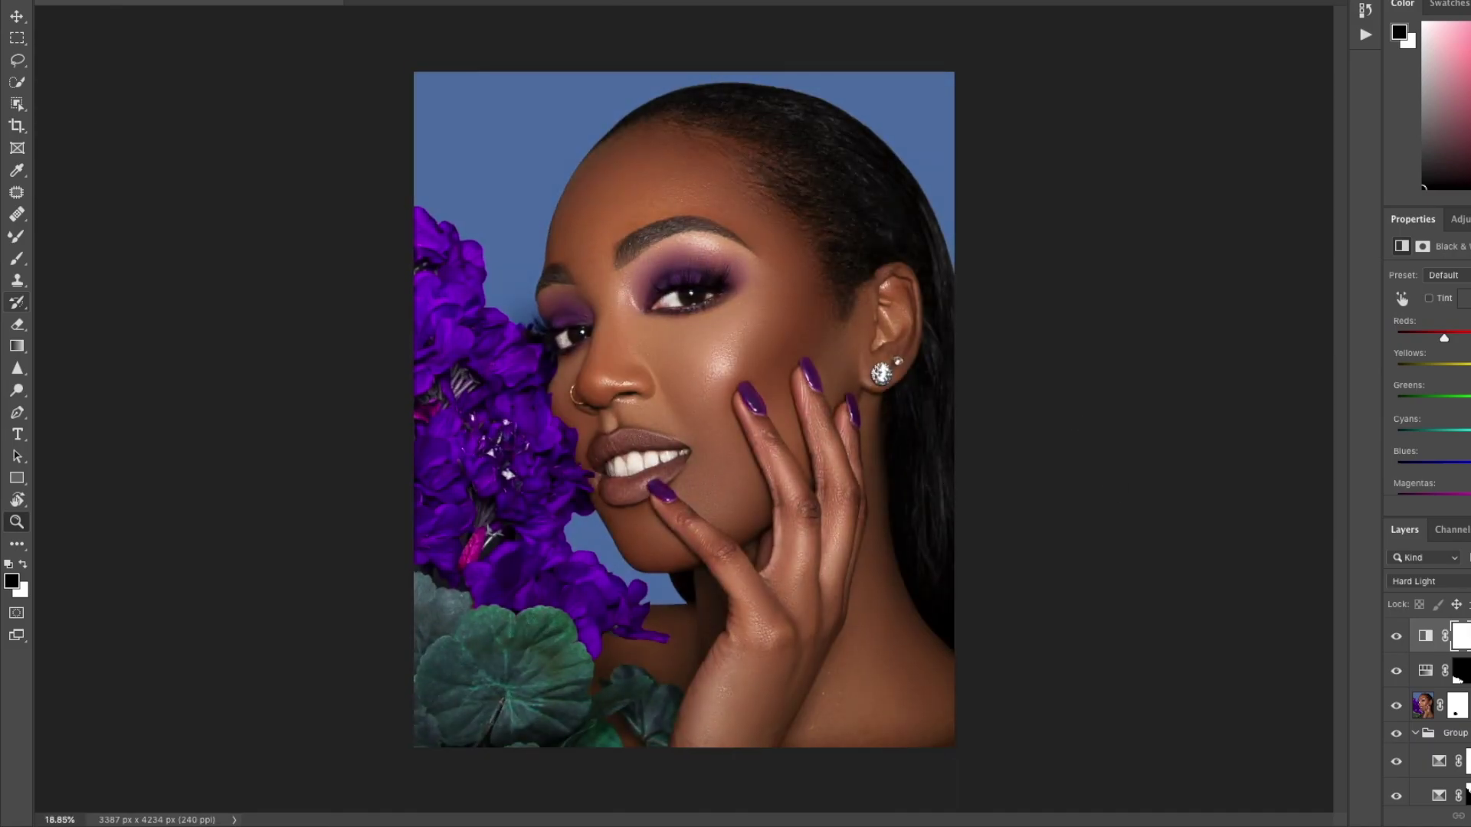
Adjust the Reds in a Hue/Saturation layer, compare its effect, and pick a color range in a second Hue/Saturation layer.
click(1444, 298)
click(1442, 284)
mouse_move(589, 373)
mouse_down()
mouse_move(521, 366)
mouse_move(584, 368)
mouse_up()
click(1399, 637)
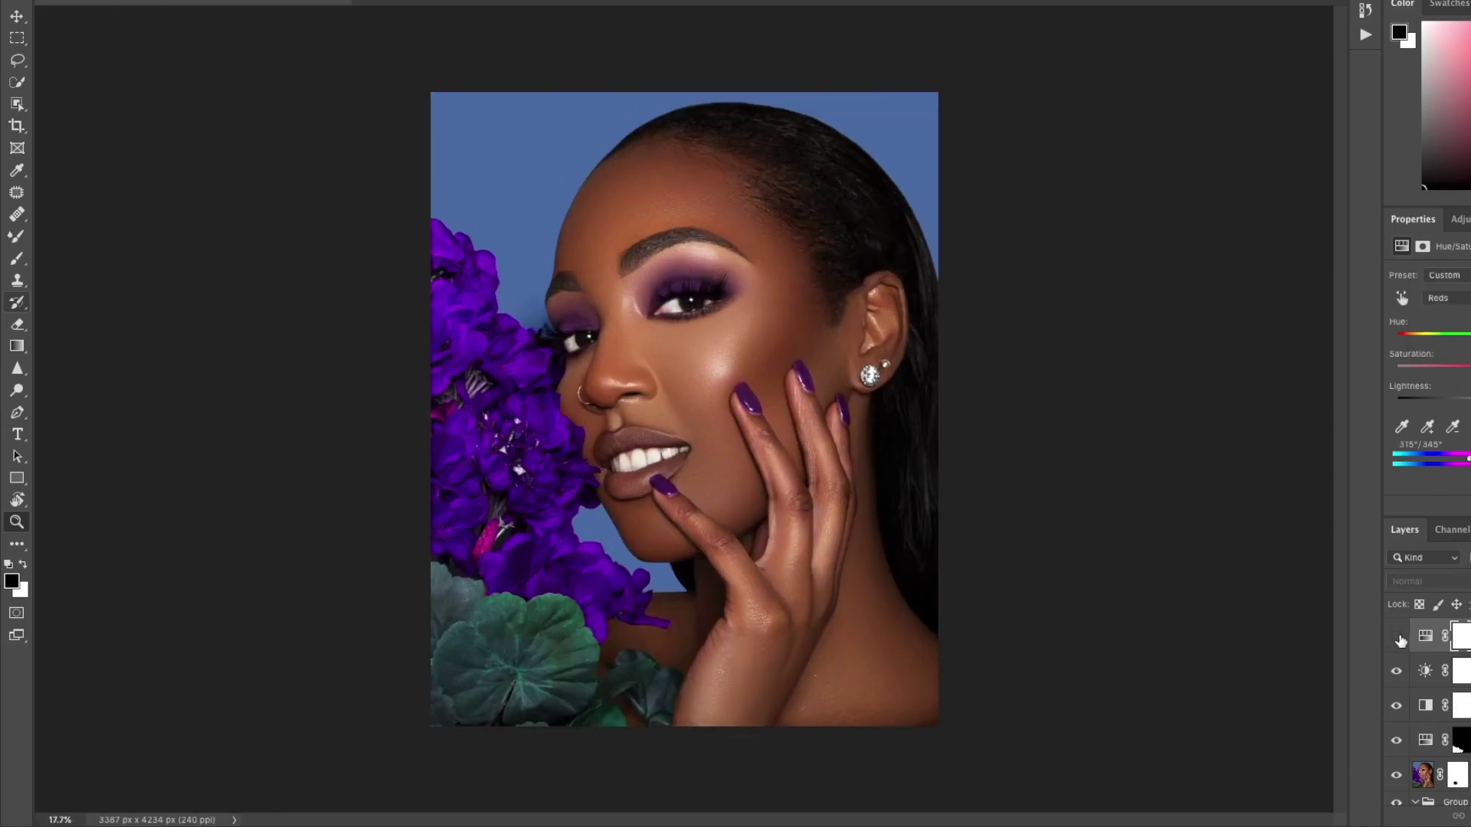
click(1398, 637)
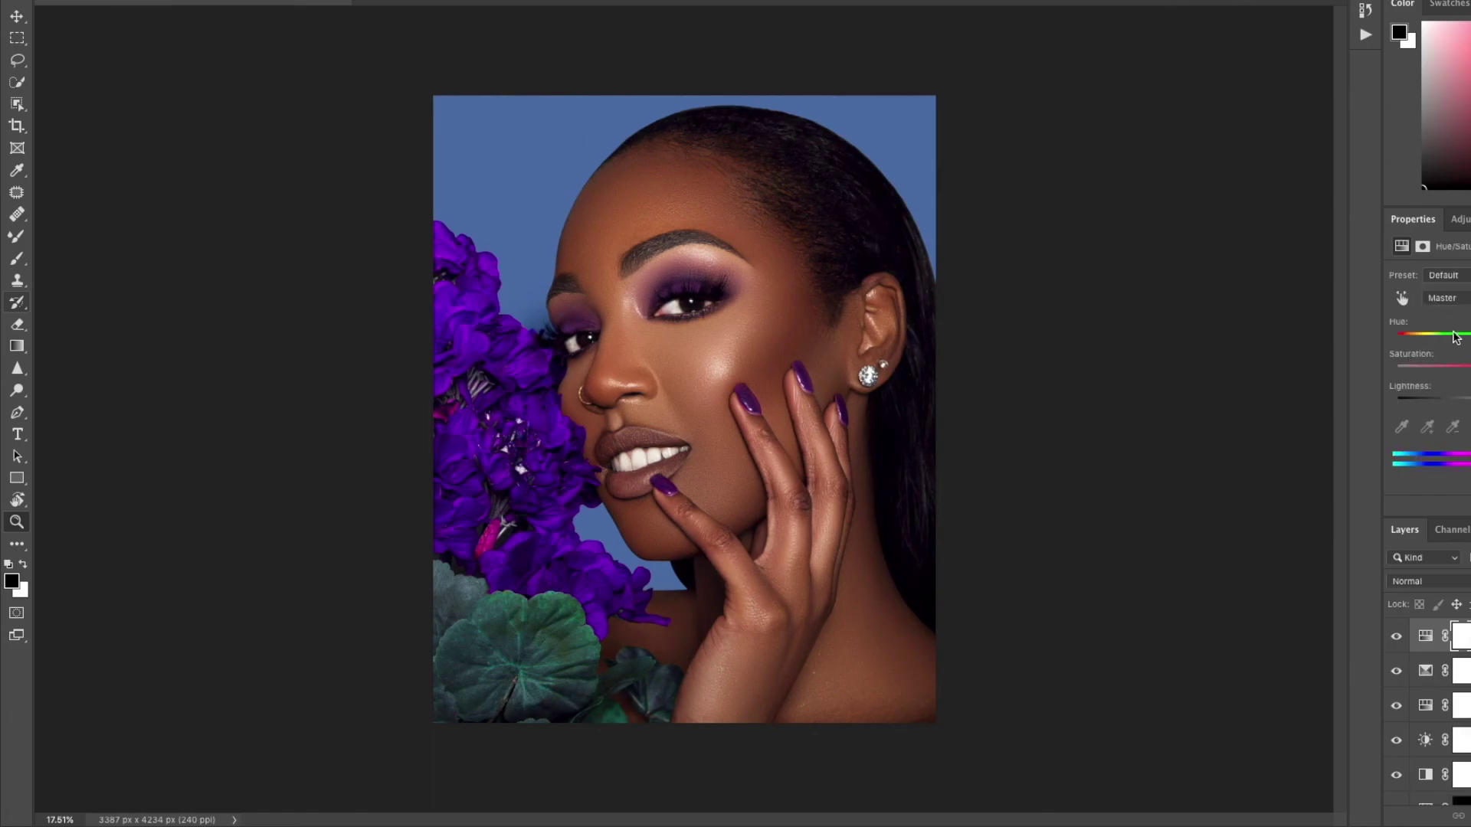
click(1440, 298)
click(1440, 314)
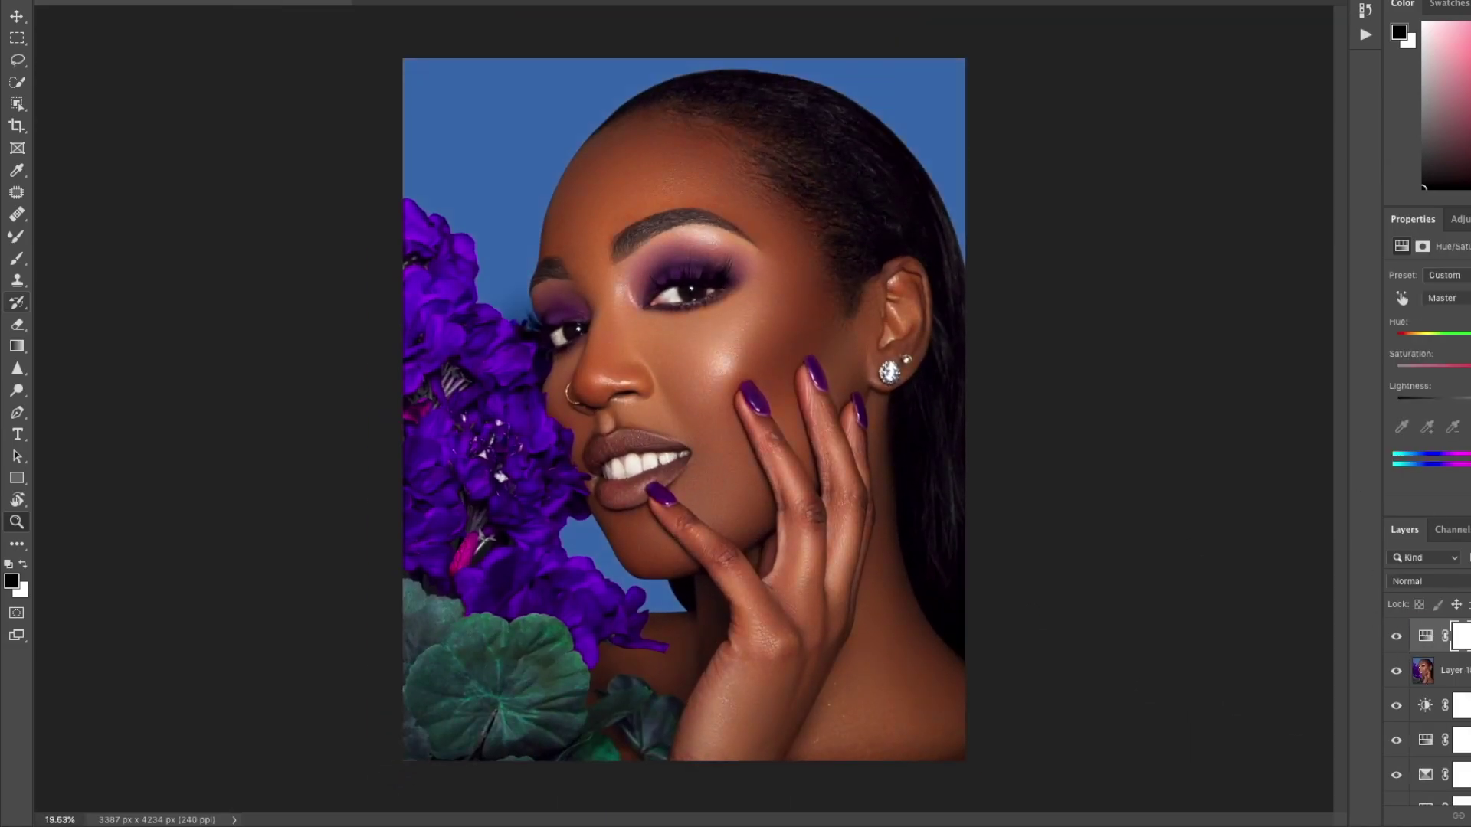
Invert the top Hue/Saturation layer's mask and paint white over the eye area with a smaller brush.
key(b)
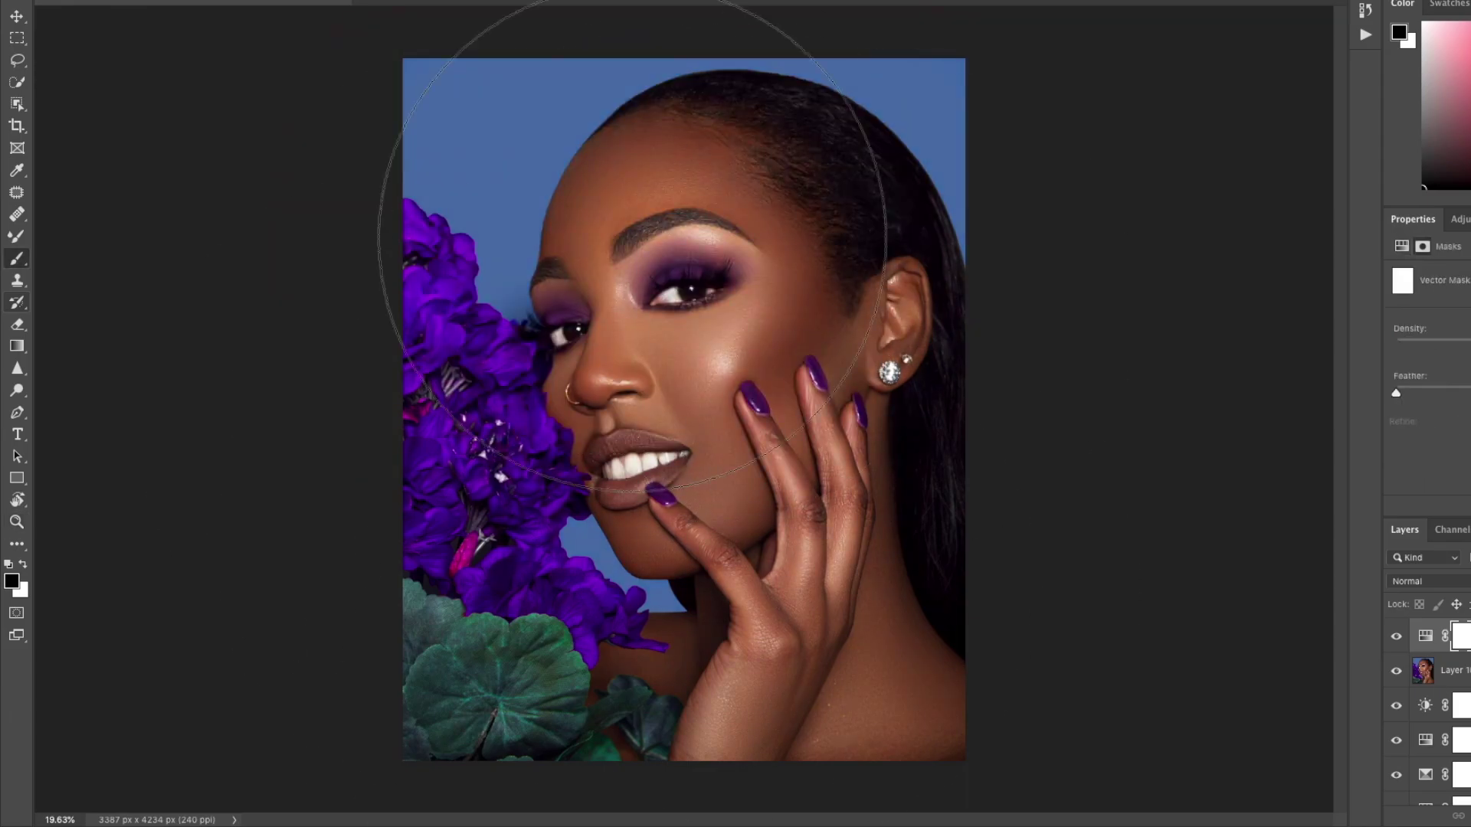
key(ctrl+i)
key(x)
key(bracketleft)
key(bracketleft)
key(bracketleft)
key(bracketleft)
key(bracketleft)
drag(710, 280, 646, 288)
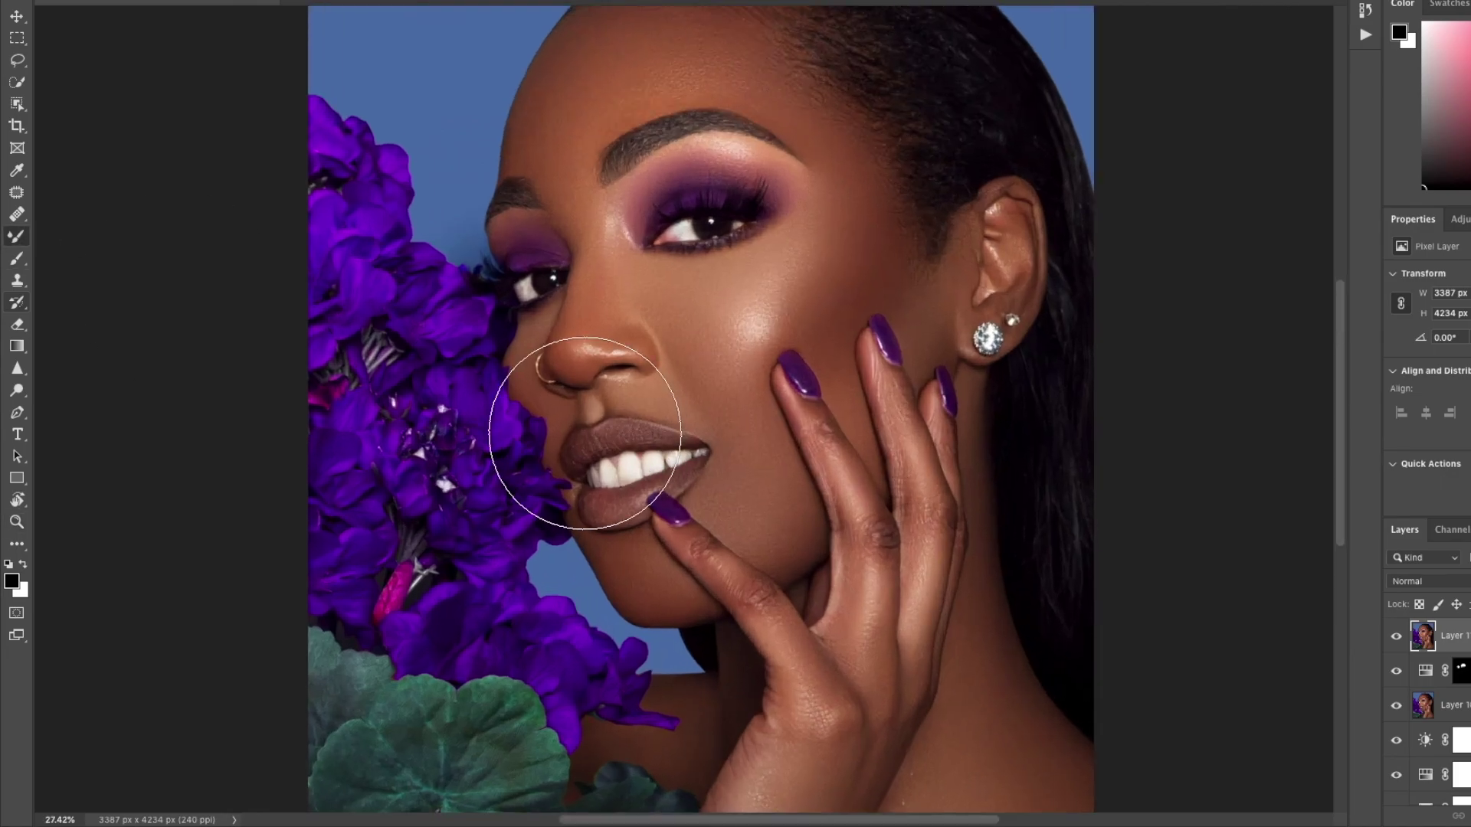
Blend the skin beside the nose on the merged layer with a much smaller brush.
key(bracketleft)
key(bracketleft)
key(bracketleft)
key(bracketleft)
key(bracketleft)
key(bracketleft)
key(bracketleft)
key(bracketleft)
scroll(610, 514, up, 2)
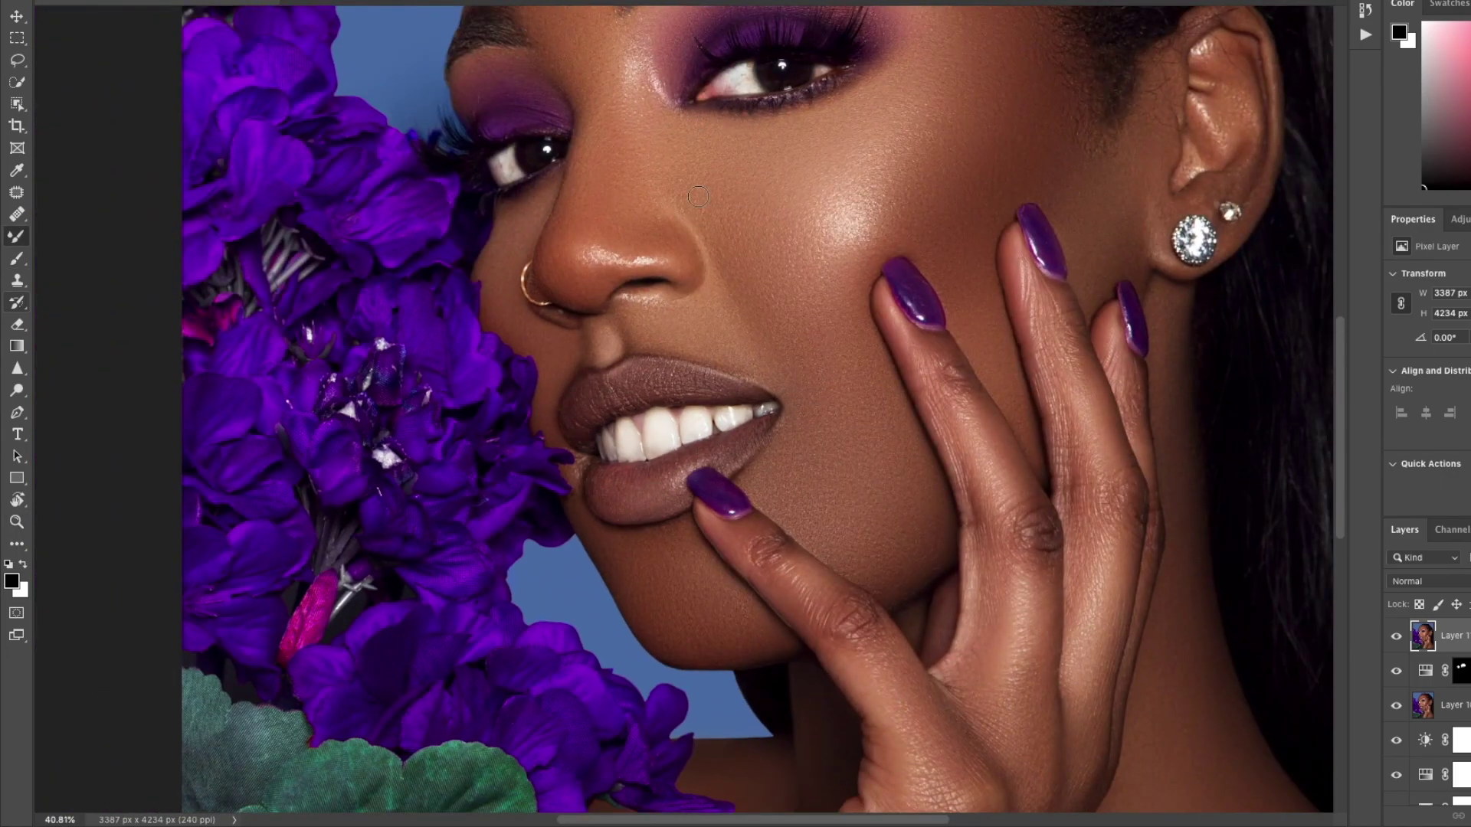
key(z)
drag(662, 198, 536, 197)
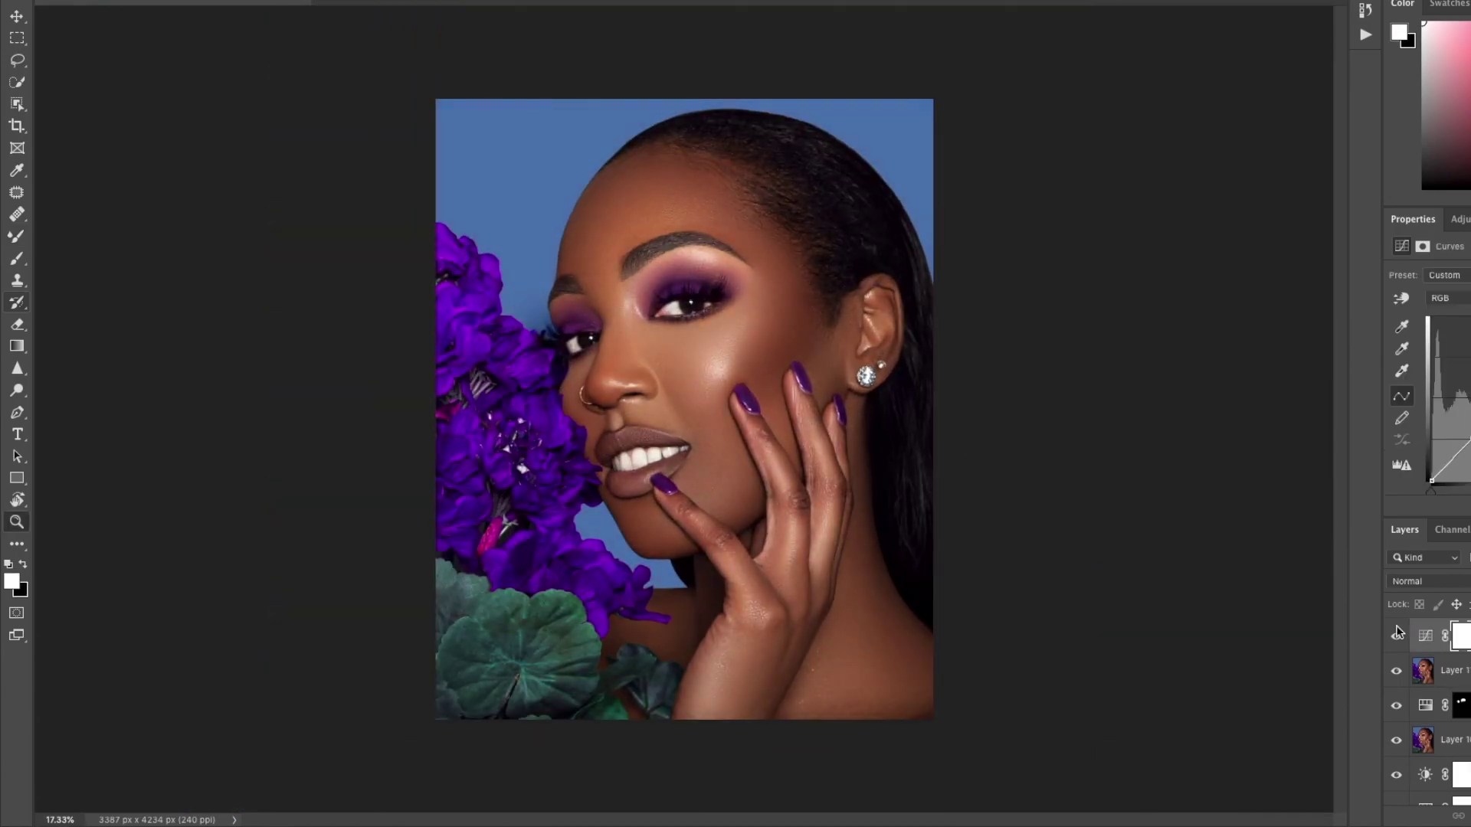
Change the Curves layer's blend mode and add a Brightness/Contrast adjustment layer above it.
click(1422, 581)
click(1431, 826)
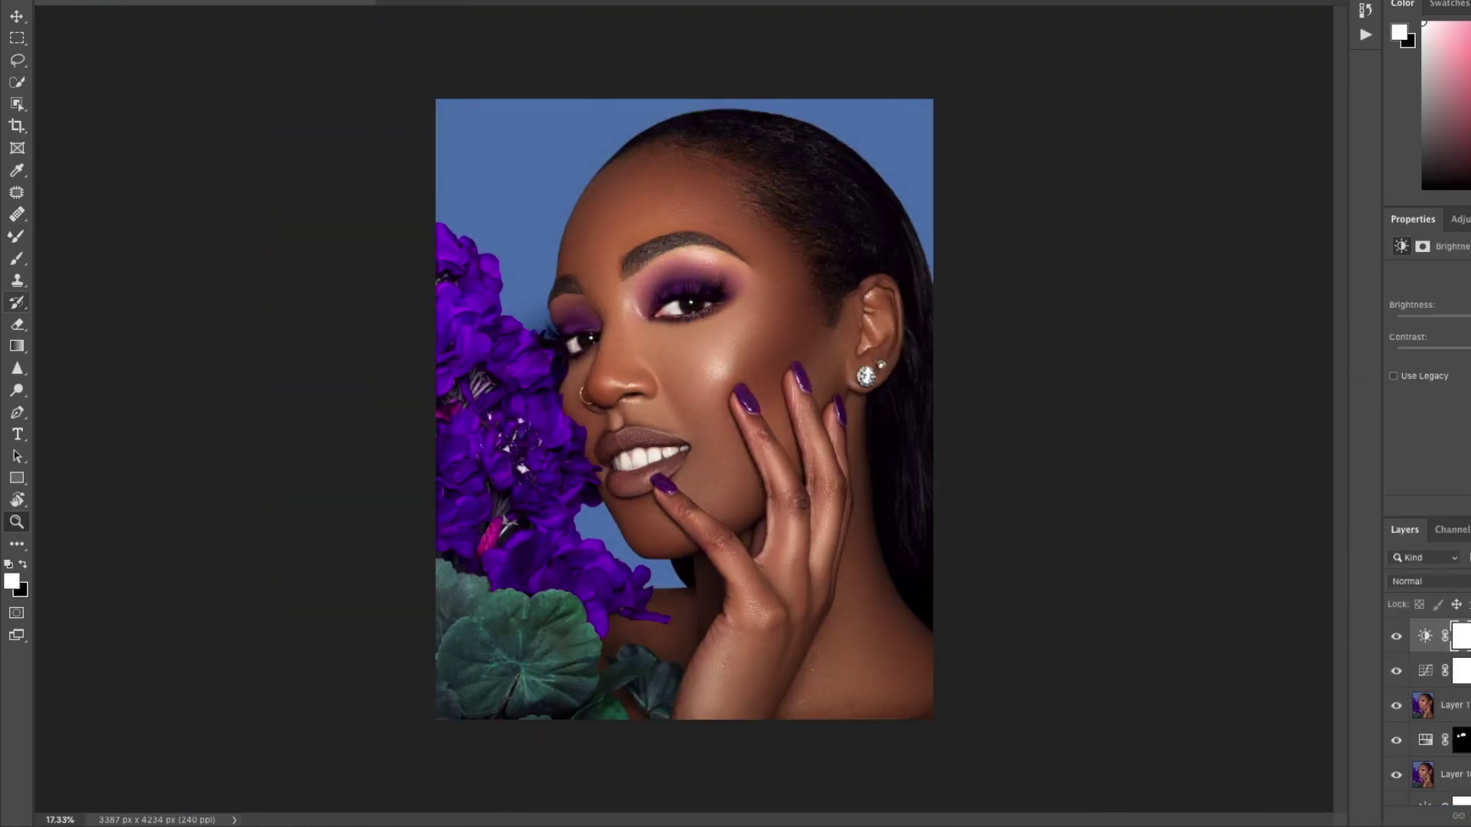
mouse_move(684, 409)
mouse_down()
mouse_move(613, 410)
mouse_move(679, 409)
mouse_up()
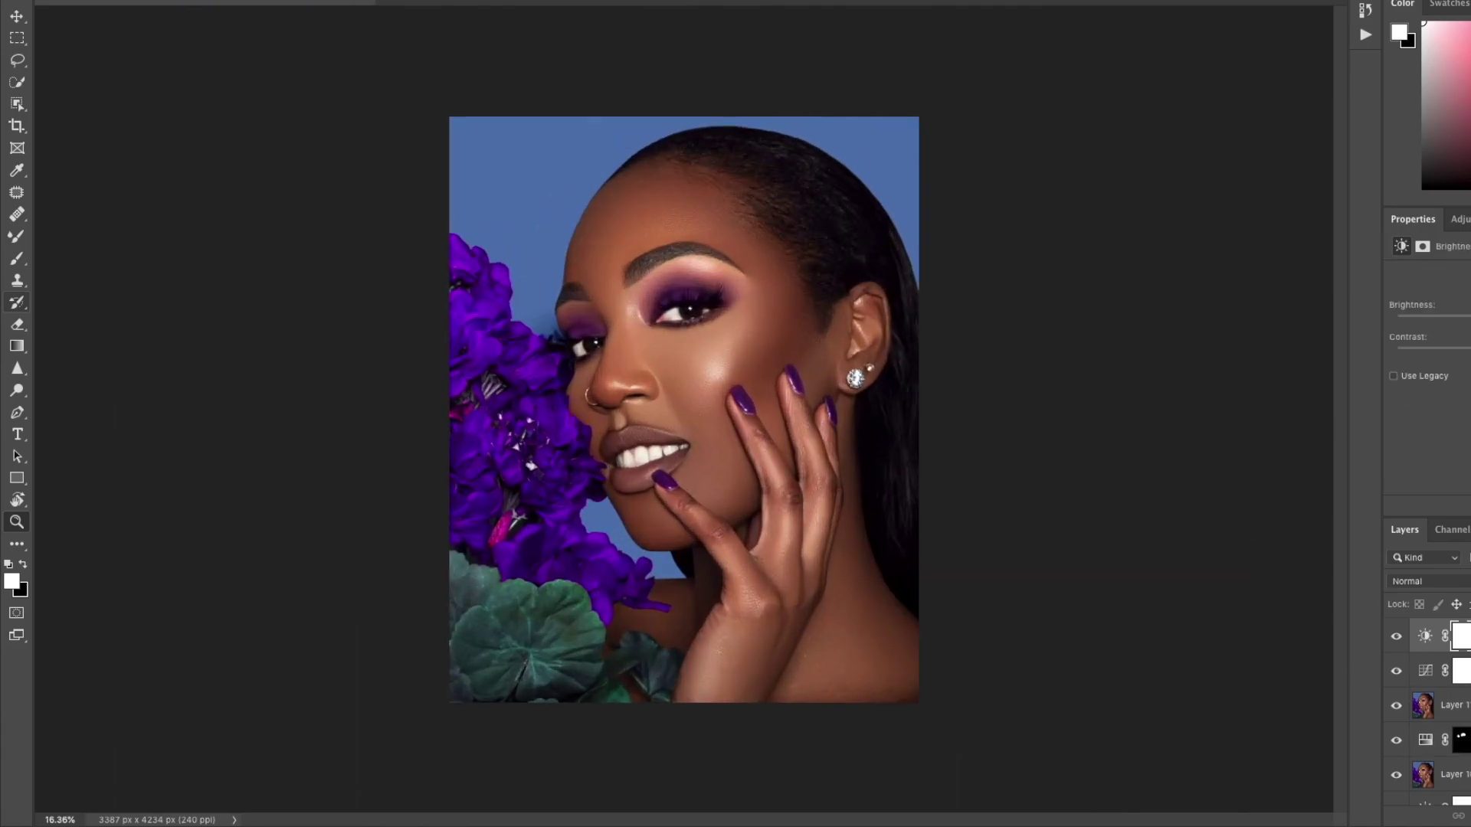
Pick a dark orange for a new color fill layer and set its blend mode to Soft Light.
click(830, 458)
click(769, 387)
click(980, 249)
click(1417, 582)
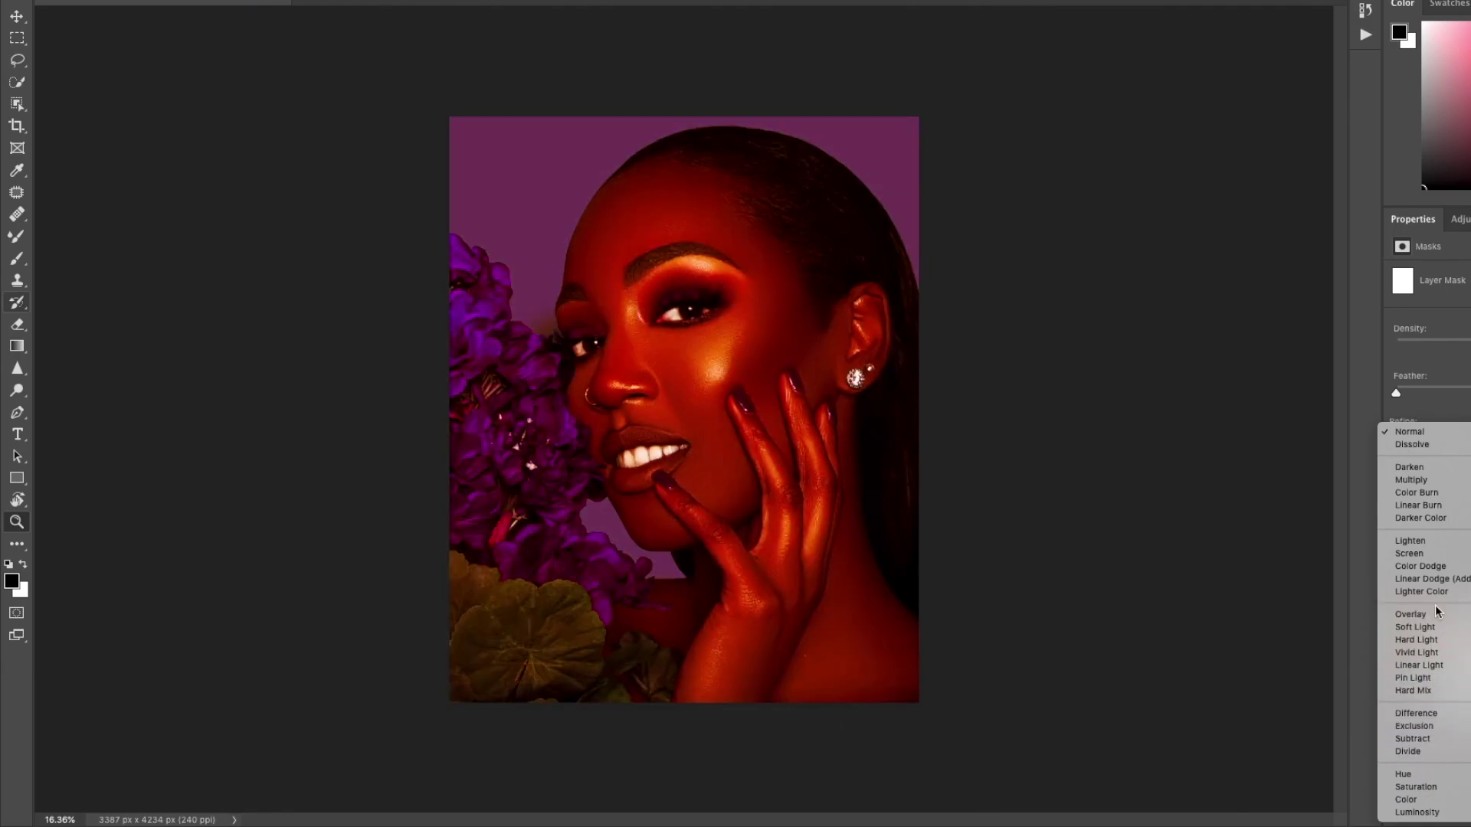
click(1414, 626)
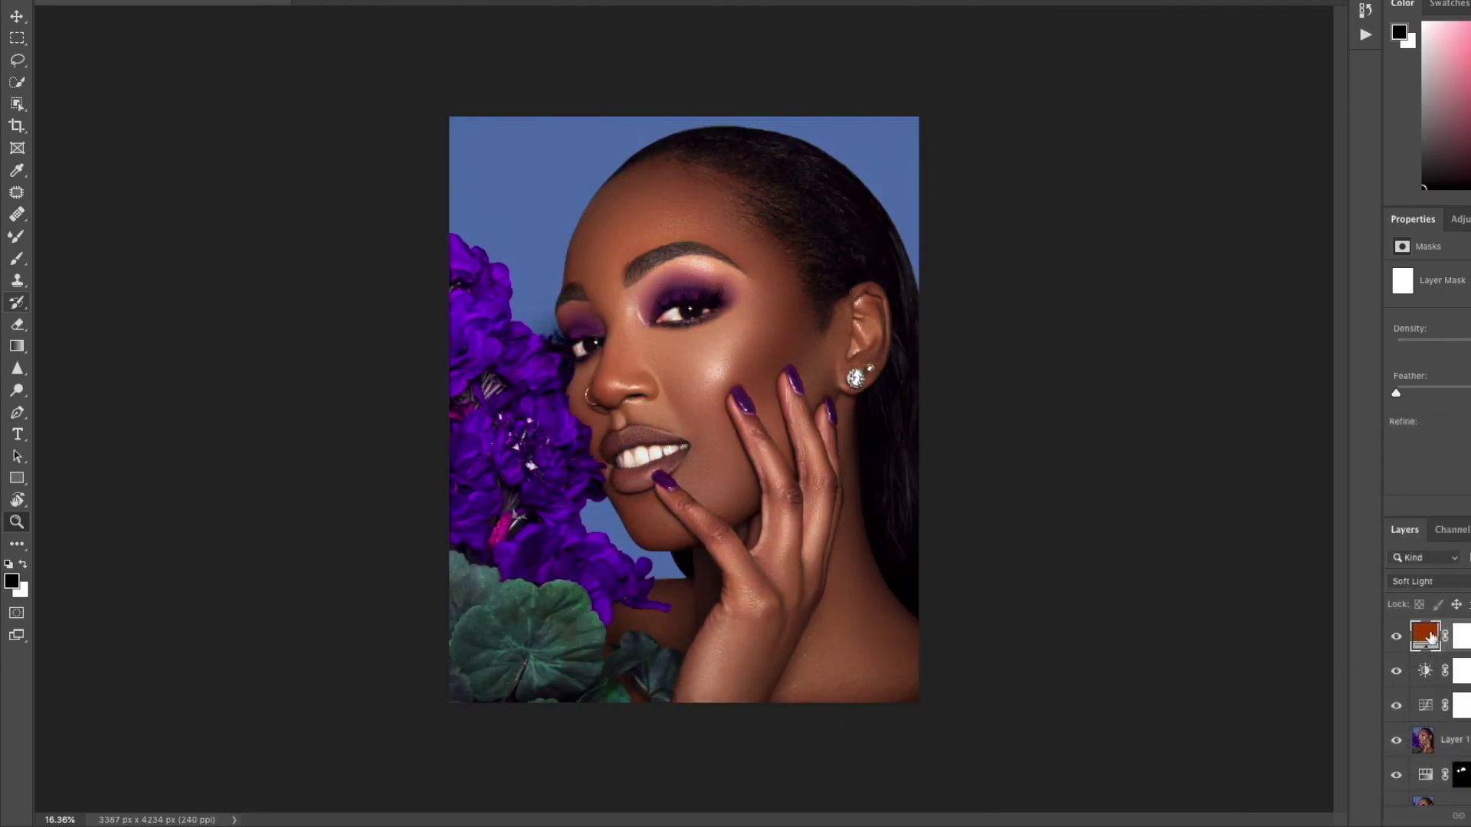
Add a Selective Color layer on top and tune its color ranges, including the Blacks and Whites.
key(ctrl+plus)
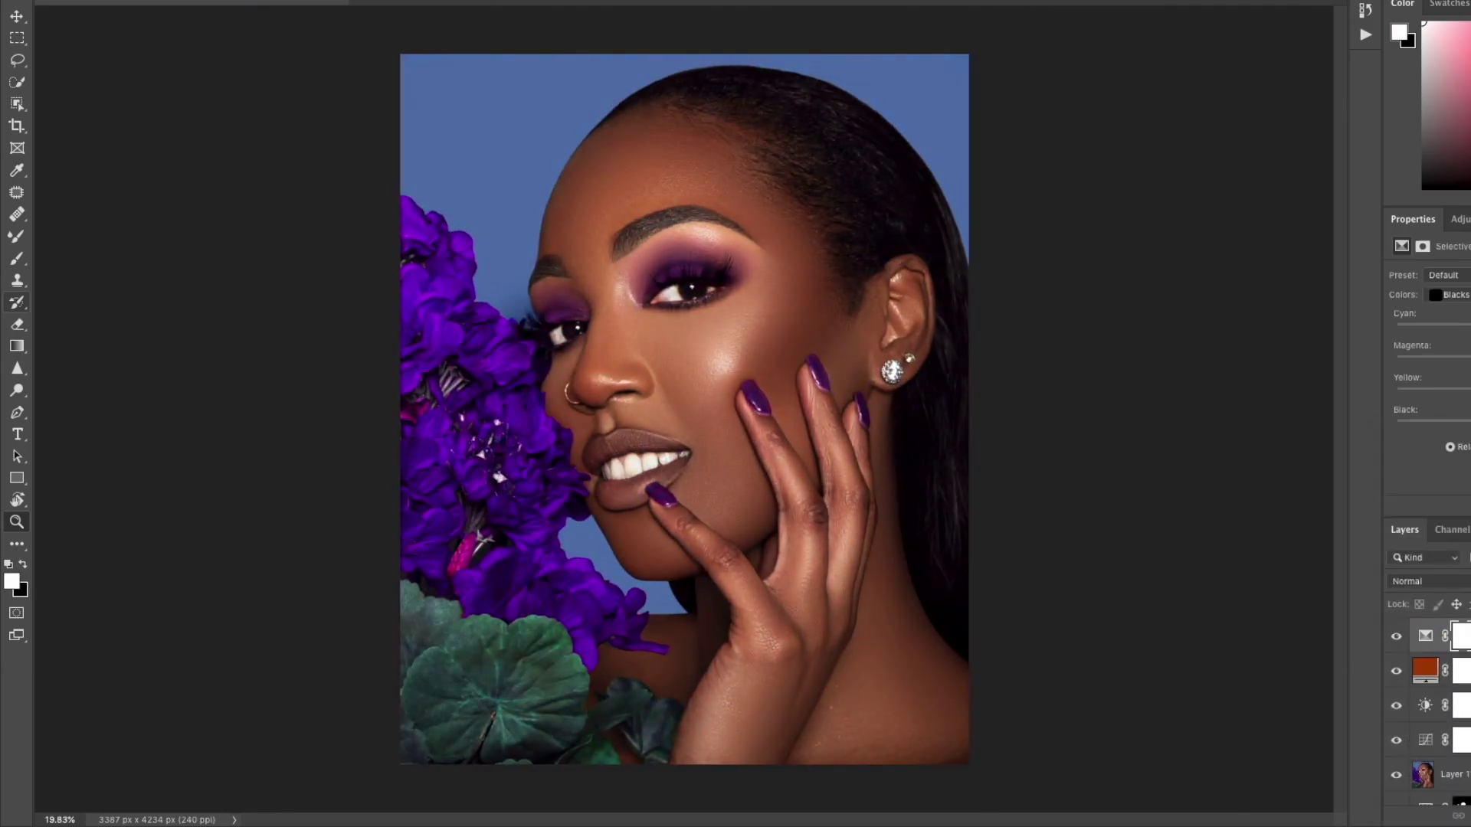
click(1425, 672)
click(1425, 636)
click(1448, 295)
click(1454, 267)
click(1448, 295)
click(1454, 228)
click(1448, 295)
click(1453, 281)
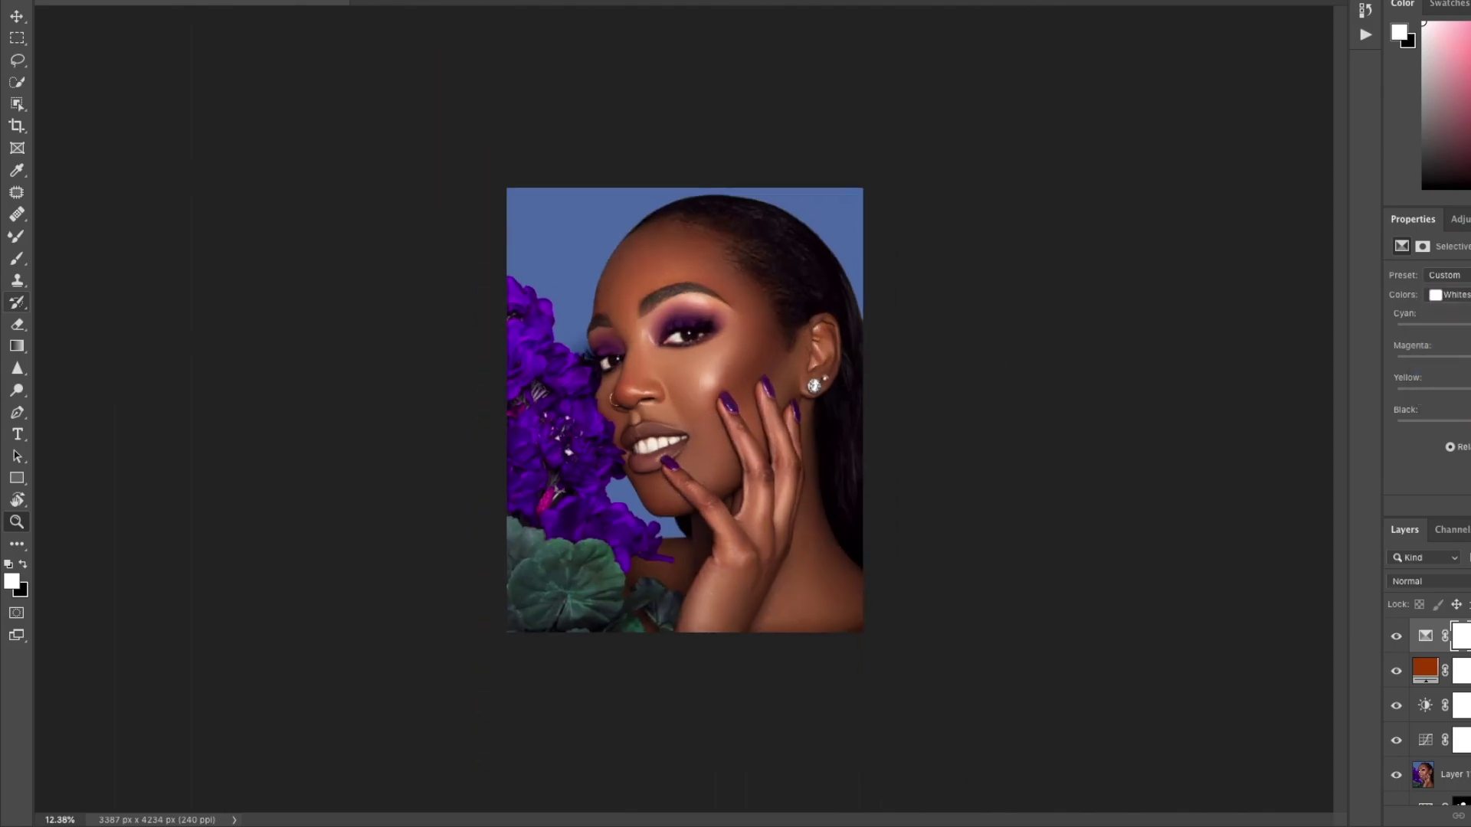
Tune the Selective Color layer's Cyans and lower Yellow to the minimum in its Greens.
click(1448, 295)
click(1452, 281)
scroll(684, 410, up, 5)
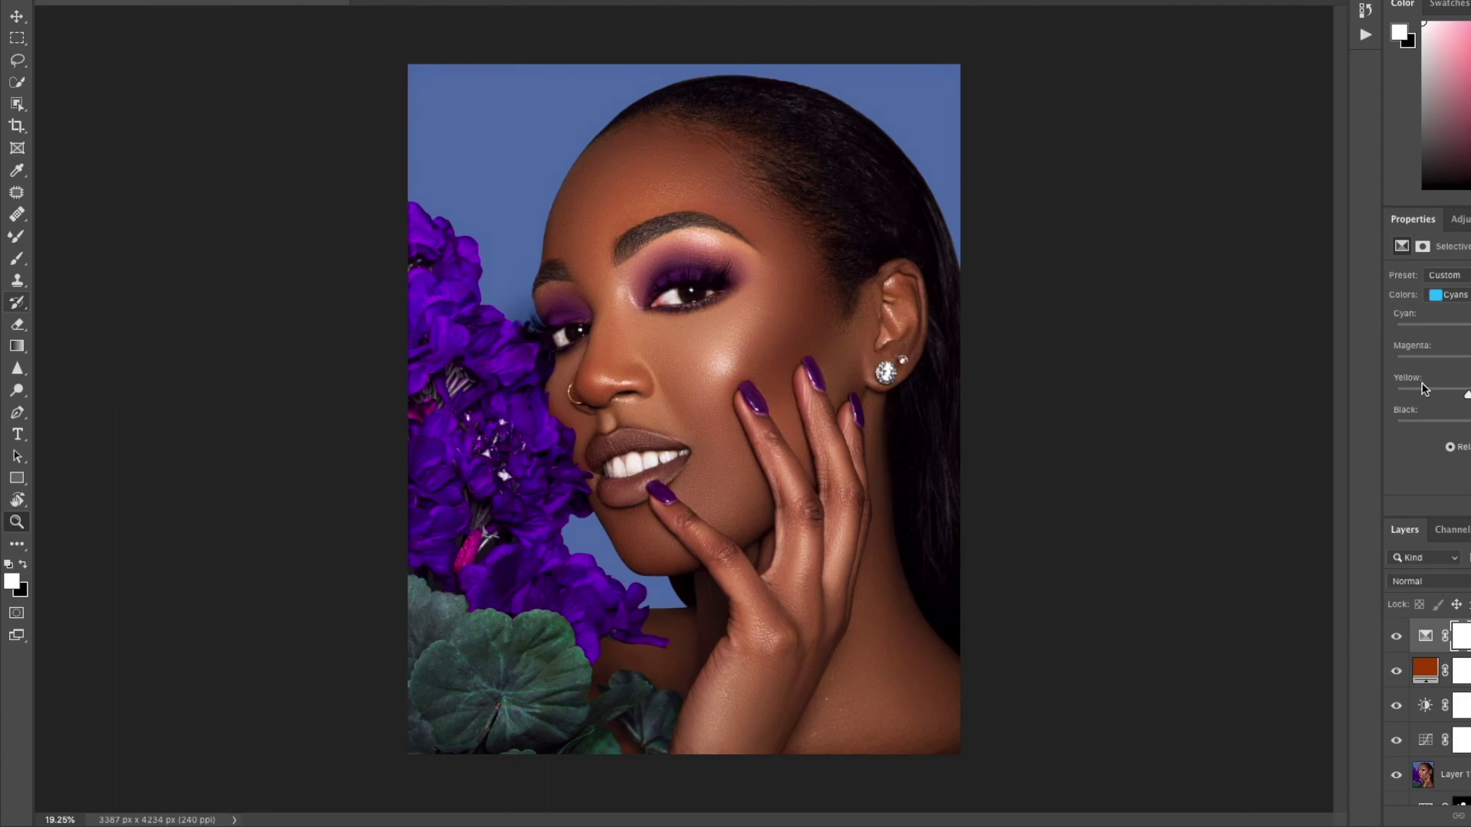
click(1455, 294)
click(1455, 281)
Adjust Magenta in the Selective Color layer's Blues and review the portrait at different sizes.
click(1450, 295)
click(1450, 295)
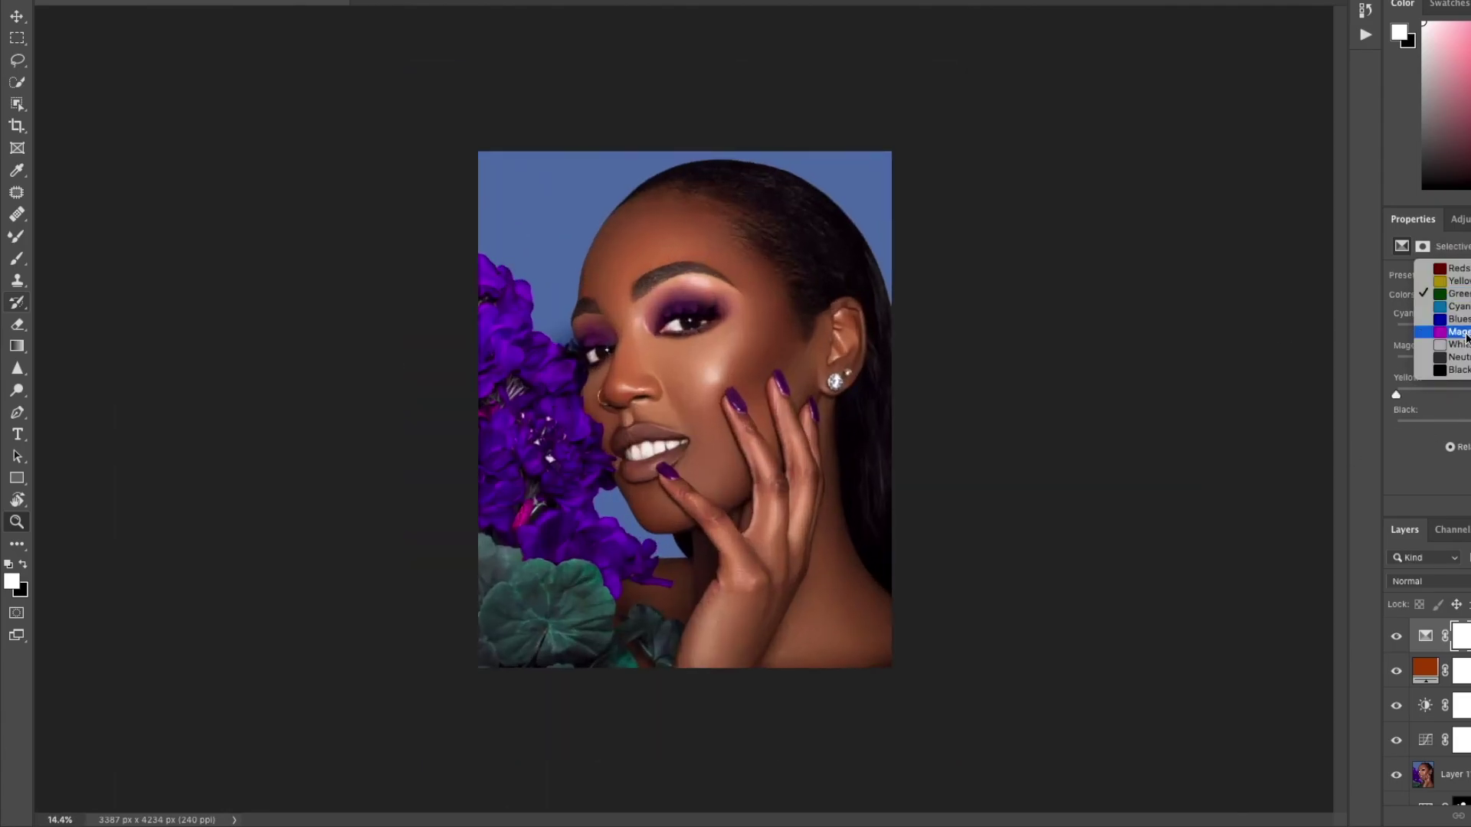
click(1450, 322)
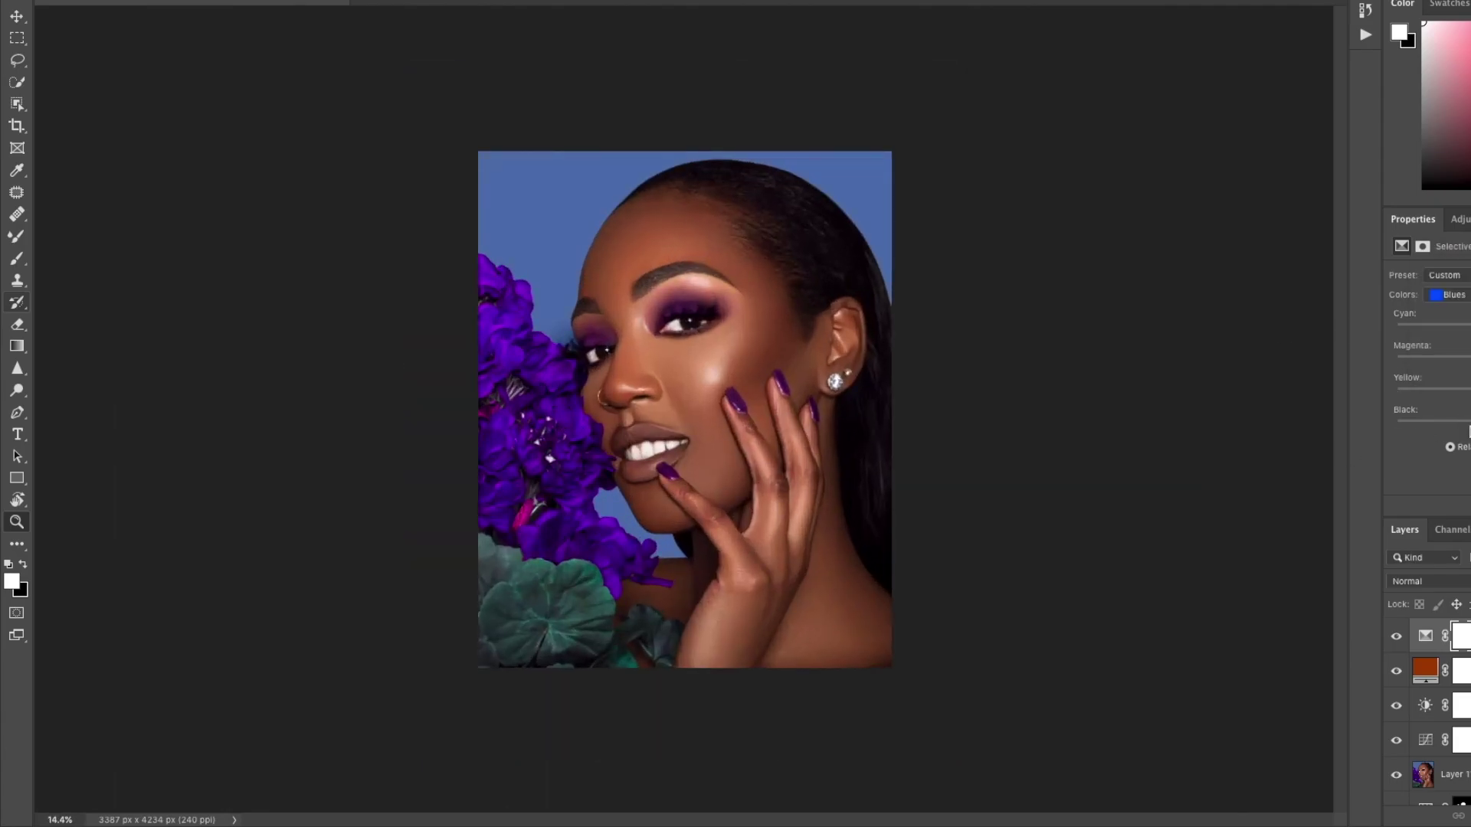
drag(1456, 357, 1461, 357)
drag(732, 337, 776, 332)
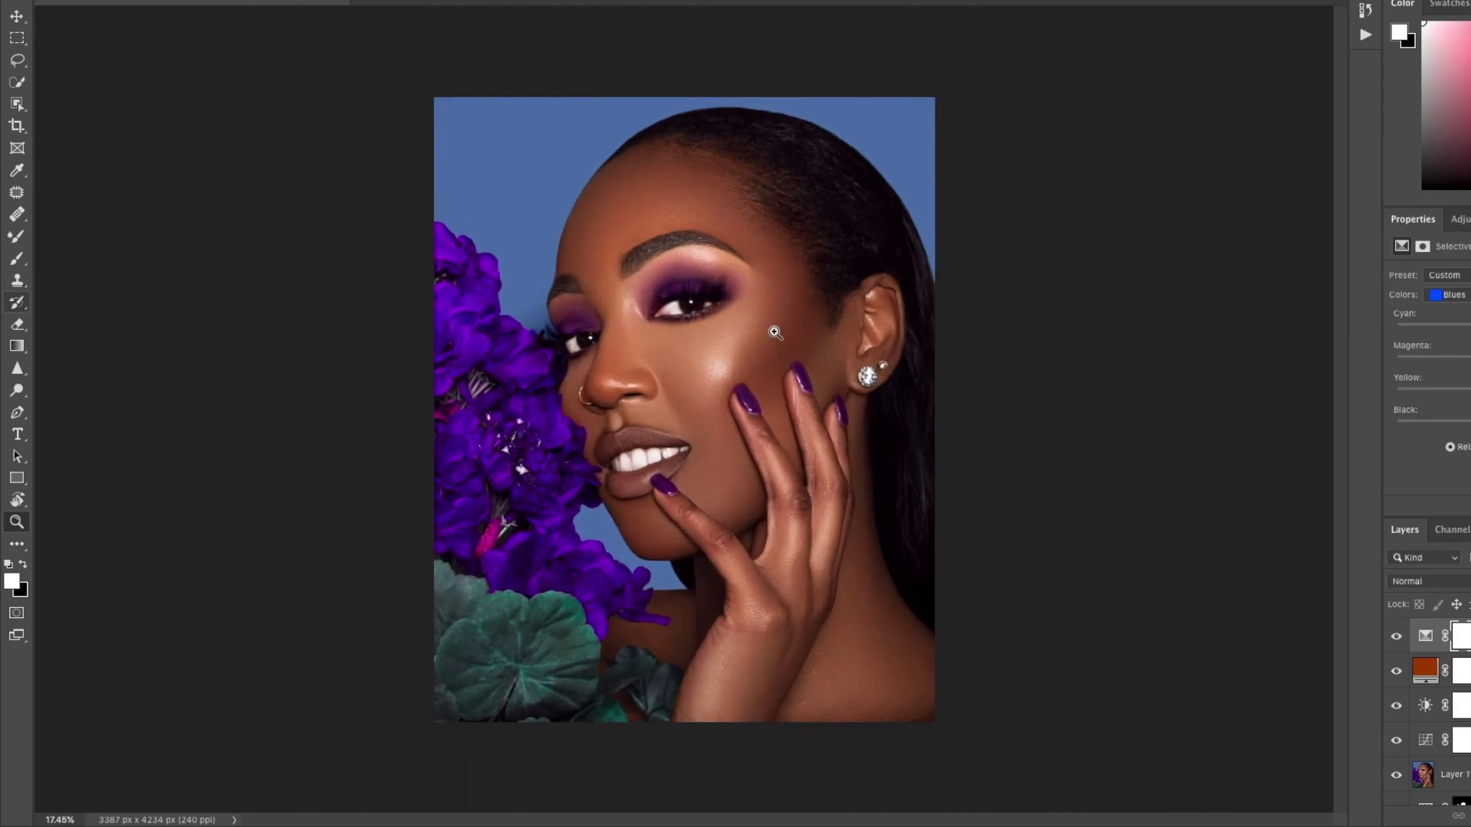
click(581, 433)
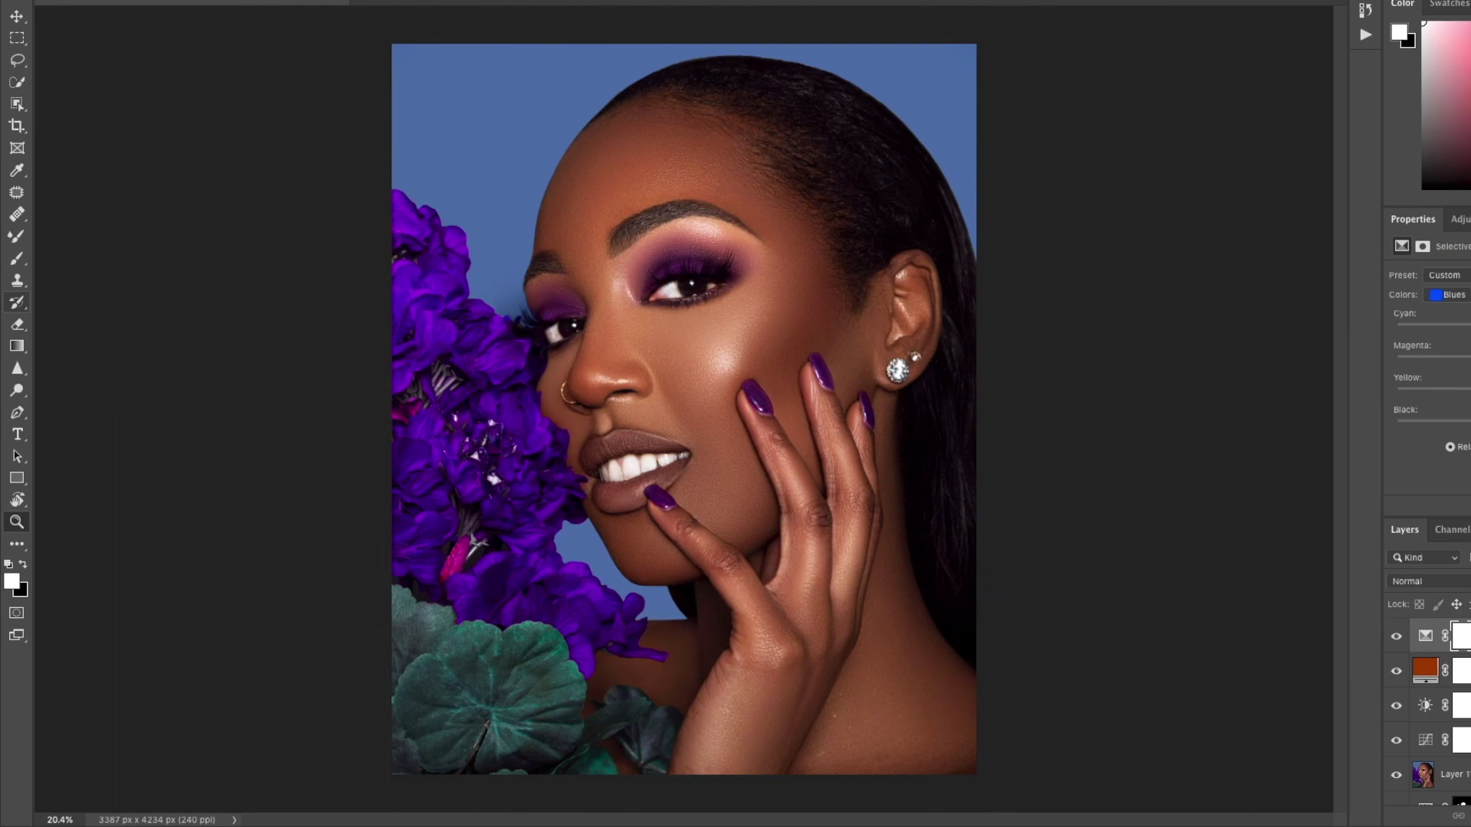
Quick-select the eyes and nose on a merged layer and tune that area's Magentas with a masked Selective Color layer.
click(17, 82)
mouse_move(573, 307)
mouse_down()
mouse_move(650, 286)
mouse_move(709, 295)
mouse_up()
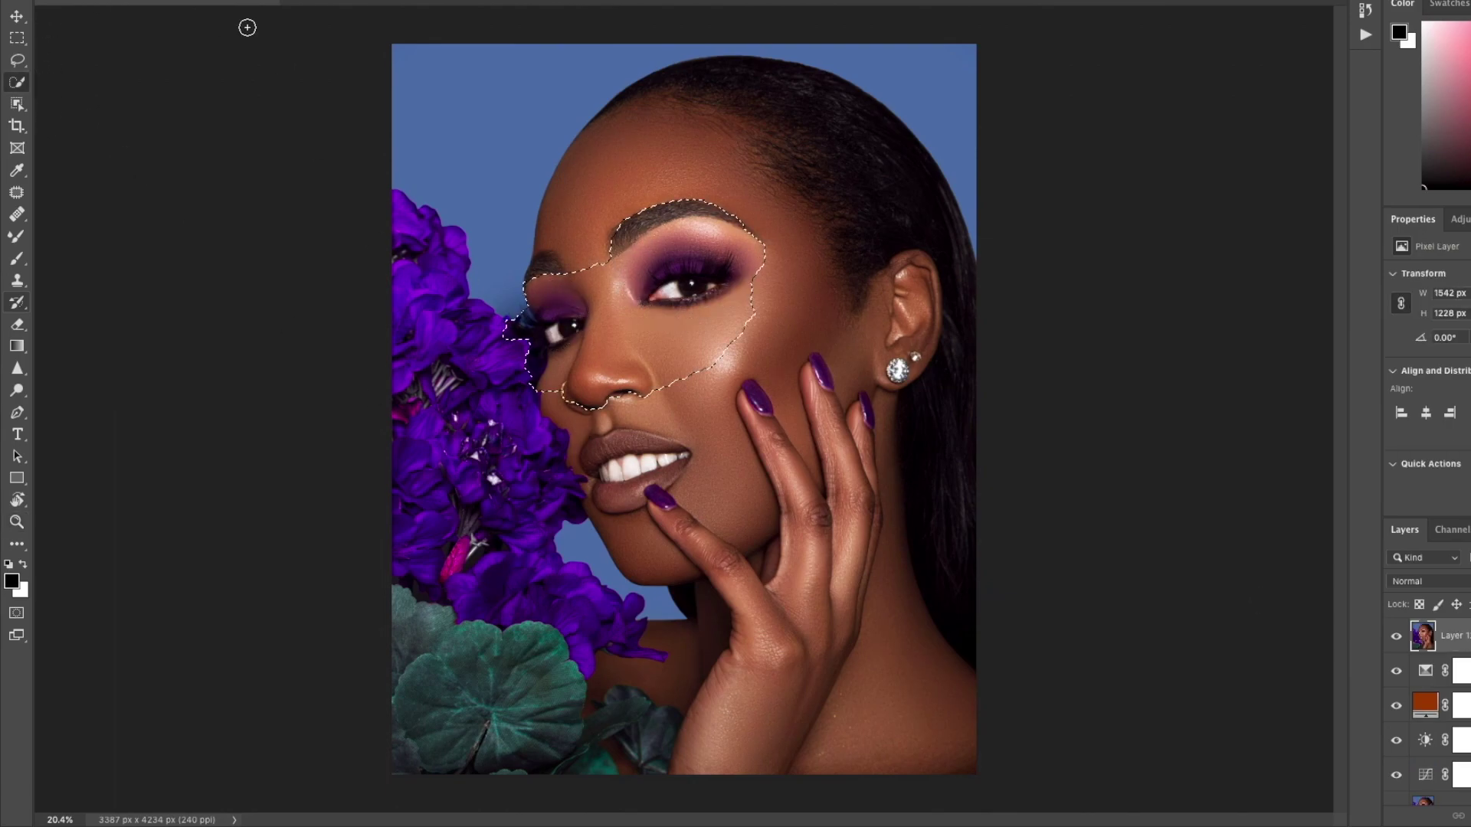
drag(578, 416, 713, 356)
click(1449, 295)
click(1450, 305)
drag(1468, 395, 1383, 421)
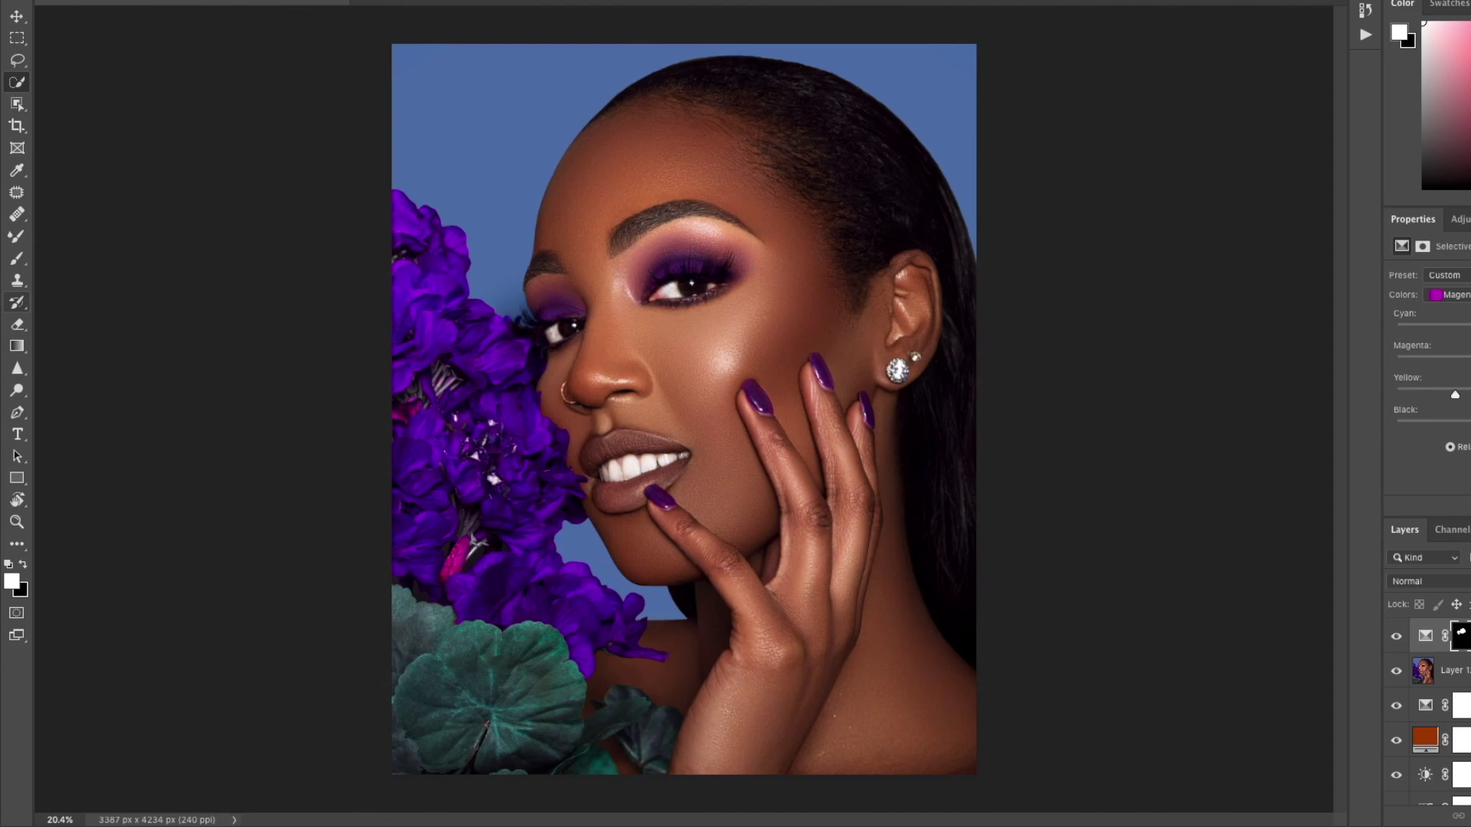
Try a further slider change on the eye area's Selective Color layer and undo it.
click(1450, 299)
drag(1467, 358, 1328, 411)
key(ctrl+z)
key(ctrl+z)
key(ctrl+z)
Quick-select the eye area again on the merged layer and adjust its Magentas with a masked Hue/Saturation layer.
click(1454, 671)
drag(681, 301, 532, 329)
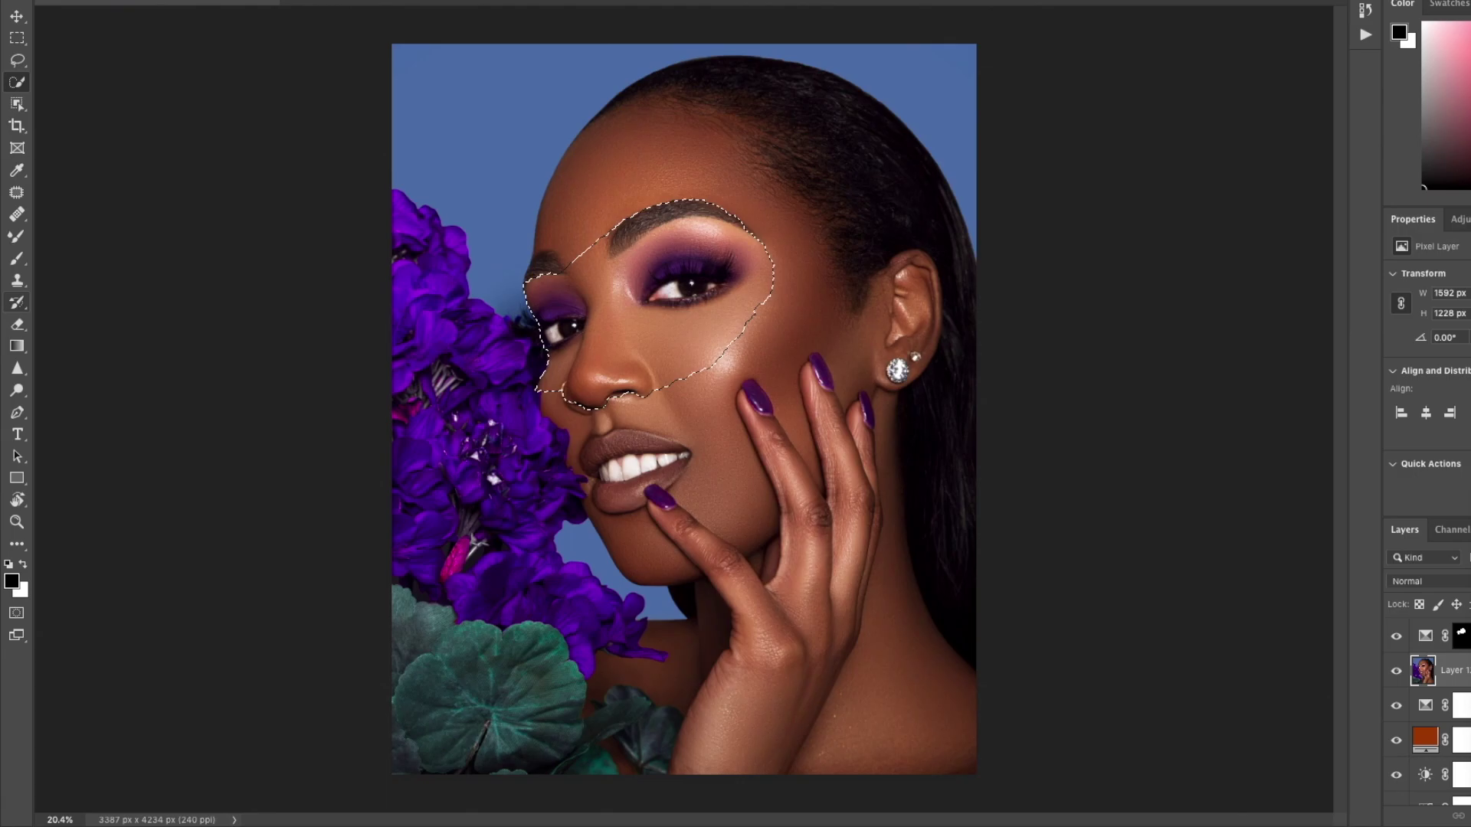
click(1469, 817)
click(1466, 298)
click(1458, 377)
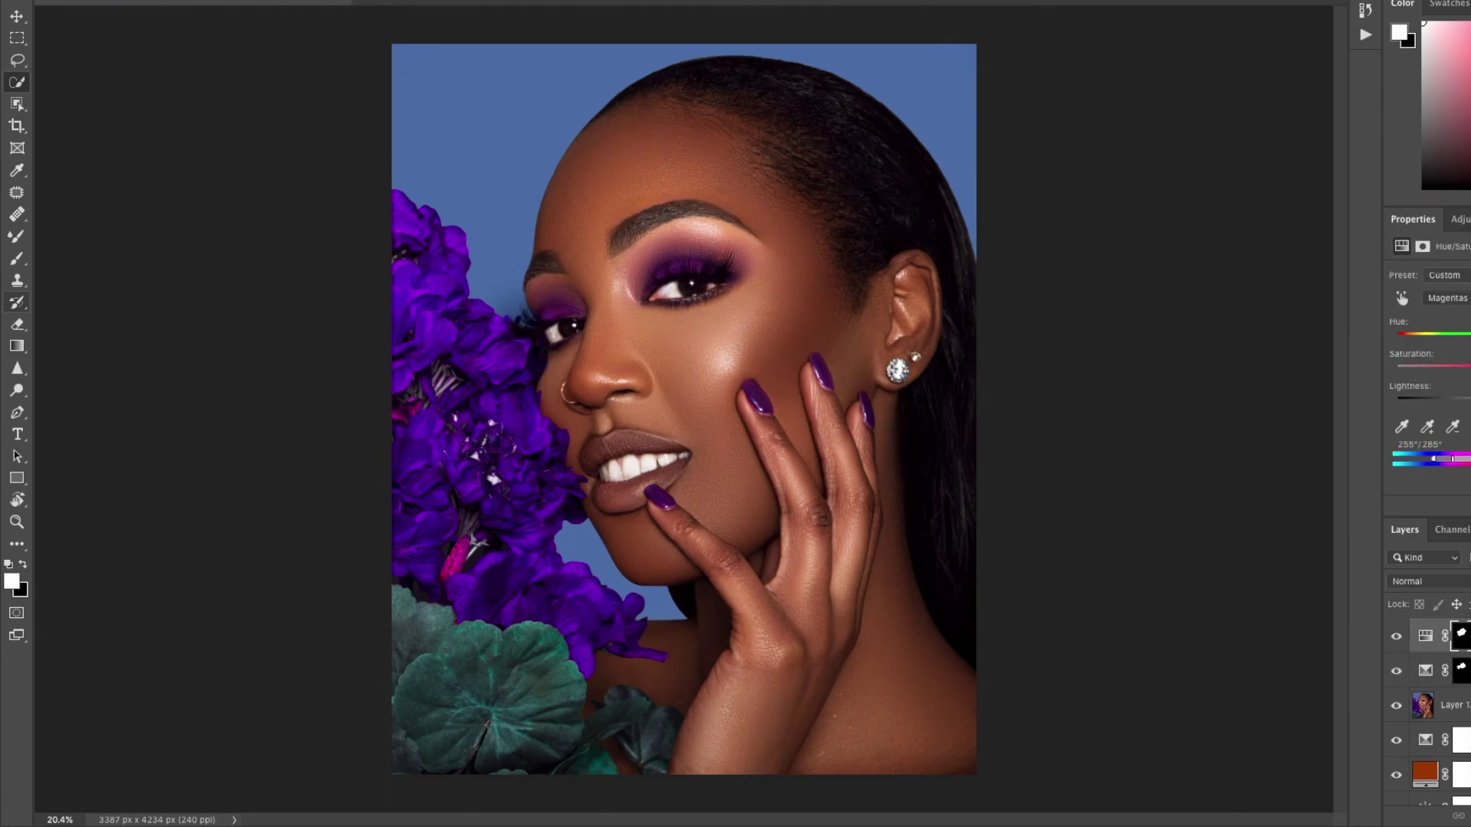
click(1465, 298)
click(1459, 232)
Merge the visible layers into a new layer, quick-select the teeth and whiten them with an image adjustment.
key(ctrl+shift+alt+e)
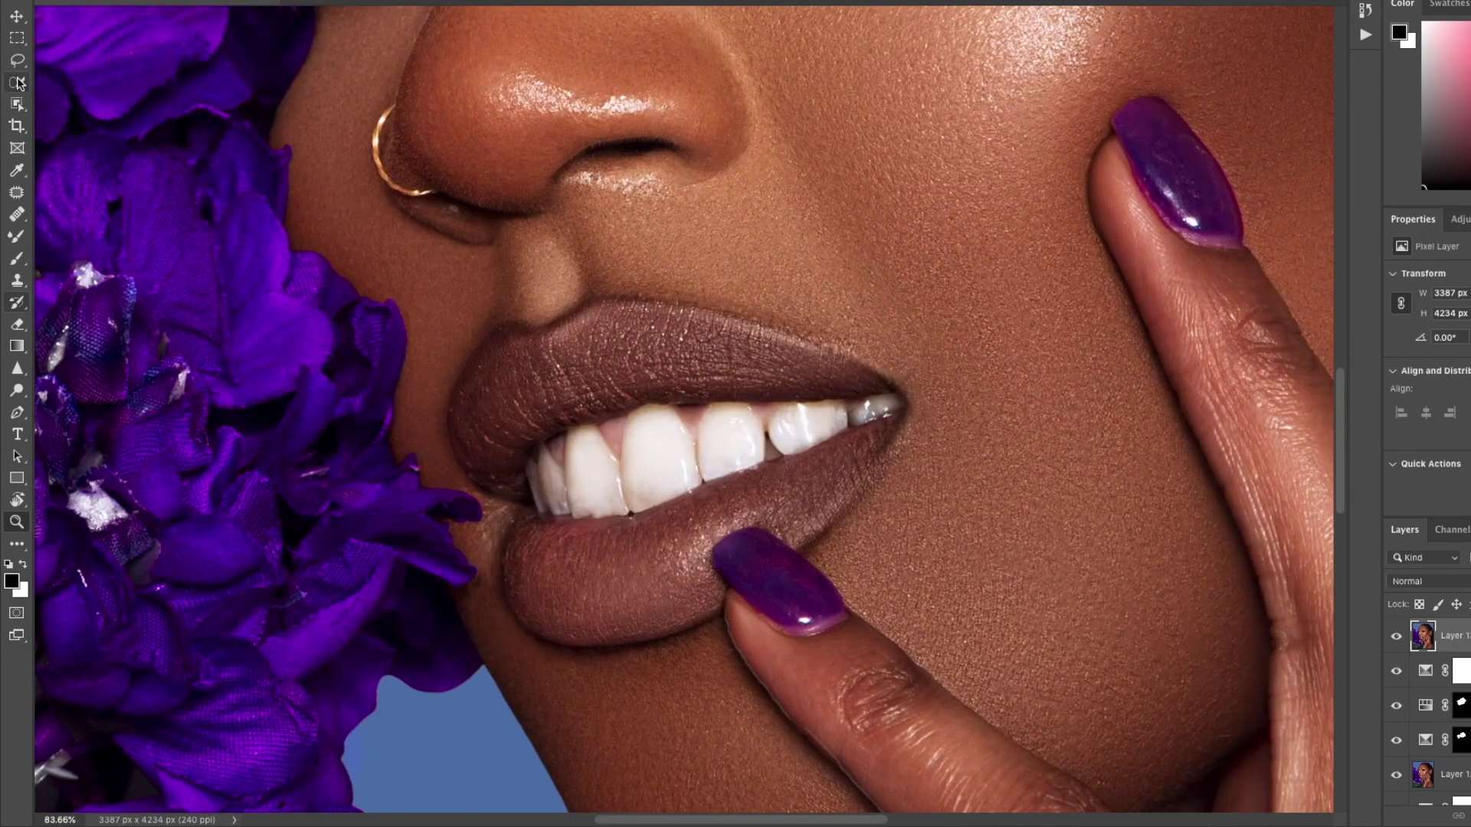
click(17, 83)
drag(605, 467, 881, 412)
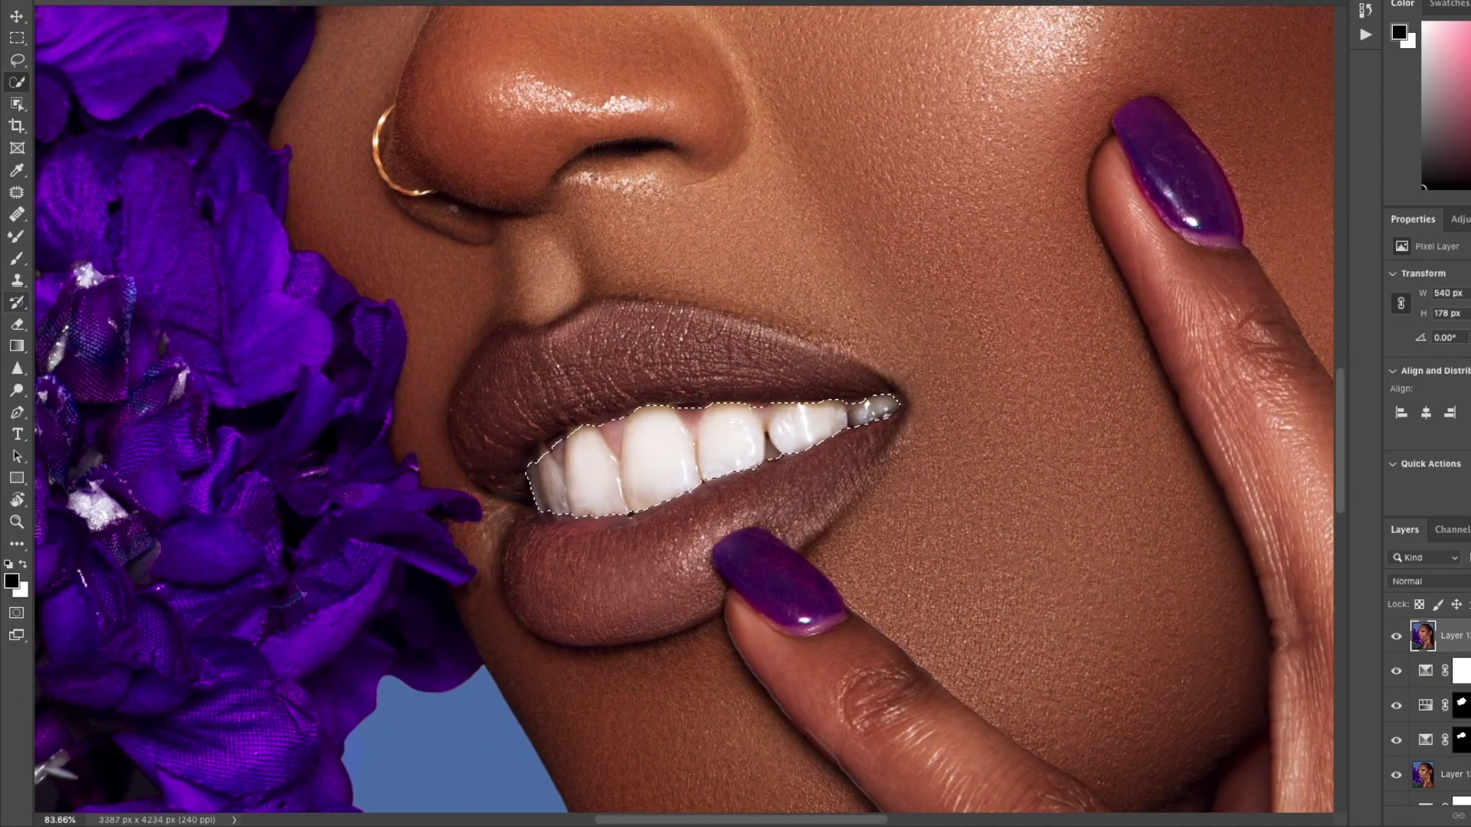
click(201, 1)
click(429, 77)
drag(1164, 181, 1115, 196)
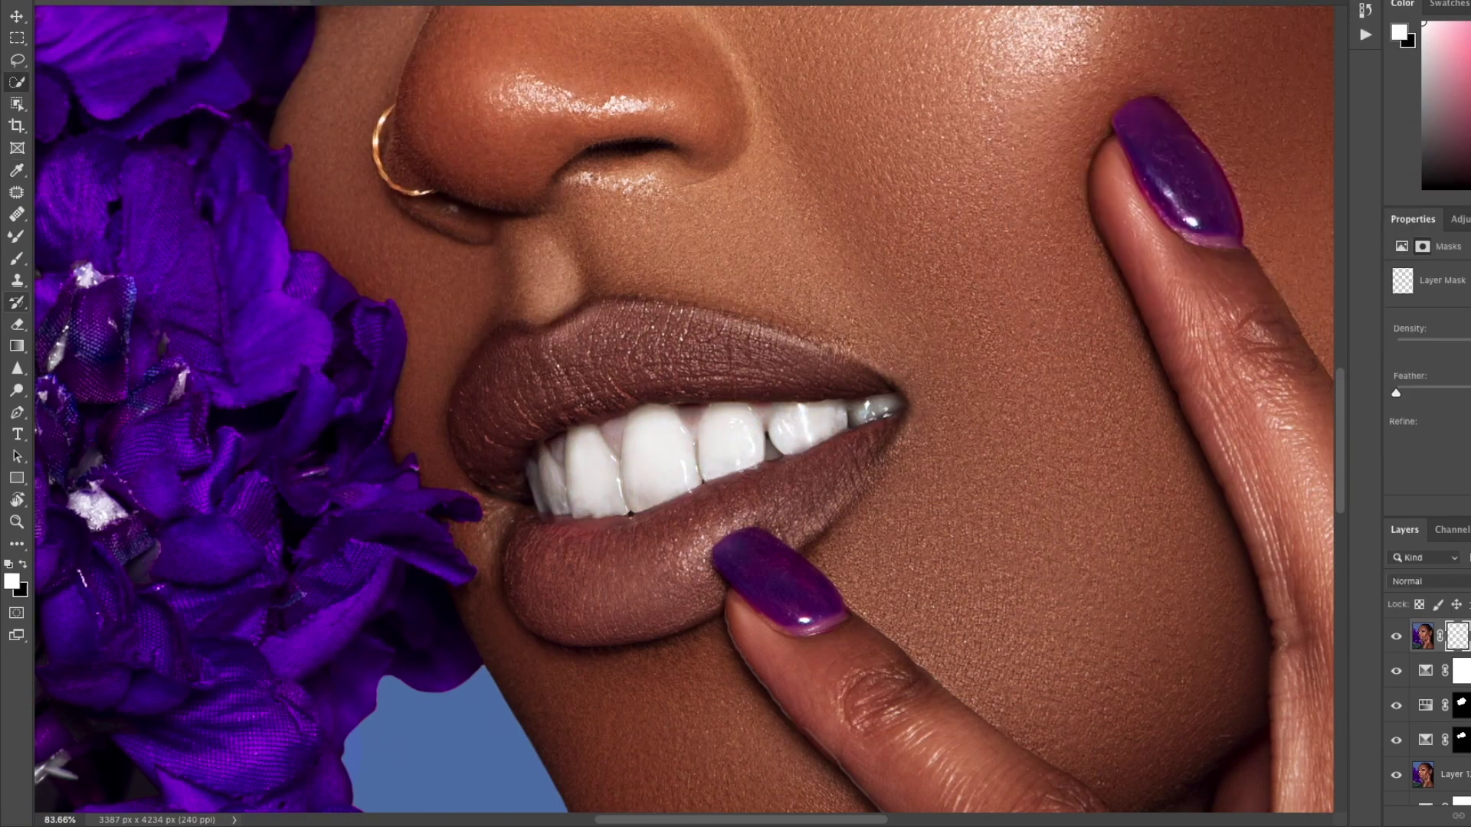
Limit the whitening to the teeth with a black layer mask and merge the visible layers into a new layer.
key(b)
key(x)
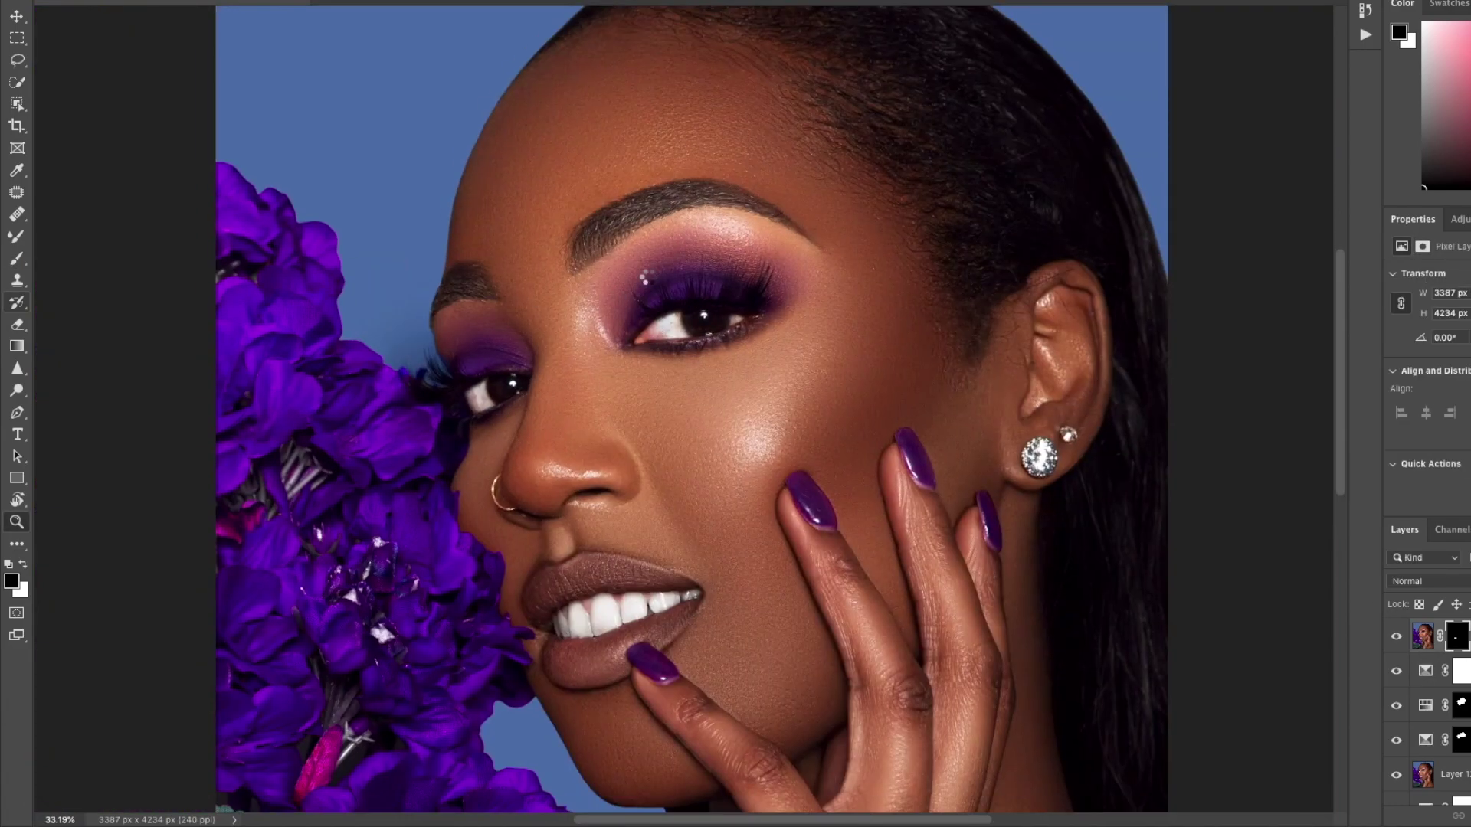
key(ctrl+shift+alt+e)
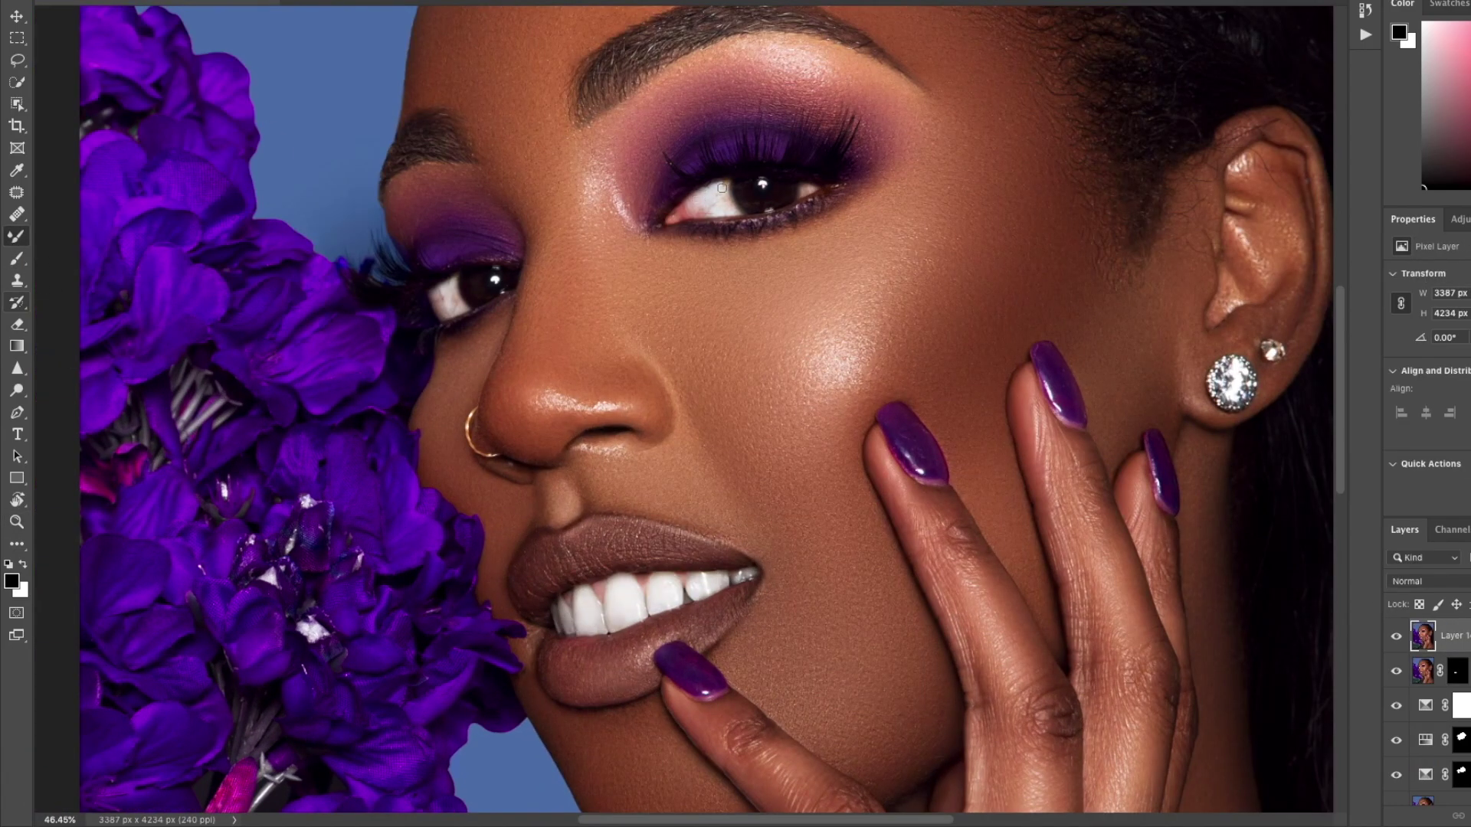
key(z)
drag(827, 189, 666, 215)
click(1365, 35)
click(390, 2)
click(768, 177)
click(806, 352)
click(700, 429)
click(1205, 79)
click(391, 2)
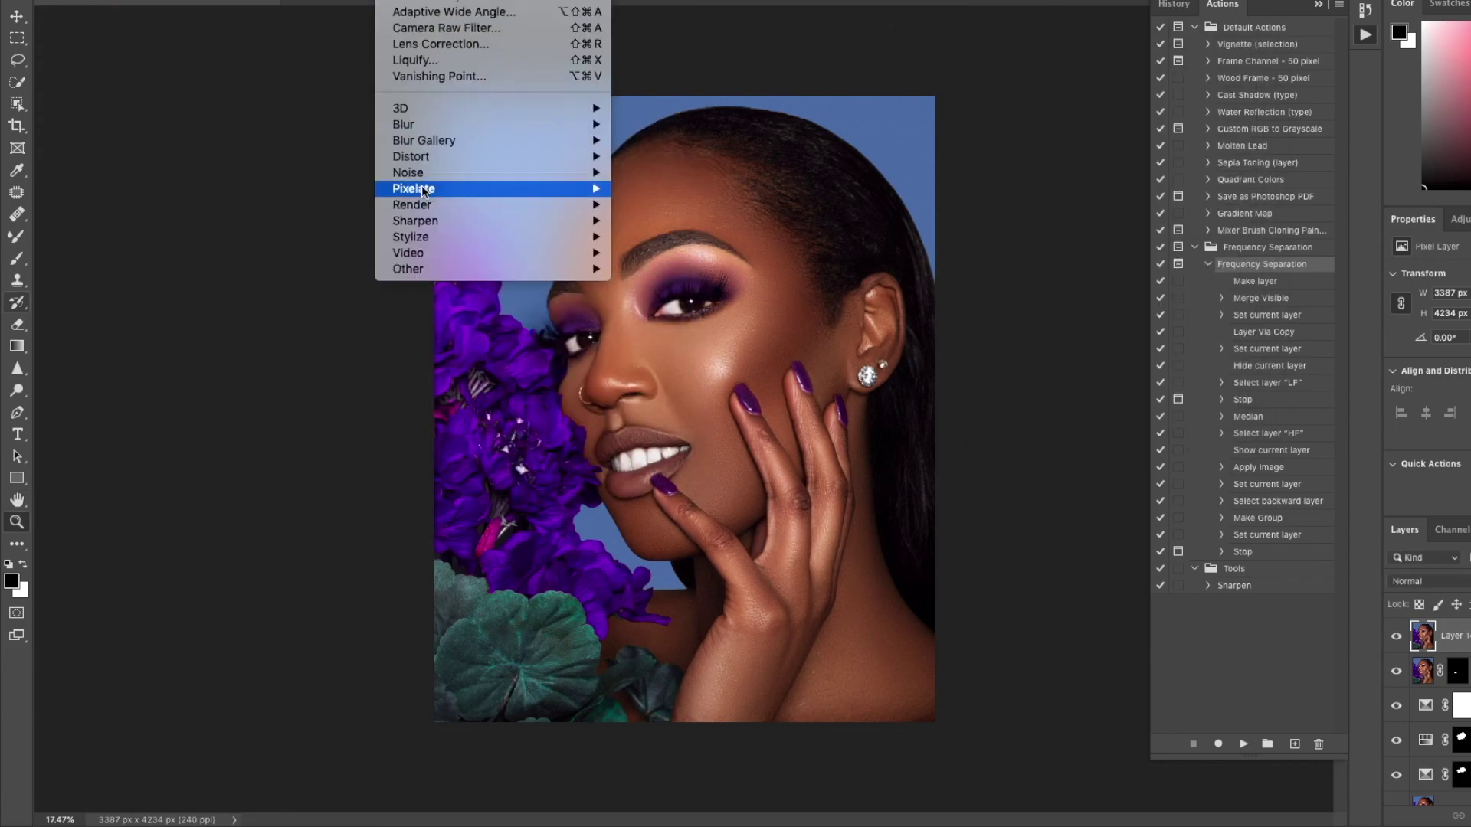
mouse_move(417, 125)
click(661, 188)
click(907, 164)
Run the Sharpen action from the Tools set on the merged layer, producing a Soft Light sharpening layer.
drag(714, 458, 843, 468)
click(1235, 587)
click(1244, 743)
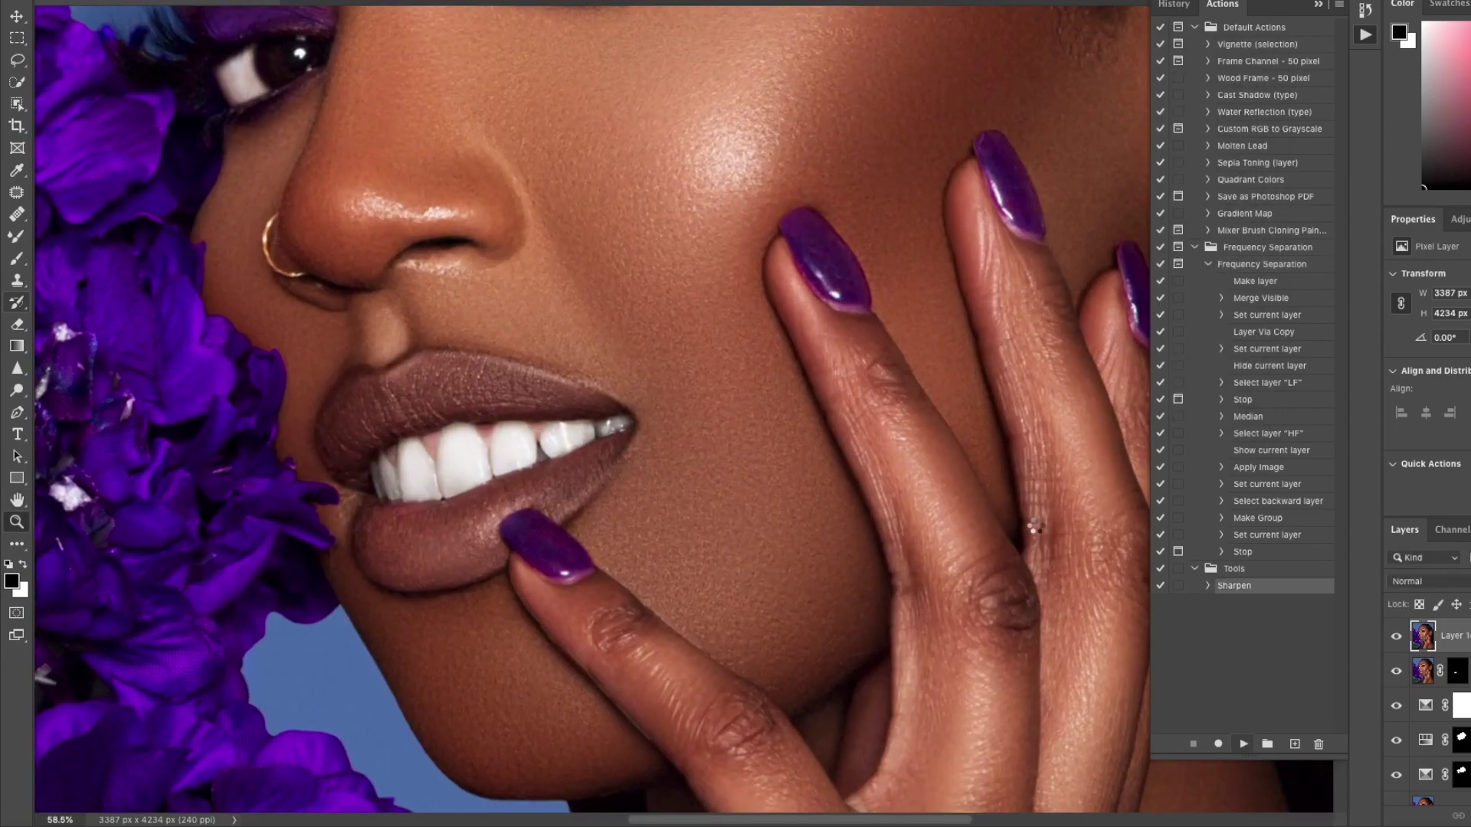
click(1322, 6)
drag(1034, 298, 907, 328)
key(super+0)
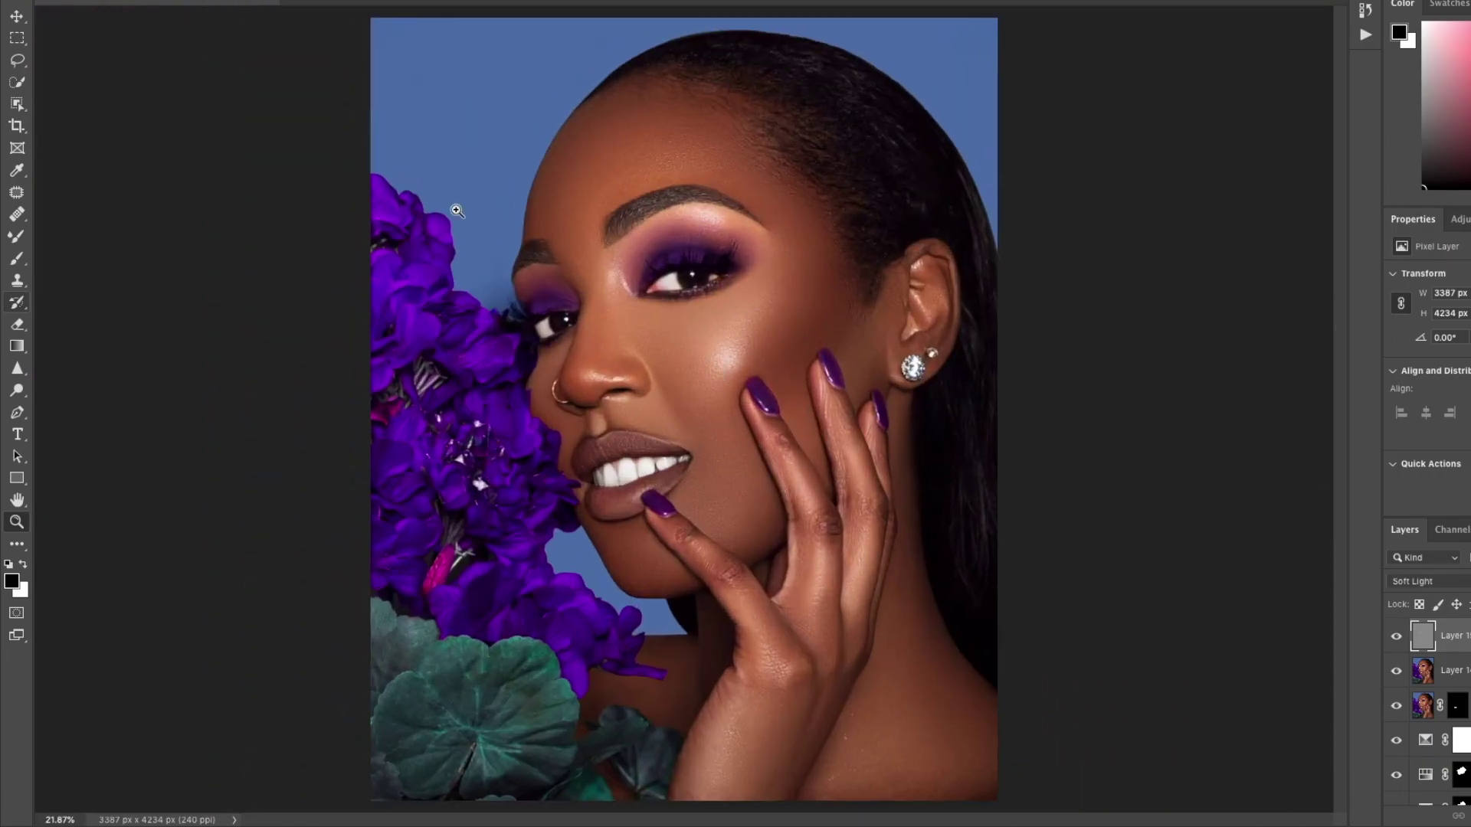
Import the star_brushes .abr file from the LADY E 2020 drive into the Brush tool's presets.
click(20, 265)
click(59, 0)
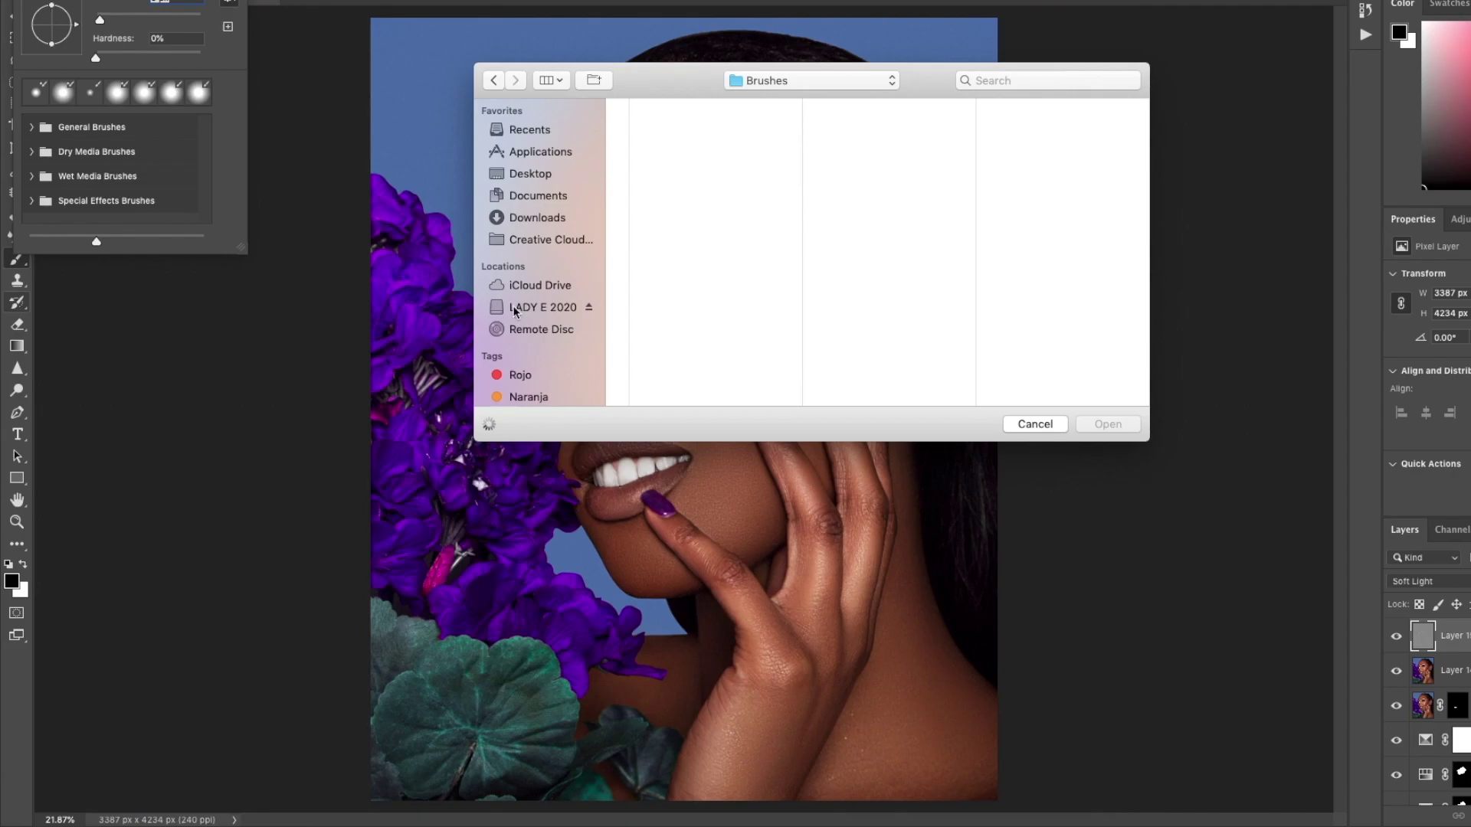
click(515, 310)
scroll(697, 307, down, 5)
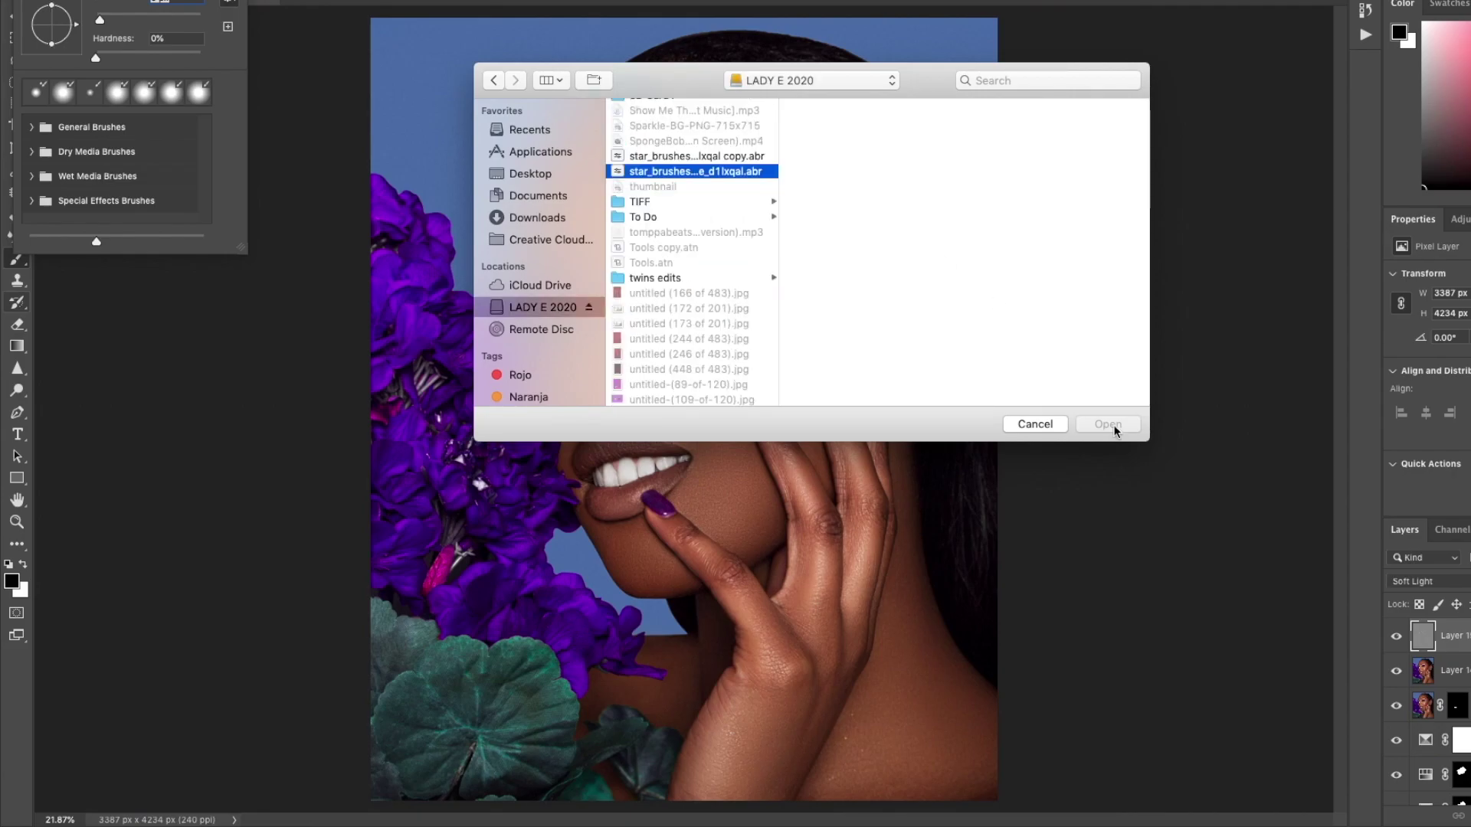
click(1110, 426)
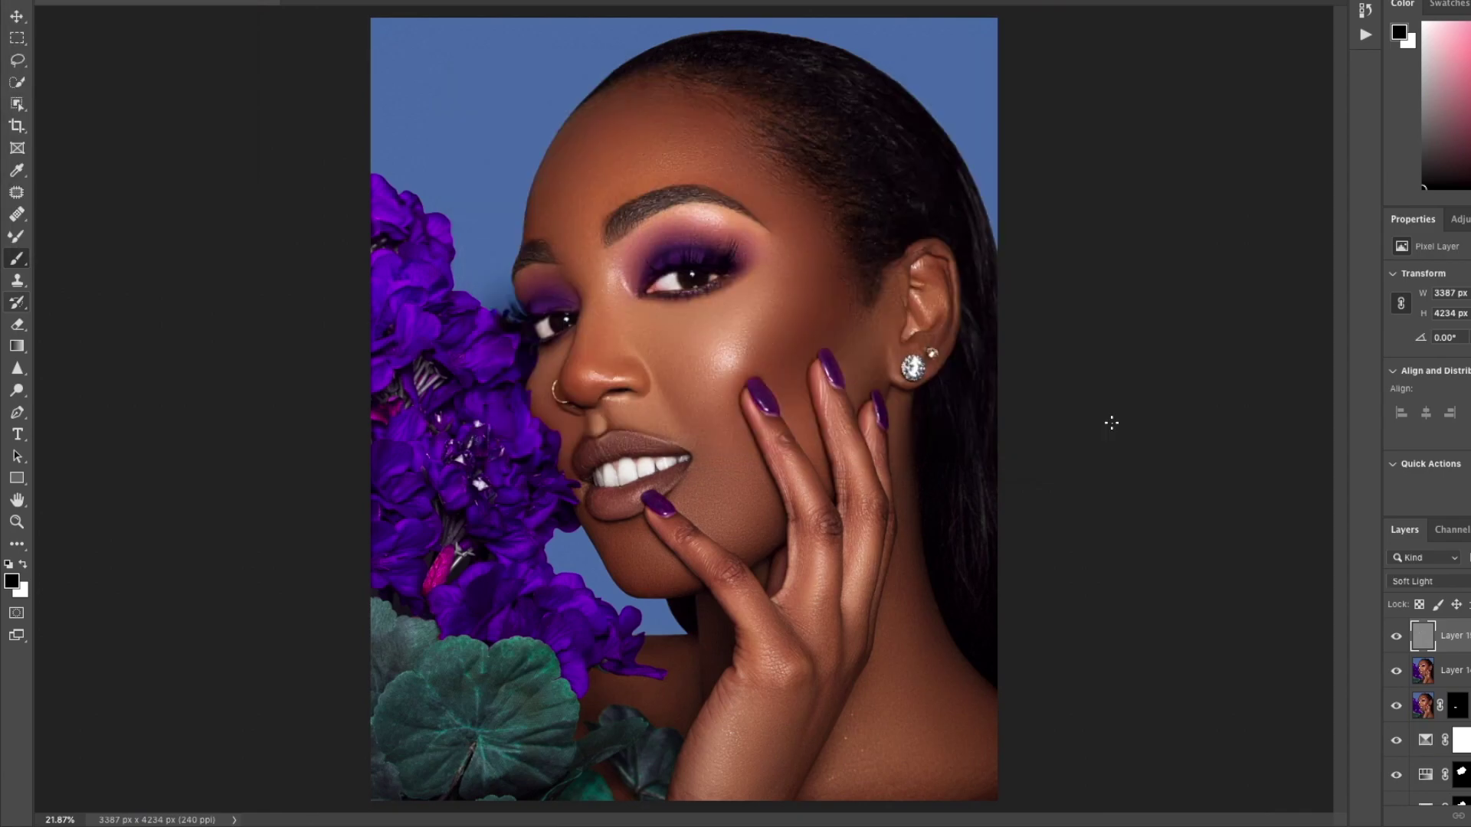
Choose one of the imported star brushes with white as the foreground color and merge the visible layers into a new layer.
click(61, 2)
scroll(205, 192, down, 4)
double_click(123, 172)
click(23, 565)
key(ctrl+shift+alt+e)
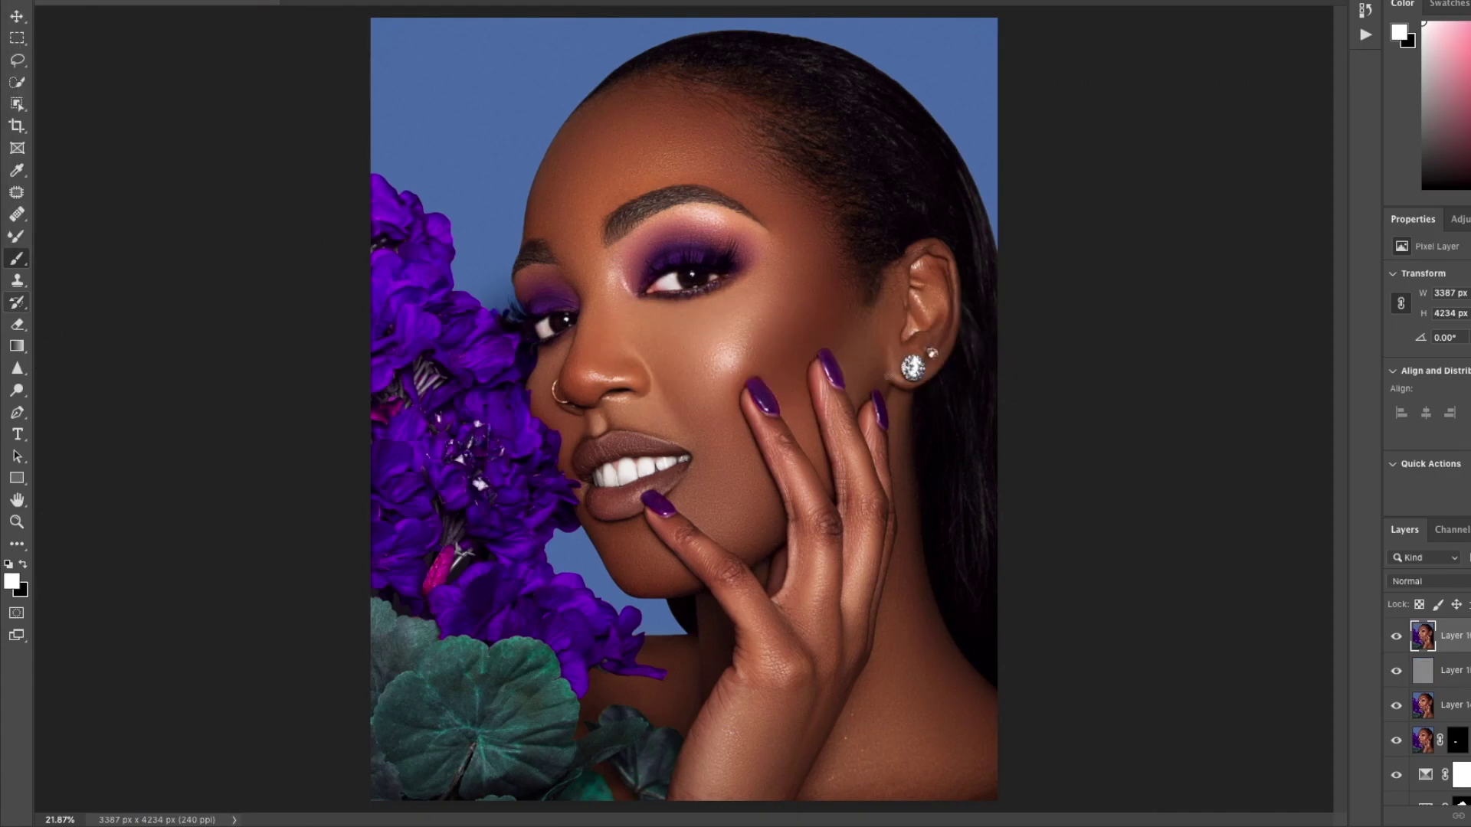
Try different star brushes on the diamond earring, undoing a trial stamp.
drag(893, 375, 905, 363)
click(61, 1)
scroll(177, 207, down, 2)
double_click(153, 190)
click(912, 369)
key(ctrl+z)
drag(913, 369, 831, 338)
click(907, 367)
Pick another star brush, adjust its size and paint a white sparkle on the diamond earring.
click(61, 1)
double_click(118, 153)
click(62, 2)
double_click(142, 196)
click(61, 1)
drag(75, 26, 70, 39)
key(Return)
mouse_move(914, 362)
mouse_down()
mouse_move(1083, 394)
mouse_move(853, 383)
mouse_move(900, 403)
mouse_up()
Change the star brush again and add a small white sparkle to the nose ring.
key(z)
key(b)
click(61, 1)
click(118, 201)
key(Return)
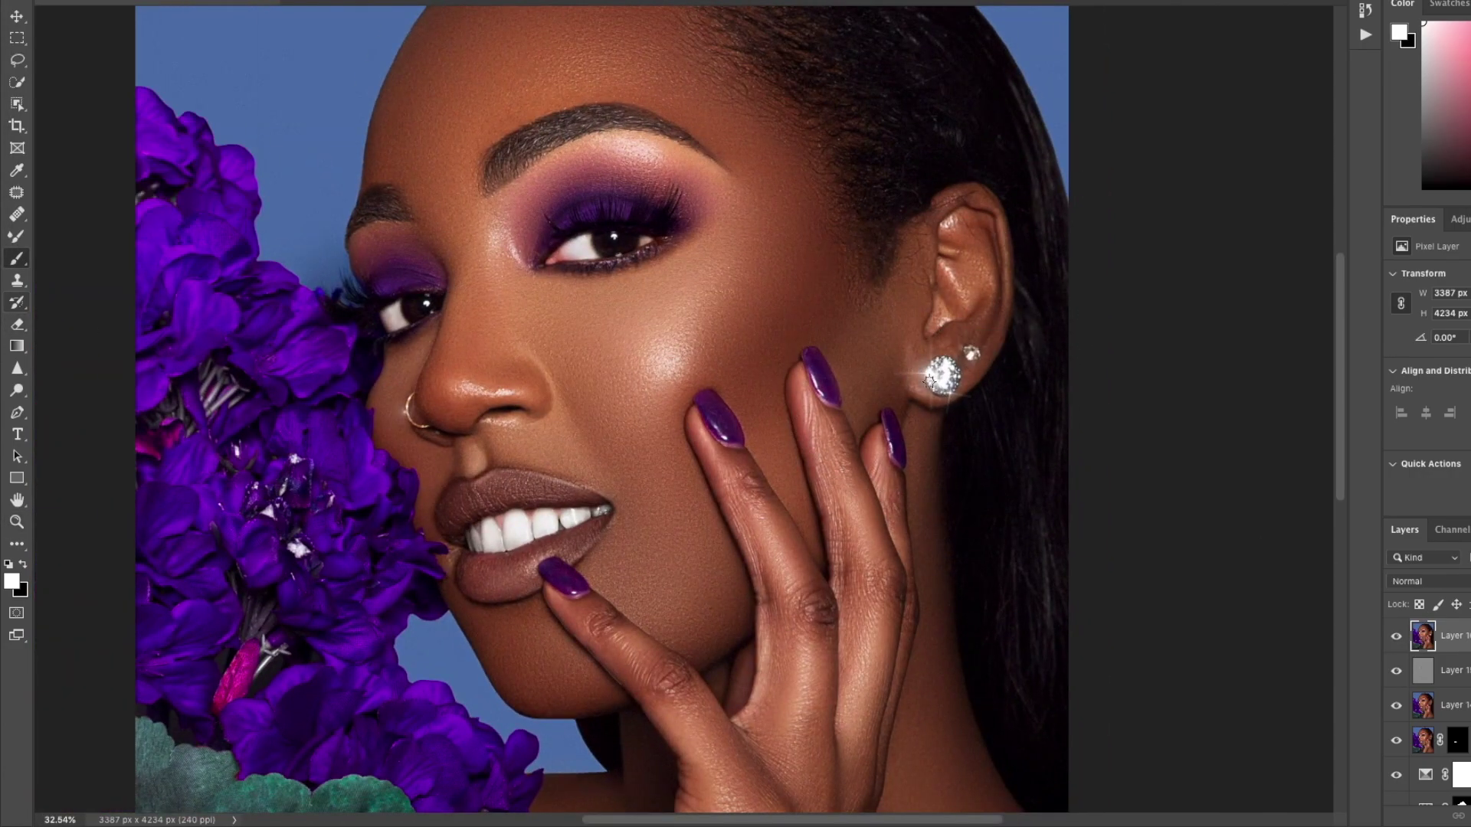
scroll(396, 237, down, 3)
scroll(378, 330, up, 6)
key(z)
drag(835, 329, 665, 304)
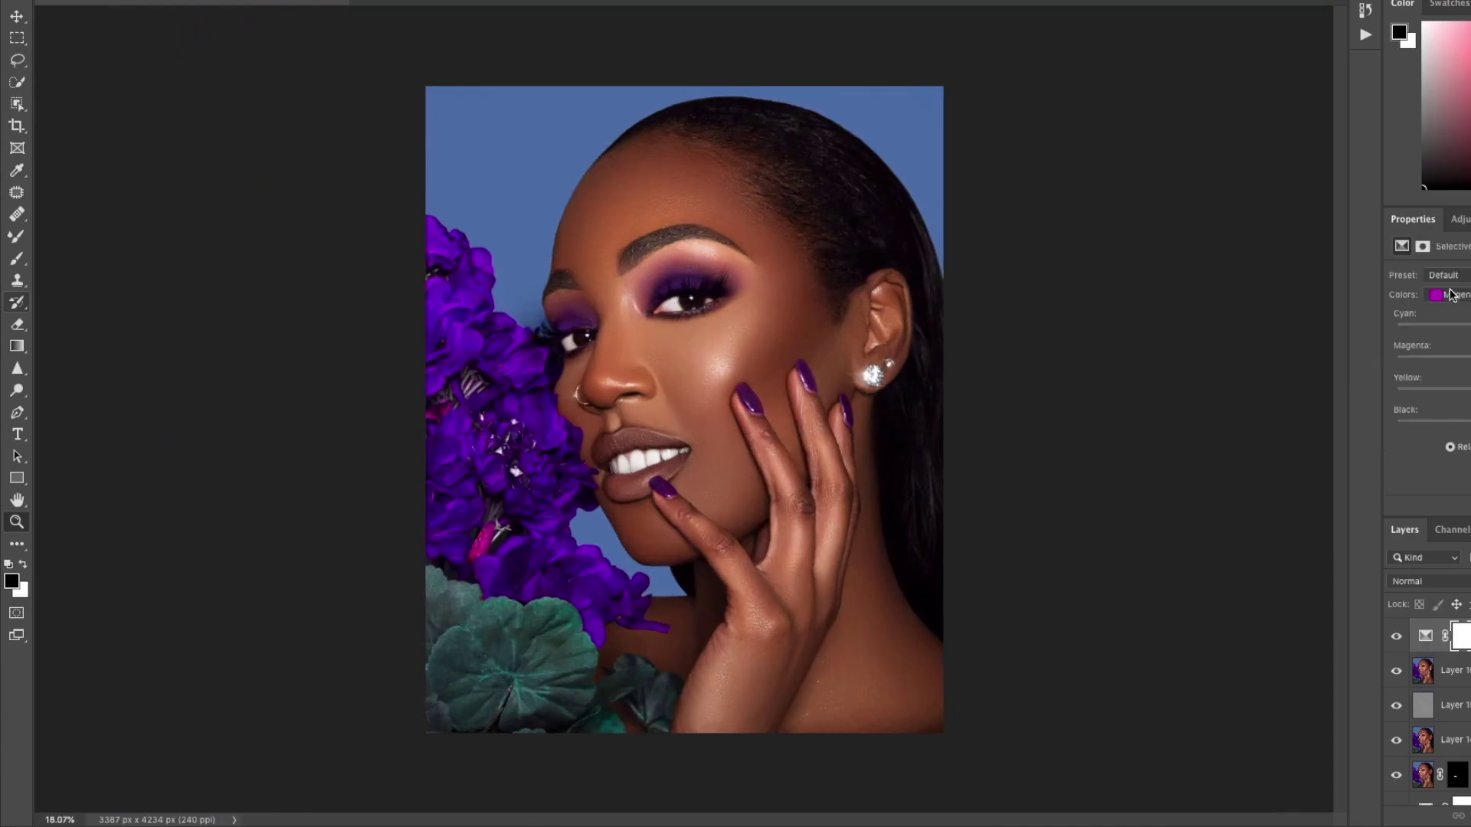
Shift the blue backdrop slightly toward cyan with the new Selective Color layer and add a Brightness/Contrast adjustment layer above it.
drag(1444, 398, 1470, 398)
click(1396, 636)
click(1396, 635)
mouse_move(746, 490)
mouse_down()
mouse_move(725, 493)
mouse_move(740, 490)
mouse_up()
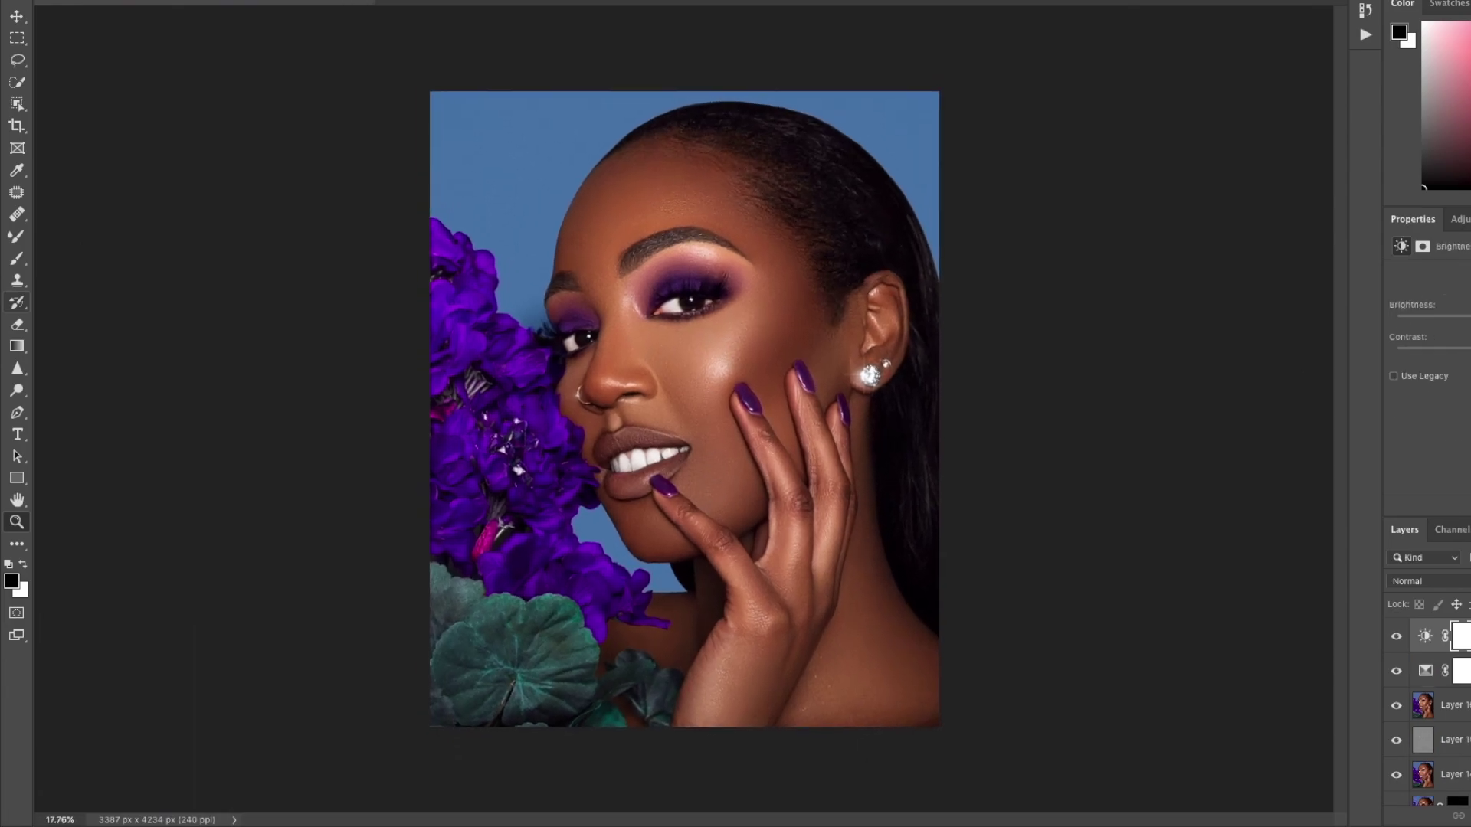
Select all the layers above the Background and put them into one group.
scroll(1448, 713, down, 15)
shift+click(1456, 754)
drag(1456, 754, 1468, 810)
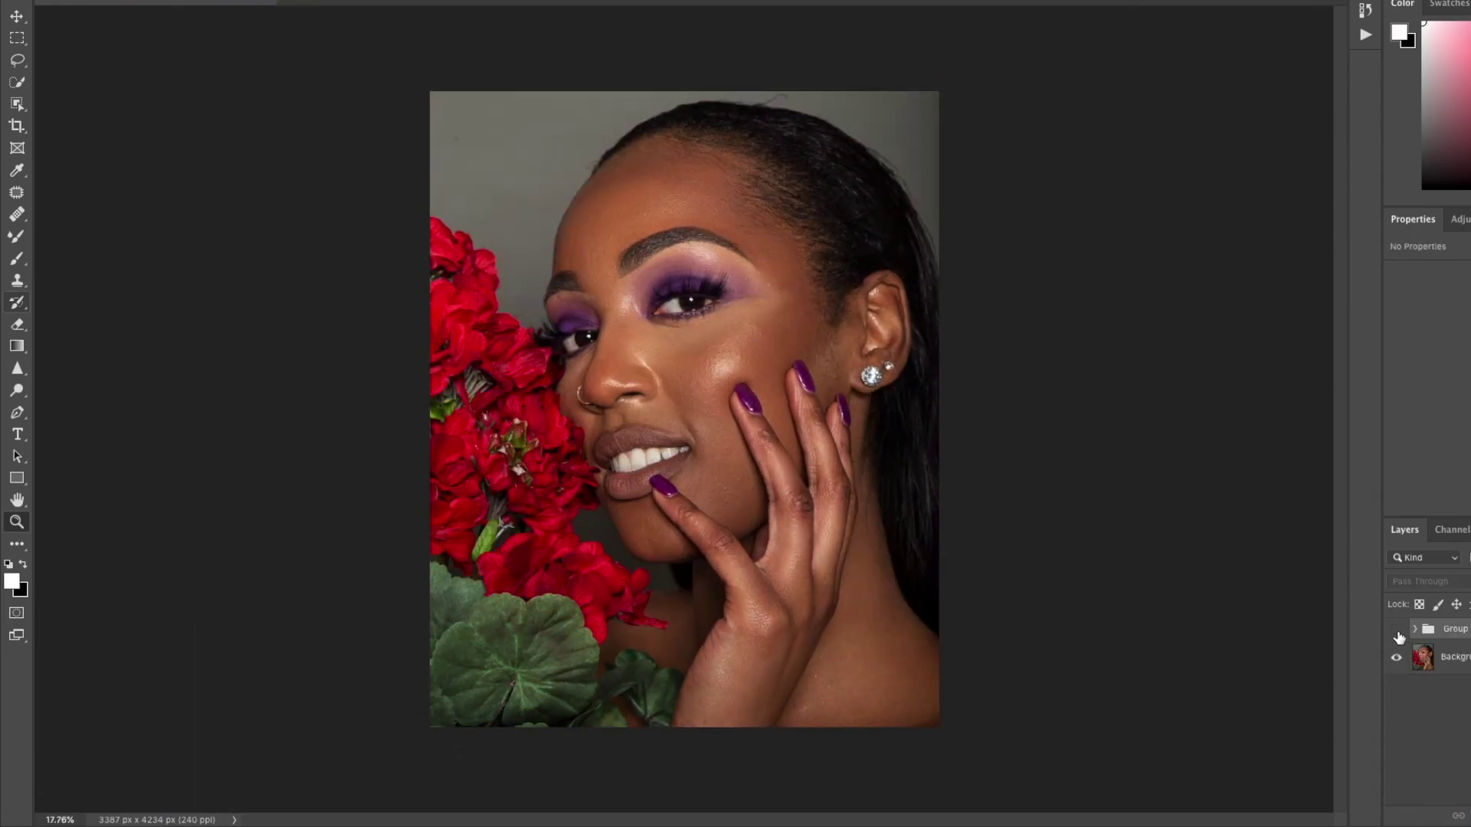
Compare the original photo with the finished retouch by hiding and showing the layer group, at full view and up close.
click(1396, 629)
key(ctrl+0)
click(1396, 629)
click(1395, 631)
click(1394, 632)
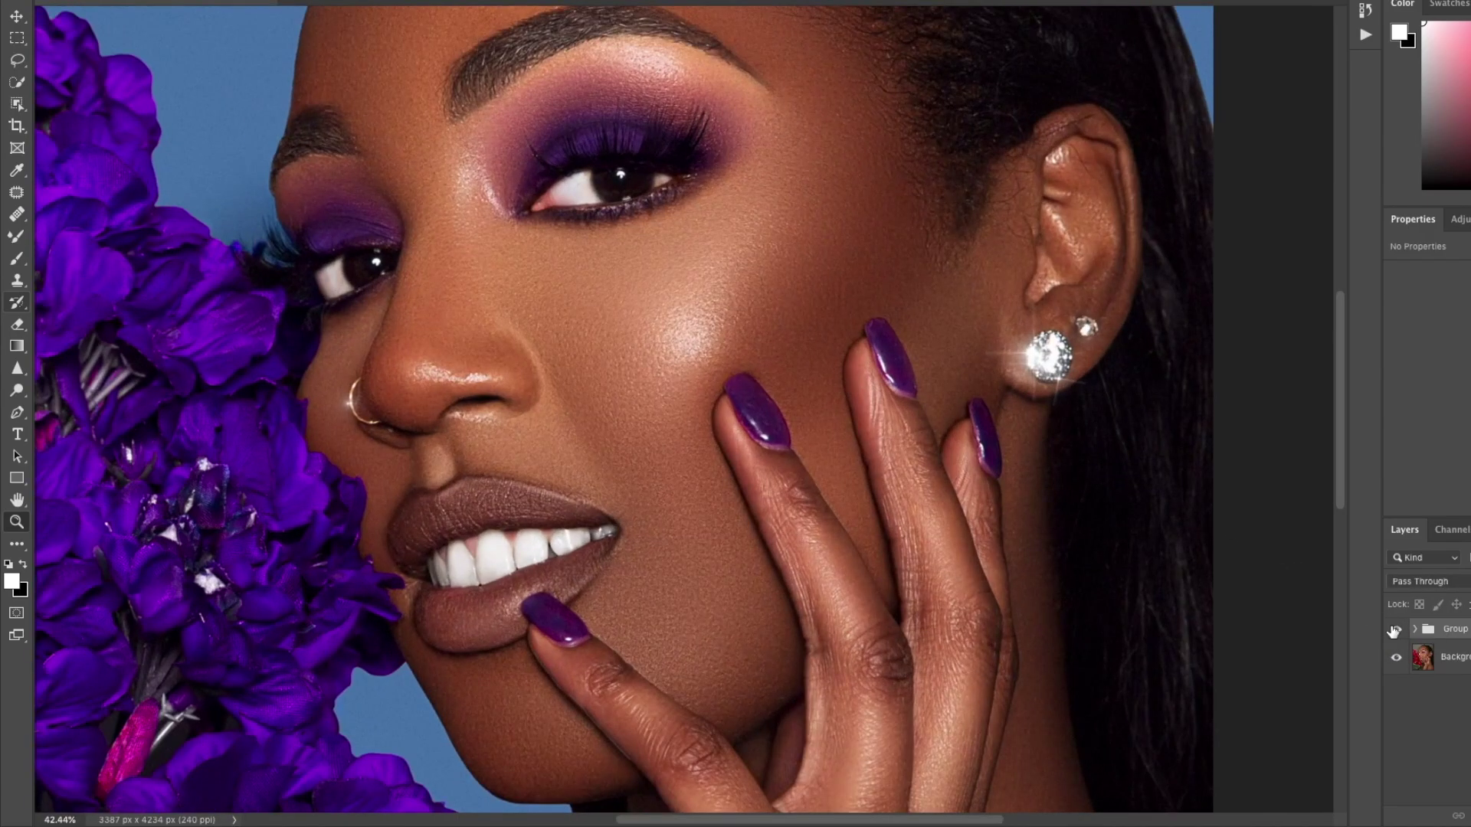
click(1394, 631)
click(1393, 631)
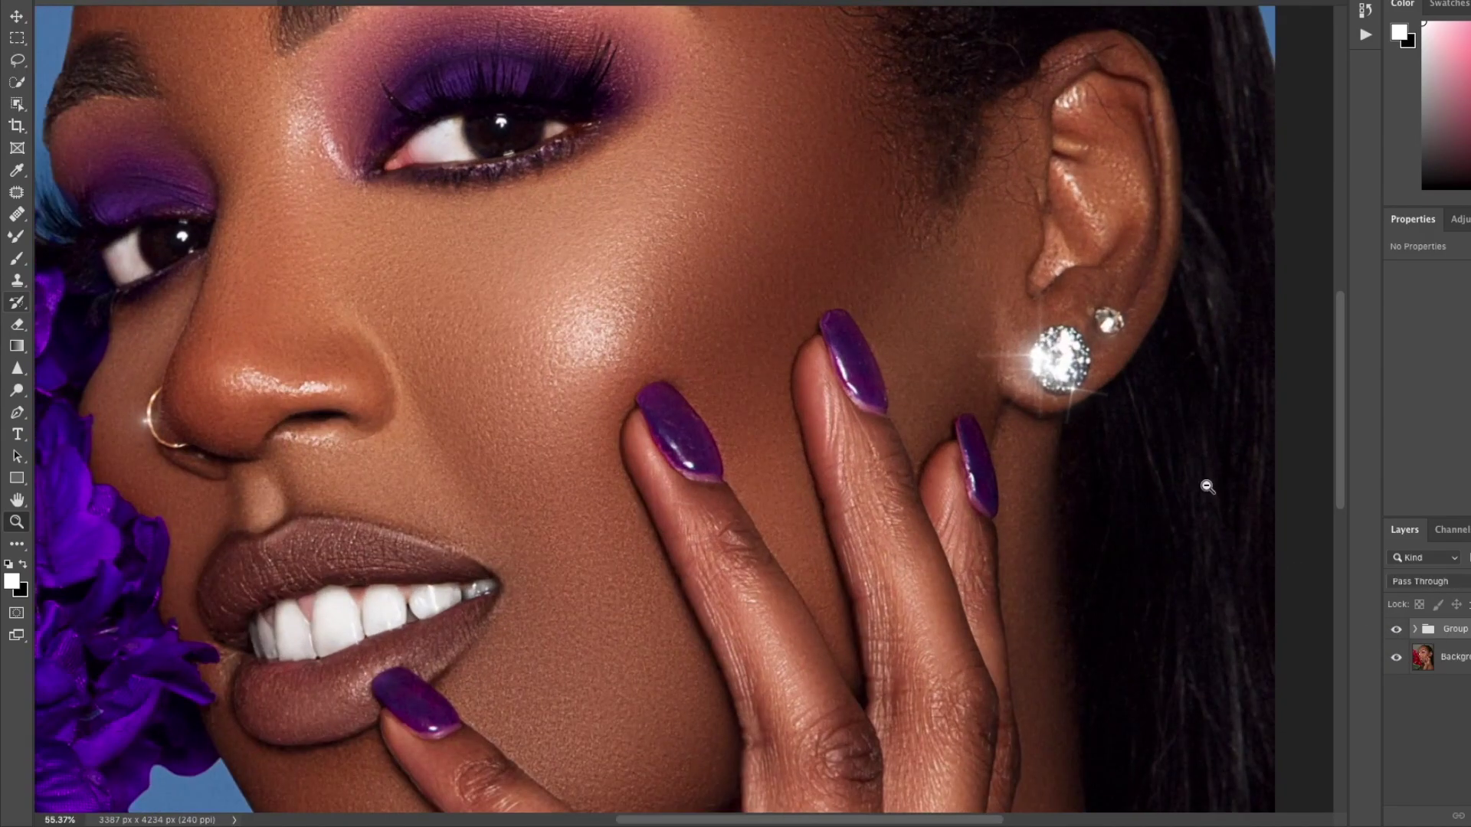